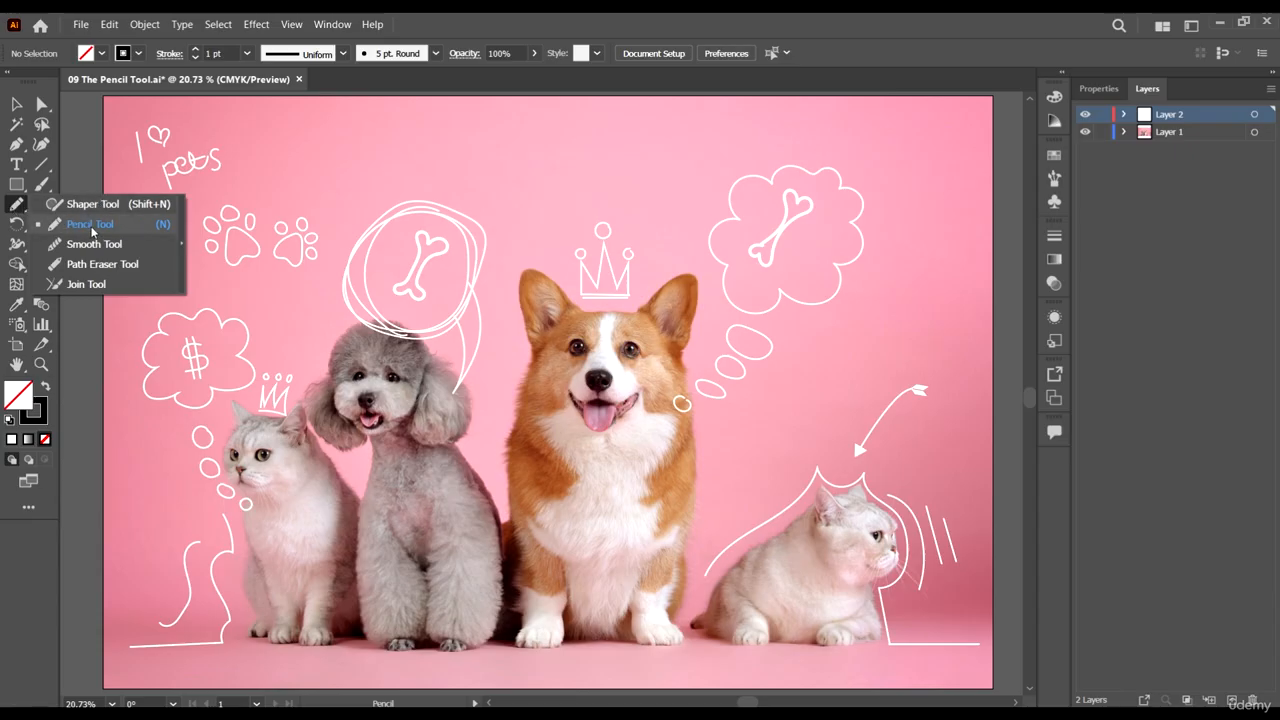
Activate the Pencil tool and look over the white line doodles drawn on the pets photo.
left_click(89, 225)
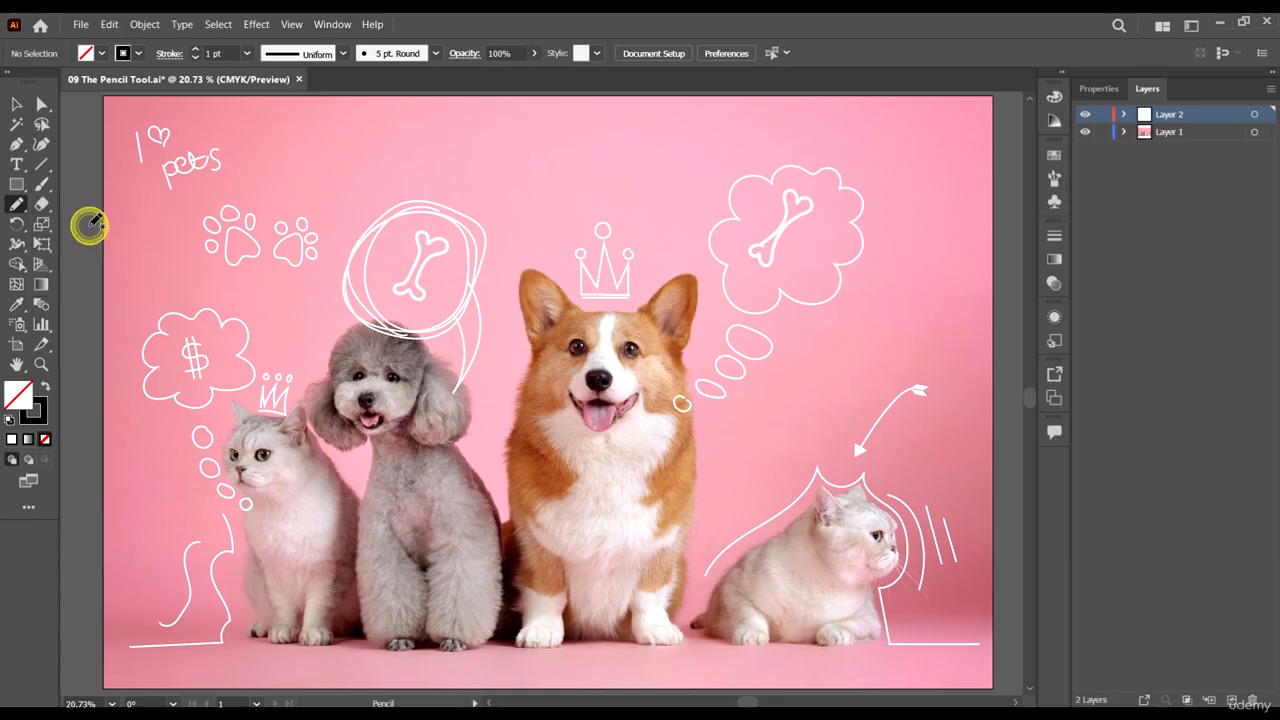
scroll(459, 309, "down", 2)
scroll(768, 270, "up", 1)
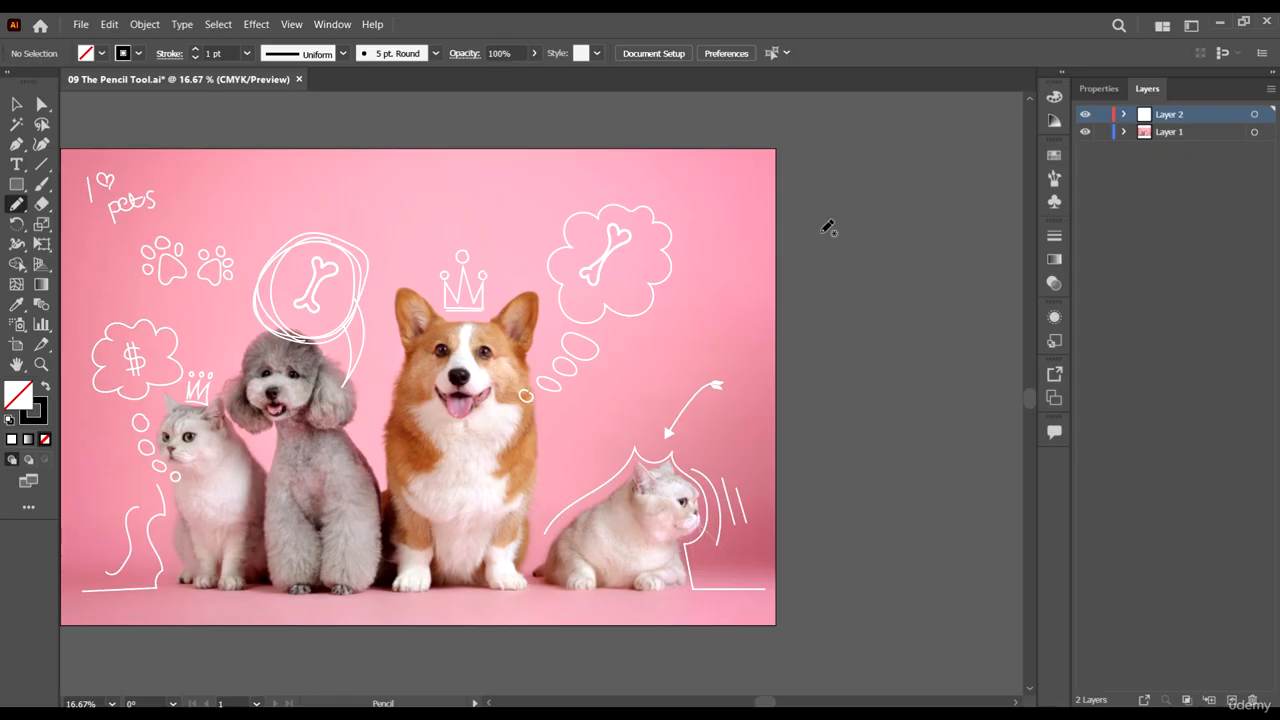
scroll(846, 224, "down", 1)
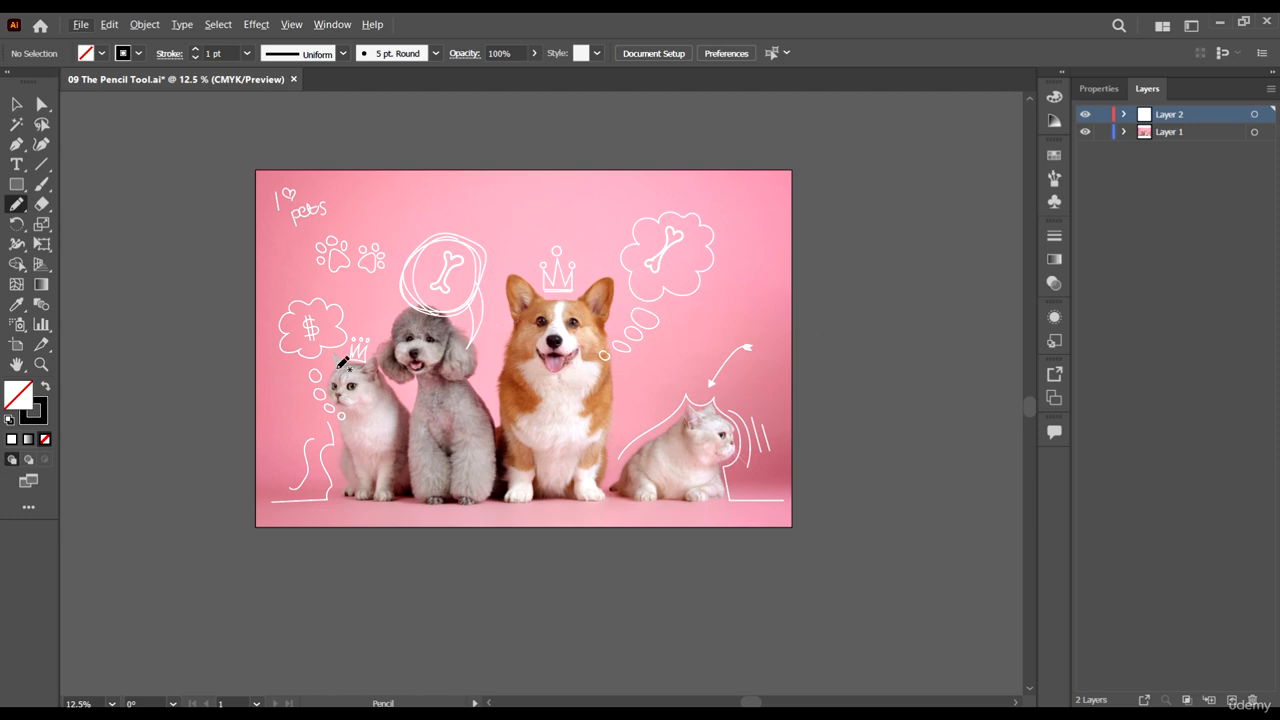
key("ctrl+plus")
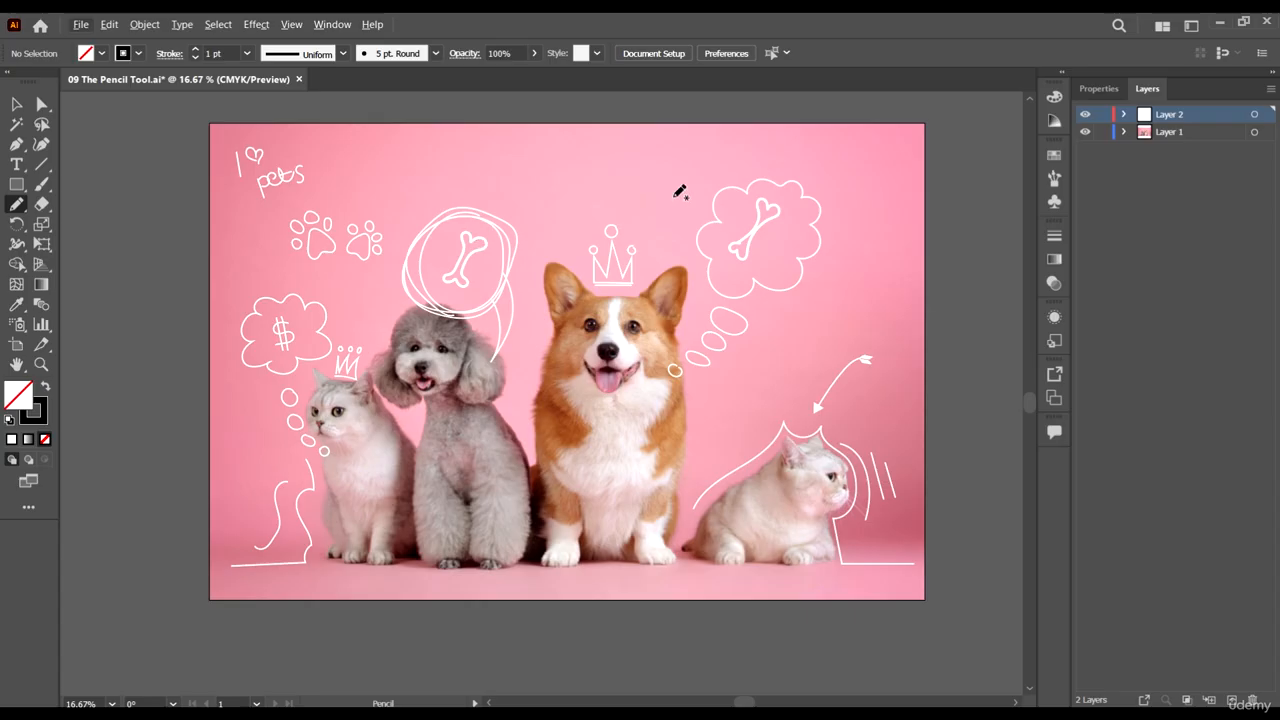
scroll(731, 167, "down", 1)
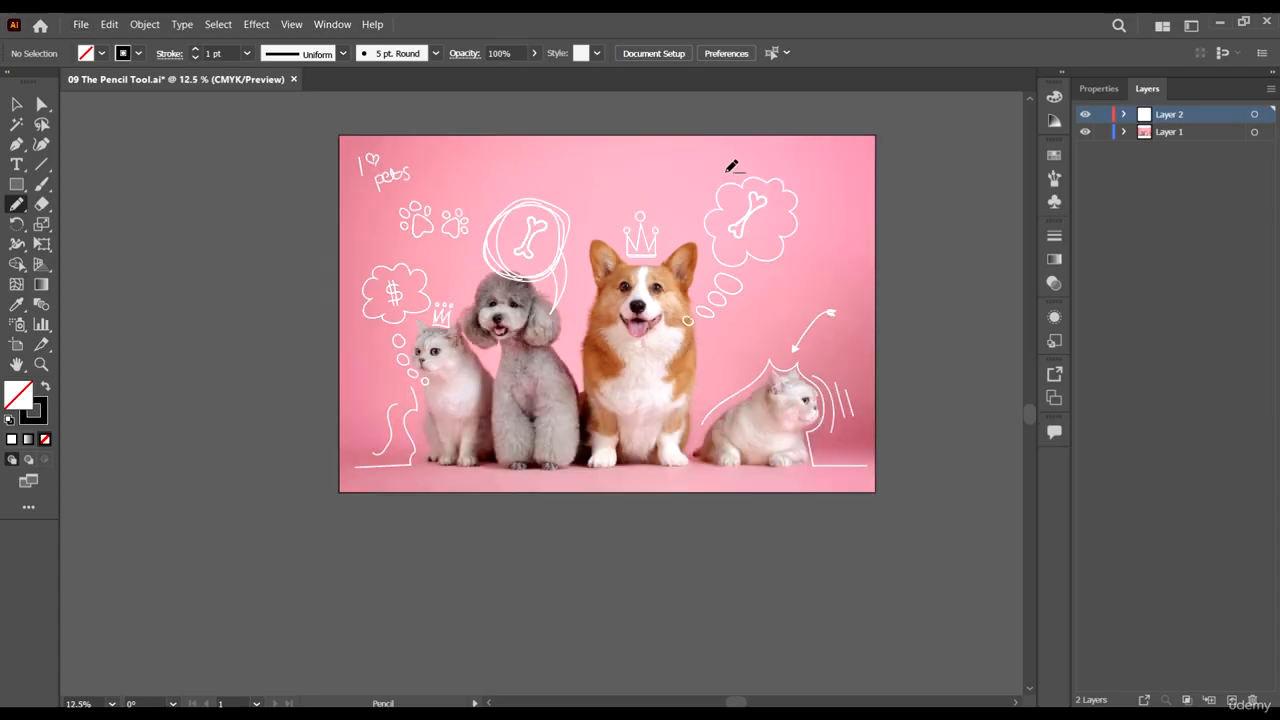
scroll(380, 200, "up", 1)
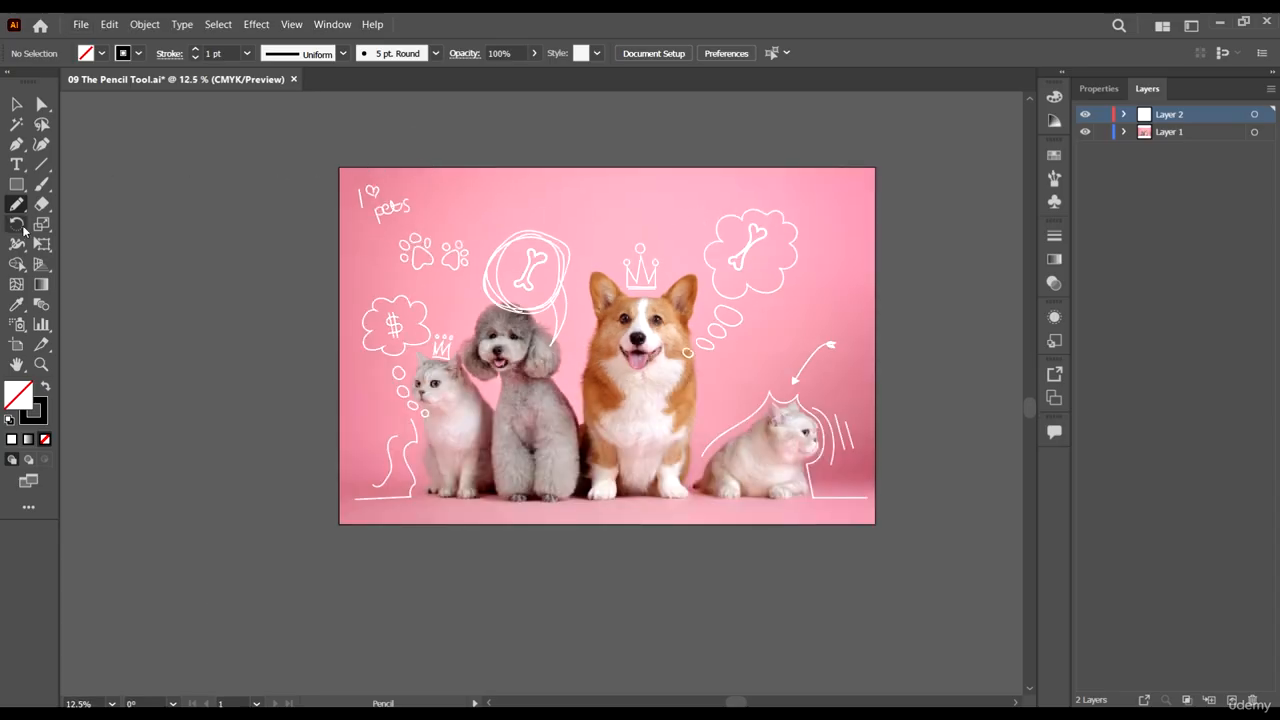
scroll(530, 234, "down", 4)
scroll(617, 354, "up", 3)
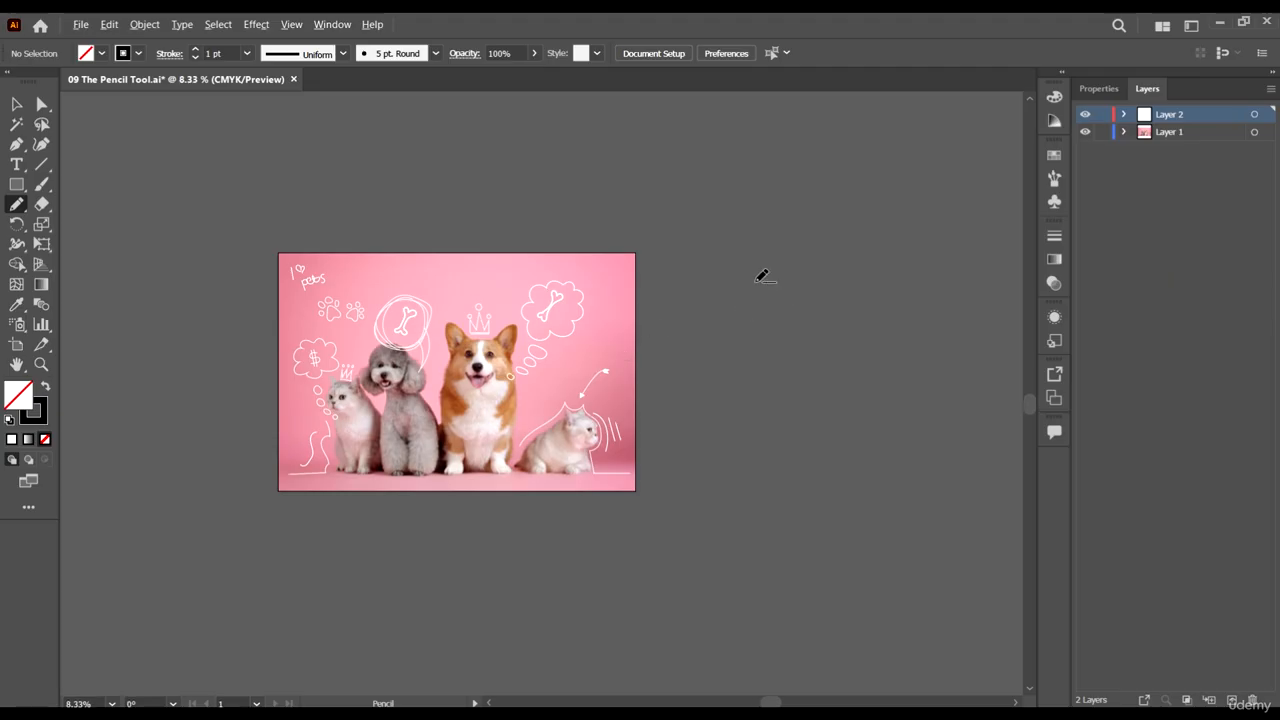
Draw a looping freehand scribble with the Pencil tool on the empty canvas beside the pets photo and deselect it.
scroll(745, 285, "up", 2)
scroll(603, 306, "down", 1)
scroll(654, 291, "right", 1)
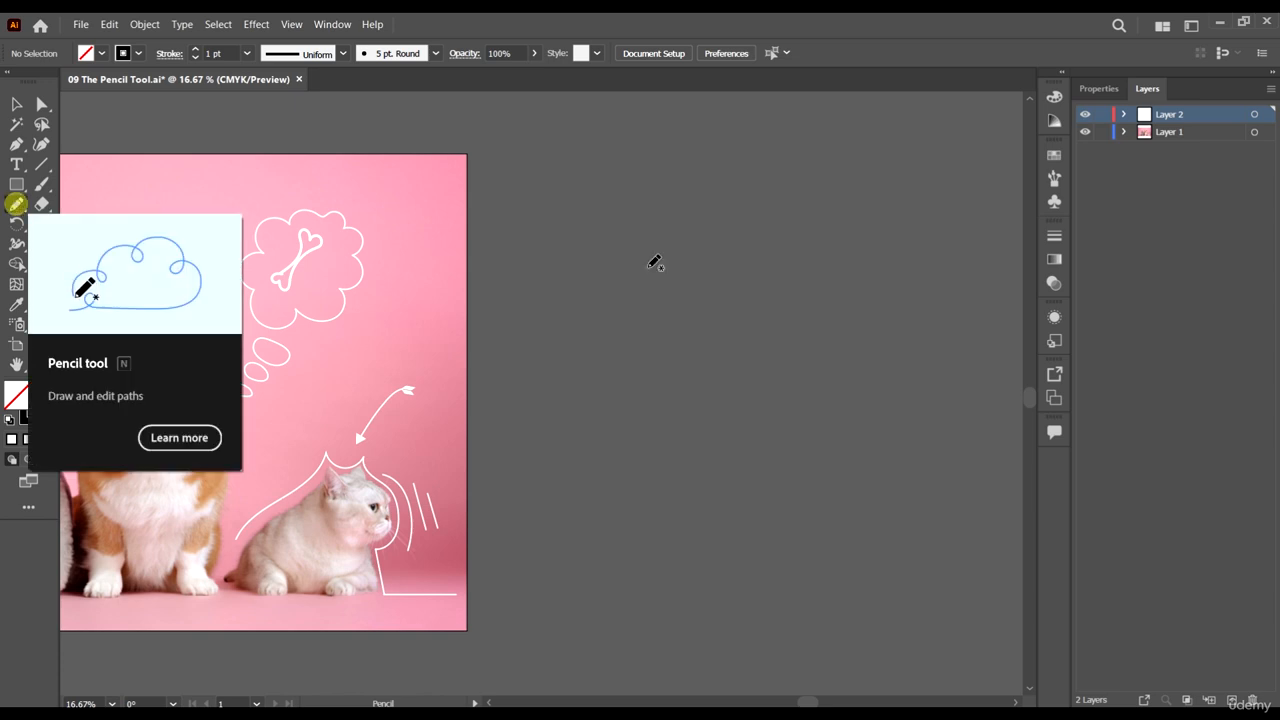
mouse_move(563, 277)
left_mouse_down()
mouse_move(749, 277)
mouse_move(738, 357)
mouse_move(620, 336)
left_mouse_up()
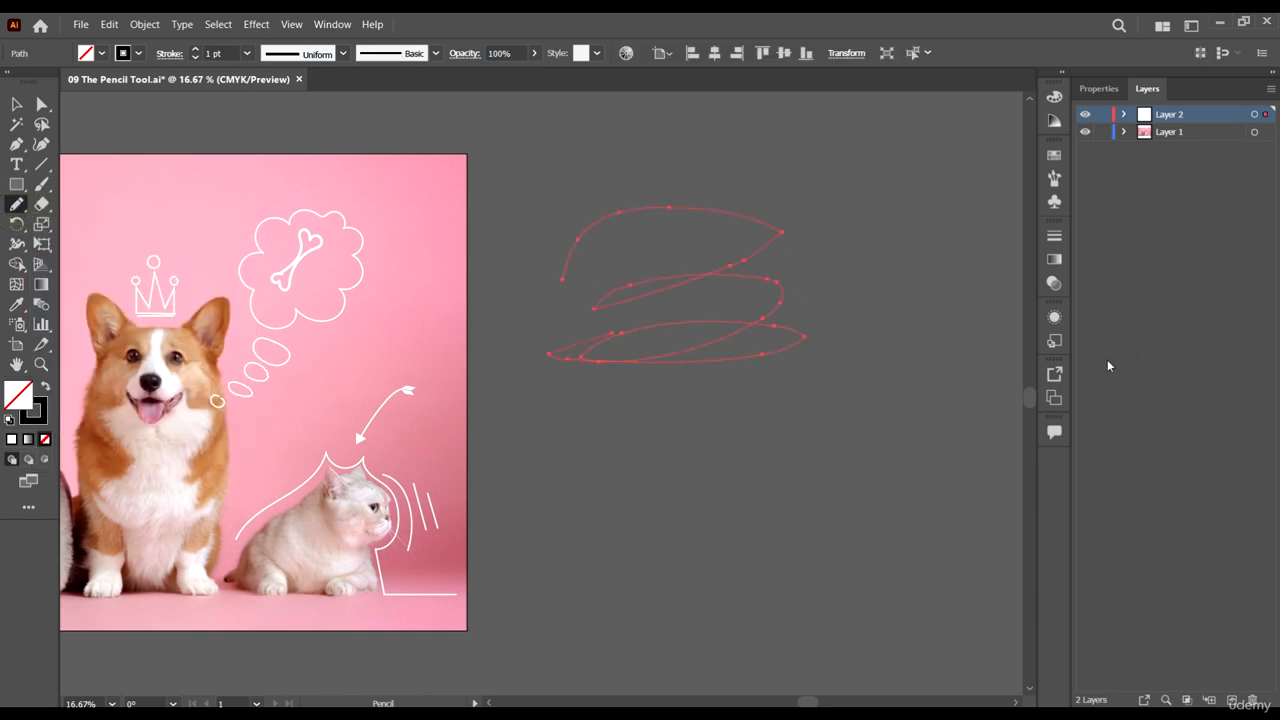
scroll(757, 258, "up", 4)
scroll(860, 204, "up", 2)
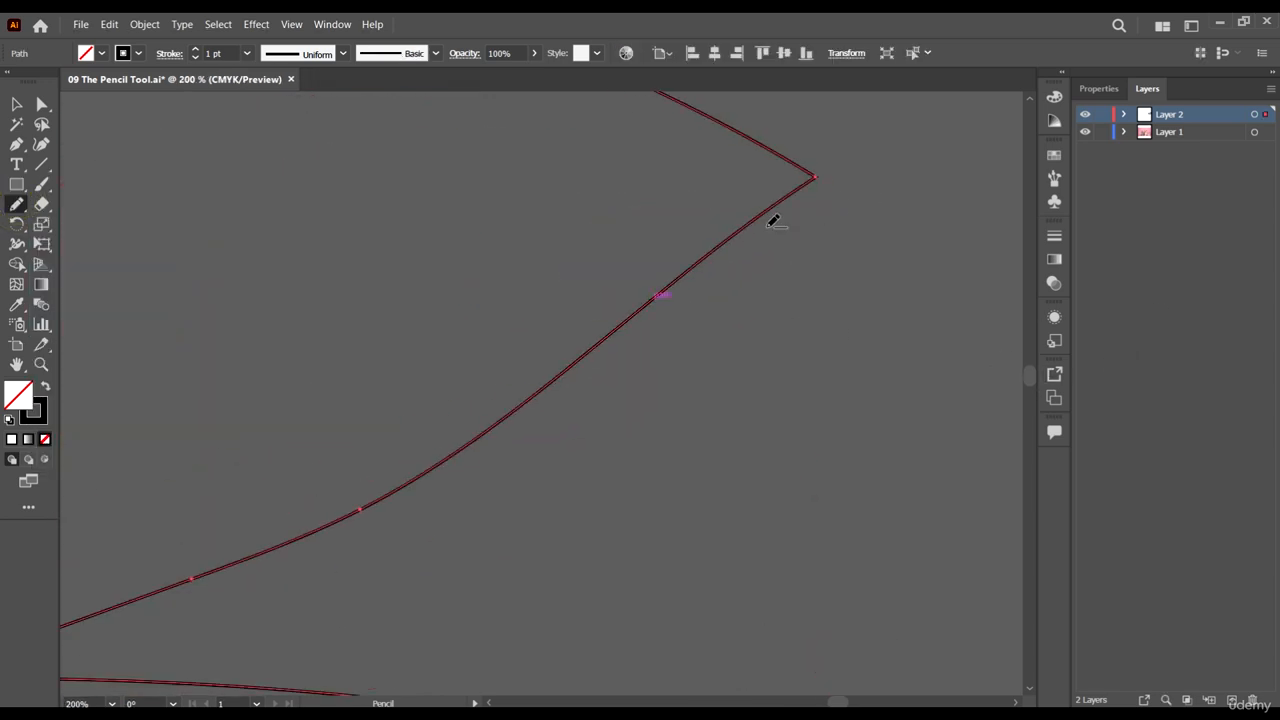
scroll(738, 231, "down", 2)
left_click(14, 99)
left_click(887, 324)
scroll(839, 320, "down", 5)
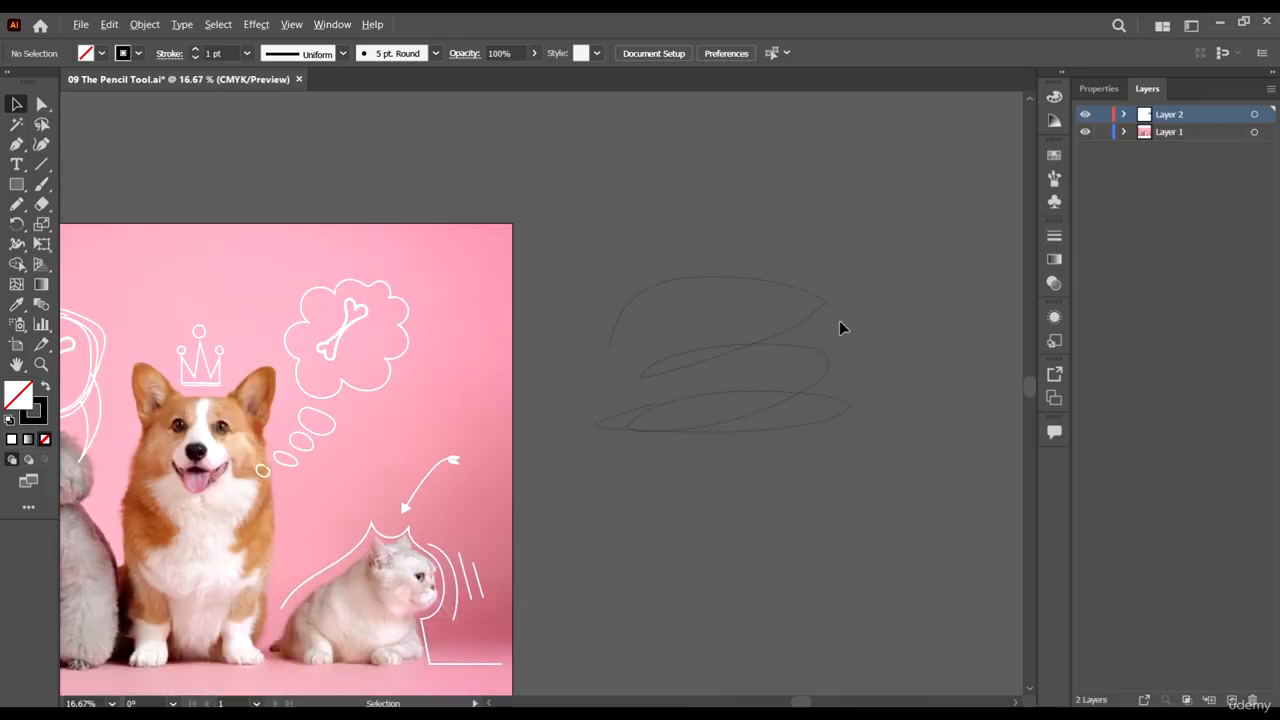
Select the pencil scribble beside the artboard and set its stroke weight to 10 pt.
scroll(735, 341, "up", 1)
left_click(823, 352)
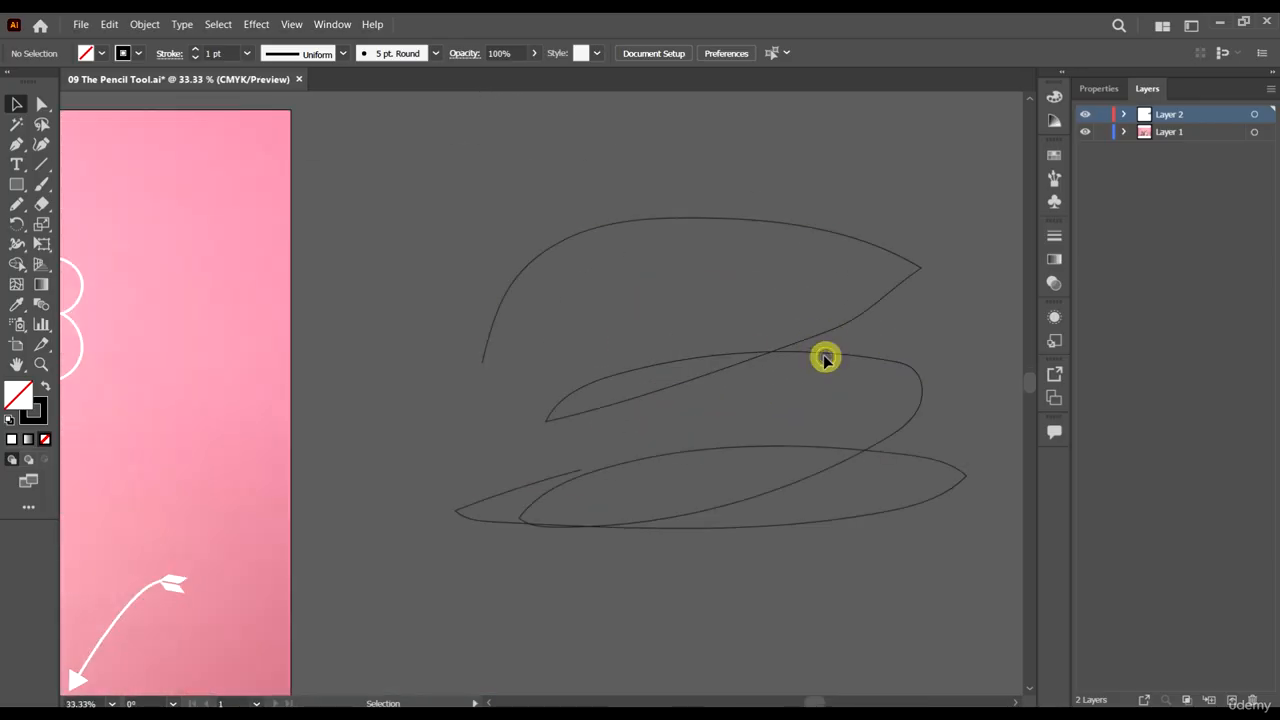
scroll(823, 355, "down", 1)
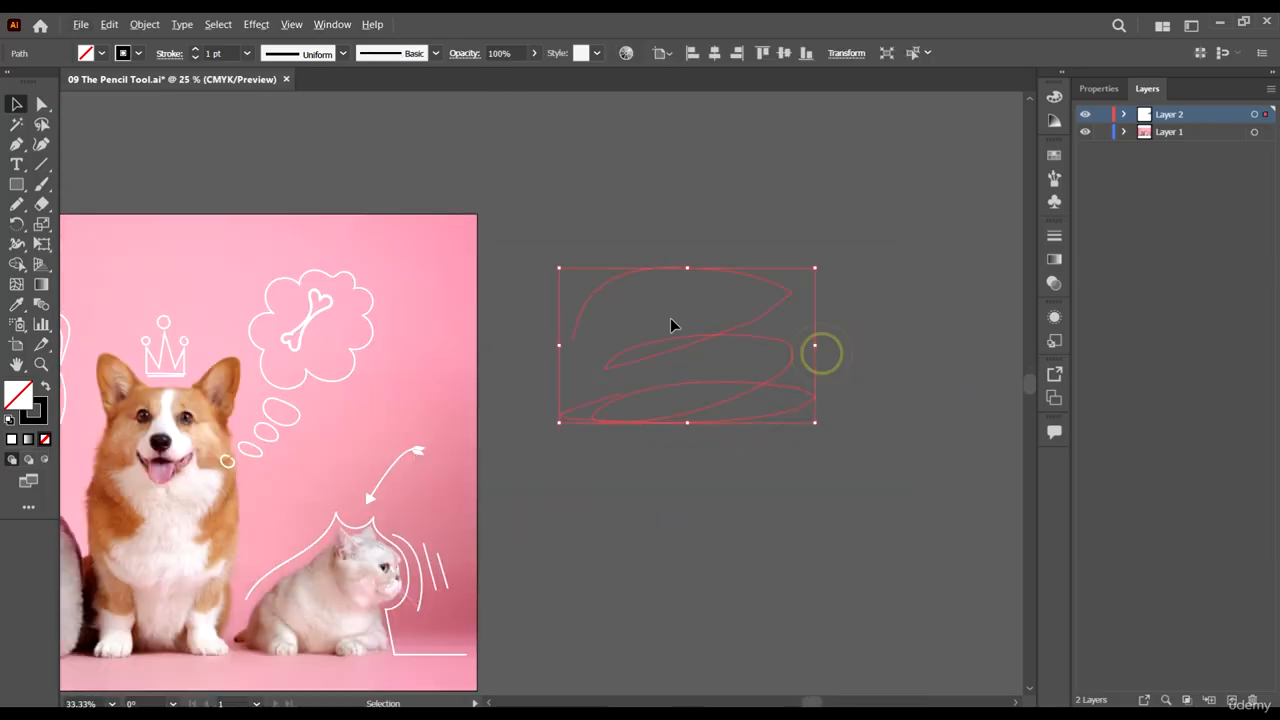
left_click(1097, 88)
double_click(1154, 291)
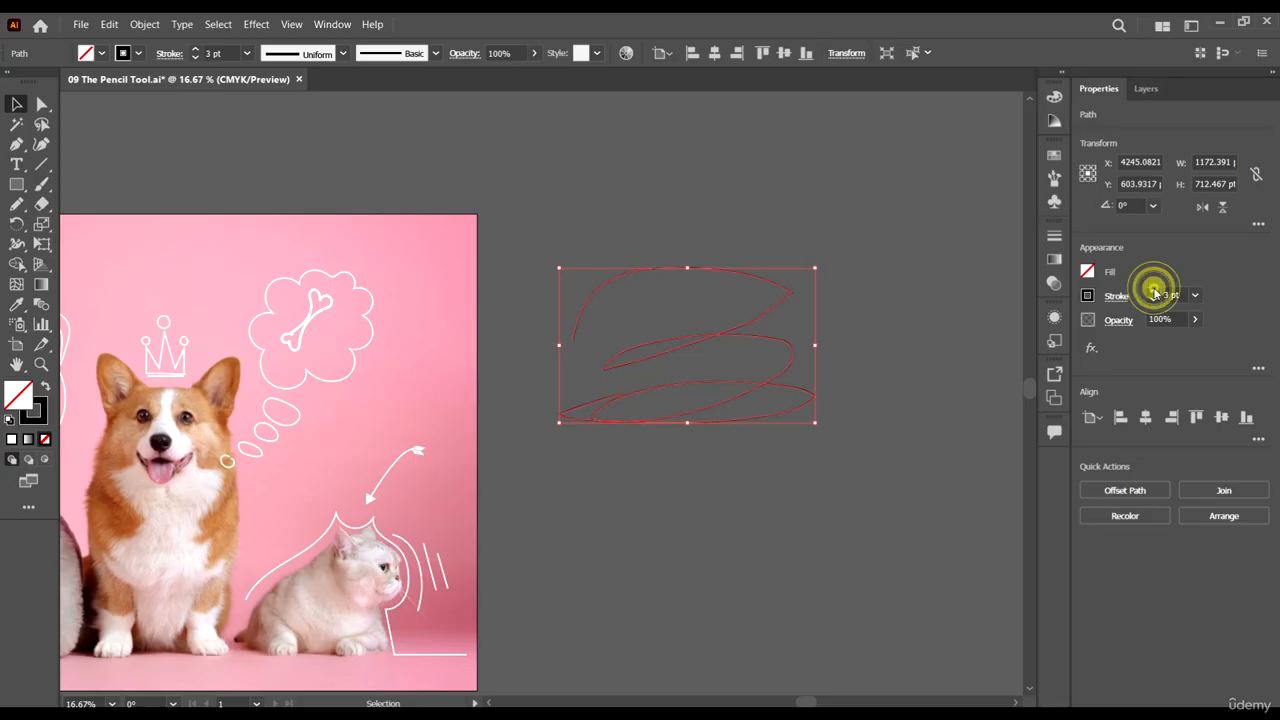
triple_click(1154, 291)
triple_click(1154, 291)
left_click(1154, 291)
left_click(850, 325)
Apply the rough charcoal-style art brush to the scribble and inspect the textured line up close.
left_click(743, 335)
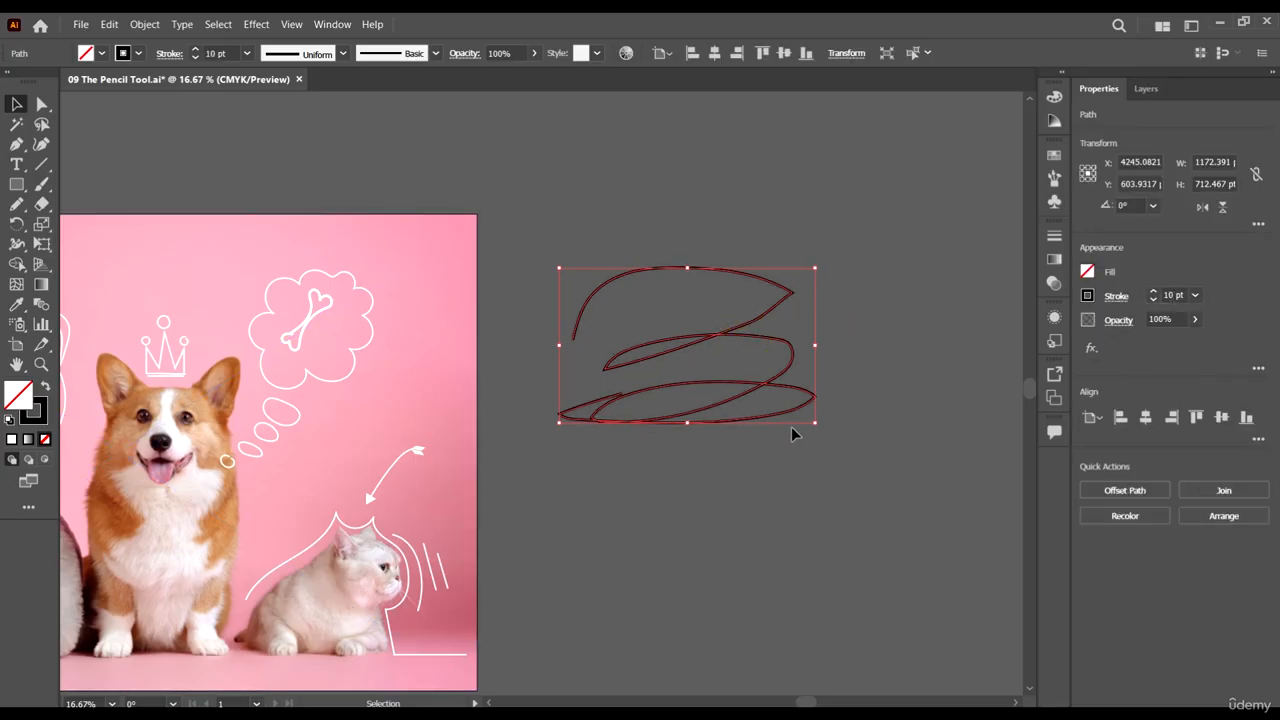
left_click(435, 54)
scroll(355, 134, "down", 2)
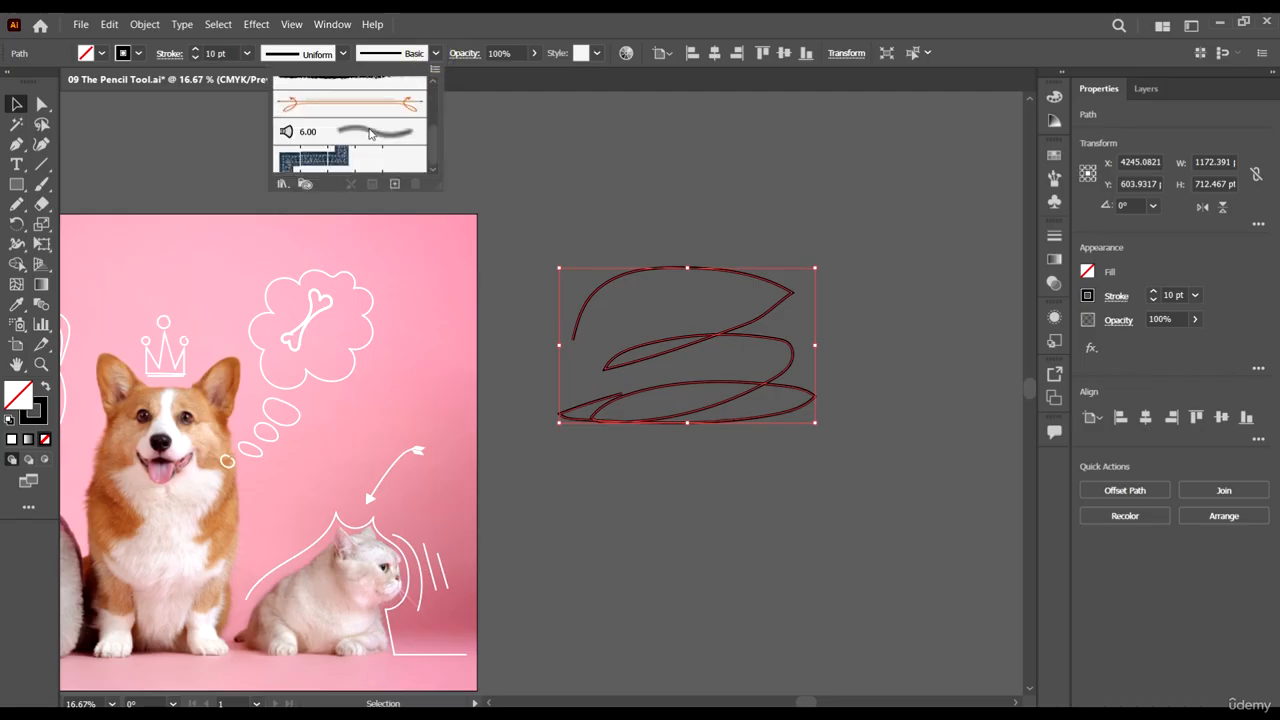
left_click(369, 127)
left_click(851, 322)
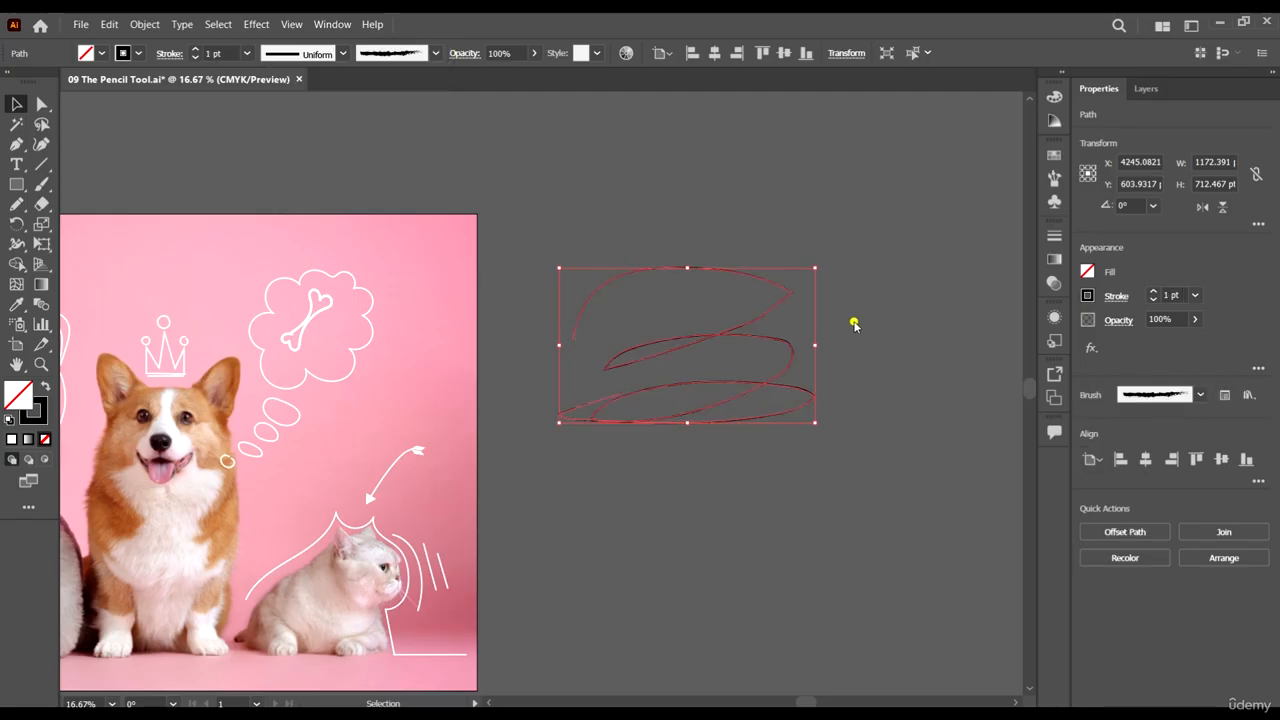
left_click(871, 346)
scroll(714, 329, "up", 2)
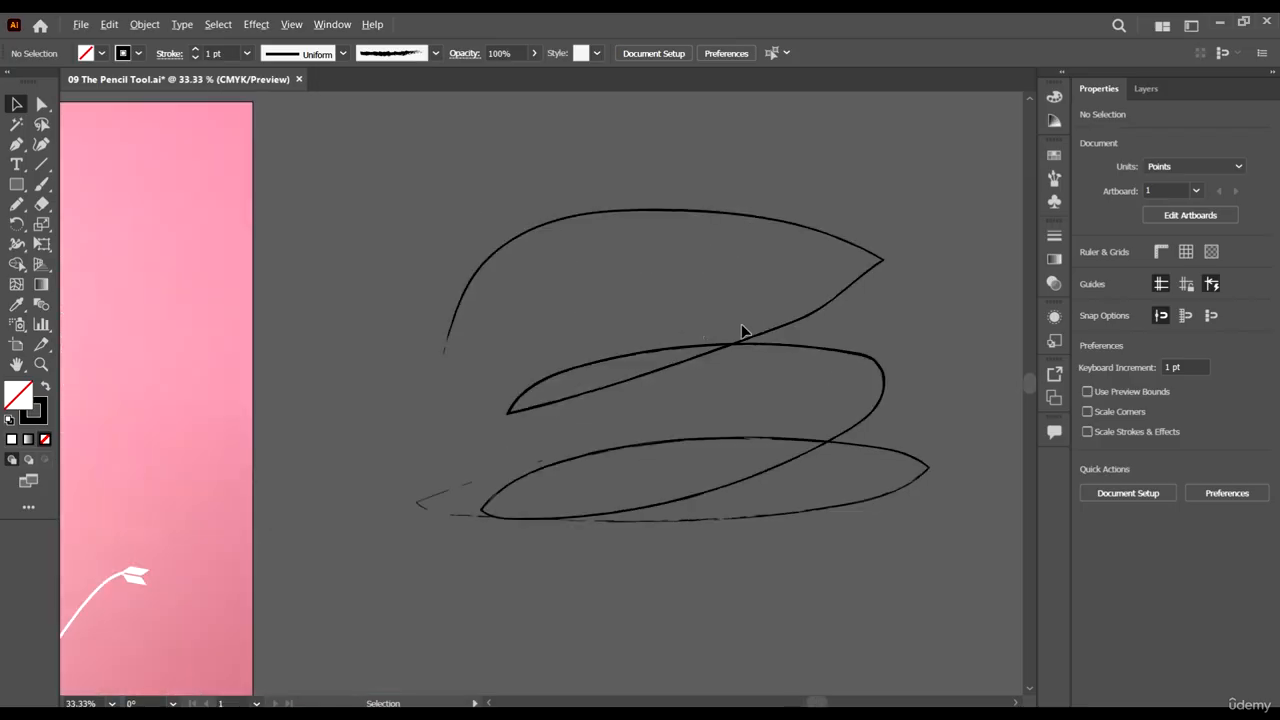
left_click_drag(744, 289, 600, 402)
scroll(666, 323, "down", 2)
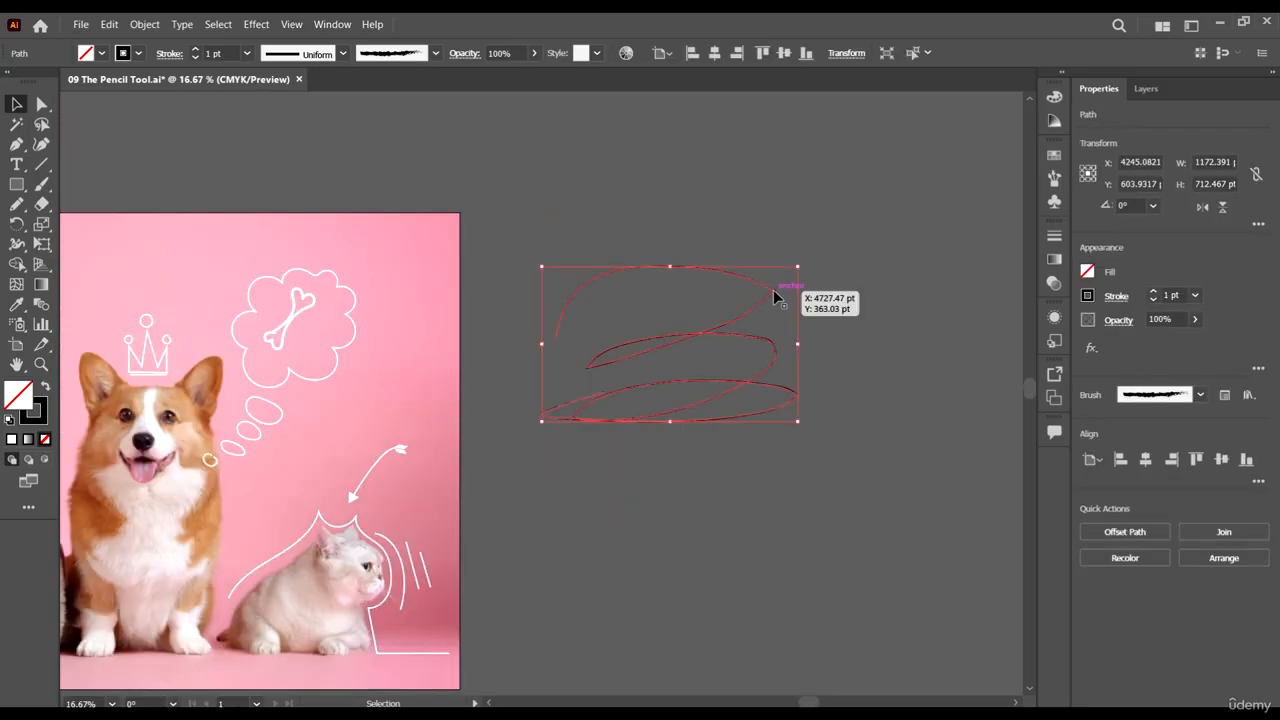
left_click(850, 346)
scroll(723, 374, "up", 3)
scroll(723, 374, "down", 3)
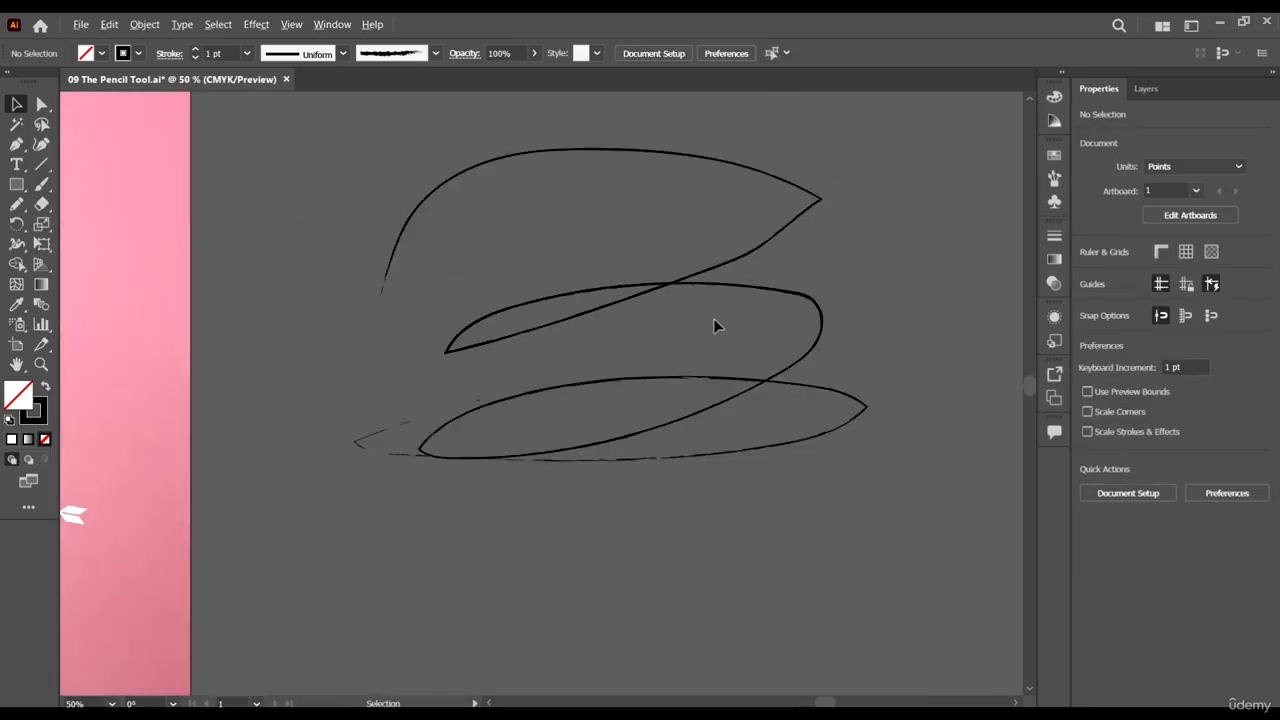
Change the scribble's brush to 5 pt. Round and delete the scribble.
left_click(794, 249)
left_click(437, 54)
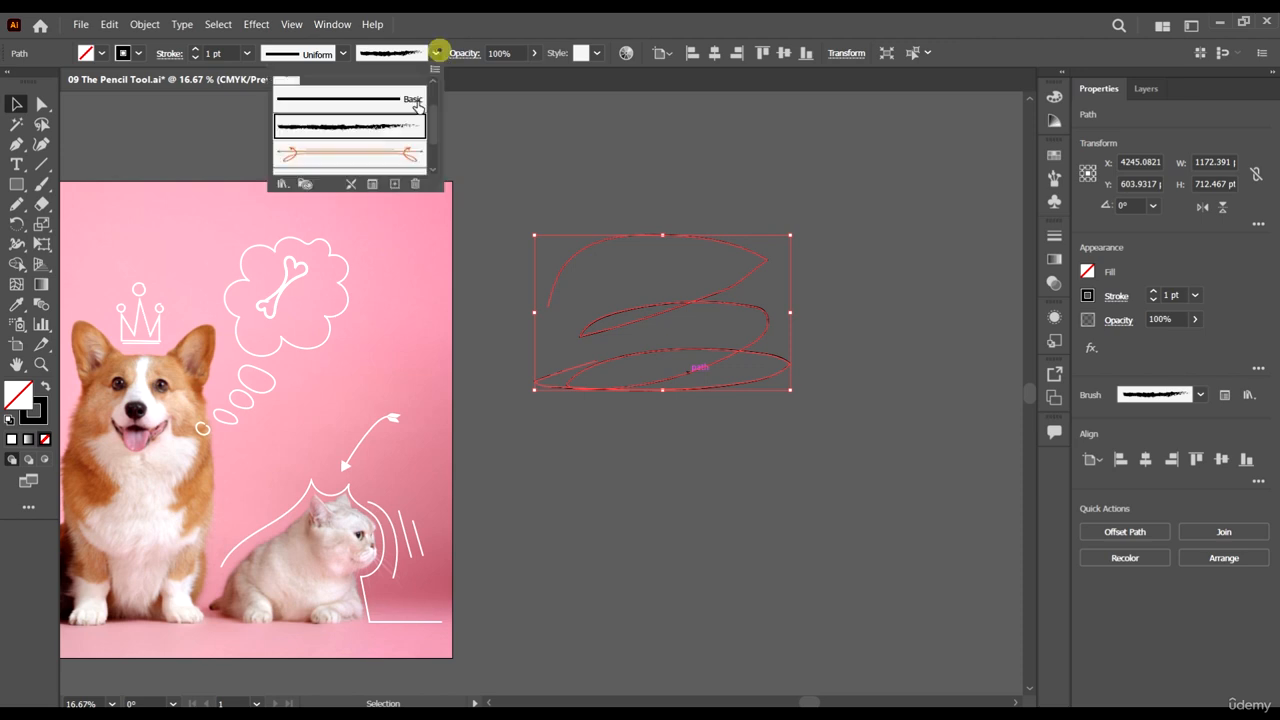
left_click(313, 91)
left_click(650, 430)
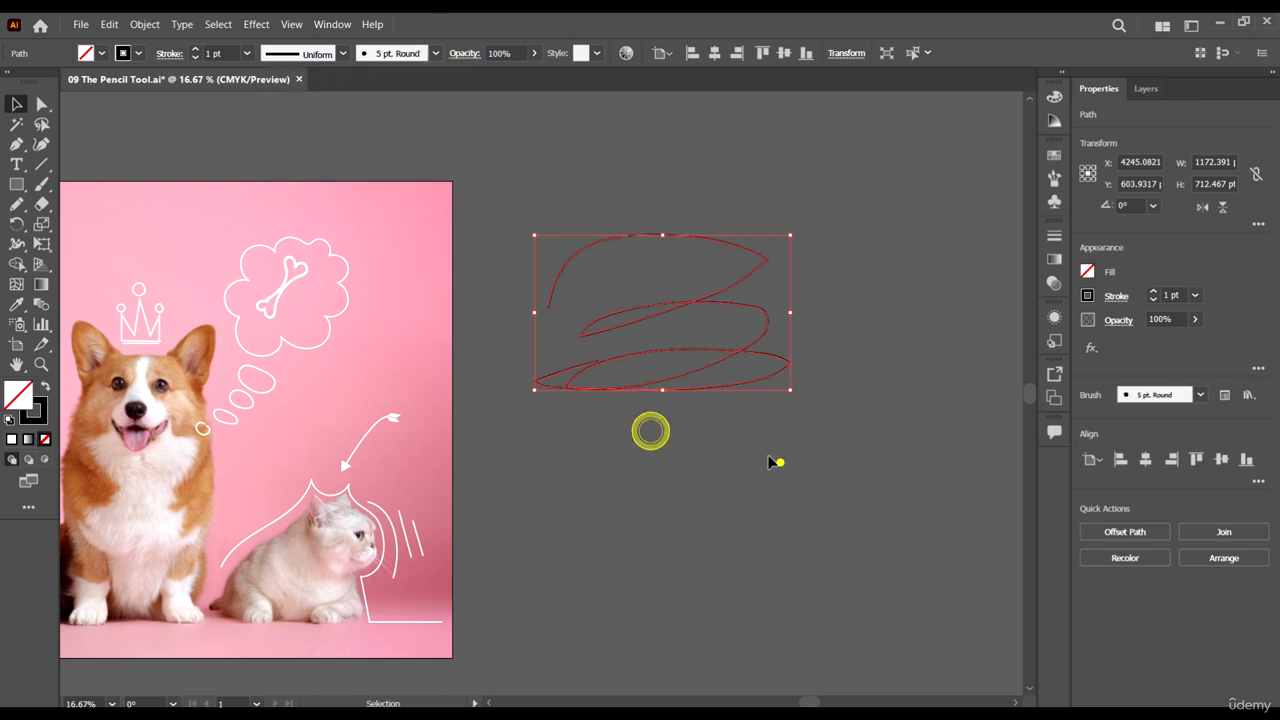
left_click(779, 462)
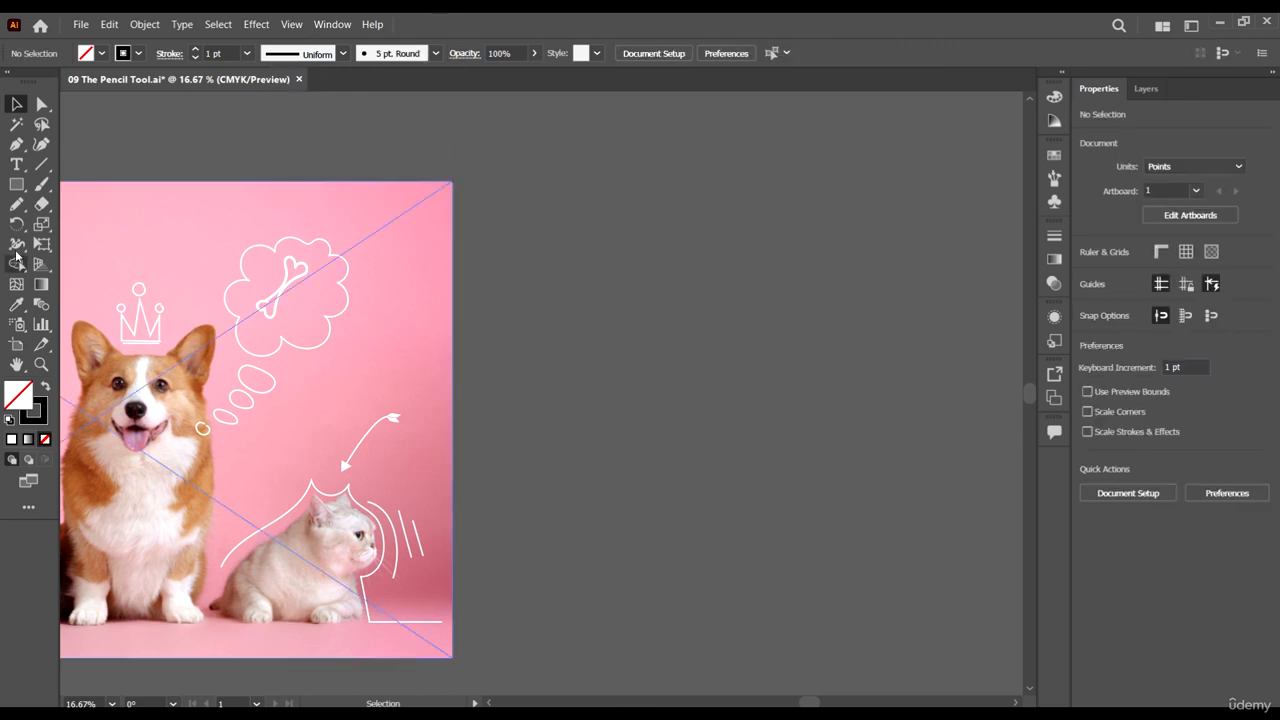
In the Pencil tool options, try different fidelity levels and set Fidelity fully to Smooth.
left_click(16, 205)
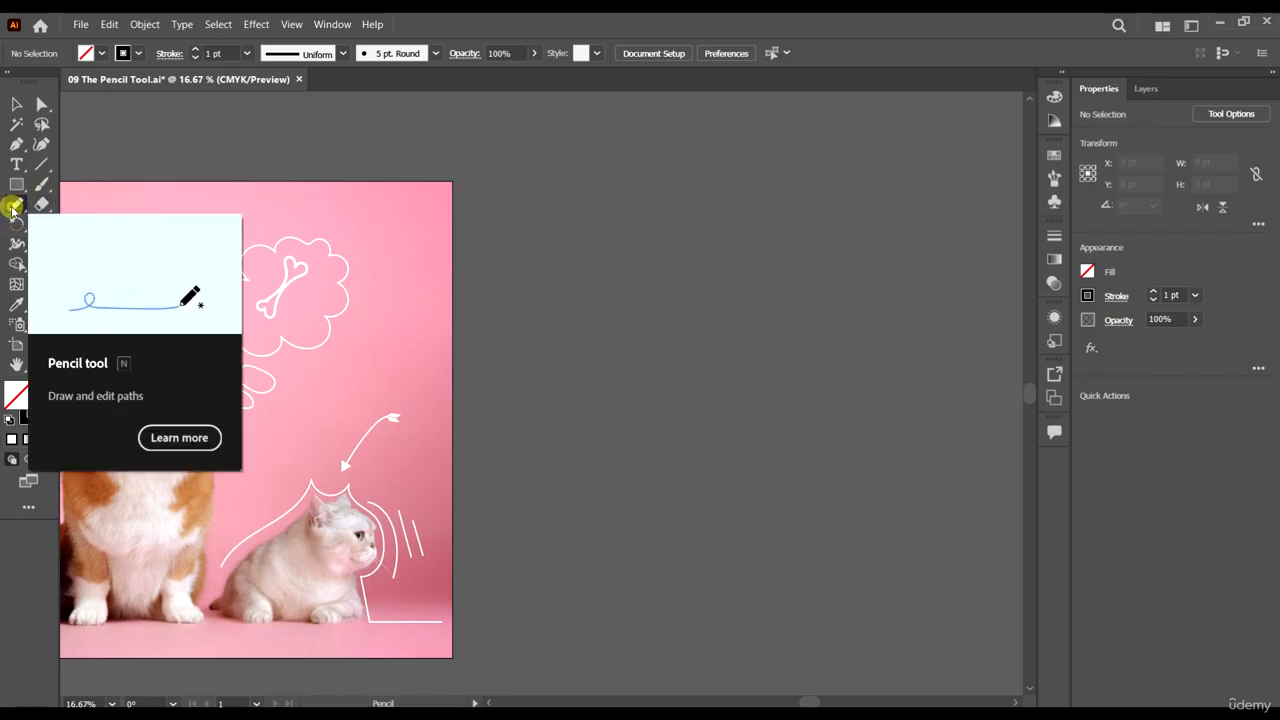
double_click(16, 205)
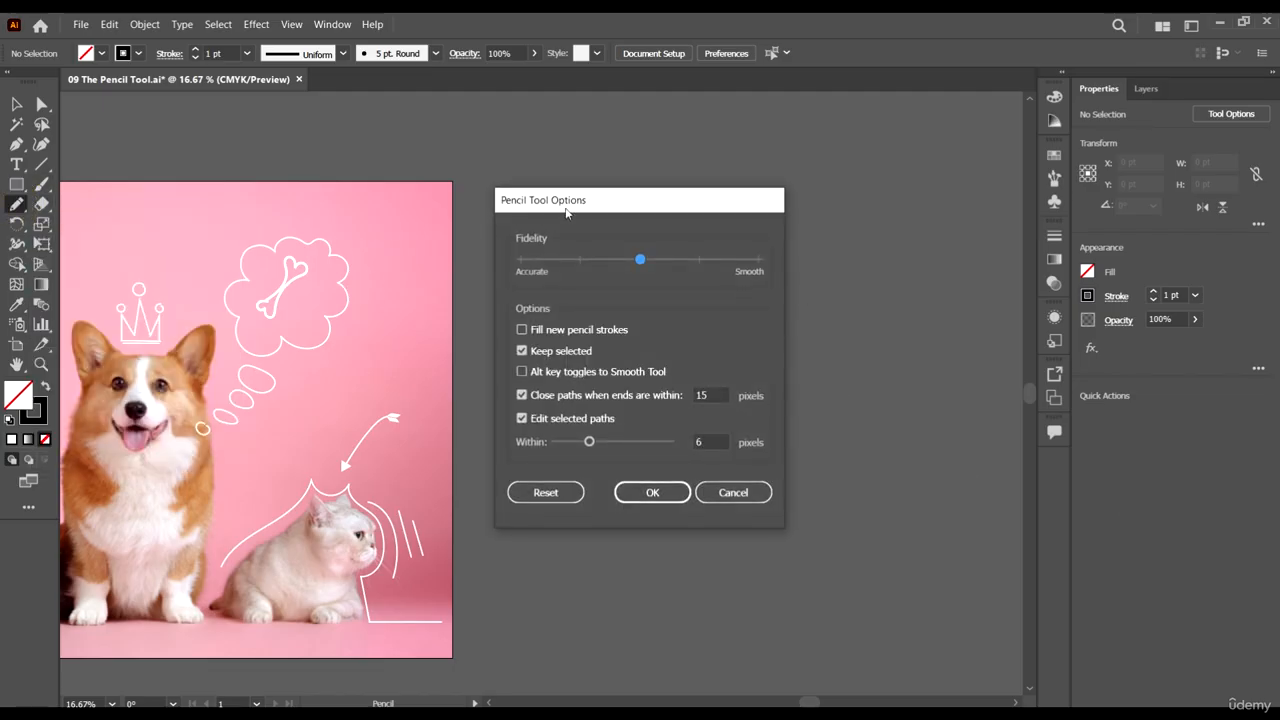
mouse_move(654, 214)
left_mouse_down()
mouse_move(594, 153)
mouse_move(554, 171)
left_mouse_up()
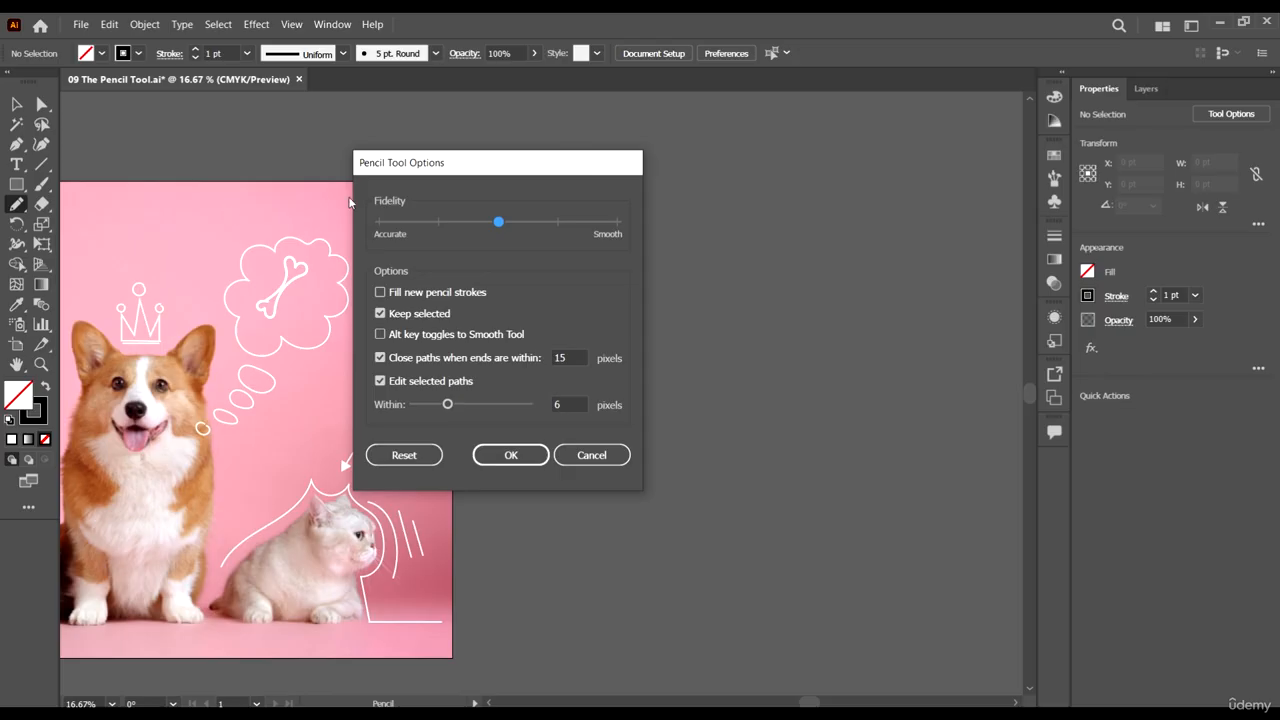
left_click_drag(496, 224, 436, 209)
left_click_drag(441, 224, 496, 222)
left_click_drag(501, 224, 643, 231)
left_click(623, 221)
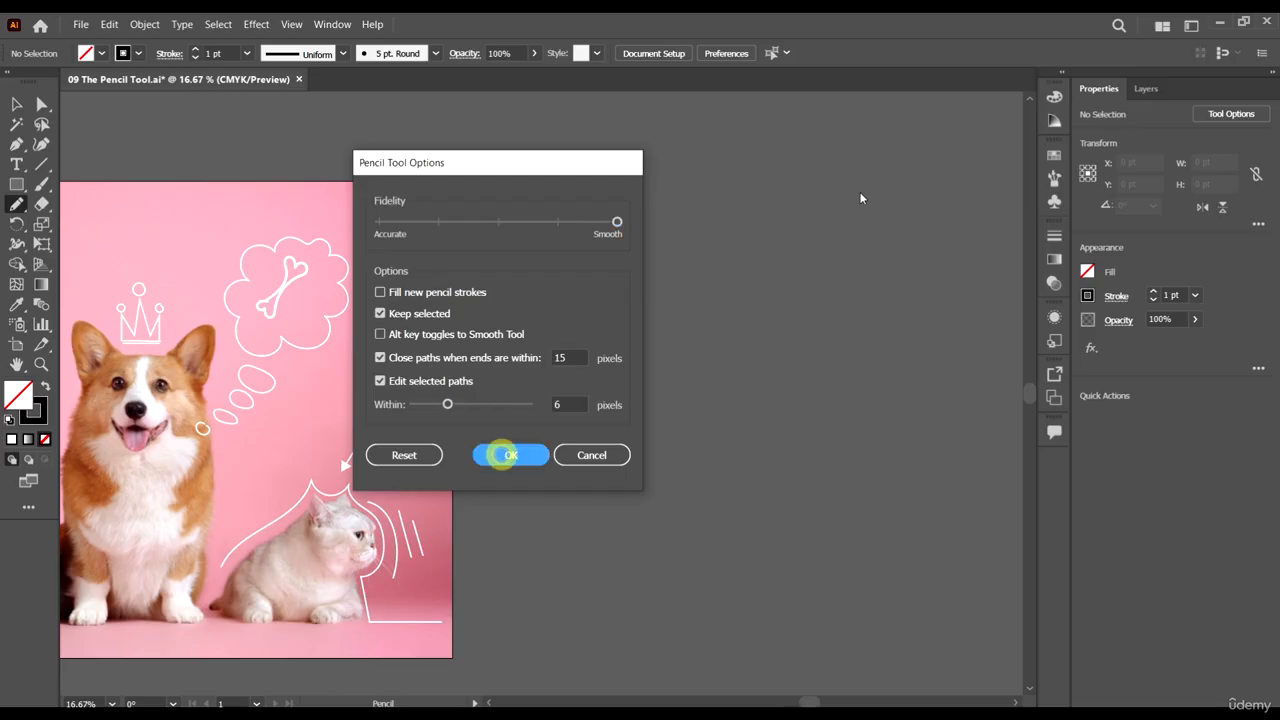
left_click(516, 455)
Draw a spiralling freehand scribble beside the artboard to test the smooth fidelity, and inspect it deselected.
mouse_move(592, 316)
left_mouse_down()
mouse_move(597, 246)
mouse_move(700, 349)
mouse_move(707, 398)
left_mouse_up()
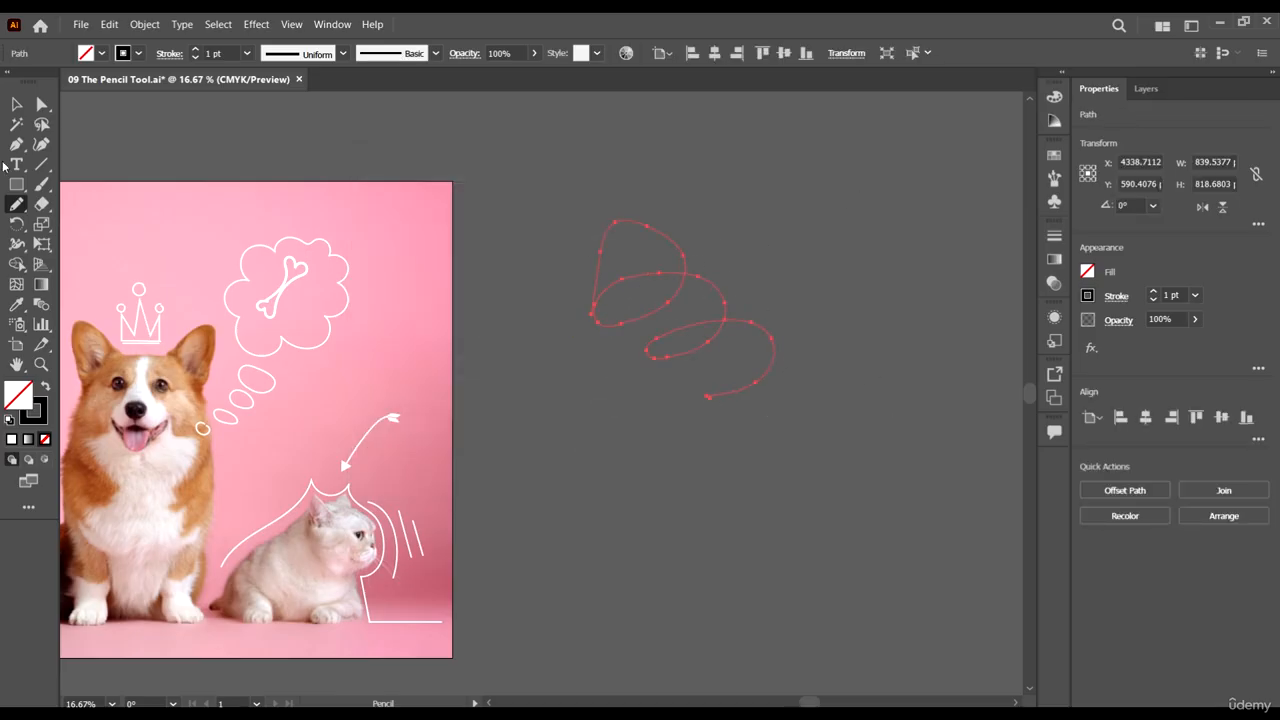
key("v")
left_click(606, 140)
scroll(700, 255, "up", 3)
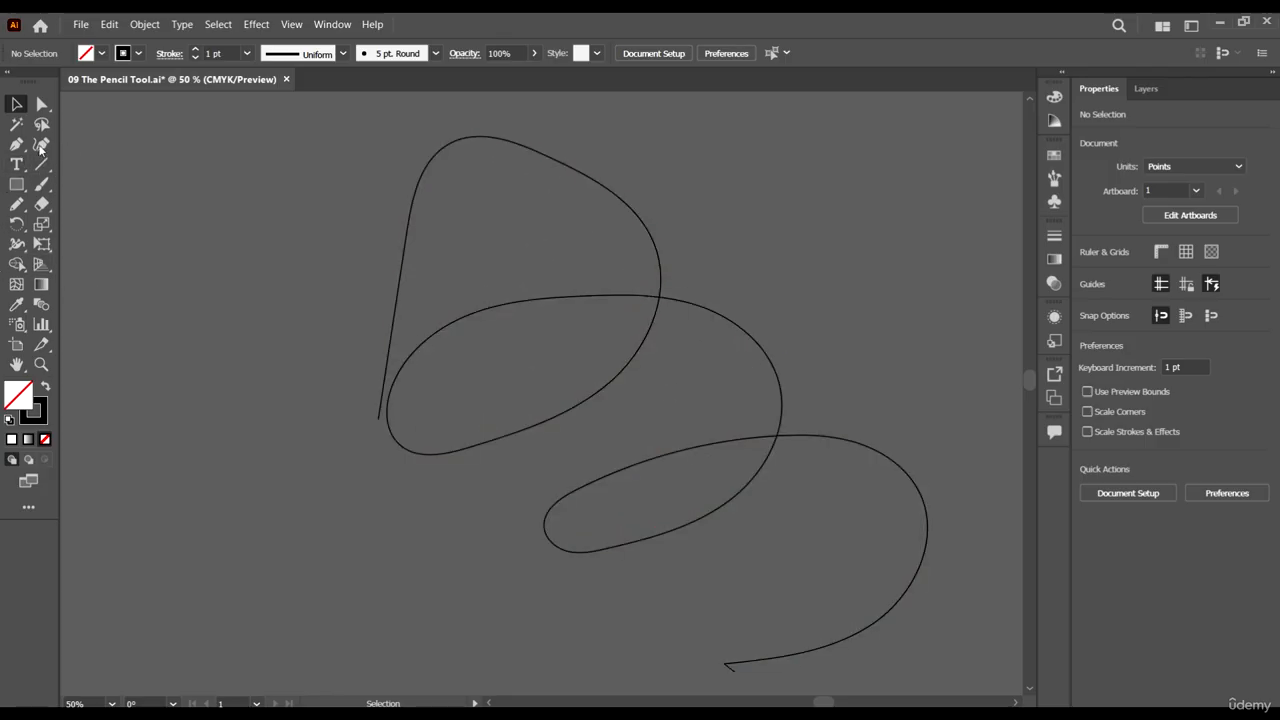
Draw another pencil stroke over the smooth scribble and delete the practice paths.
left_click(18, 205)
scroll(497, 275, "down", 1)
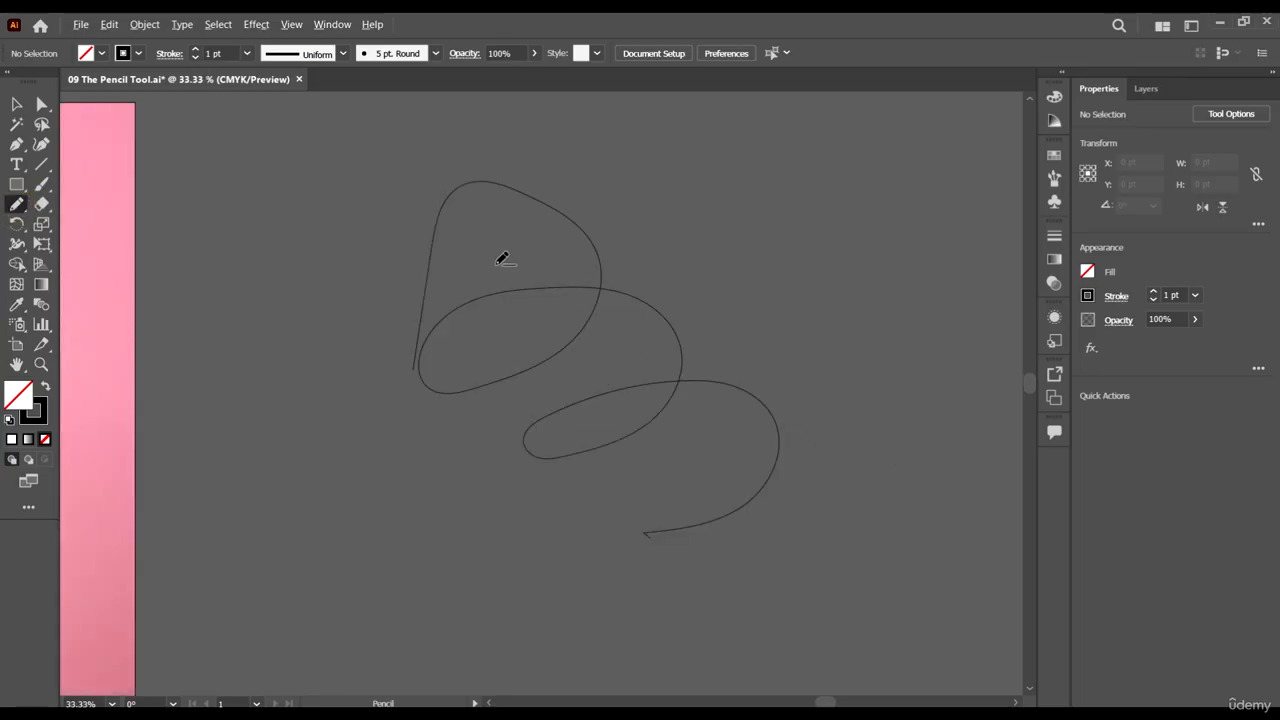
mouse_move(713, 219)
left_mouse_down()
mouse_move(842, 232)
mouse_move(772, 273)
mouse_move(866, 339)
mouse_move(557, 168)
left_mouse_up()
left_click(16, 103)
scroll(595, 194, "down", 3)
key("Delete")
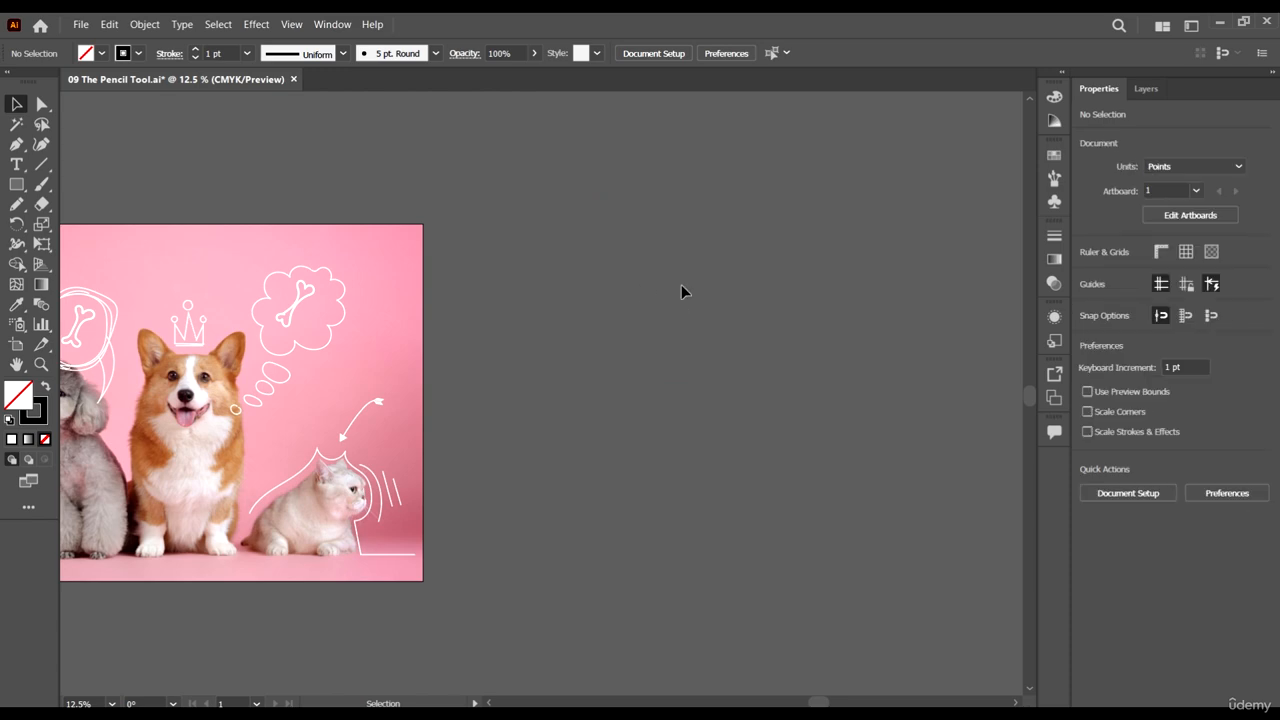
Place the pets-3715733 photo as a linked file beside the doodled example, at about 3284 by 2189 pt.
scroll(681, 340, "down", 1)
left_click(73, 27)
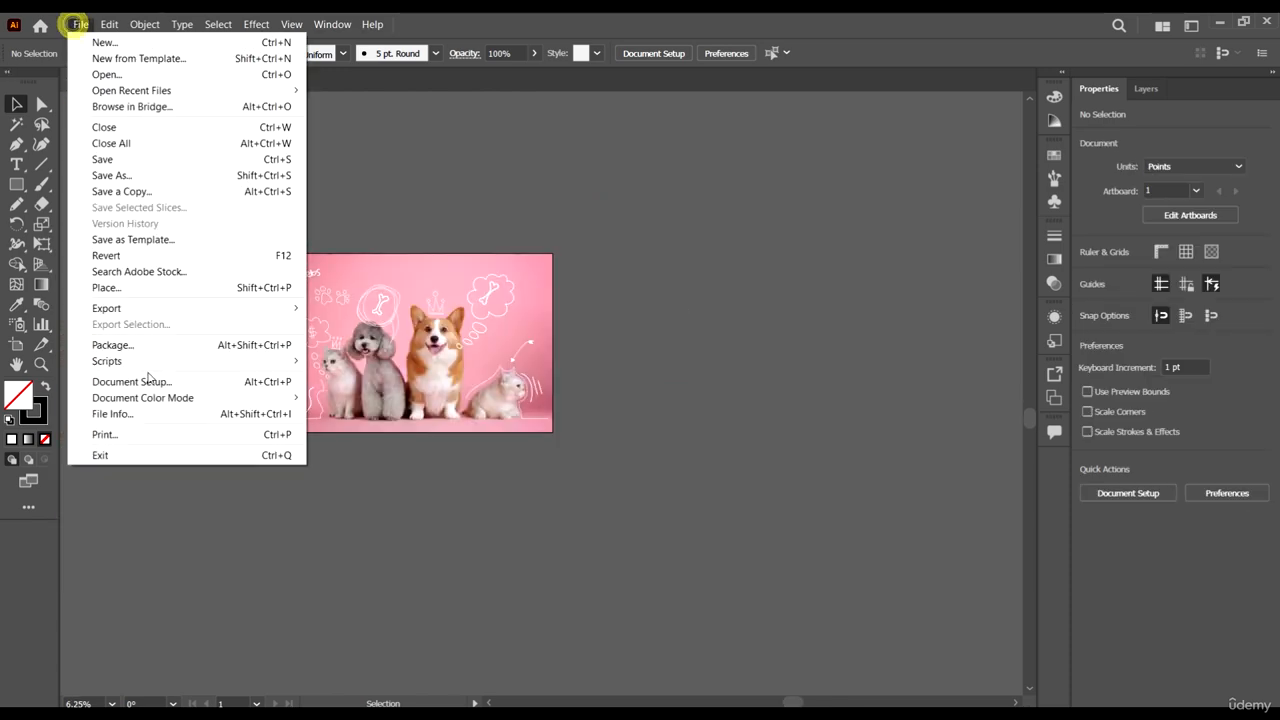
left_click(157, 286)
left_click(473, 155)
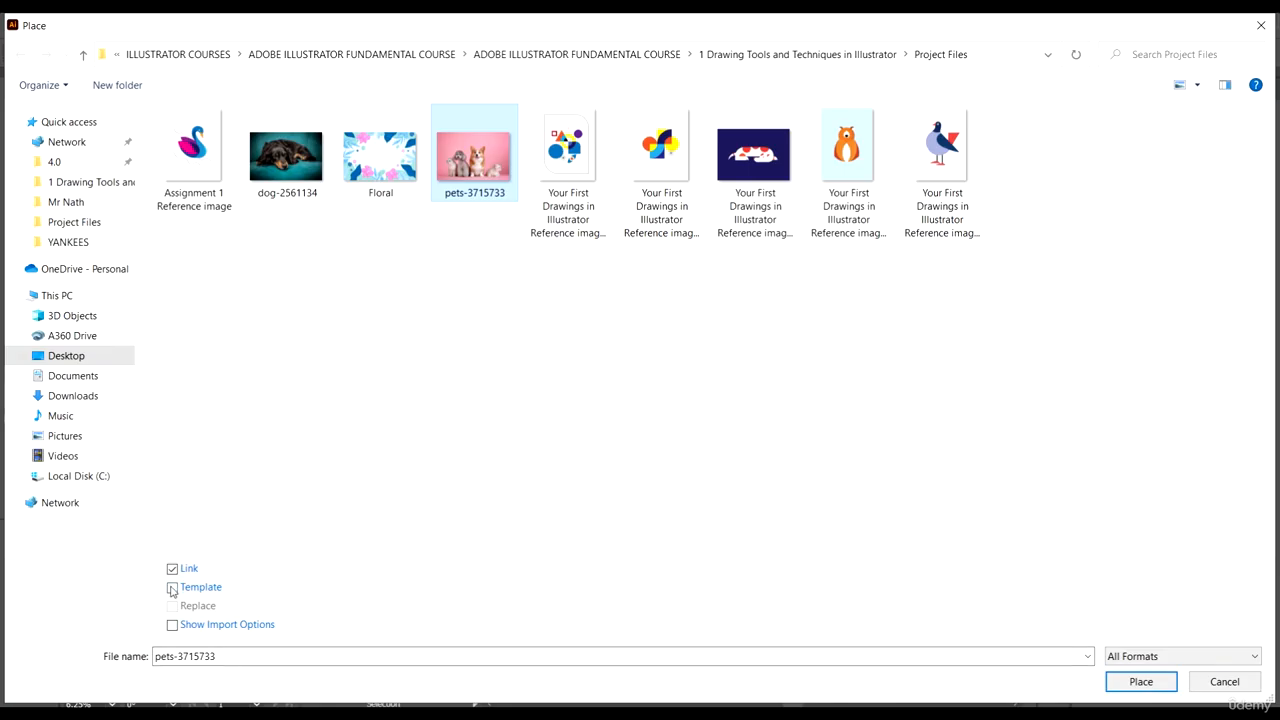
left_click(1140, 681)
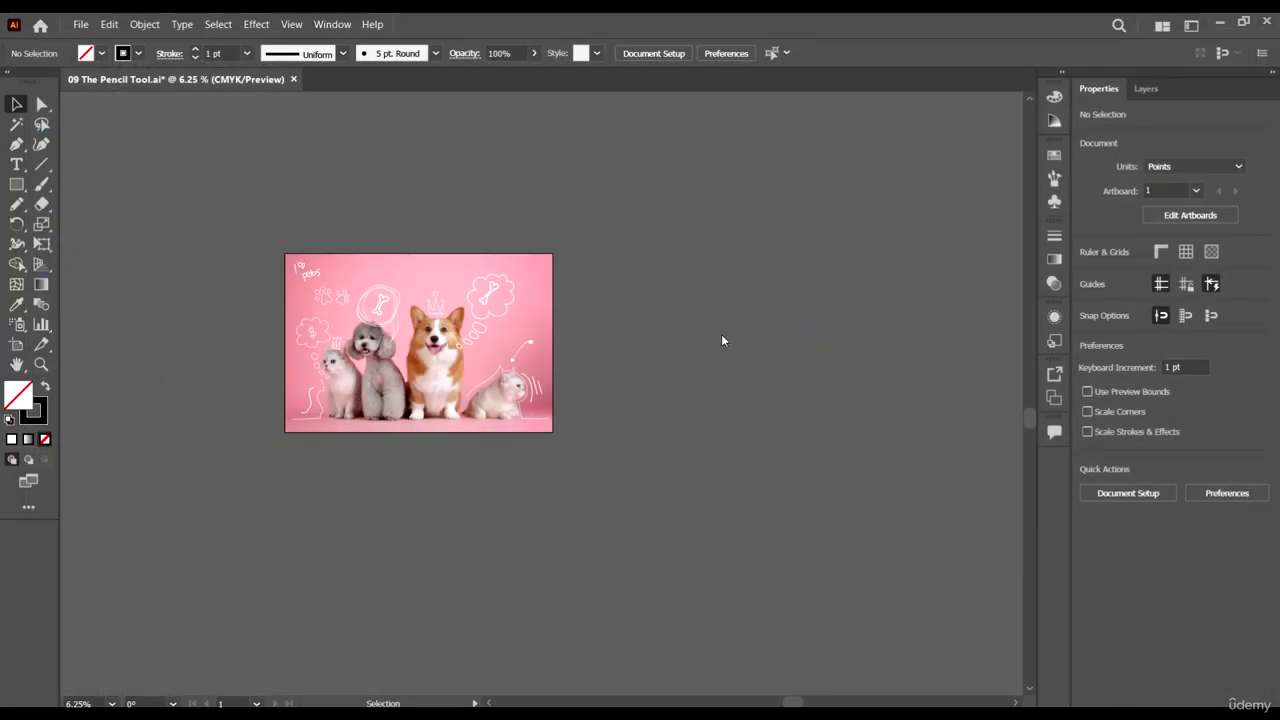
scroll(626, 269, "up", 2)
scroll(477, 257, "down", 2)
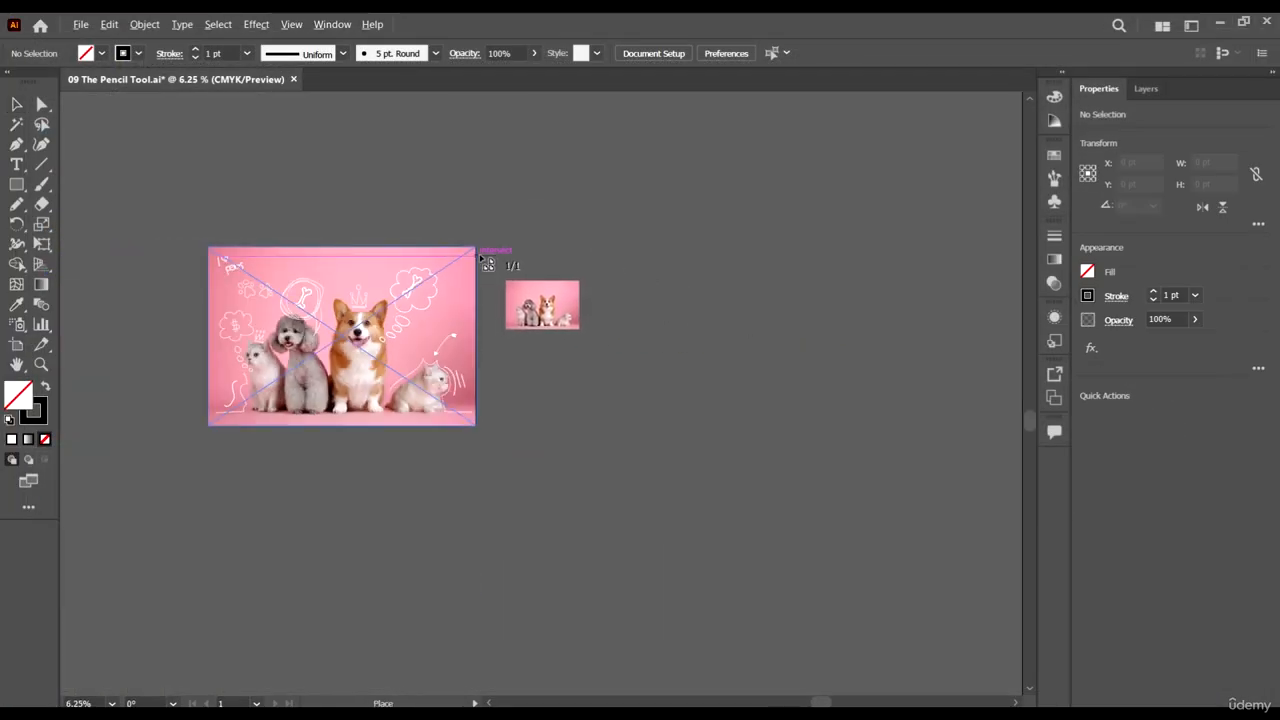
left_click_drag(502, 248, 771, 432)
key("v")
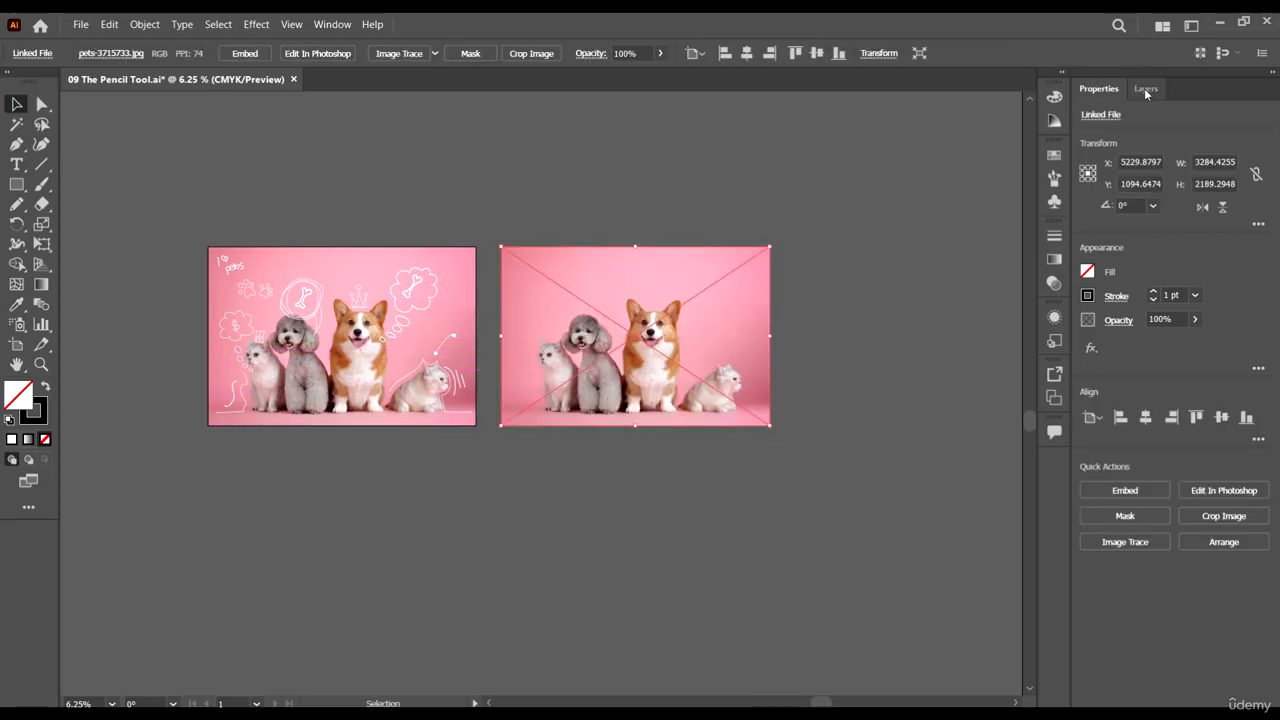
Create a new layer above the existing ones and lock Layer 2, which holds the placed photo.
left_click(1146, 90)
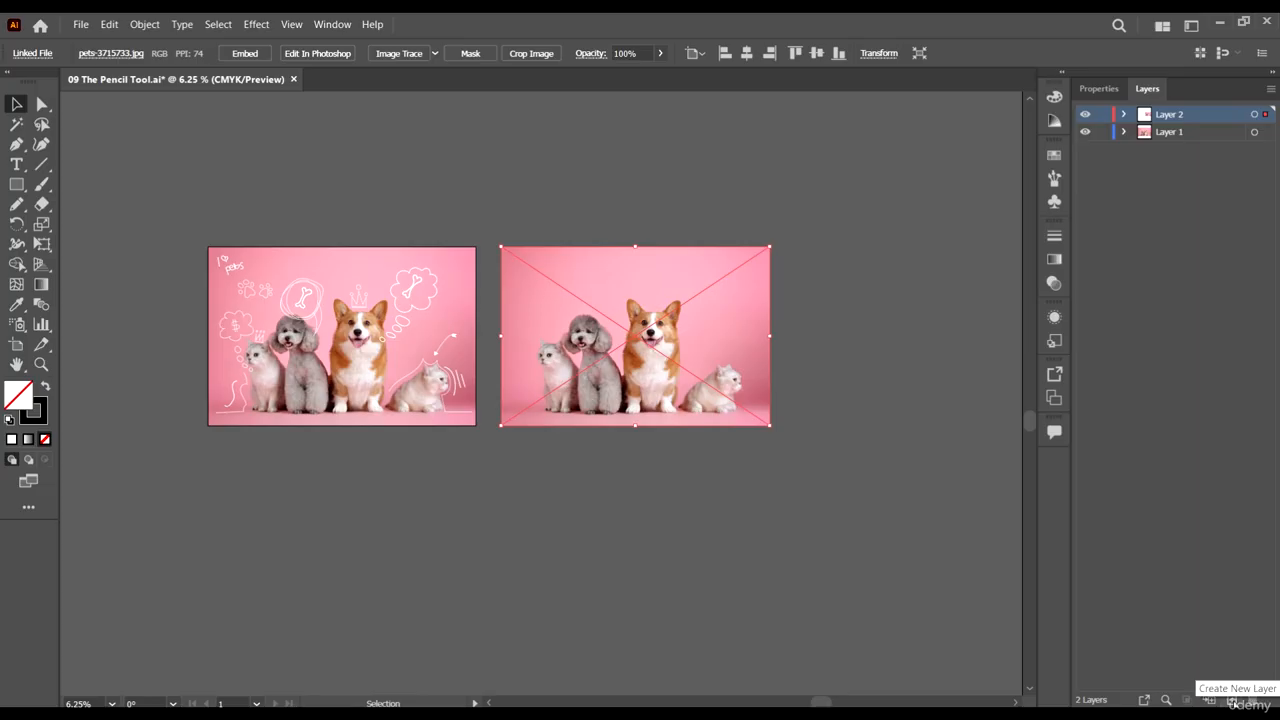
left_click(1233, 700)
left_click(1208, 136)
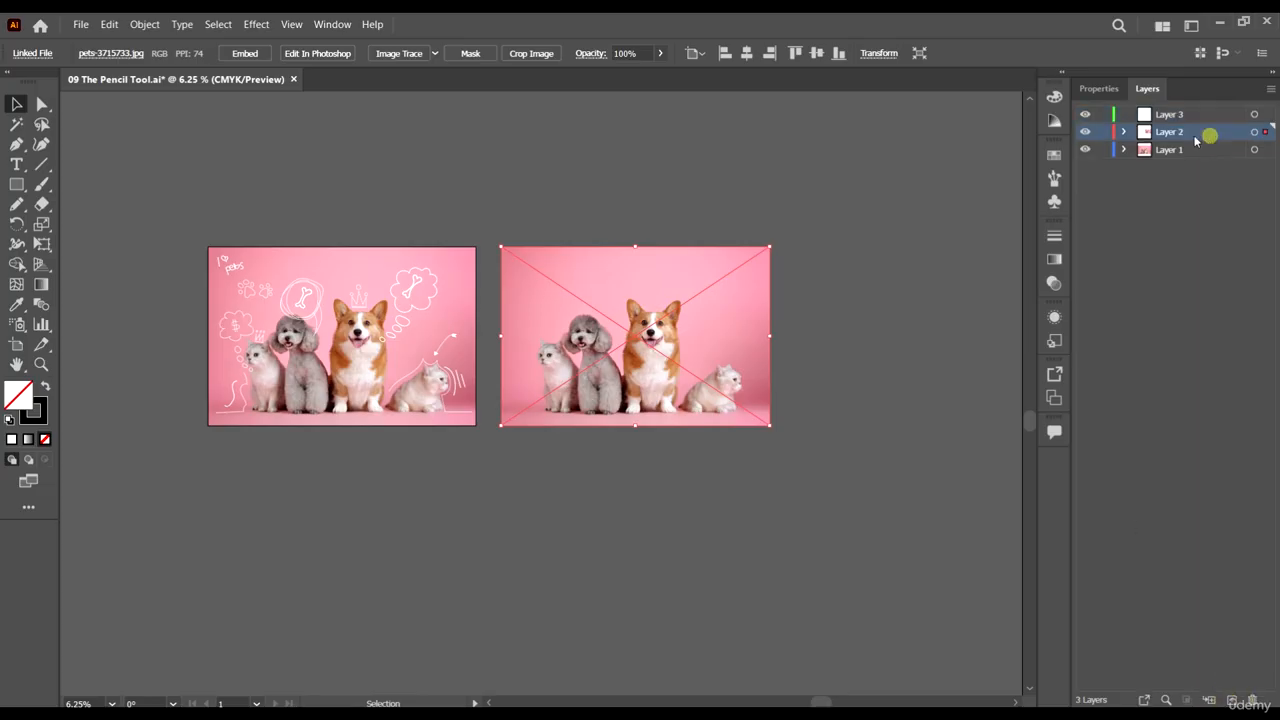
left_click(829, 328)
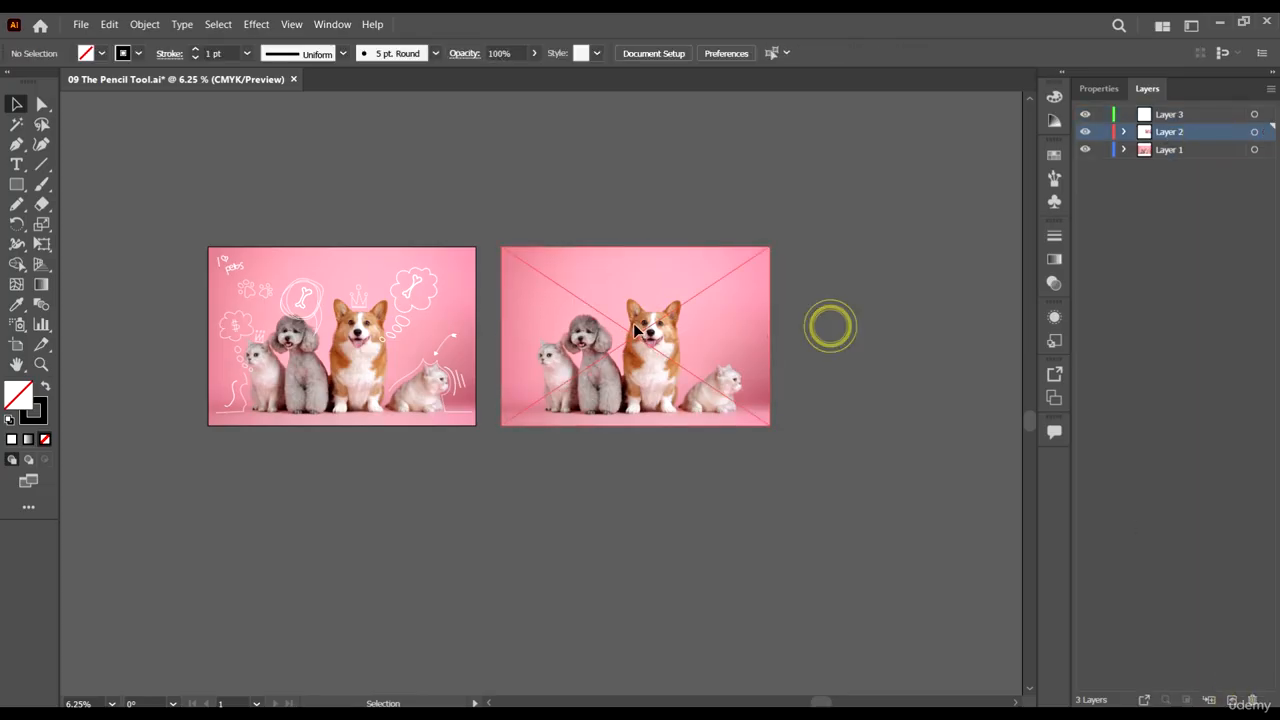
left_click(636, 327)
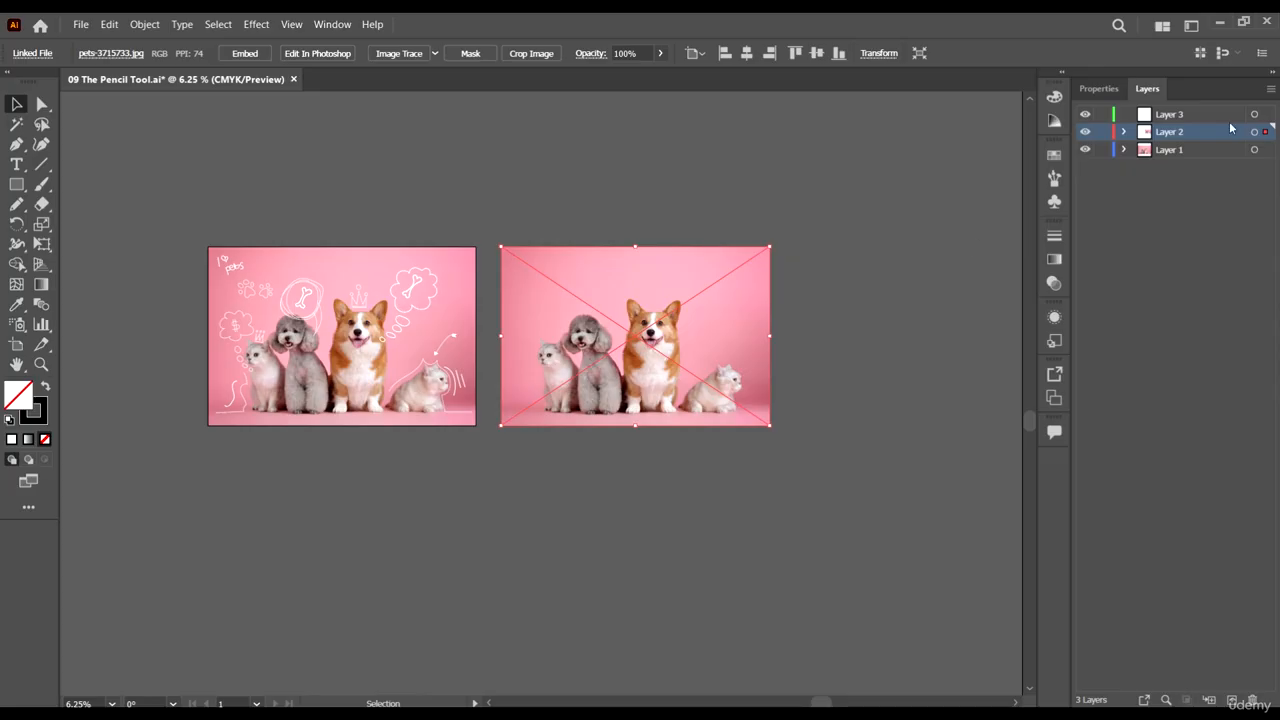
left_click(1103, 132)
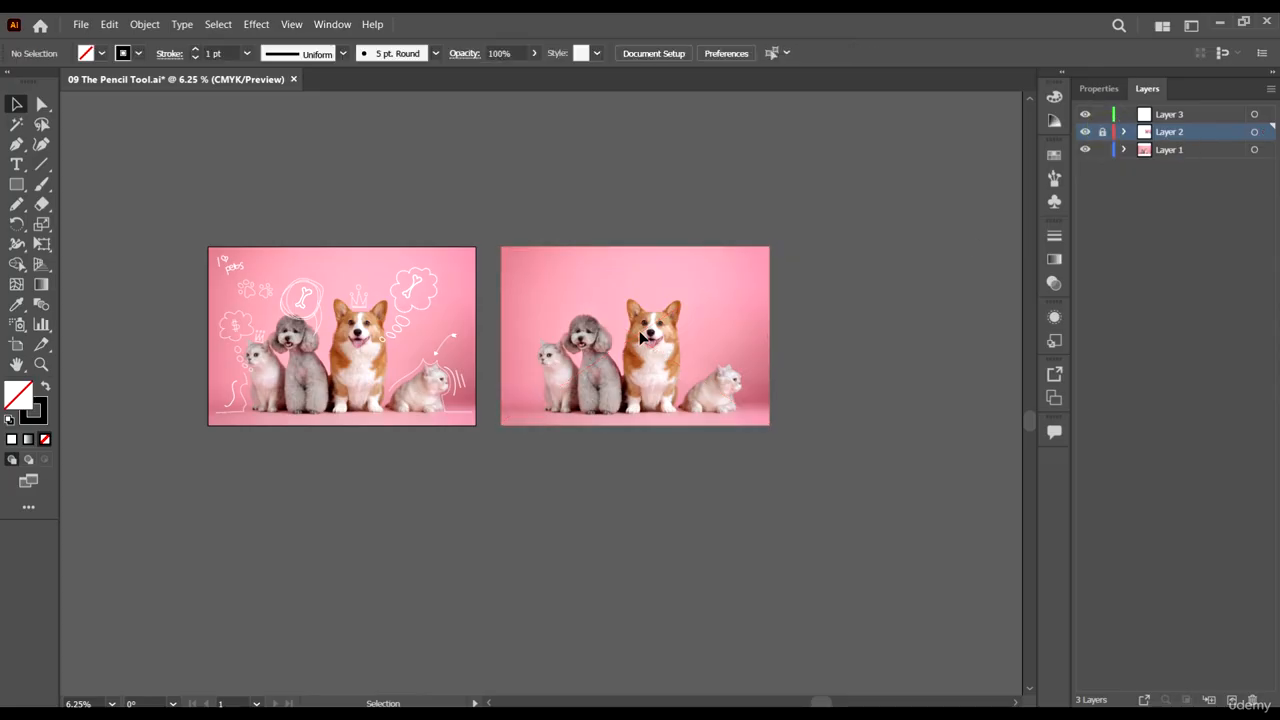
left_click_drag(786, 311, 687, 447)
left_click_drag(868, 422, 298, 458)
left_click(622, 184)
Set up the Pencil tool with a 2 pt white stroke and make the empty Layer 3 active for drawing.
scroll(639, 351, "up", 1)
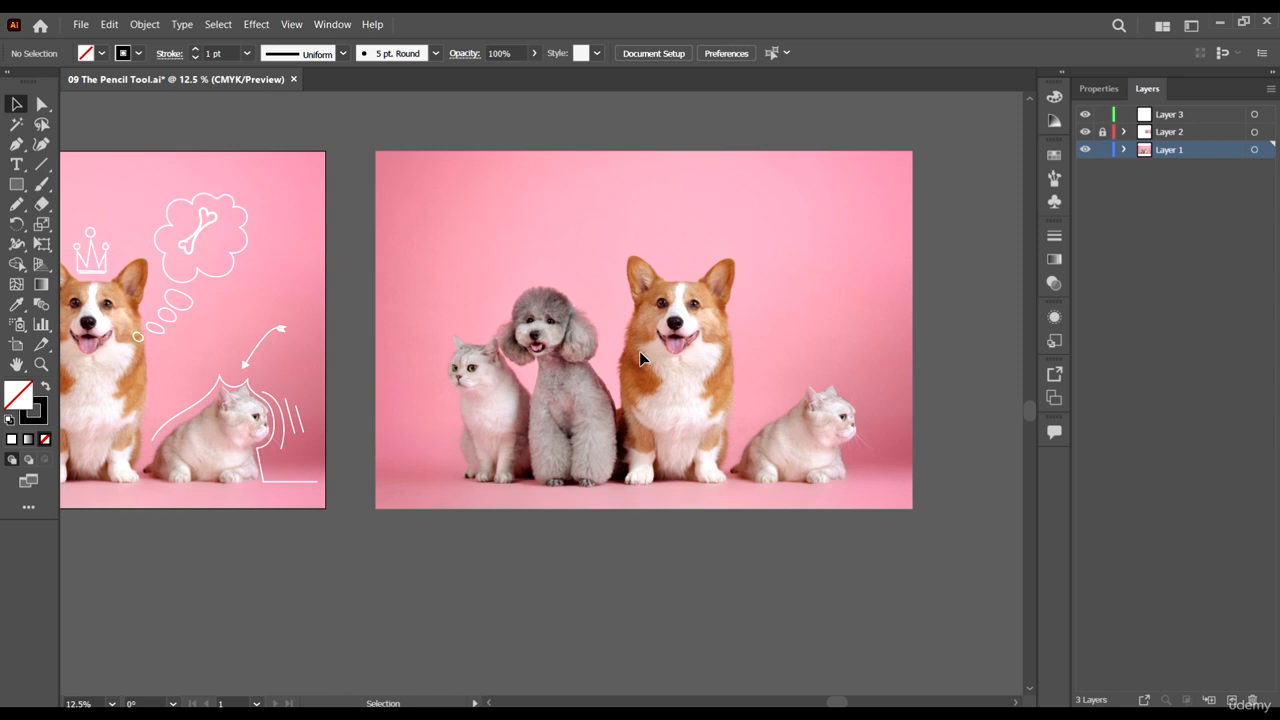
left_click_drag(250, 318, 426, 254)
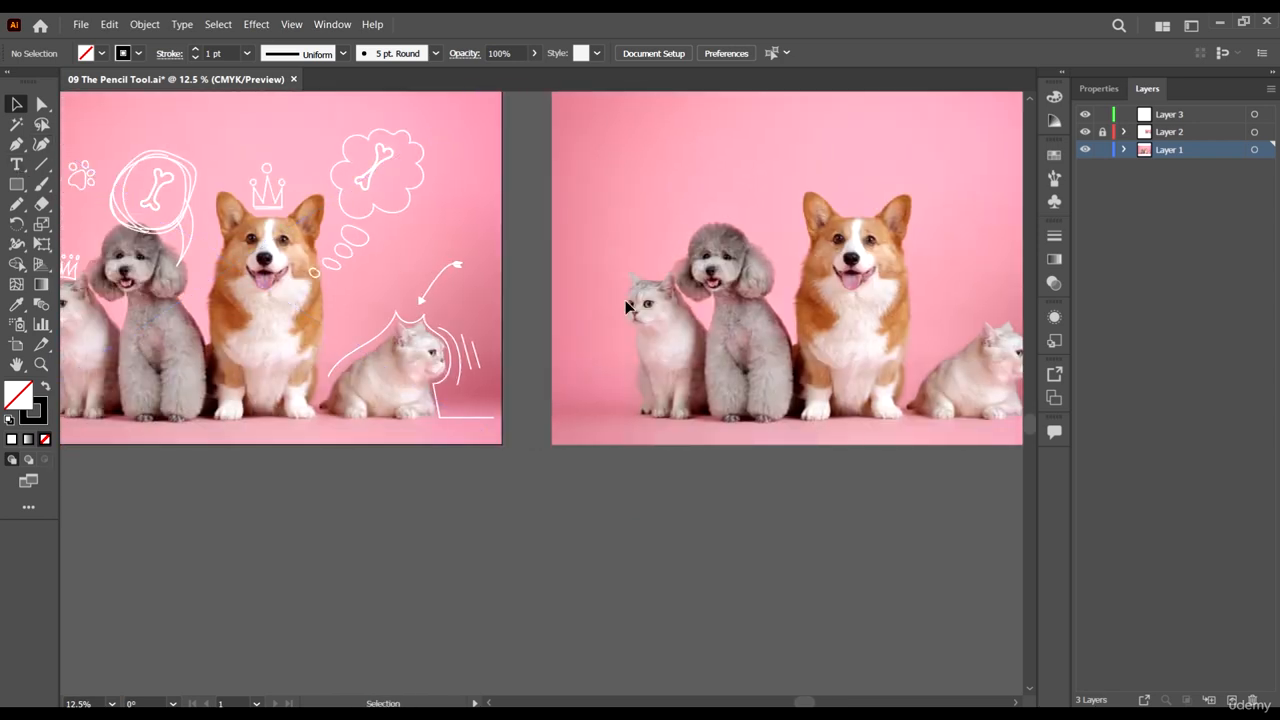
scroll(622, 294, "up", 1)
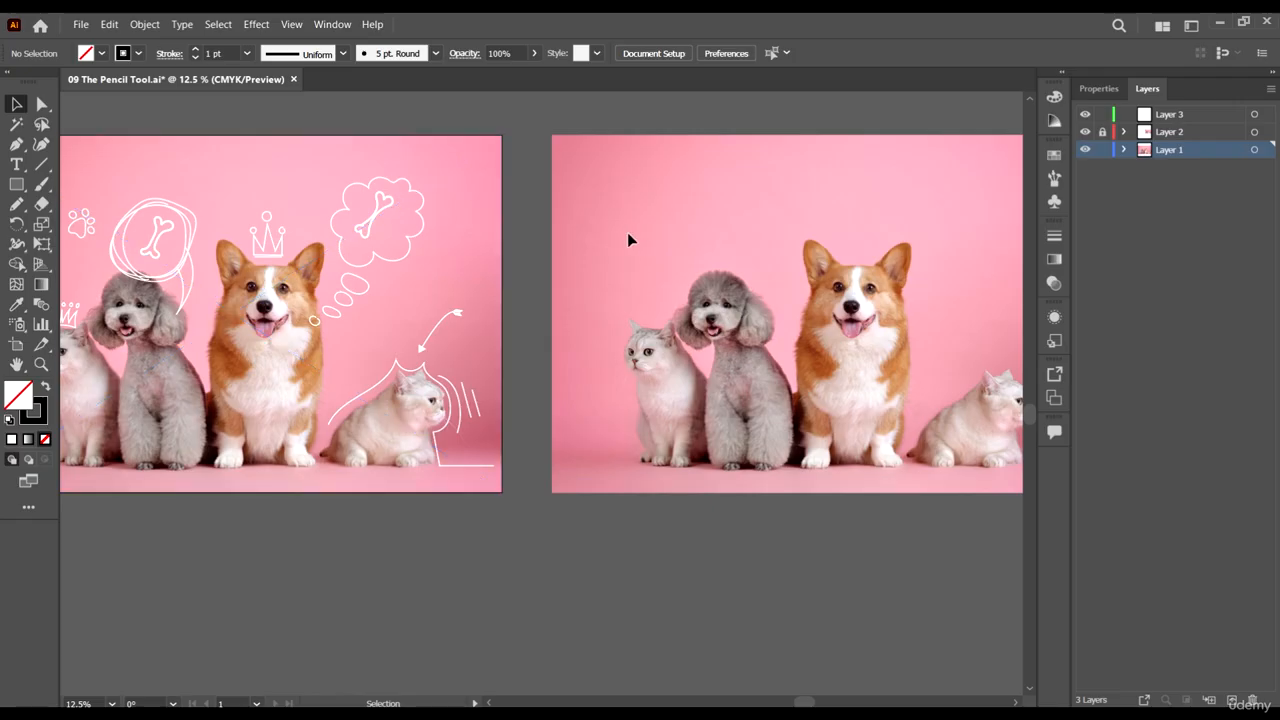
scroll(625, 232, "up", 1)
left_click(246, 53)
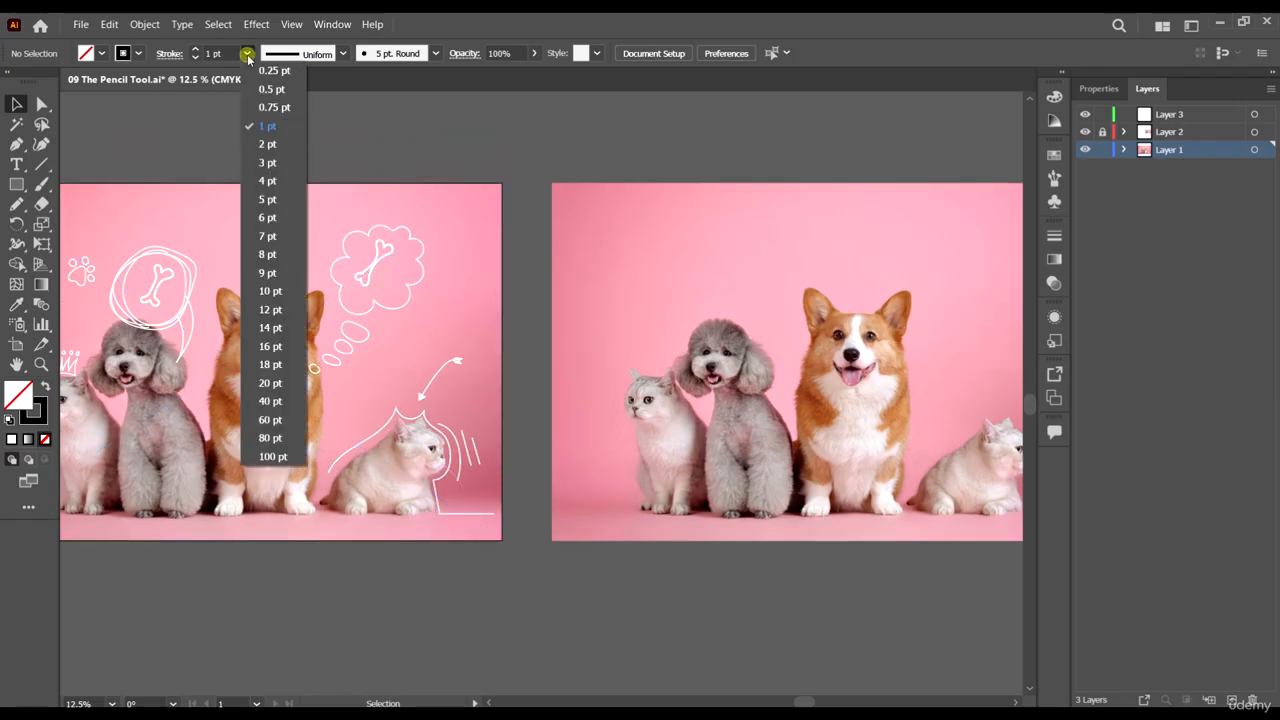
left_click(264, 149)
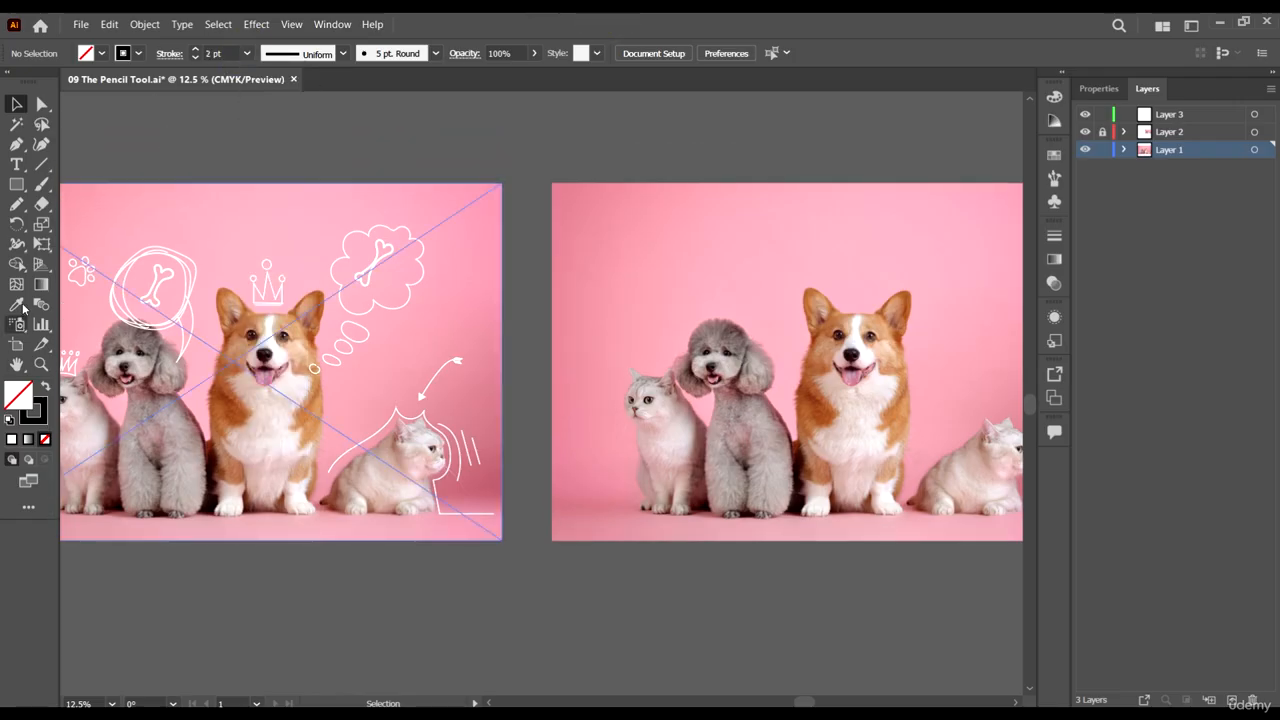
left_click(17, 204)
scroll(465, 119, "down", 1)
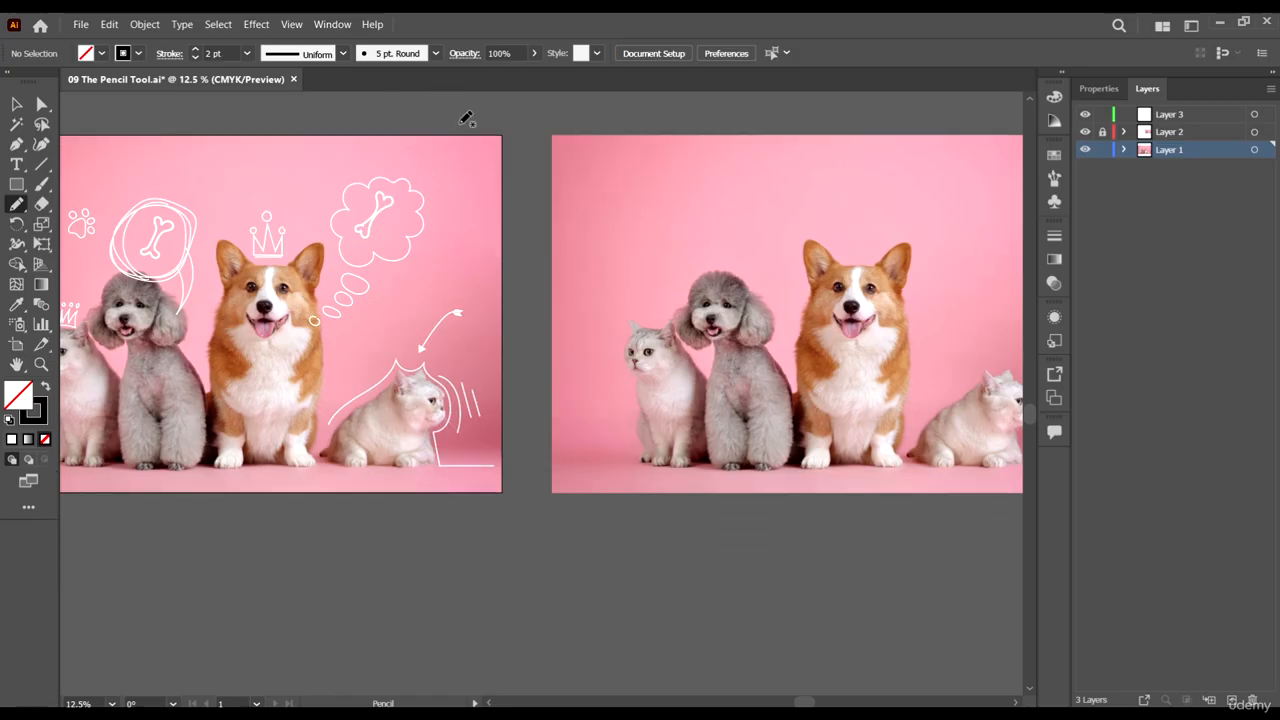
left_click(139, 54)
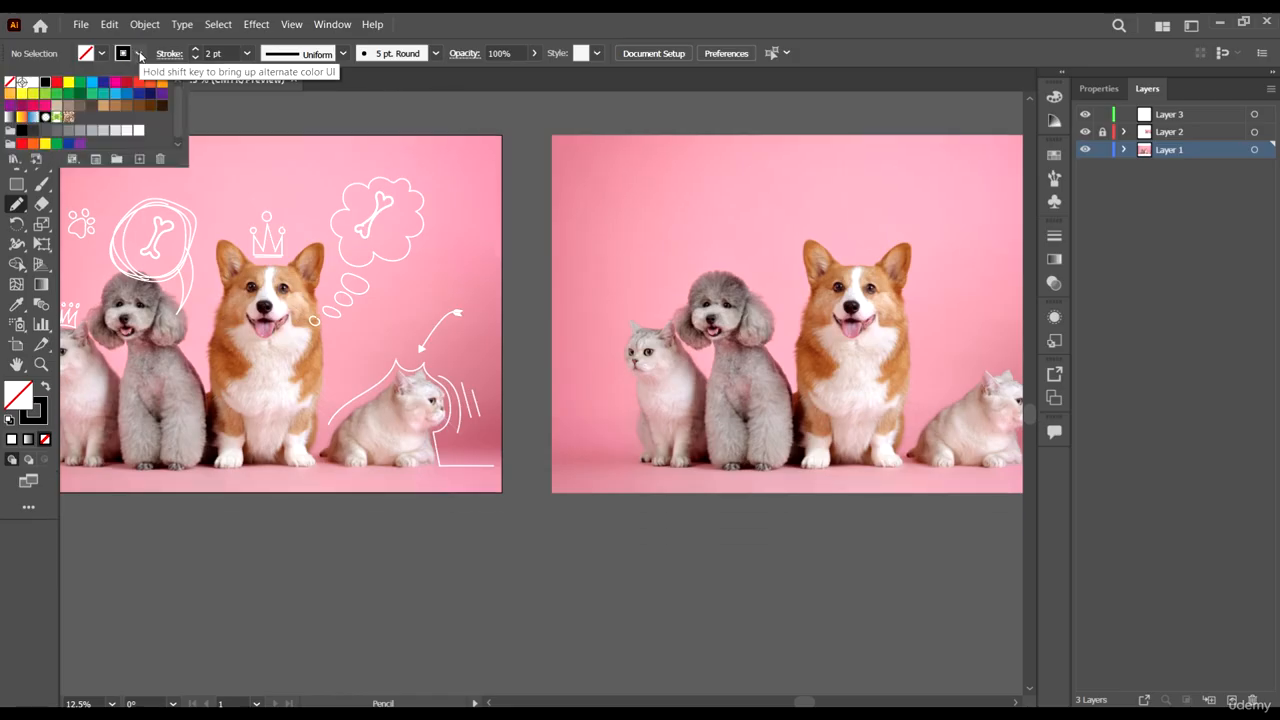
left_click(33, 81)
left_click(827, 18)
scroll(700, 185, "up", 1)
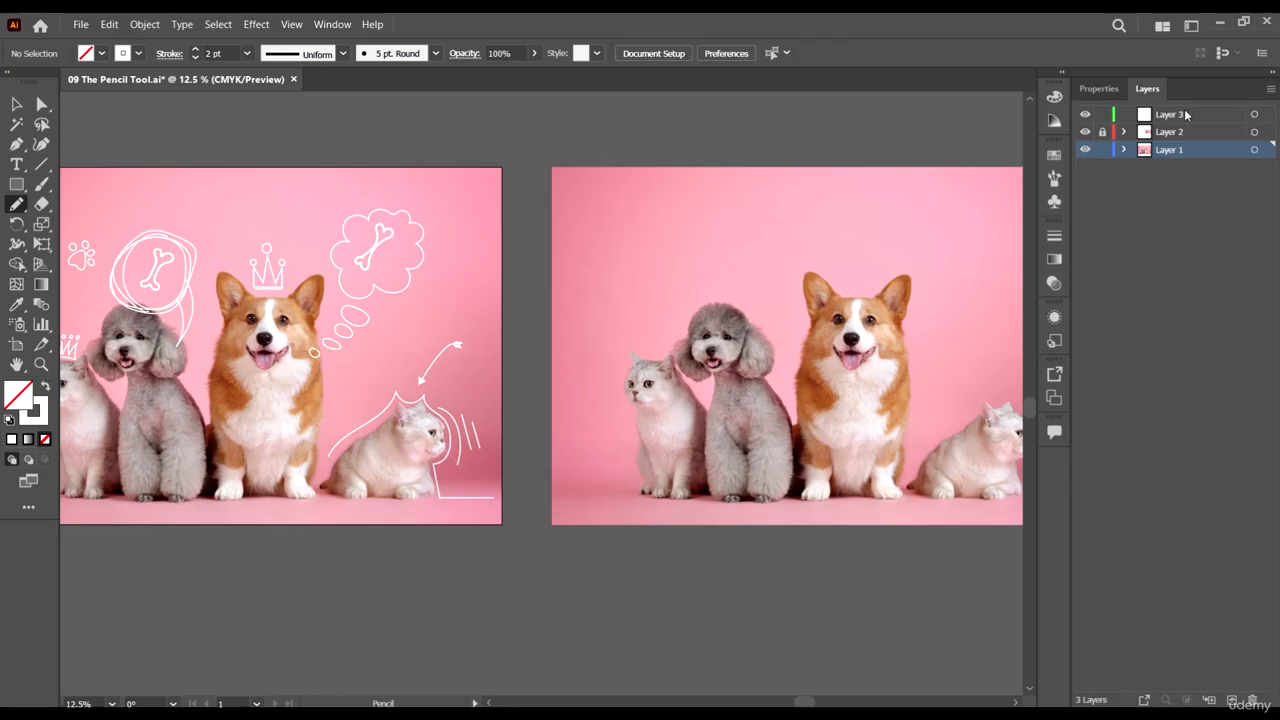
left_click(1184, 114)
Draw a freehand zigzag test stroke above the poodle on the placed photo and inspect it deselected.
mouse_move(684, 260)
left_mouse_down()
mouse_move(725, 247)
mouse_move(748, 315)
left_mouse_up()
scroll(755, 253, "up", 4)
scroll(713, 428, "up", 1)
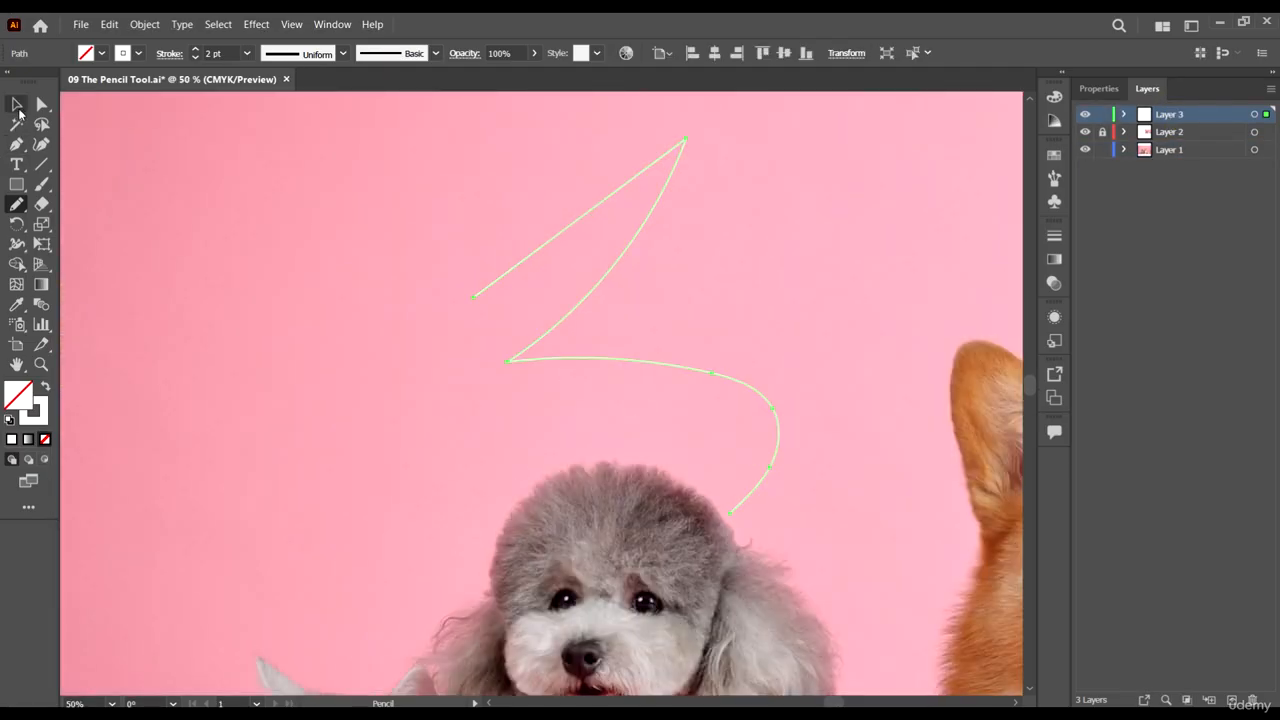
left_click(17, 106)
left_click(208, 191)
scroll(366, 200, "down", 5)
scroll(518, 260, "left", 3)
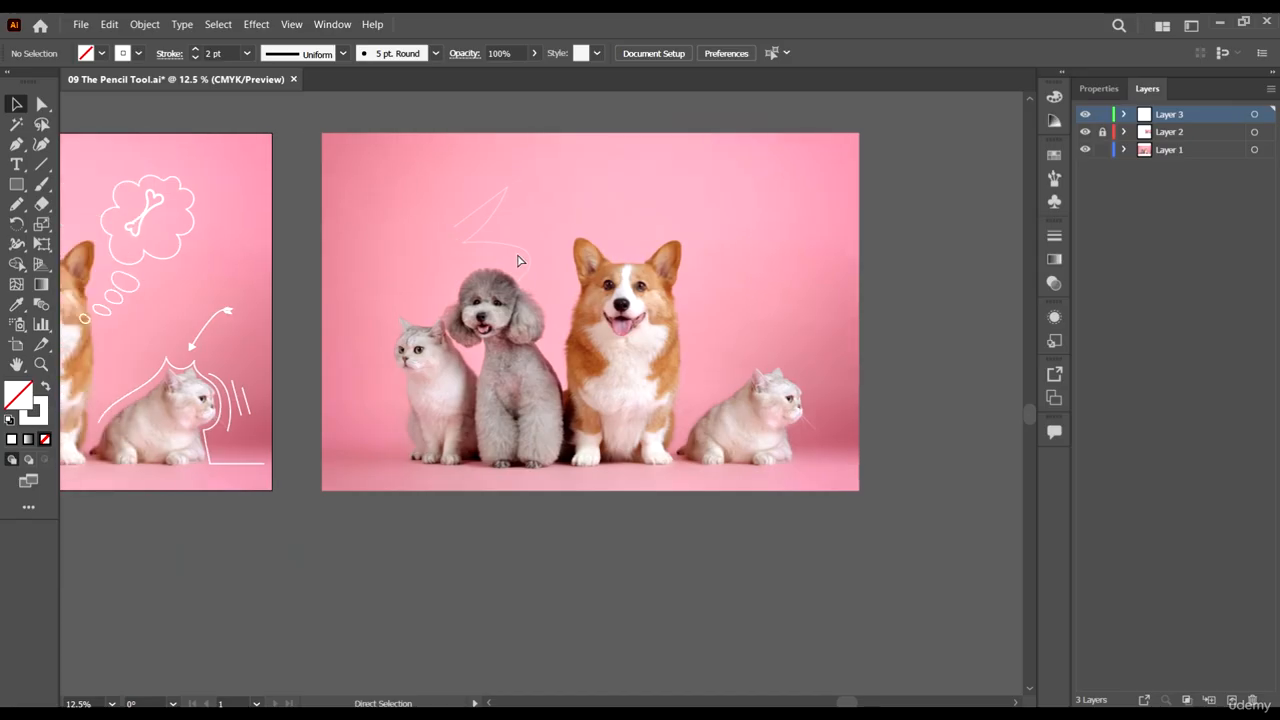
scroll(518, 260, "left", 2)
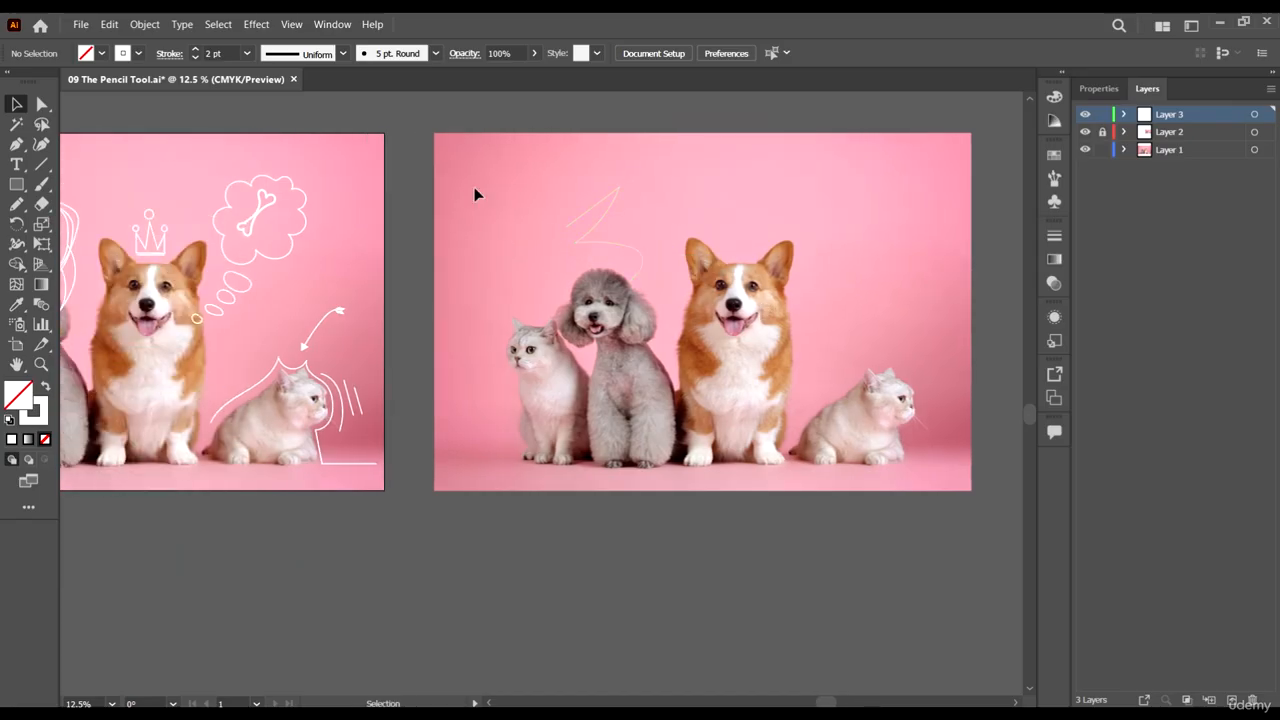
Draw a curved 5 pt pencil stroke near the placed photo's upper-left corner and compare its thickness with the example's doodle lines.
left_click(17, 205)
left_click(247, 53)
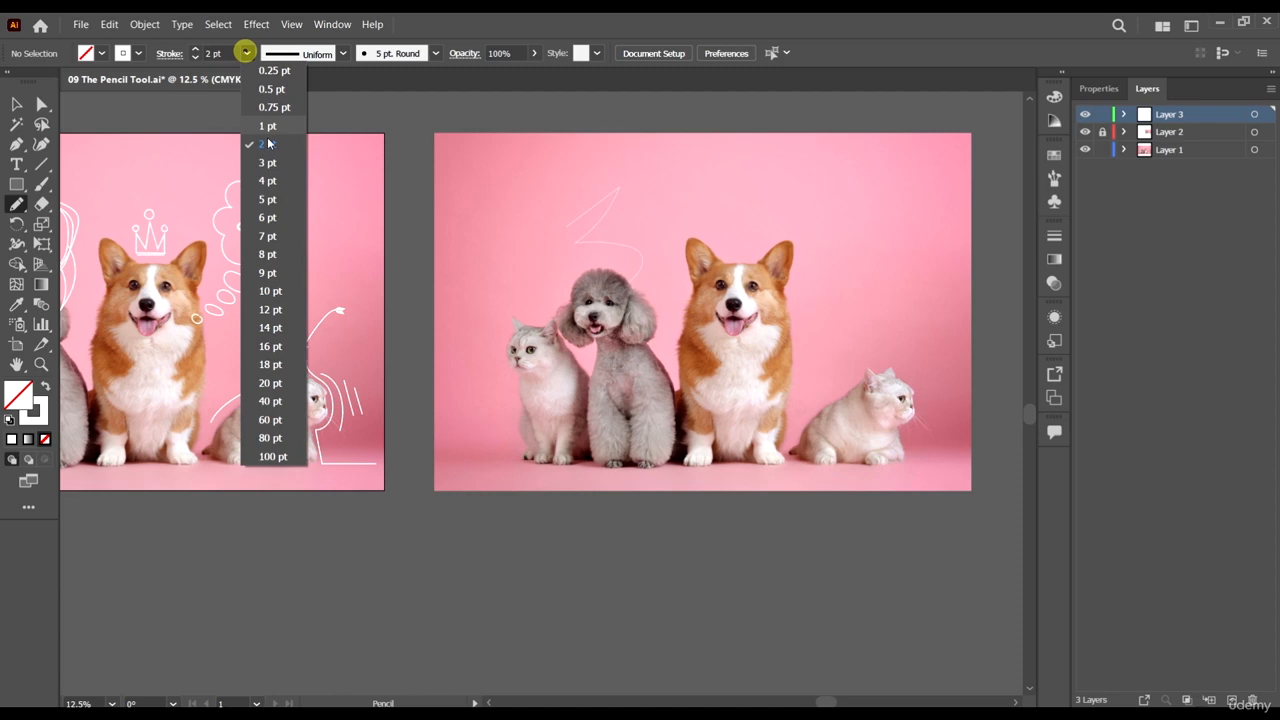
left_click(271, 191)
left_click_drag(442, 168, 531, 218)
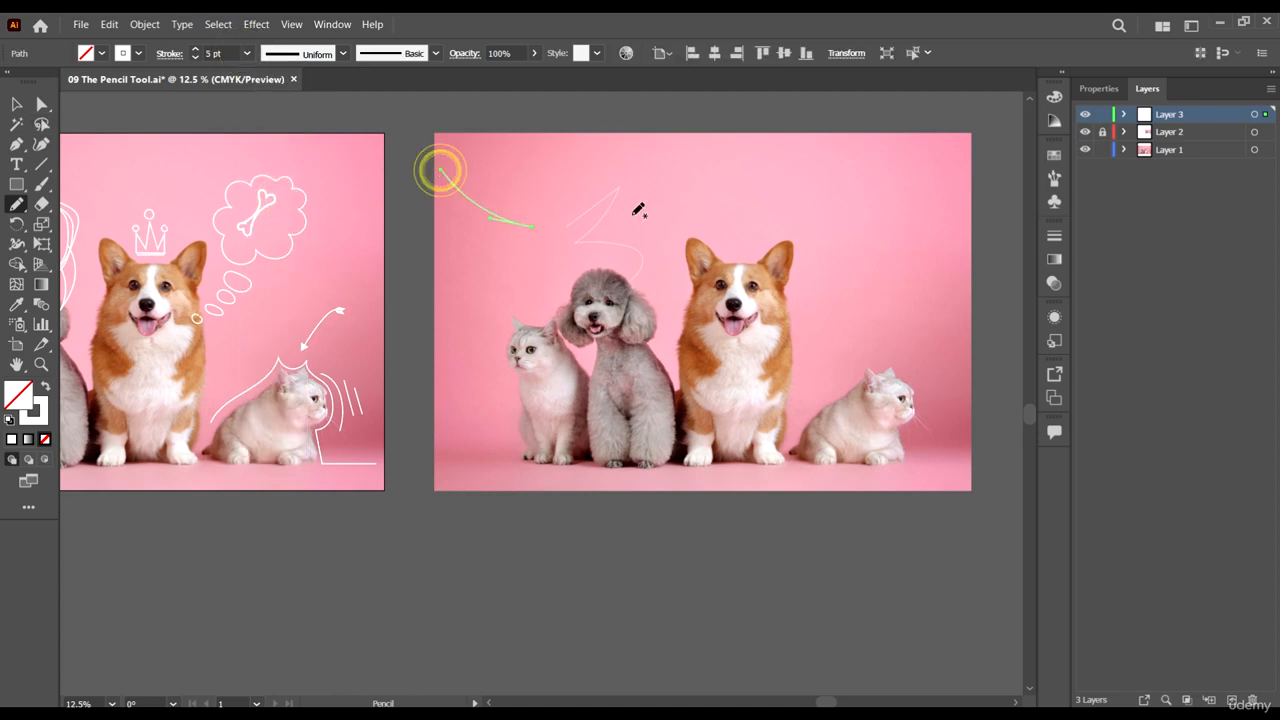
key("ctrl+plus")
left_click(17, 103)
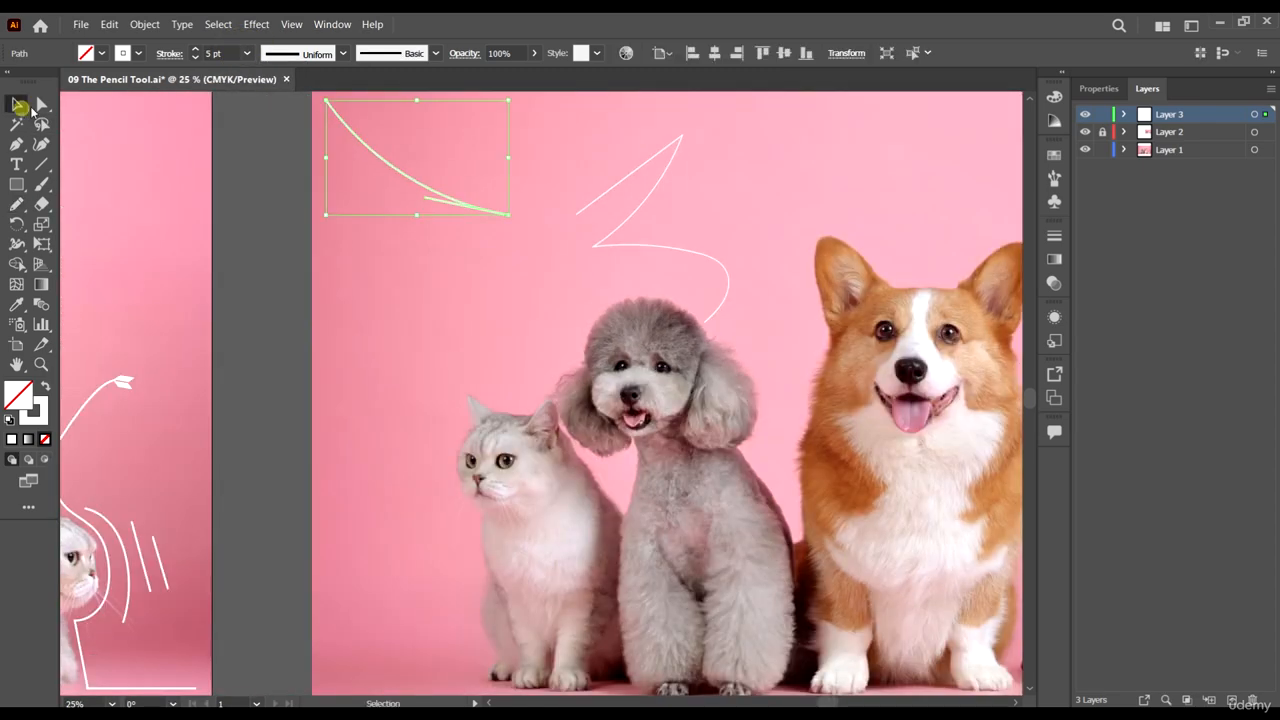
scroll(520, 289, "up", 1)
left_click(520, 287)
key("ctrl+minus")
scroll(243, 251, "up", 3)
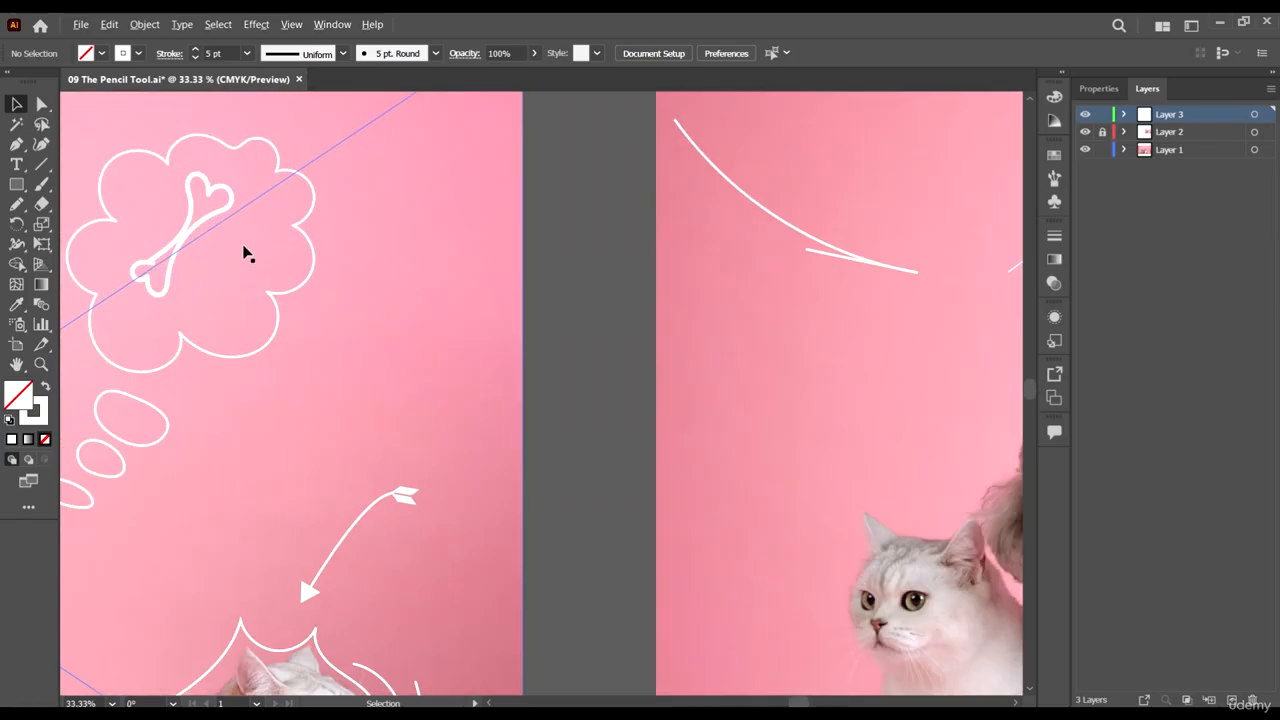
scroll(310, 243, "up", 4)
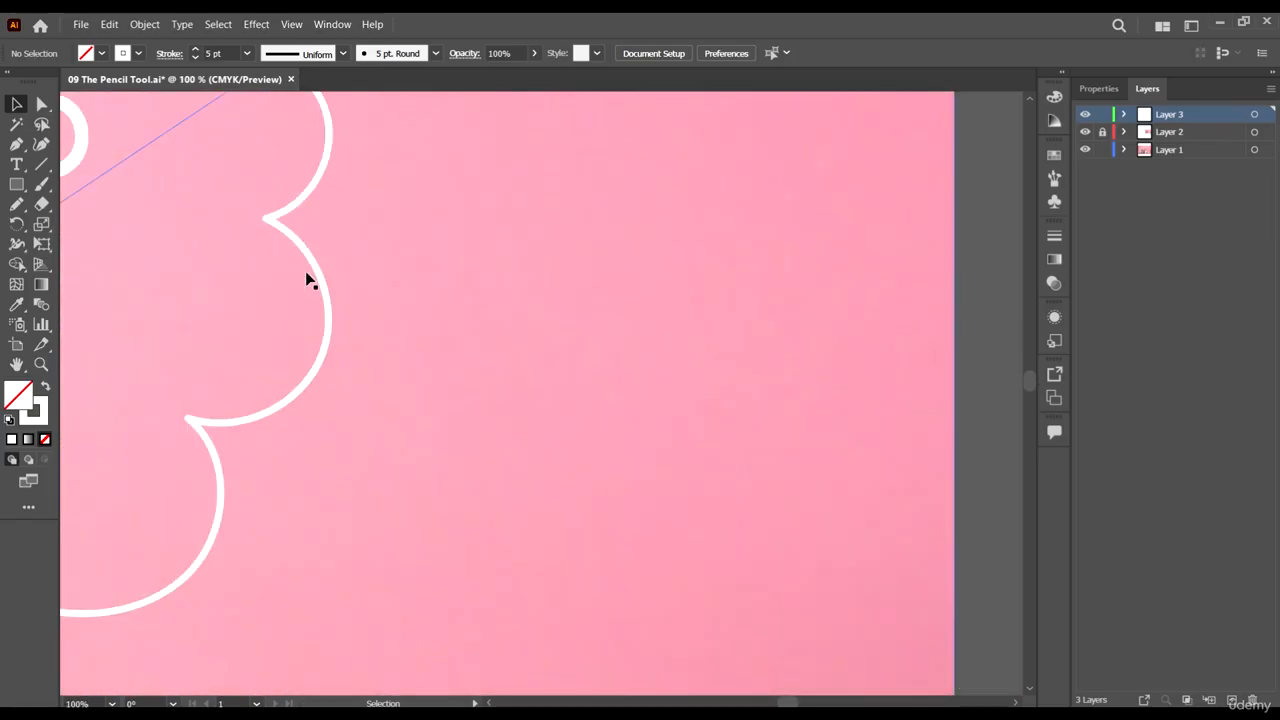
scroll(611, 283, "down", 5)
Set the curved test stroke's weight to 6 pt and view it deselected.
left_click(719, 275)
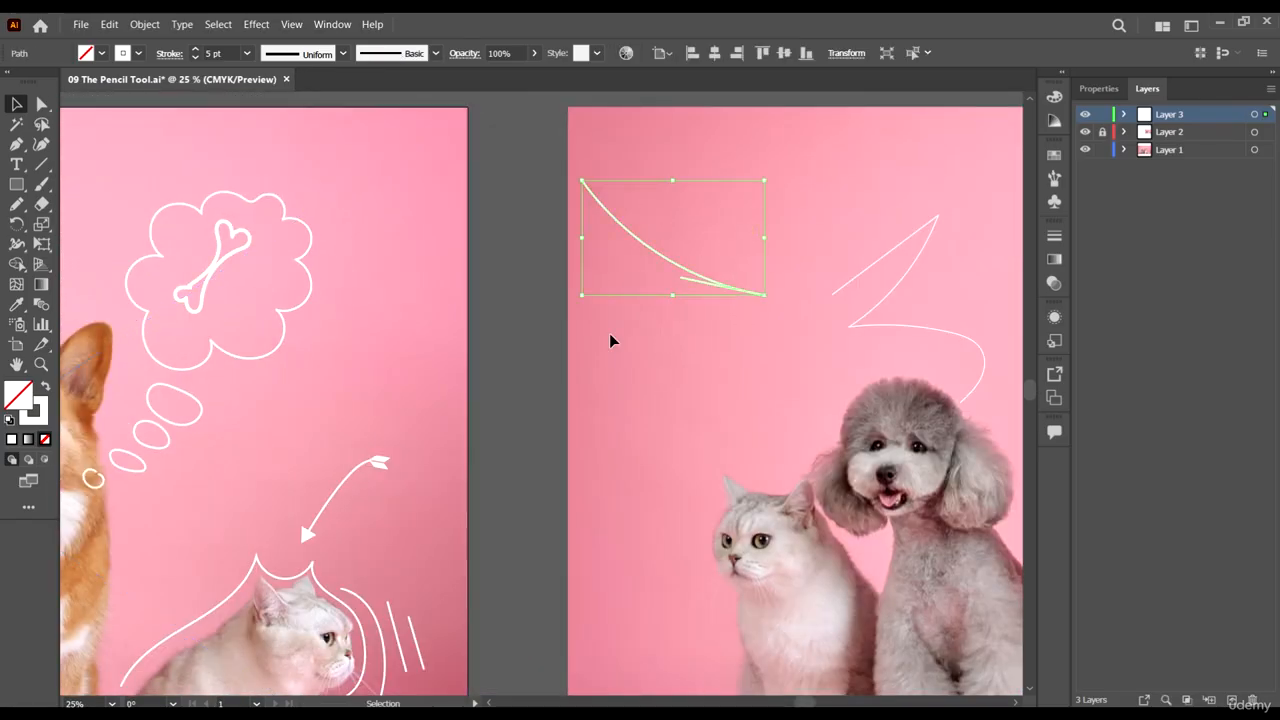
left_click(16, 204)
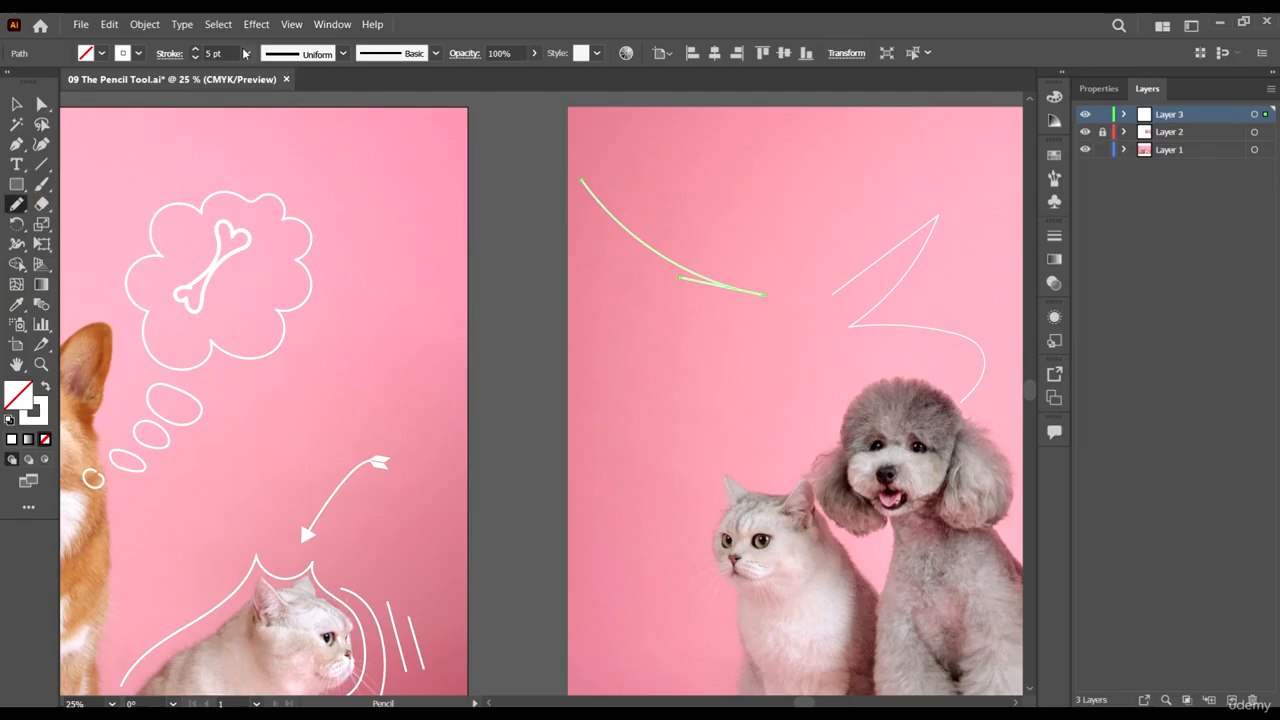
left_click(247, 53)
left_click(269, 219)
left_click(16, 104)
left_click(586, 337)
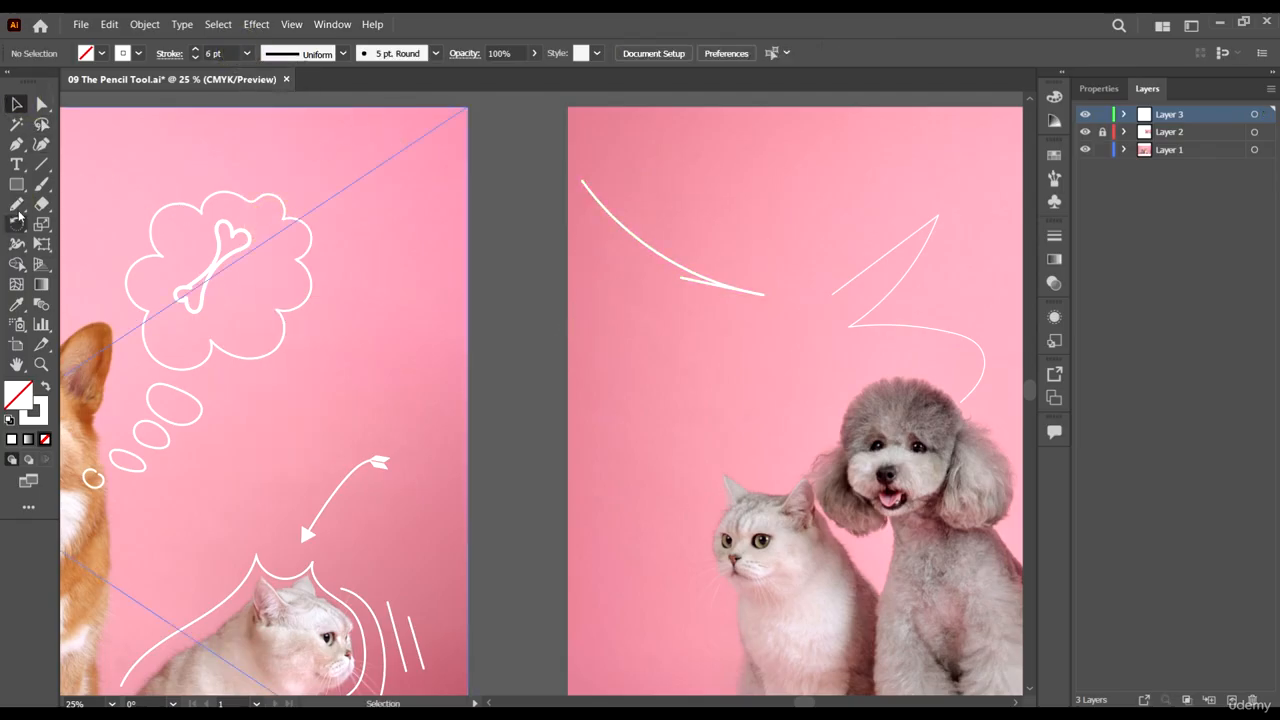
Draw a zigzag pencil stroke above the left cat, and delete all the practice strokes on the placed photo.
left_click(16, 204)
mouse_move(736, 388)
left_mouse_down()
mouse_move(686, 433)
mouse_move(843, 513)
left_mouse_up()
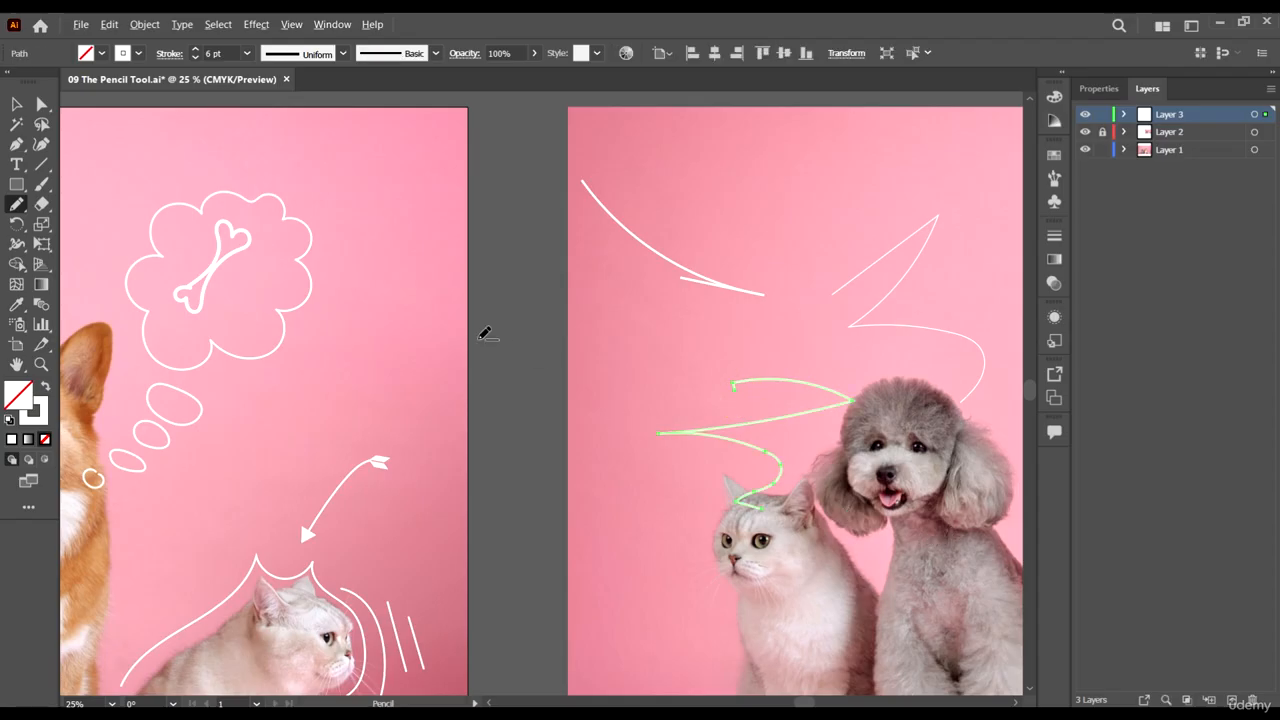
key("ctrl+minus")
left_click(16, 104)
mouse_move(763, 226)
left_mouse_down()
mouse_move(606, 377)
mouse_move(573, 388)
left_mouse_up()
key("Delete")
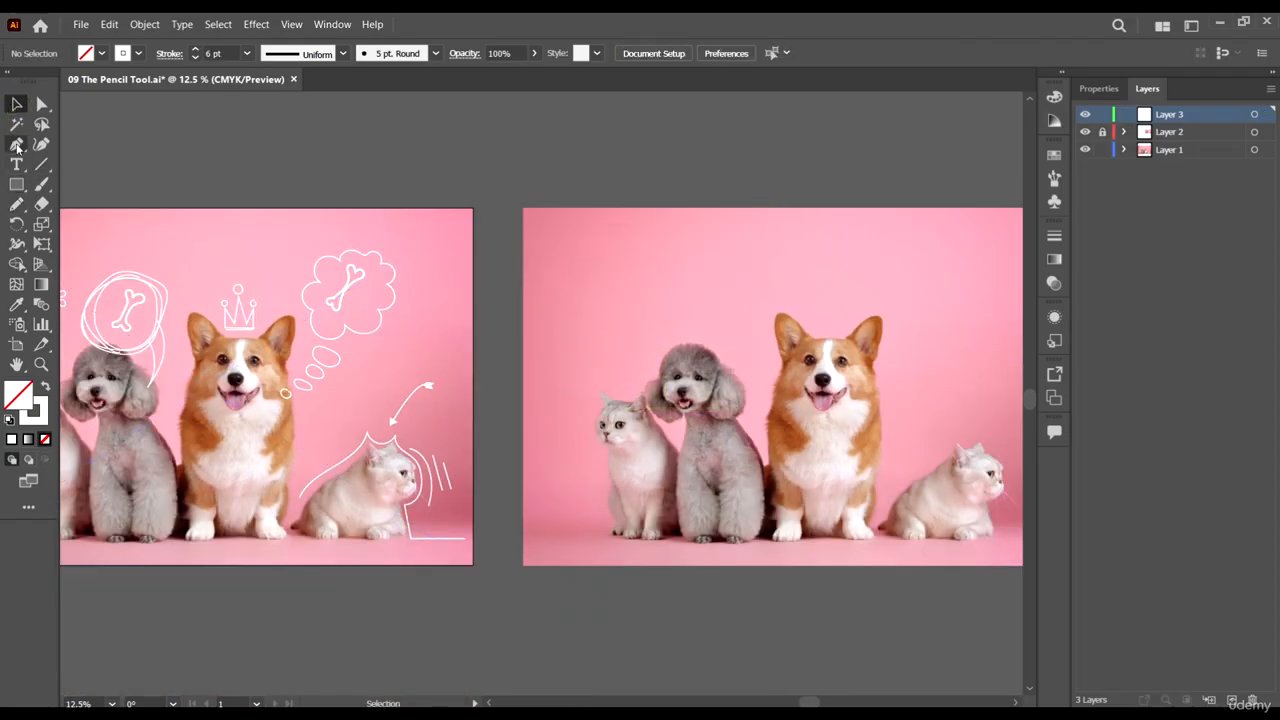
Draw a closed freehand crown outline with three points above the corgi's head, between its ears.
left_click(17, 144)
scroll(855, 312, "up", 3)
scroll(654, 417, "up", 4)
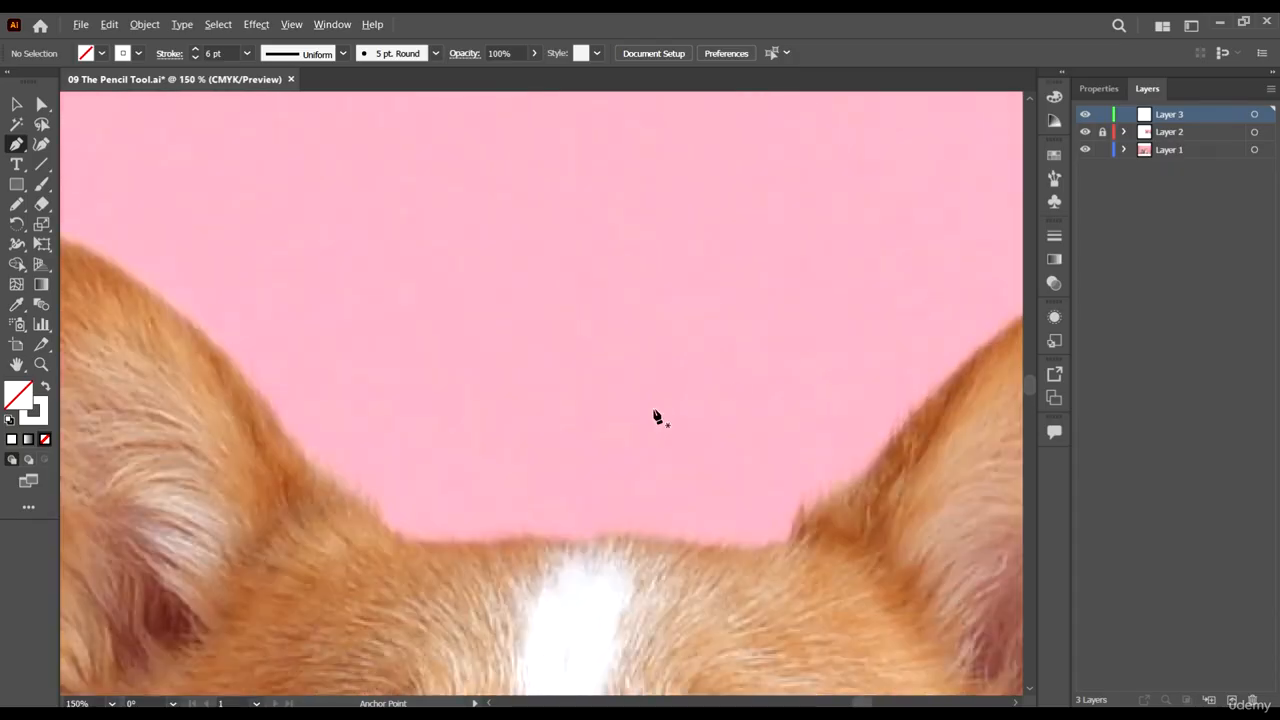
scroll(600, 400, "down", 5)
left_click(19, 203)
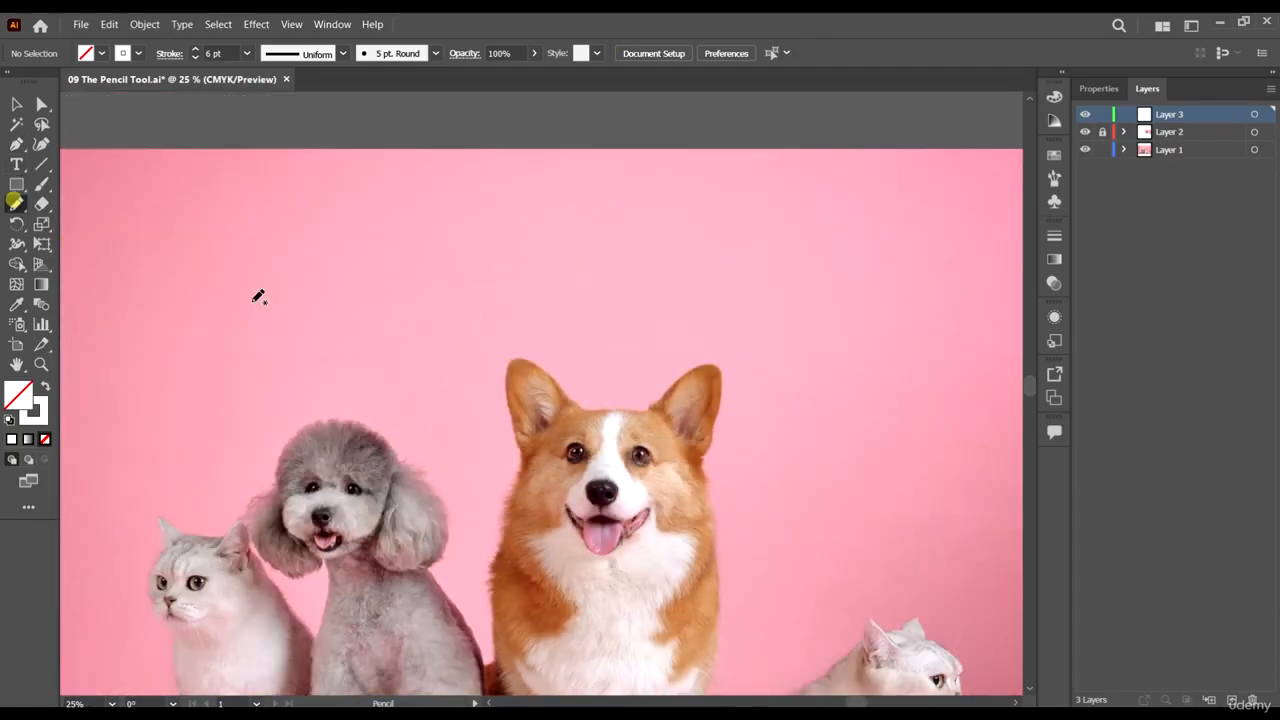
mouse_move(584, 400)
left_mouse_down()
mouse_move(580, 344)
mouse_move(604, 390)
mouse_move(617, 325)
left_mouse_up()
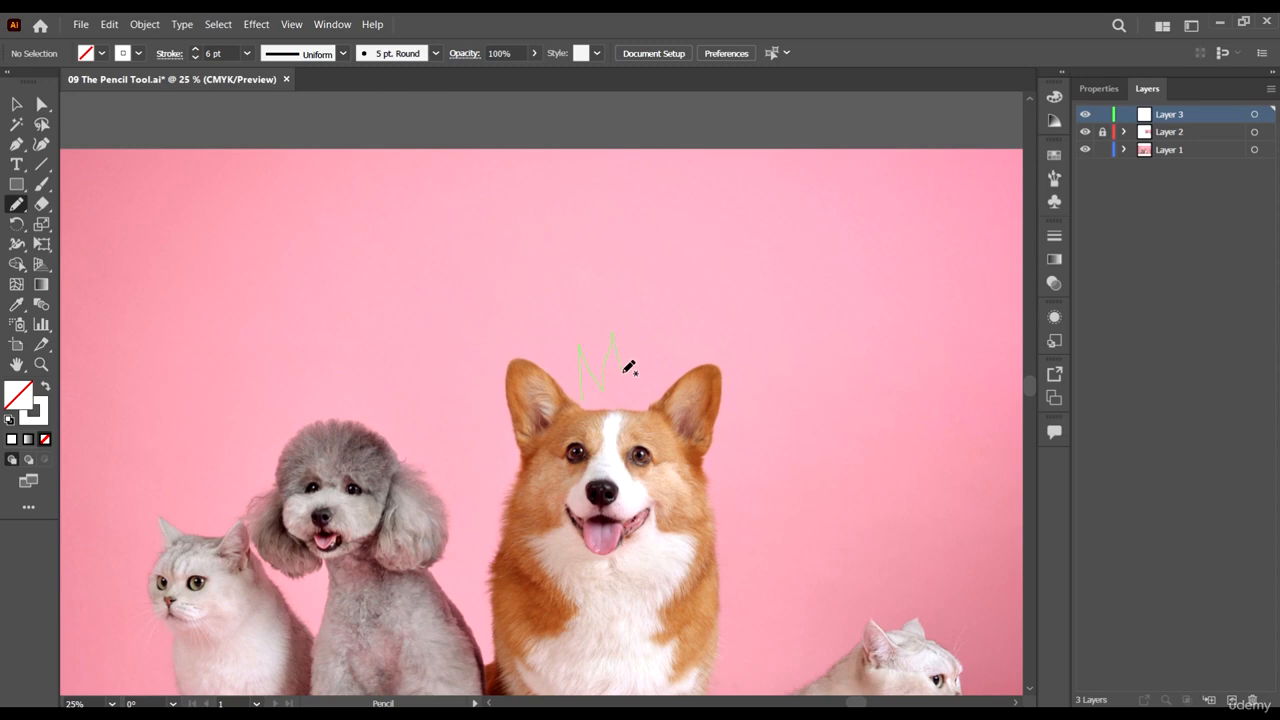
mouse_move(646, 369)
left_mouse_down()
mouse_move(650, 404)
mouse_move(585, 400)
left_mouse_up()
scroll(600, 385, "up", 2)
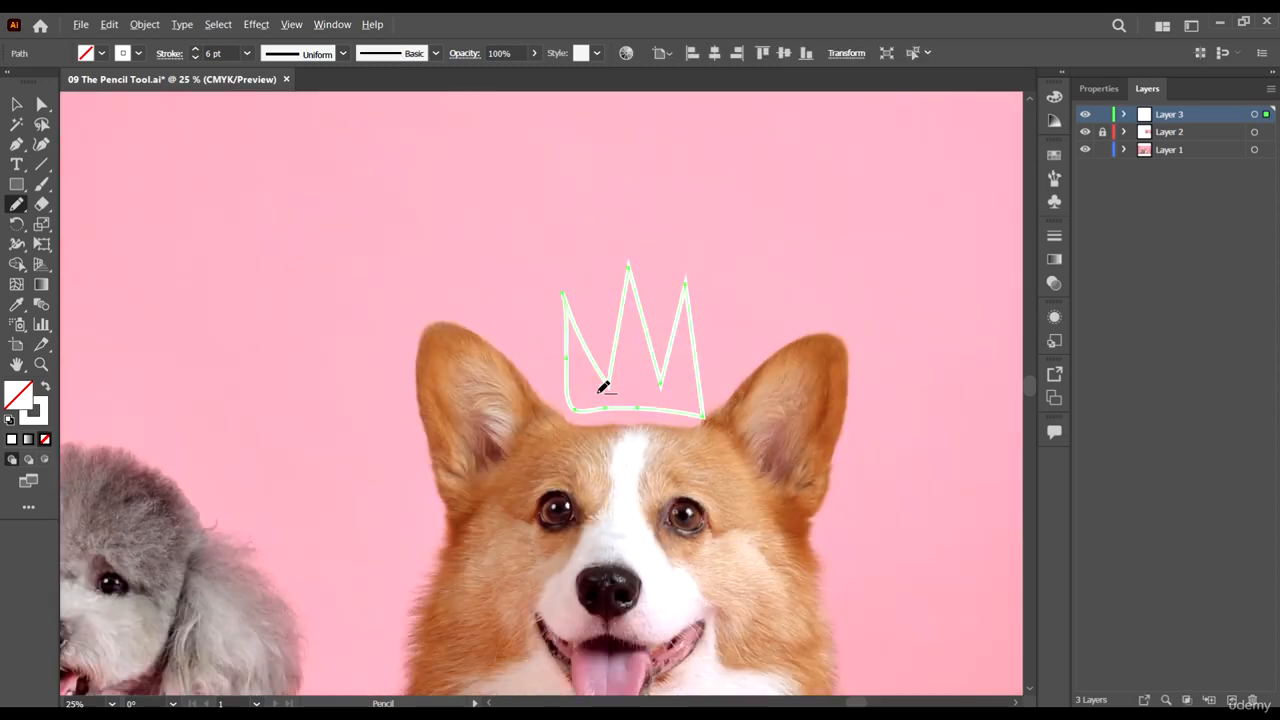
Draw a straight vertical pencil line on the pink background beside the corgi, and delete it.
scroll(641, 346, "down", 2)
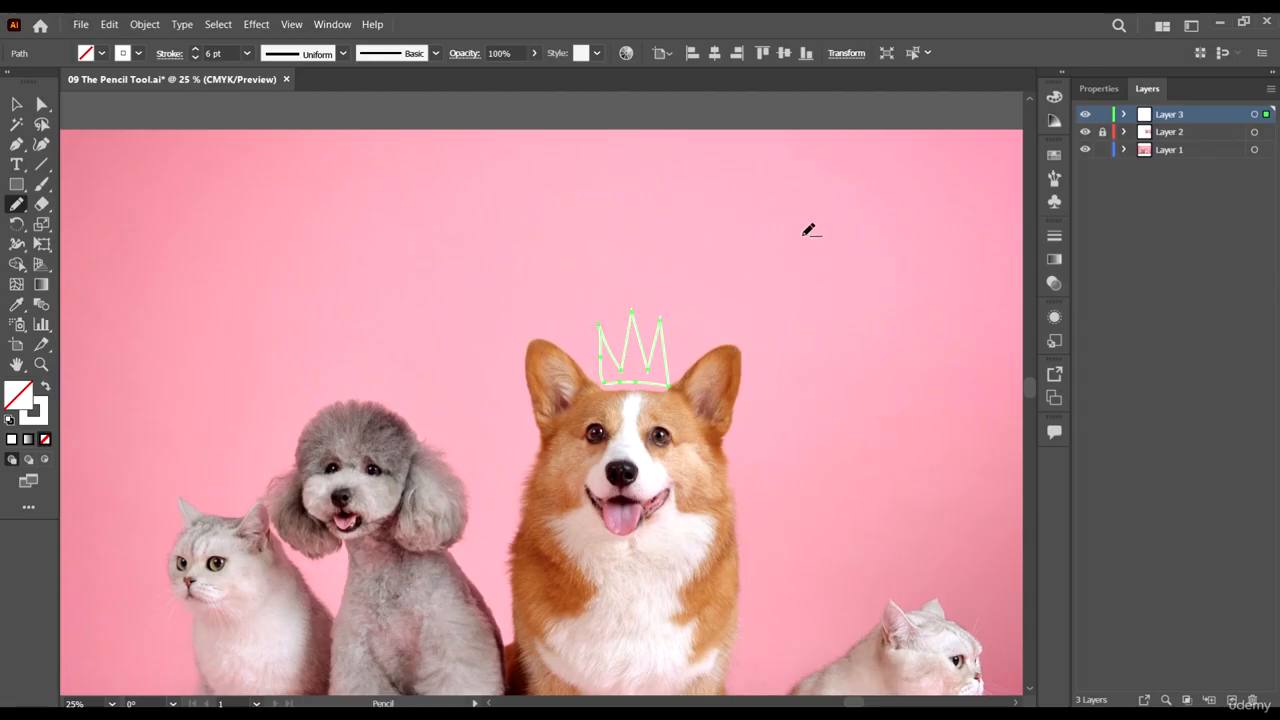
left_click_drag(808, 230, 822, 404)
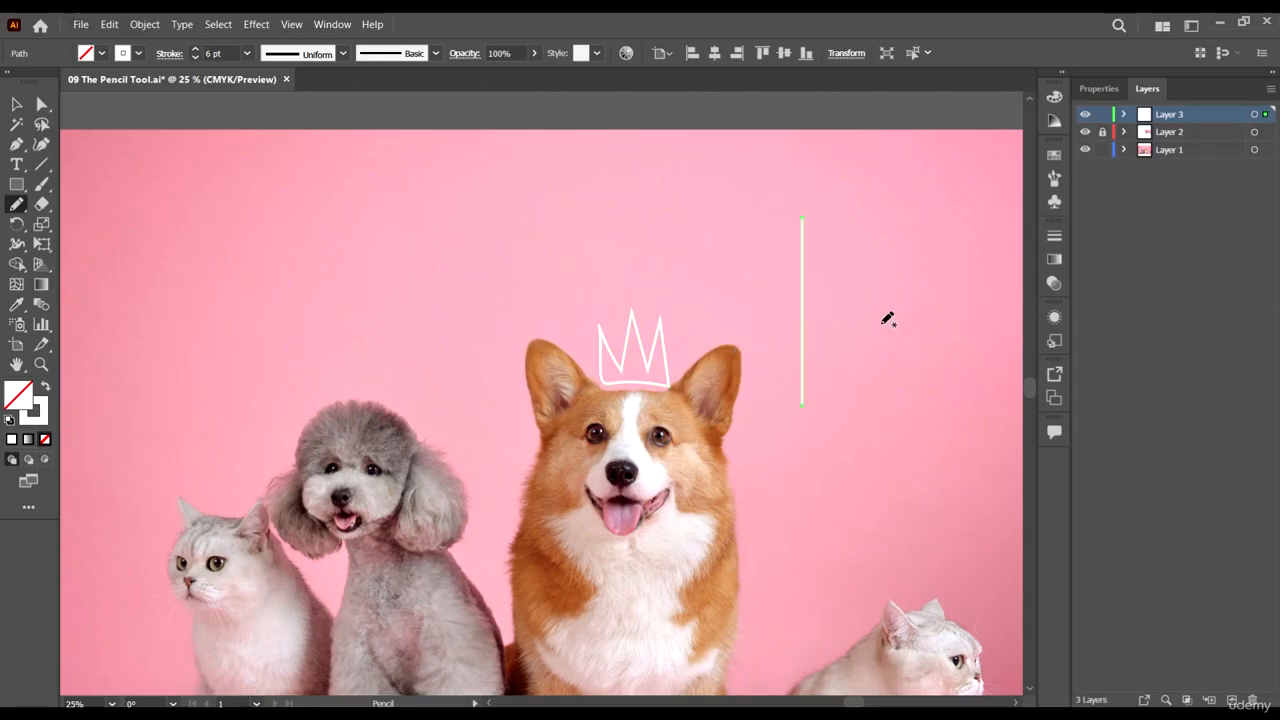
key("Delete")
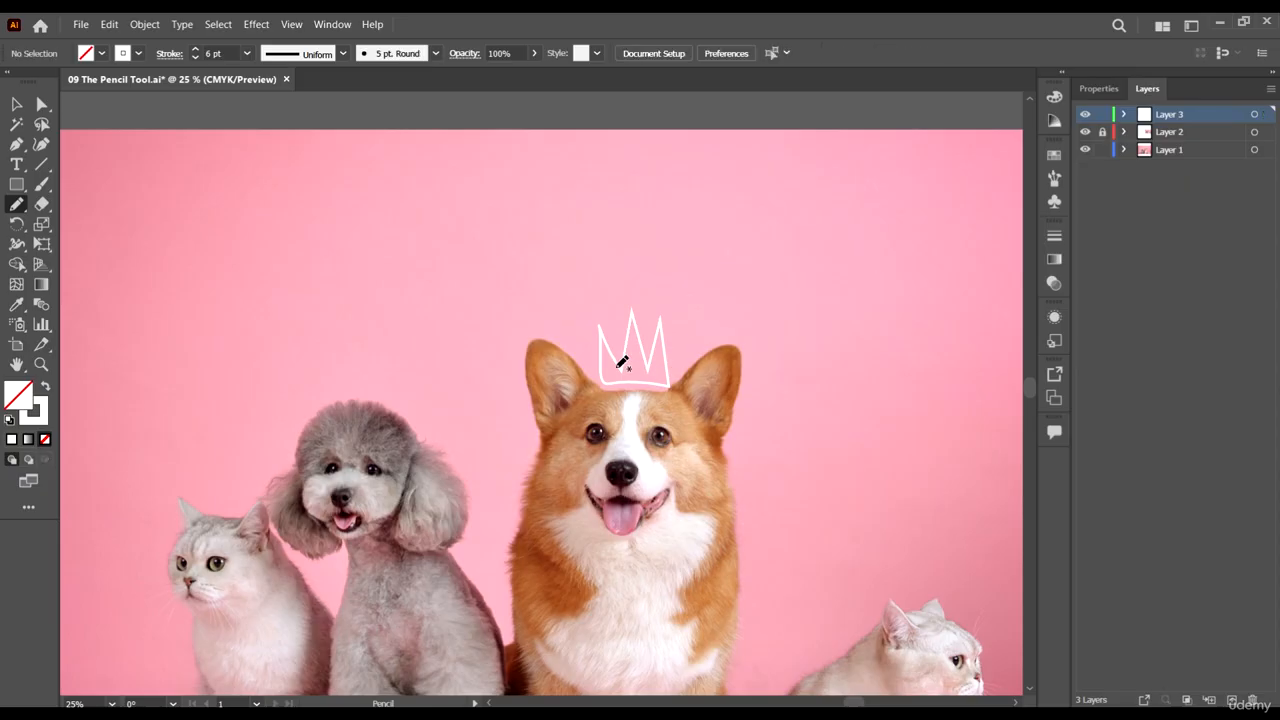
Draw a small pencil circle on each of the three tips of the corgi's crown.
scroll(628, 343, "up", 3)
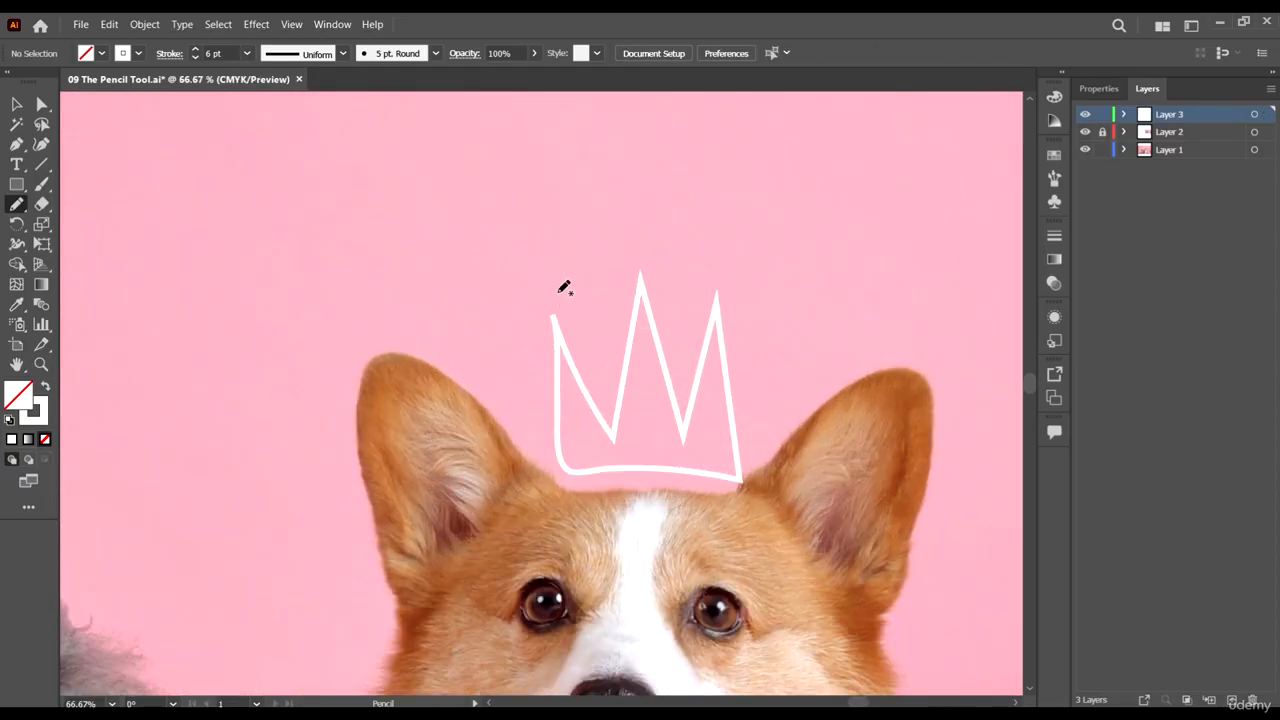
scroll(680, 284, "down", 3)
scroll(678, 290, "up", 3)
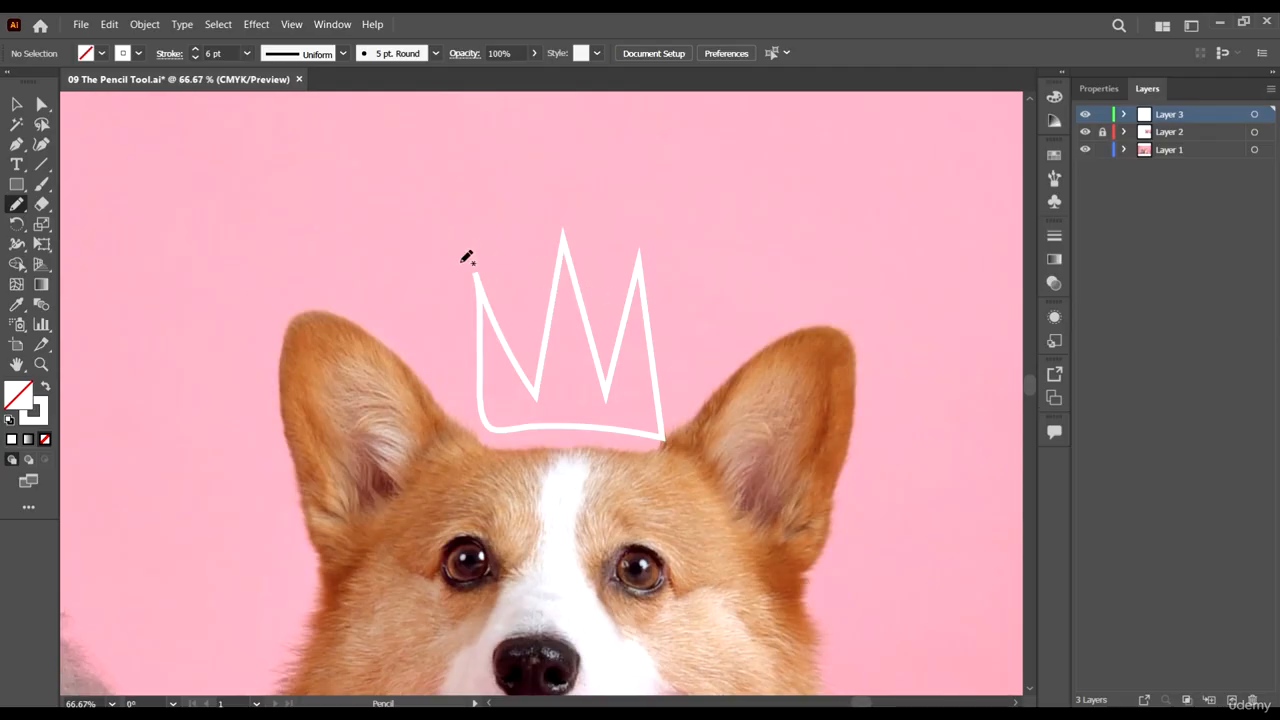
scroll(560, 290, "down", 1)
scroll(500, 318, "up", 2)
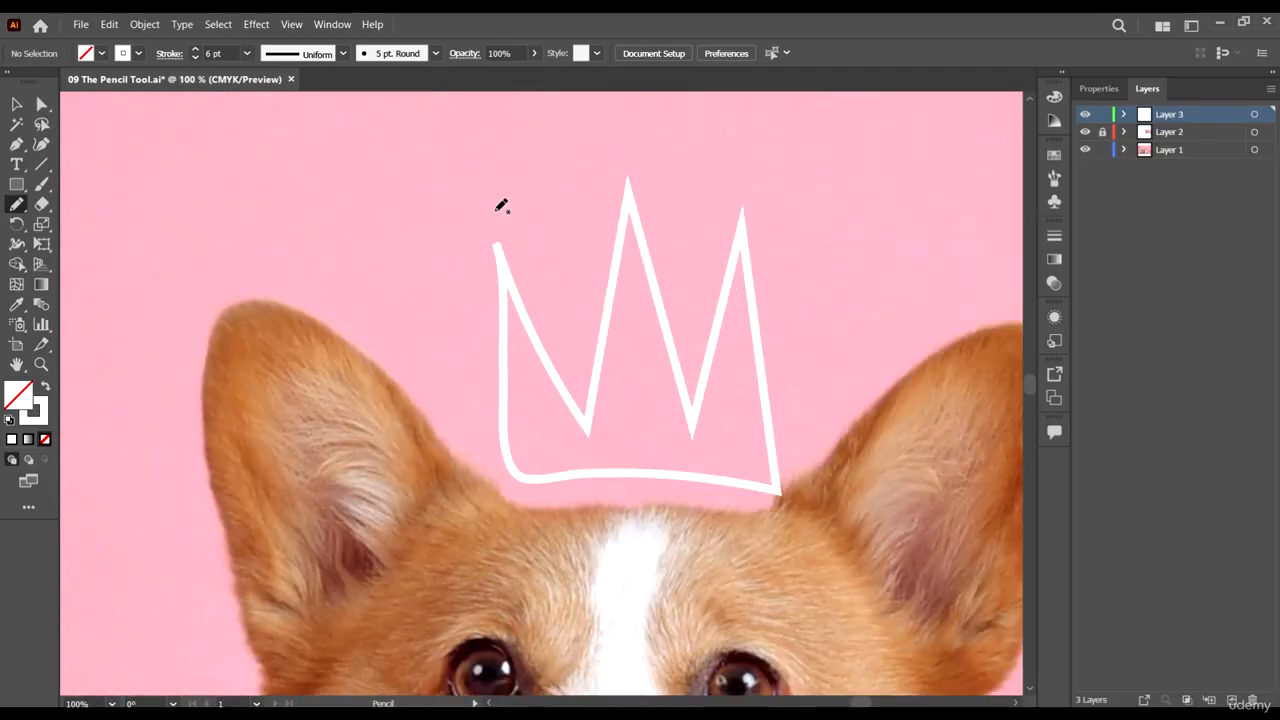
scroll(518, 213, "up", 1)
scroll(527, 265, "down", 1)
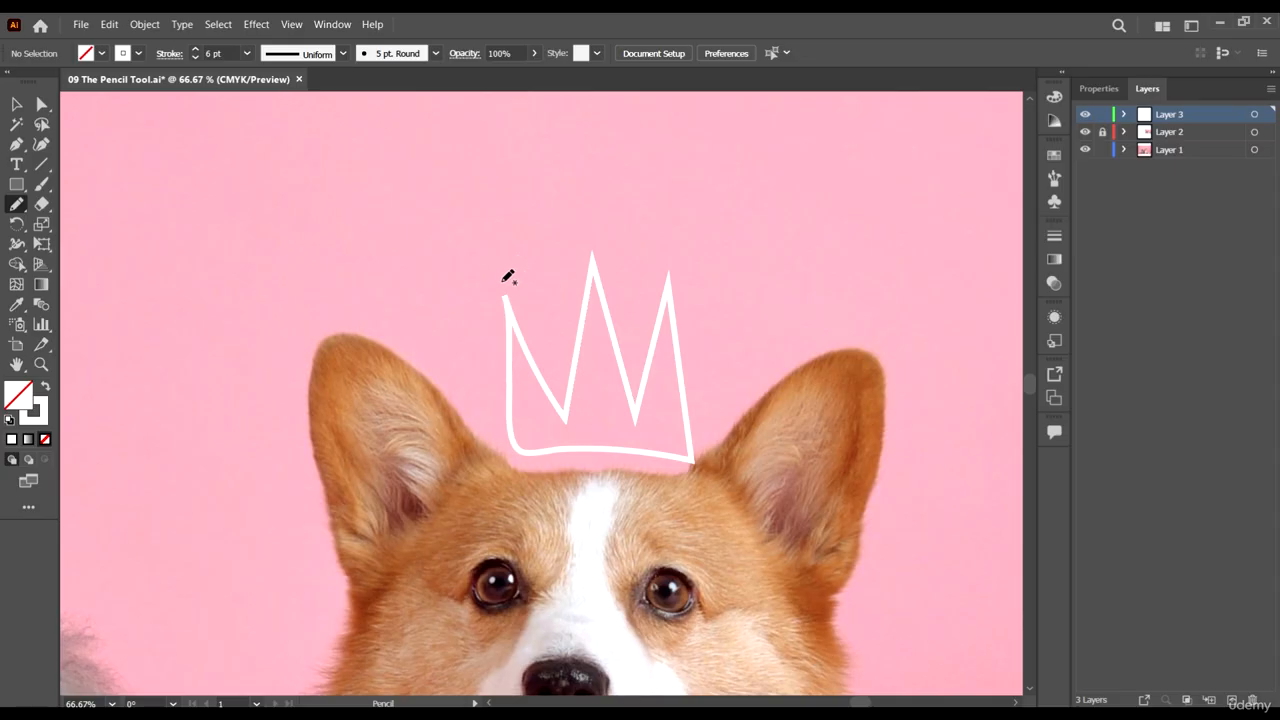
mouse_move(495, 268)
left_mouse_down()
mouse_move(508, 251)
mouse_move(497, 266)
left_mouse_up()
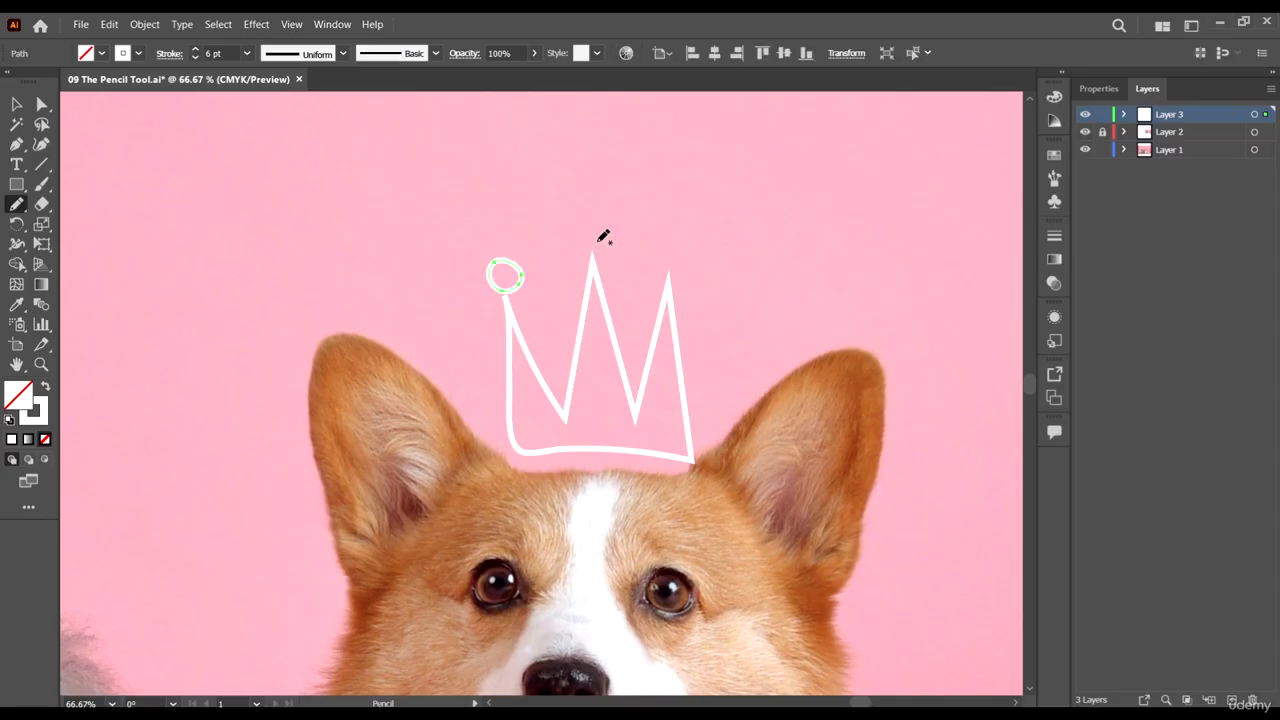
mouse_move(590, 224)
left_mouse_down()
mouse_move(588, 240)
mouse_move(592, 224)
left_mouse_up()
mouse_move(664, 242)
left_mouse_down()
mouse_move(667, 268)
mouse_move(664, 242)
left_mouse_up()
Draw a freehand contour around the right cat, with two pointed ear peaks and a tail running out along the floor.
scroll(780, 310, "down", 5)
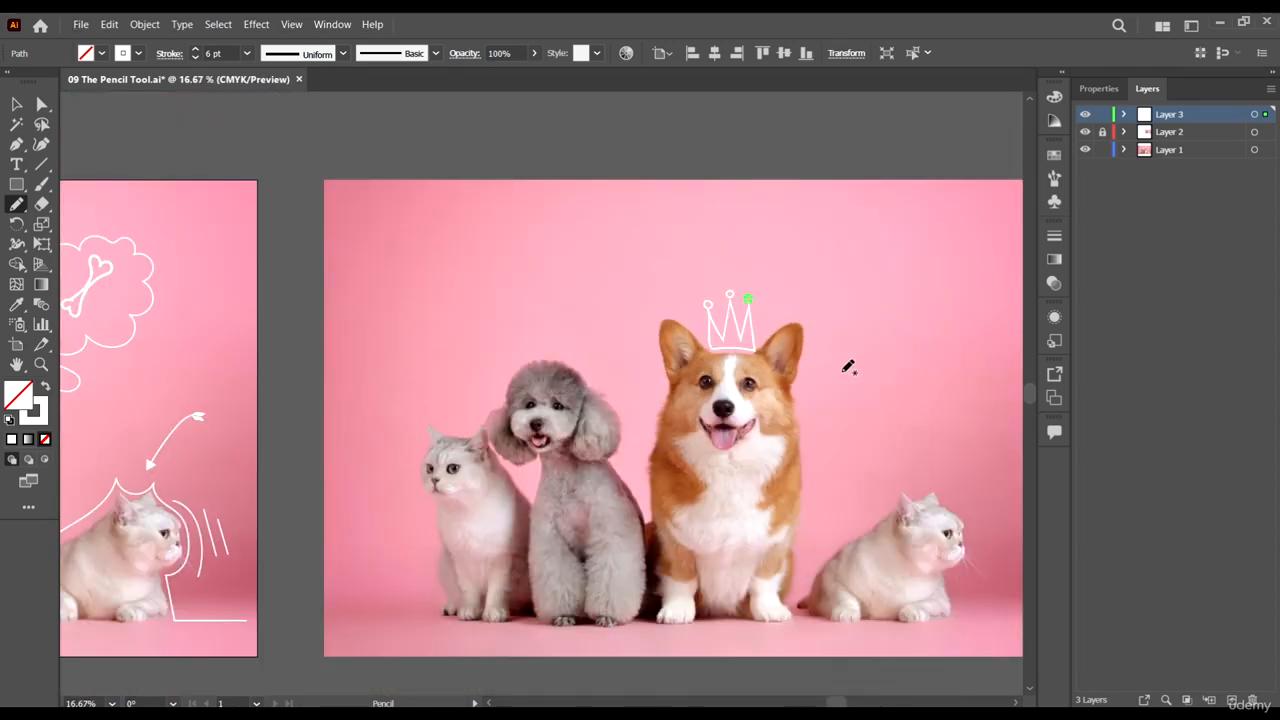
scroll(930, 476, "down", 1)
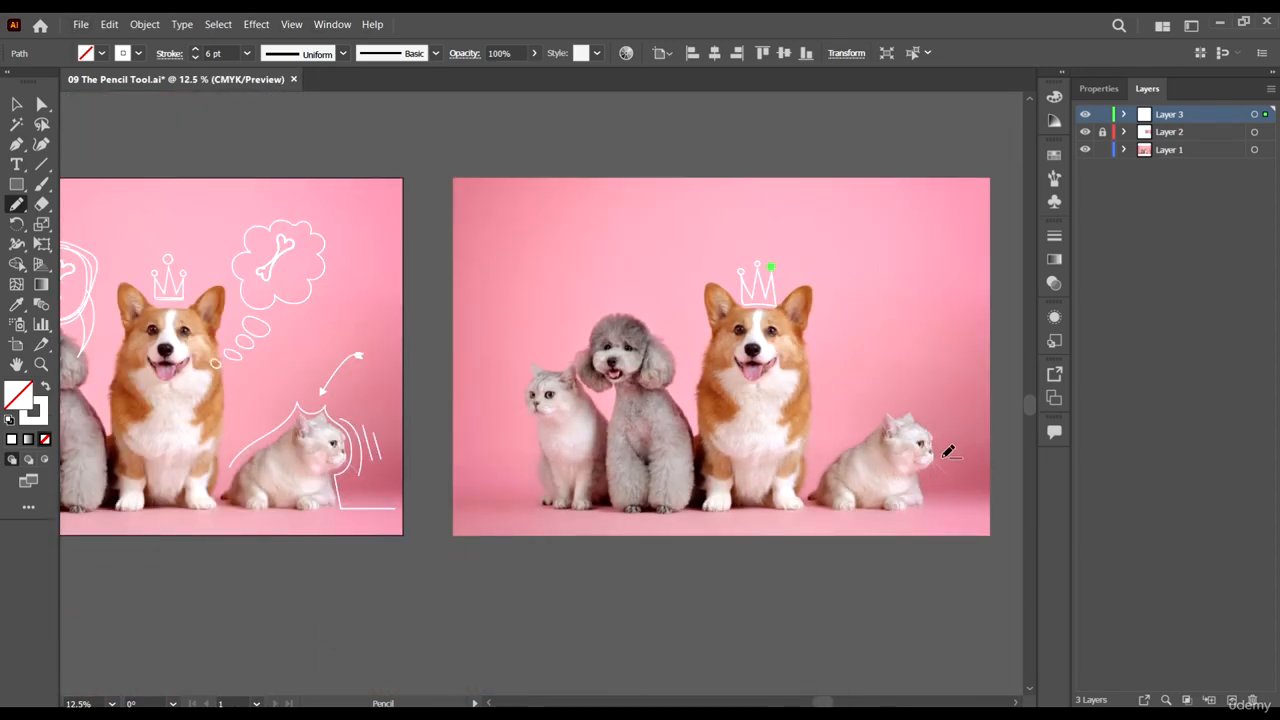
scroll(940, 455, "up", 2)
mouse_move(732, 440)
left_mouse_down()
mouse_move(802, 392)
mouse_move(824, 349)
mouse_move(842, 358)
mouse_move(886, 339)
mouse_move(938, 415)
mouse_move(923, 529)
mouse_move(1014, 534)
left_mouse_up()
scroll(917, 514, "down", 4)
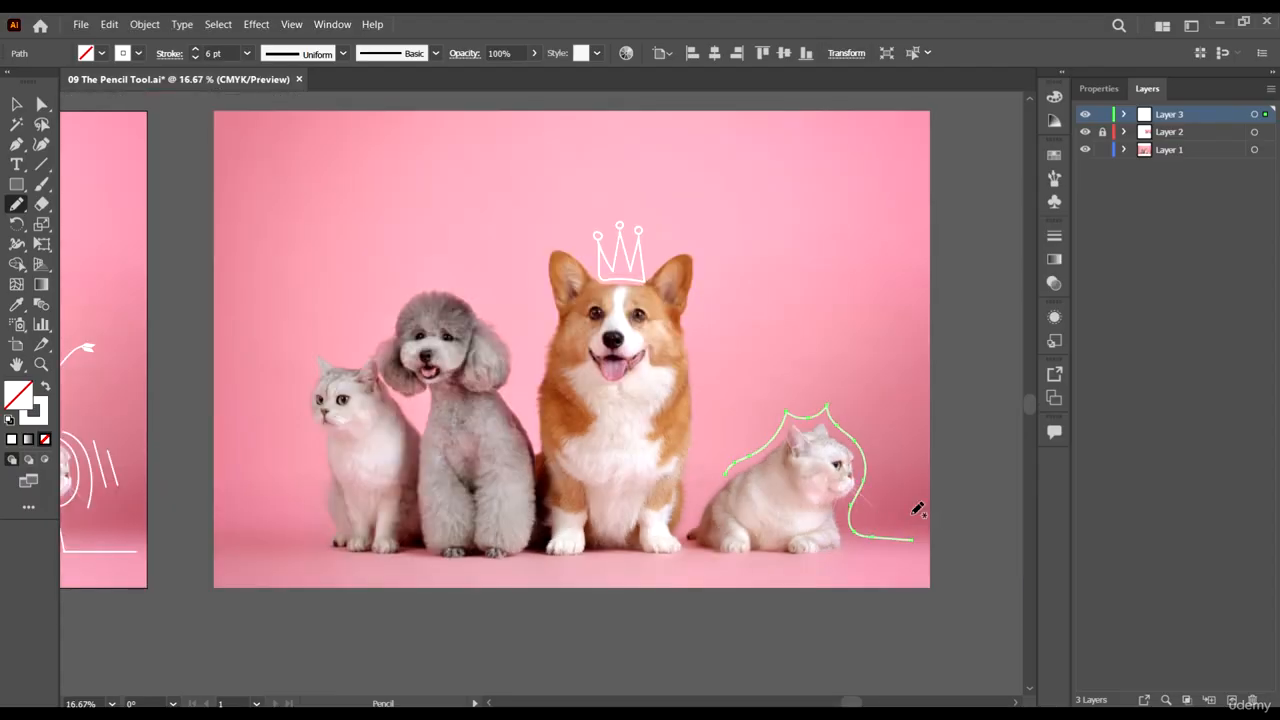
Draw curved pencil motion lines beside the right cat's face, outside its contour.
scroll(842, 470, "up", 4)
mouse_move(766, 422)
left_mouse_down()
mouse_move(799, 457)
mouse_move(806, 505)
mouse_move(828, 487)
mouse_move(831, 526)
left_mouse_up()
left_click_drag(826, 438, 850, 521)
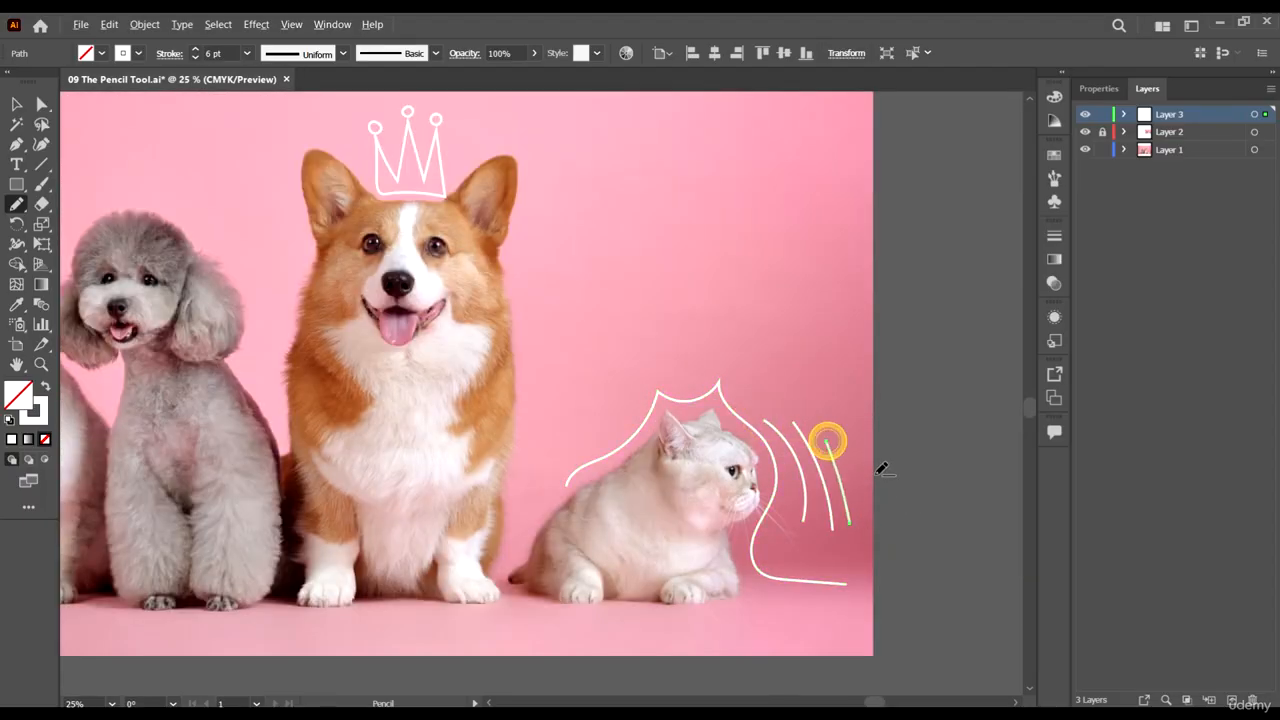
Draw a curved arrow shaft rising from just above the right cat's contour toward the photo's right edge.
scroll(878, 476, "down", 2)
scroll(814, 408, "up", 2)
scroll(804, 428, "down", 2)
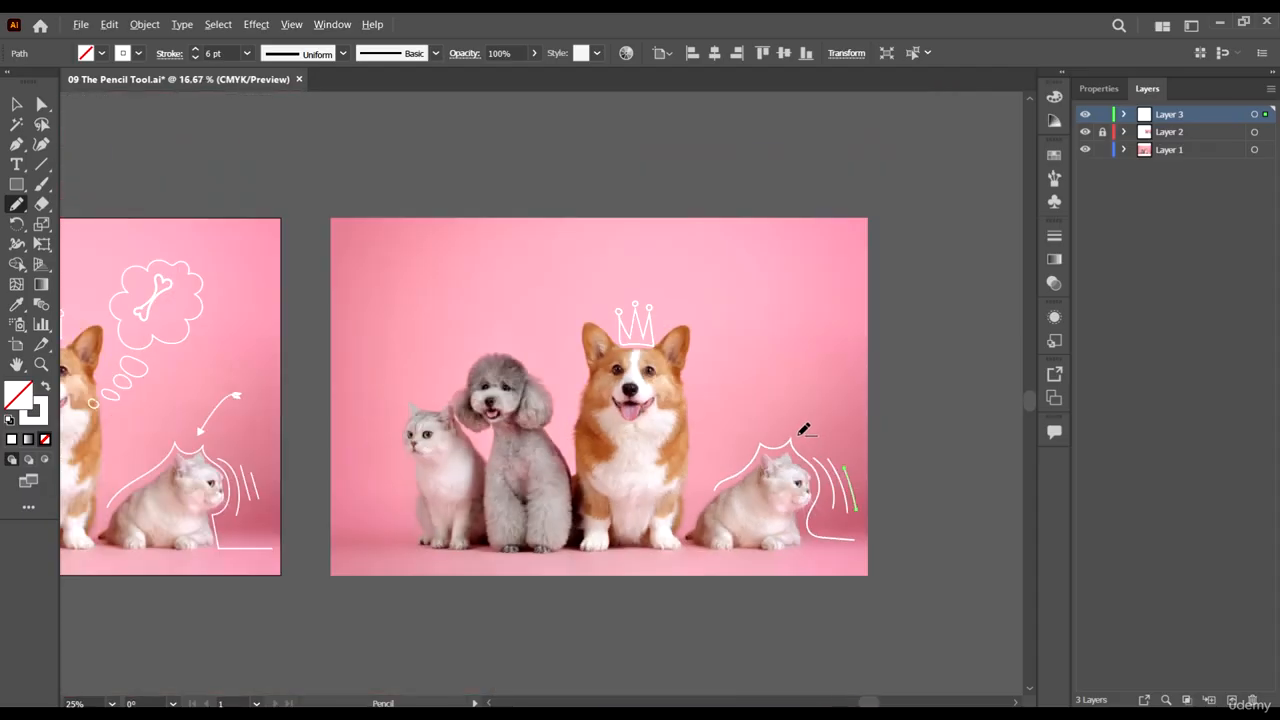
scroll(791, 439, "up", 1)
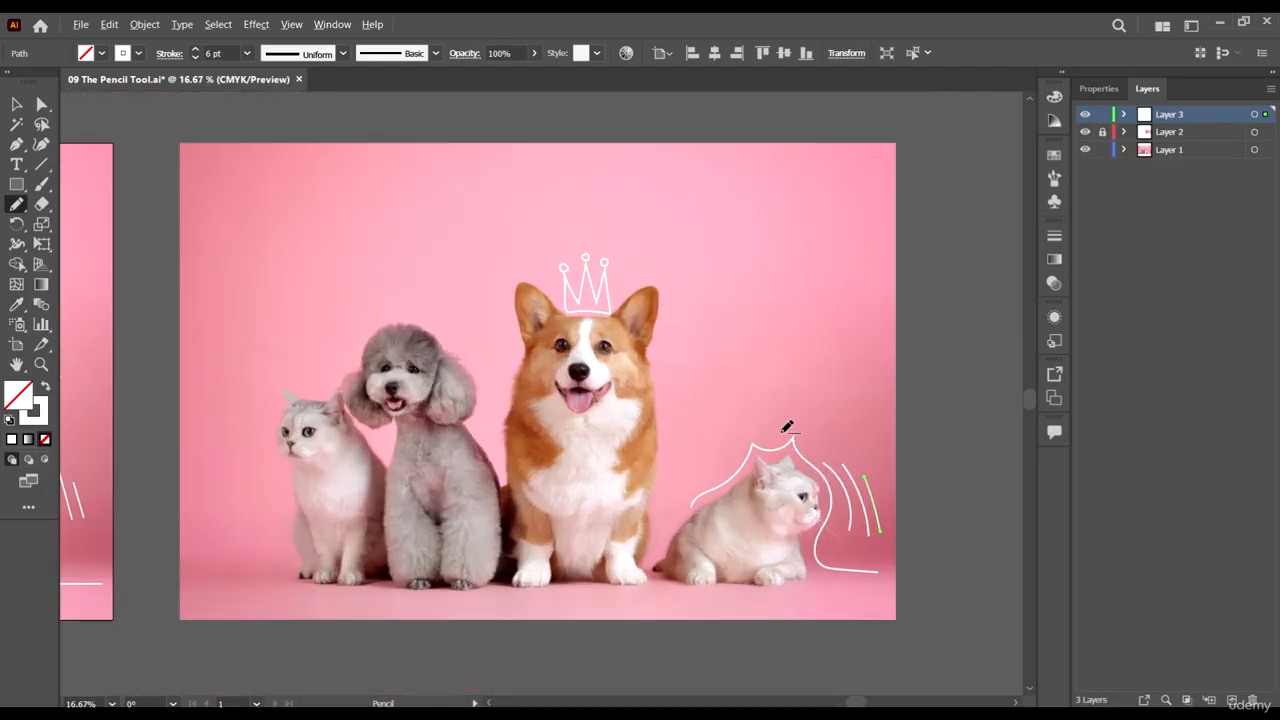
mouse_move(786, 434)
left_mouse_down()
mouse_move(829, 366)
mouse_move(849, 360)
left_mouse_up()
scroll(840, 365, "down", 1)
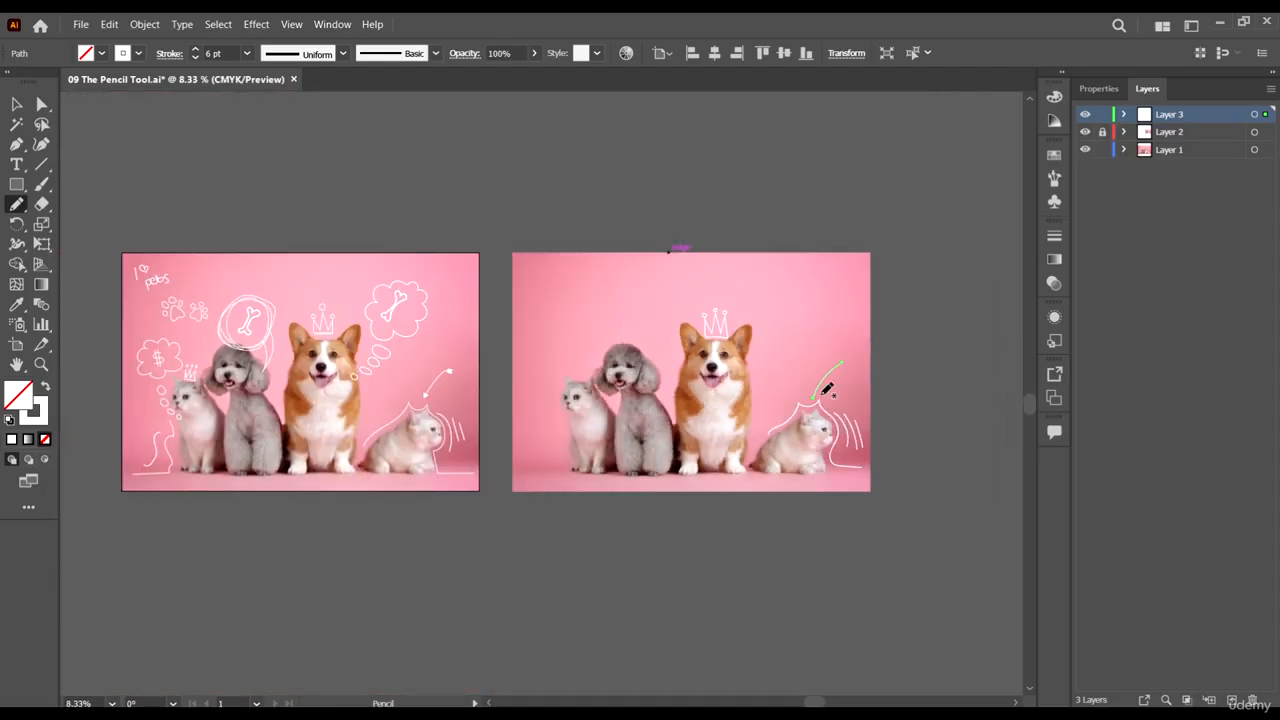
Draw a closed, tilted bone outline above the poodle's head, modelled on the example's bone doodle.
scroll(826, 390, "up", 1)
scroll(806, 330, "up", 2)
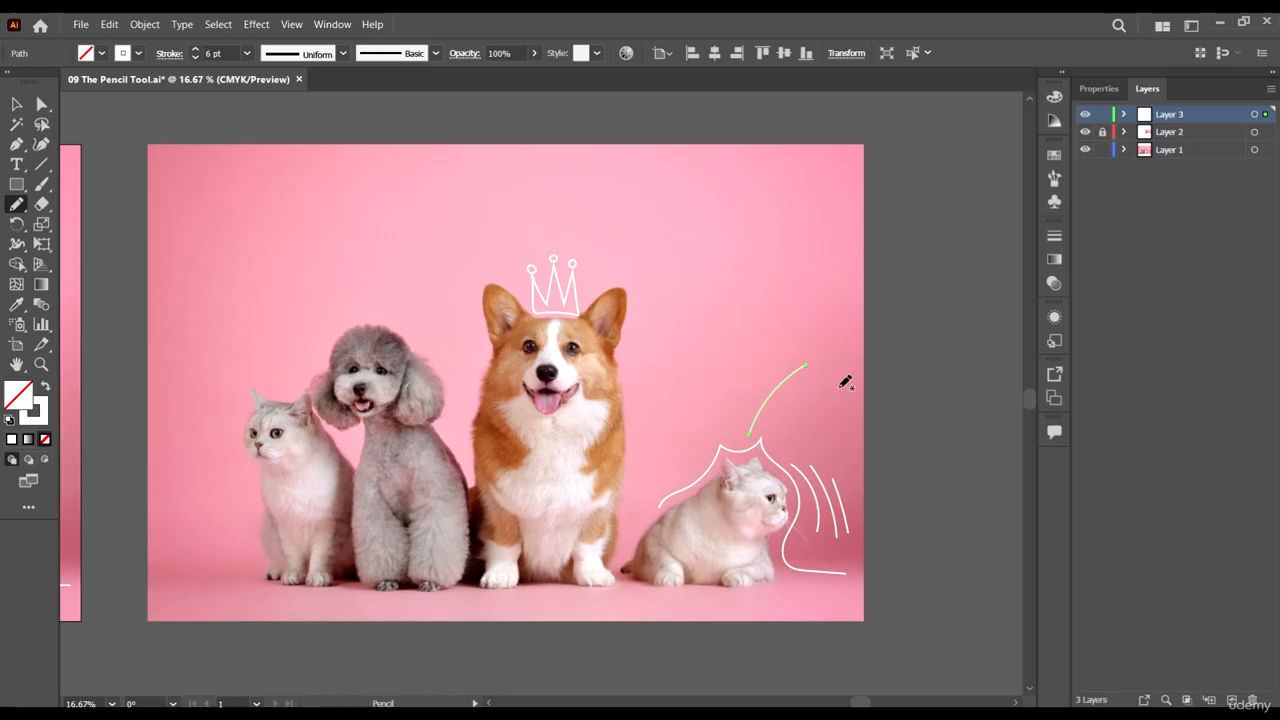
scroll(777, 349, "down", 1)
scroll(494, 374, "up", 1)
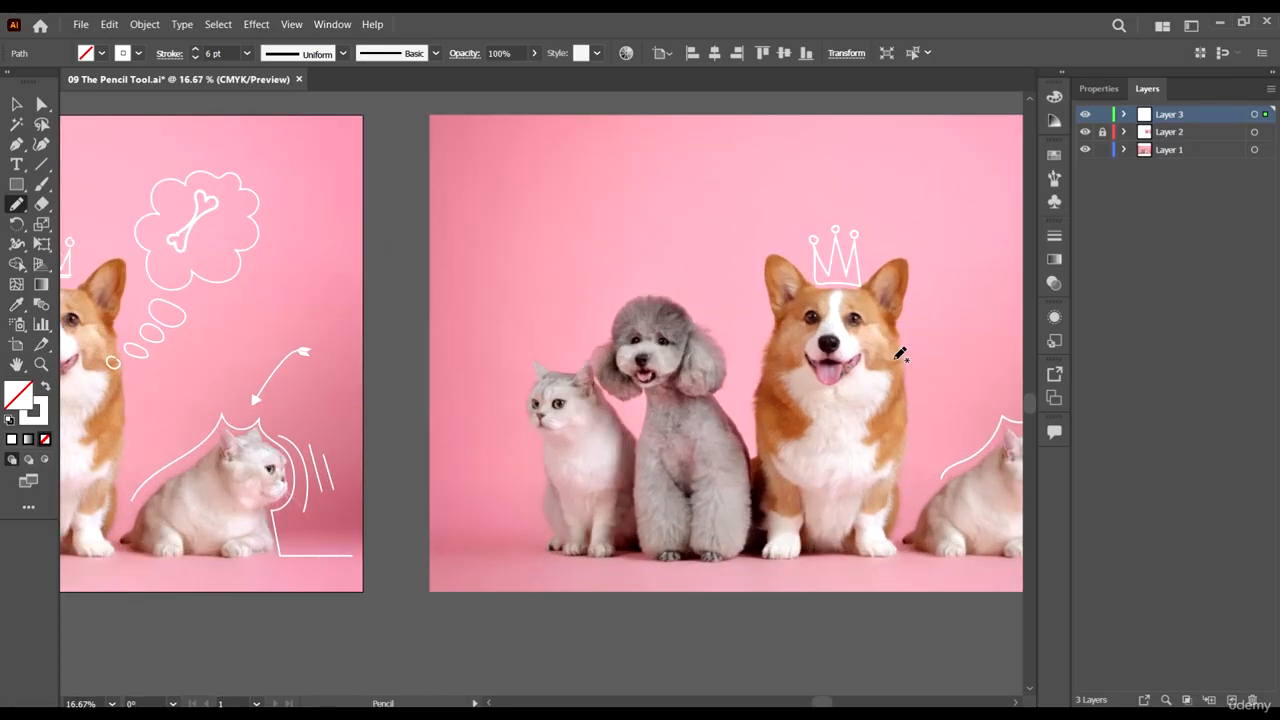
scroll(822, 330, "down", 1)
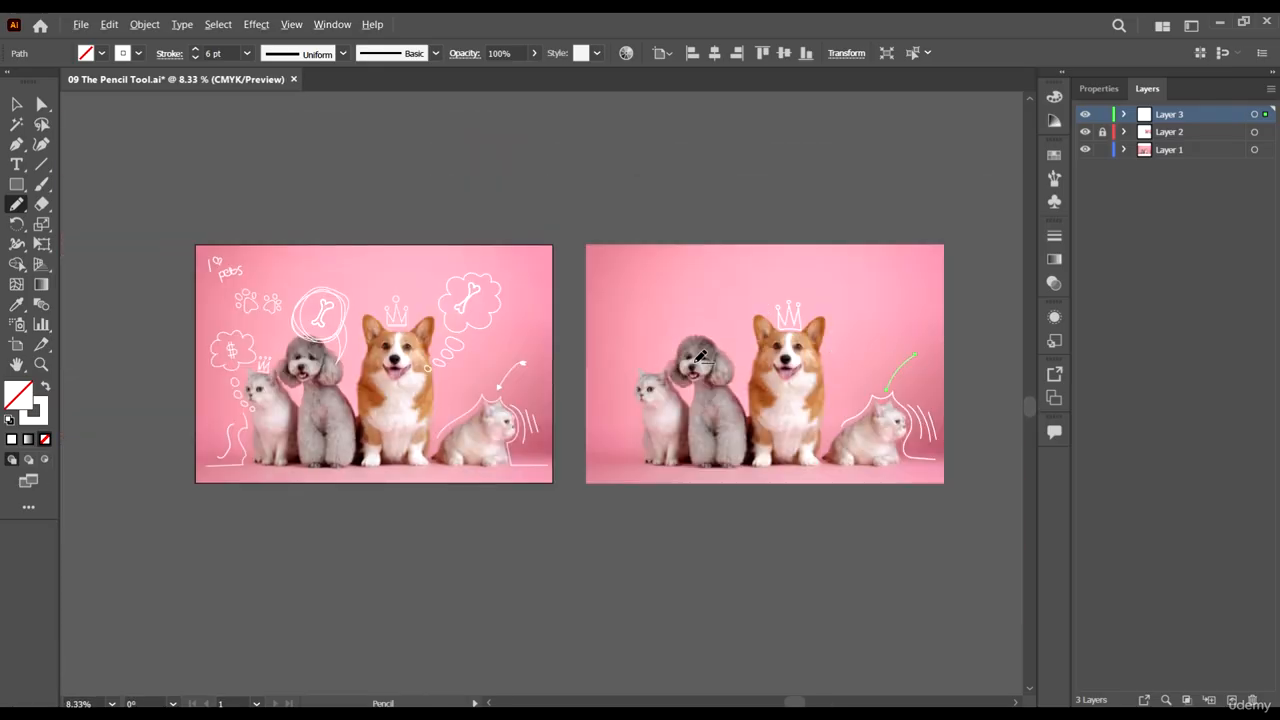
scroll(725, 356, "up", 2)
scroll(724, 356, "down", 1)
scroll(760, 340, "up", 1)
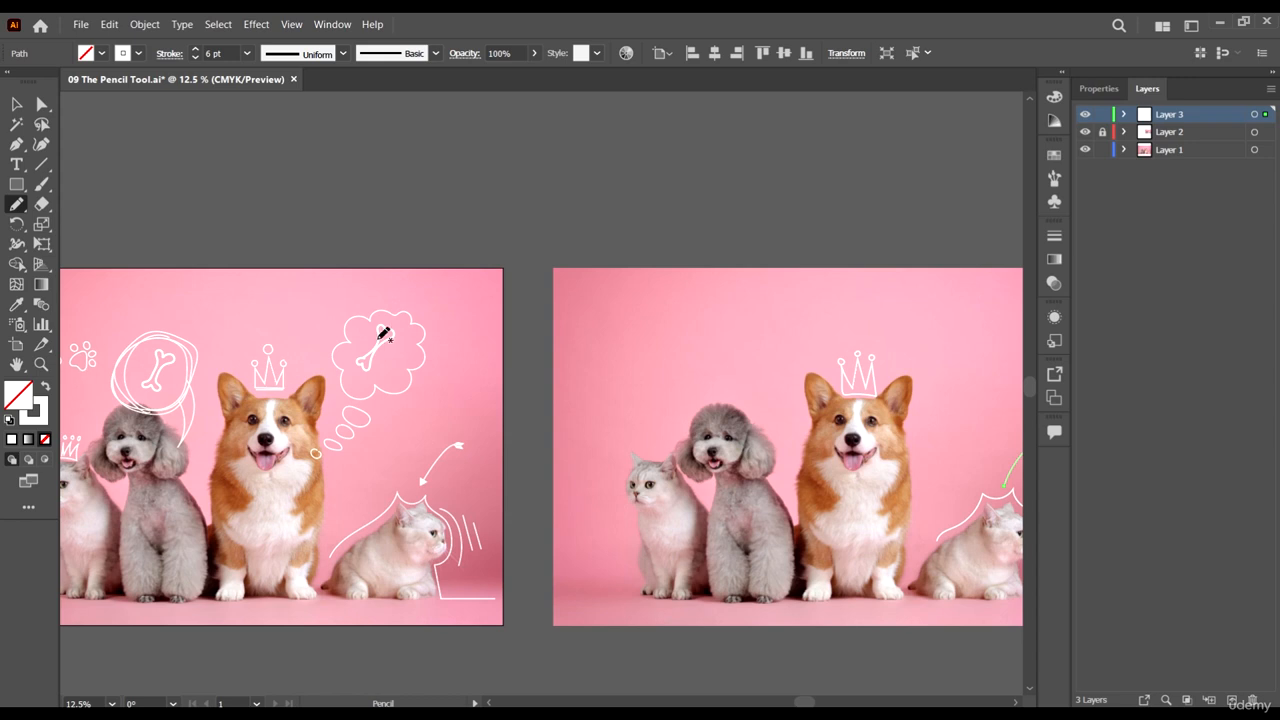
scroll(697, 358, "up", 1)
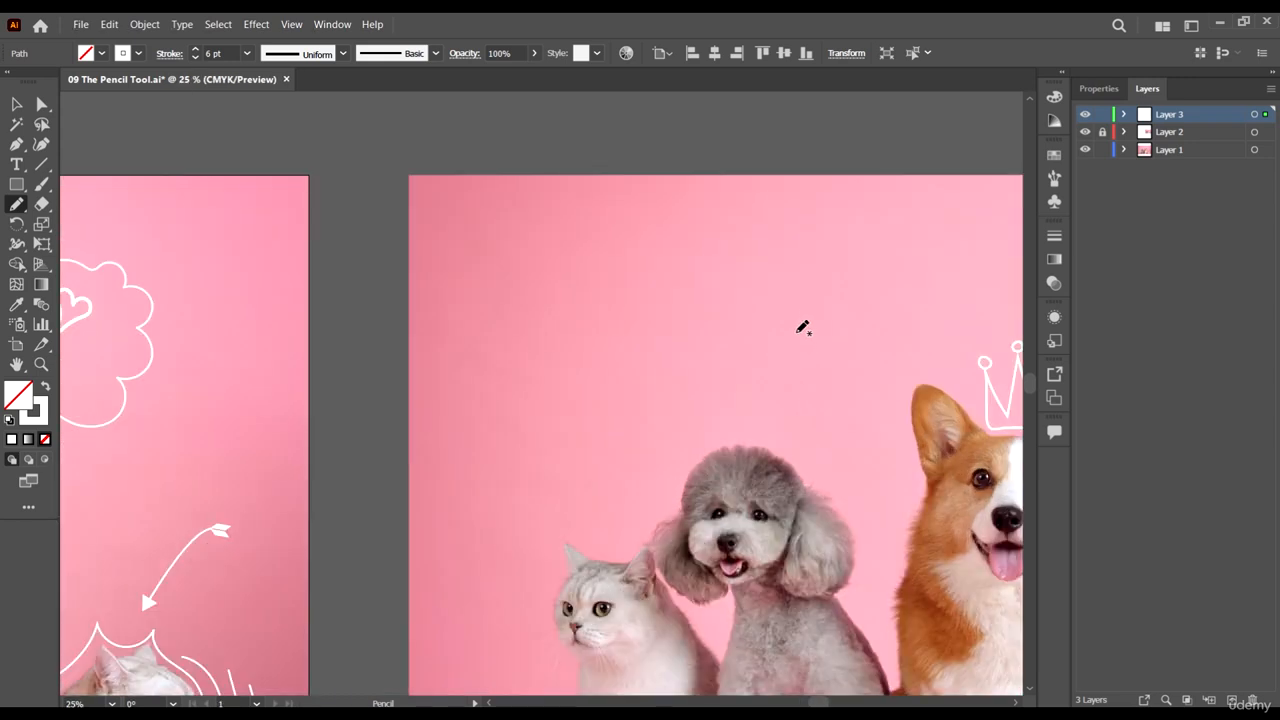
mouse_move(779, 377)
left_mouse_down()
mouse_move(791, 313)
mouse_move(808, 334)
mouse_move(830, 327)
mouse_move(810, 354)
left_mouse_up()
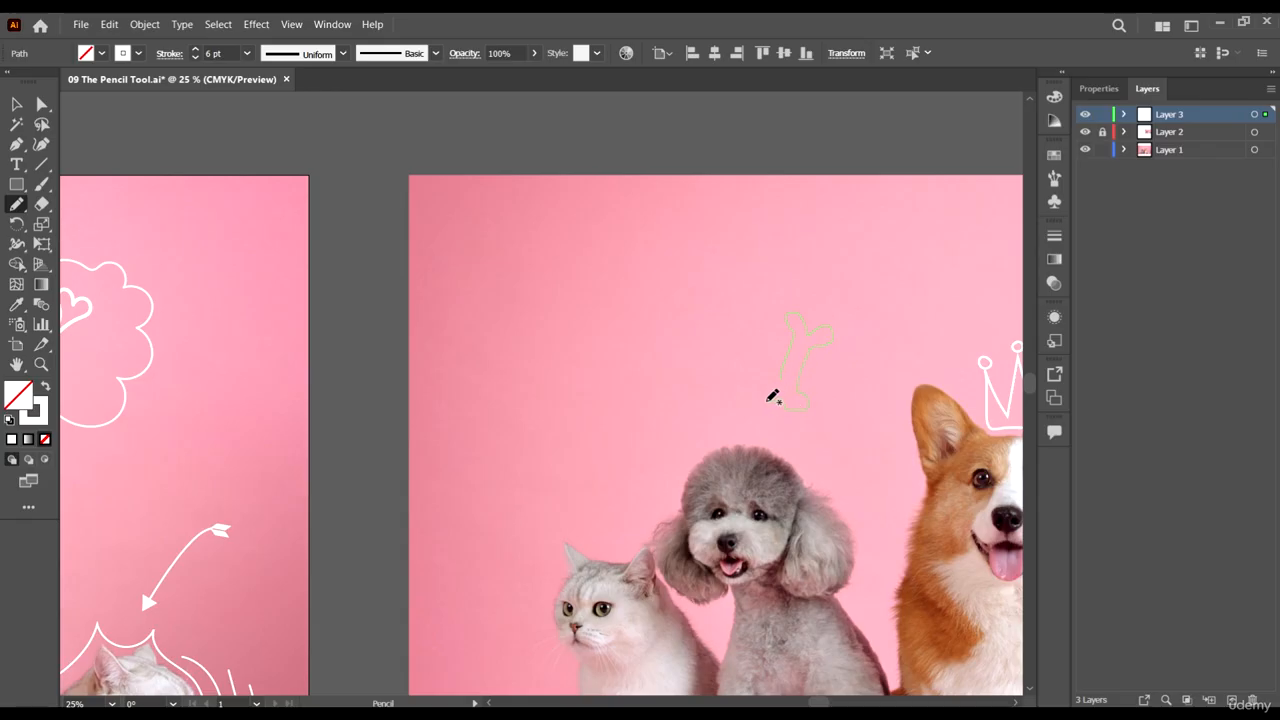
left_click_drag(785, 377, 786, 378)
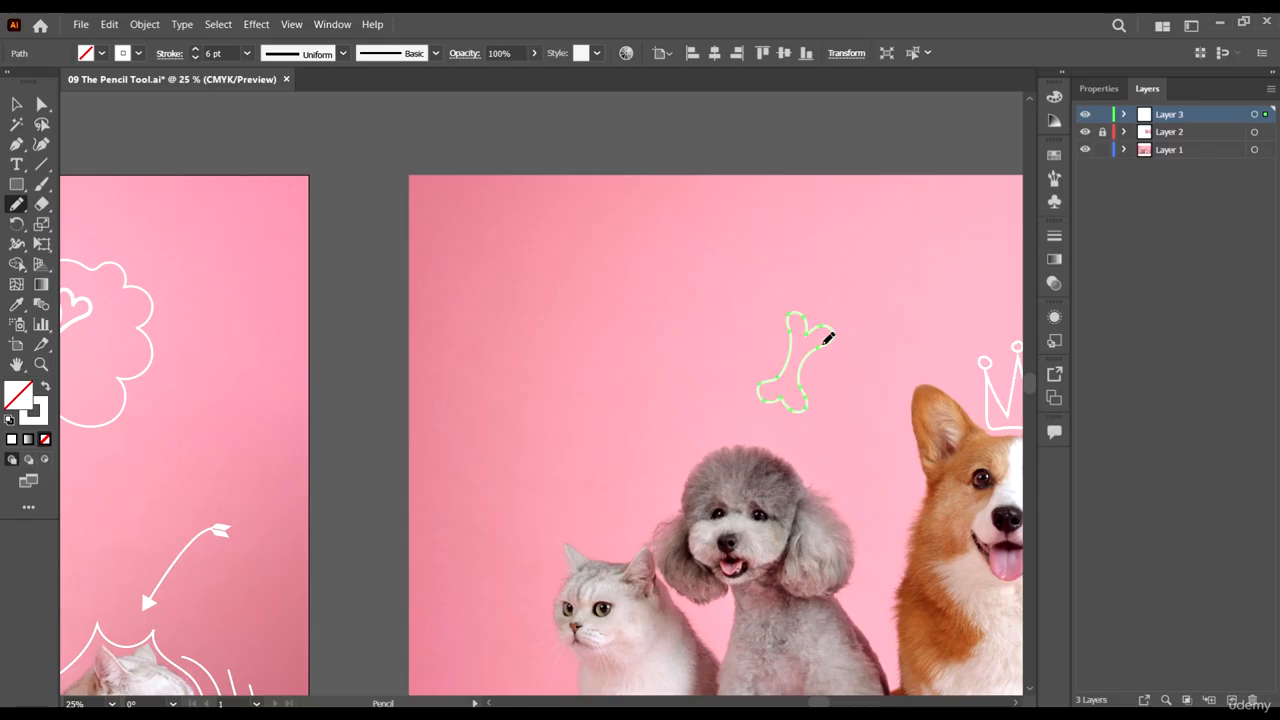
Draw overlapping scribbled circles around the bone and two curved tail strokes down to the poodle's ear to form a speech bubble.
scroll(745, 330, "down", 1)
scroll(816, 360, "left", 8)
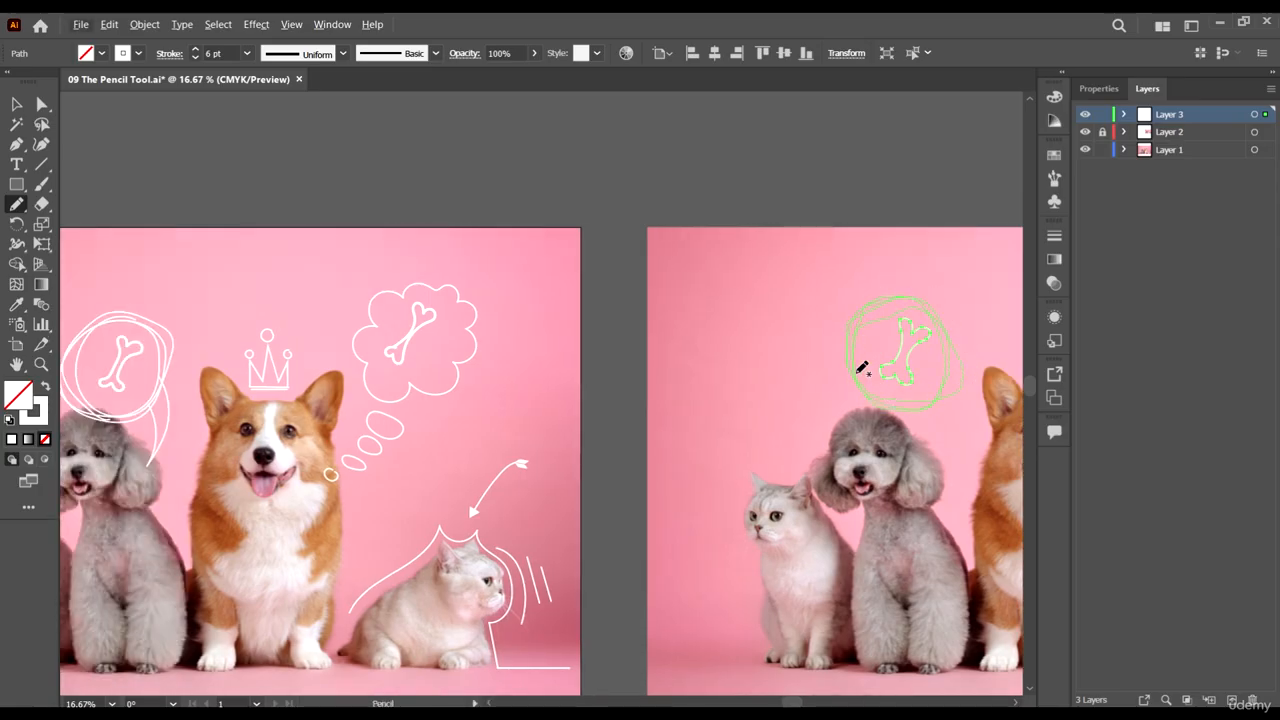
scroll(990, 360, "down", 1)
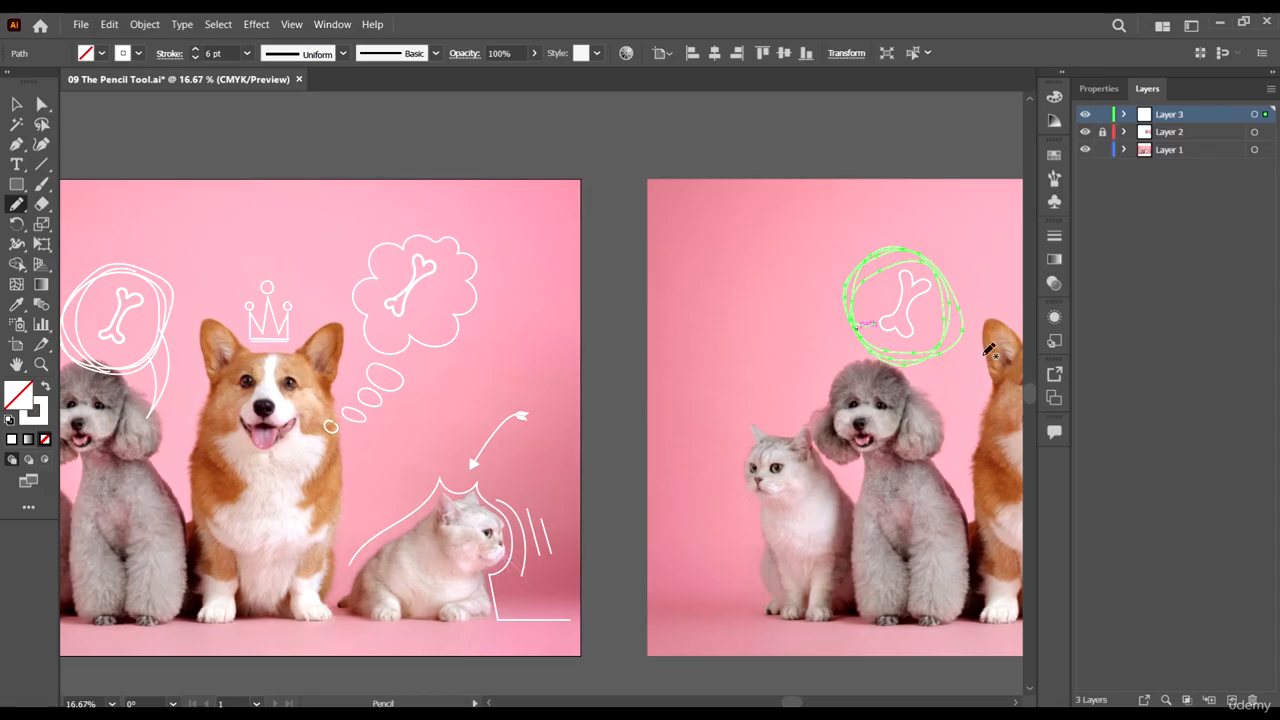
left_click_drag(955, 340, 956, 404)
left_click_drag(966, 333, 955, 420)
scroll(800, 420, "down", 2)
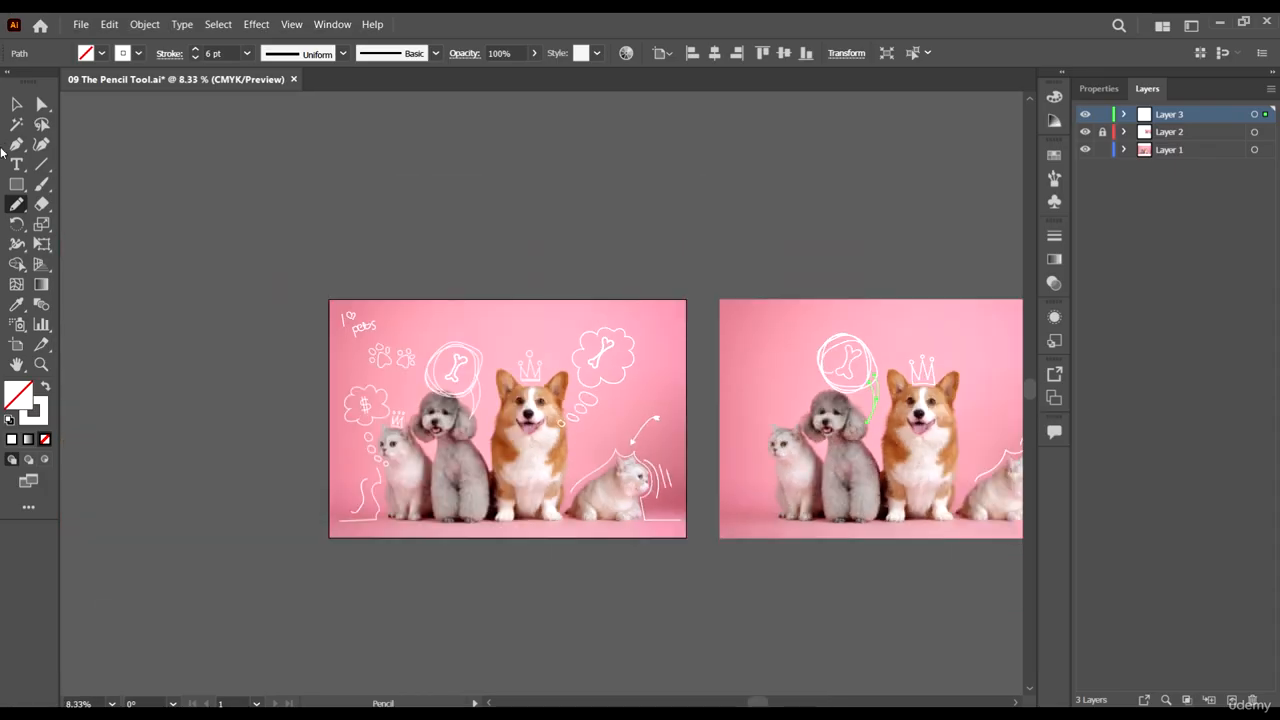
Enlarge the scribbled circle of the poodle's speech bubble and shift it slightly down and left around the bone.
key("v")
left_click(458, 182)
scroll(843, 368, "up", 3)
scroll(540, 355, "right", 3)
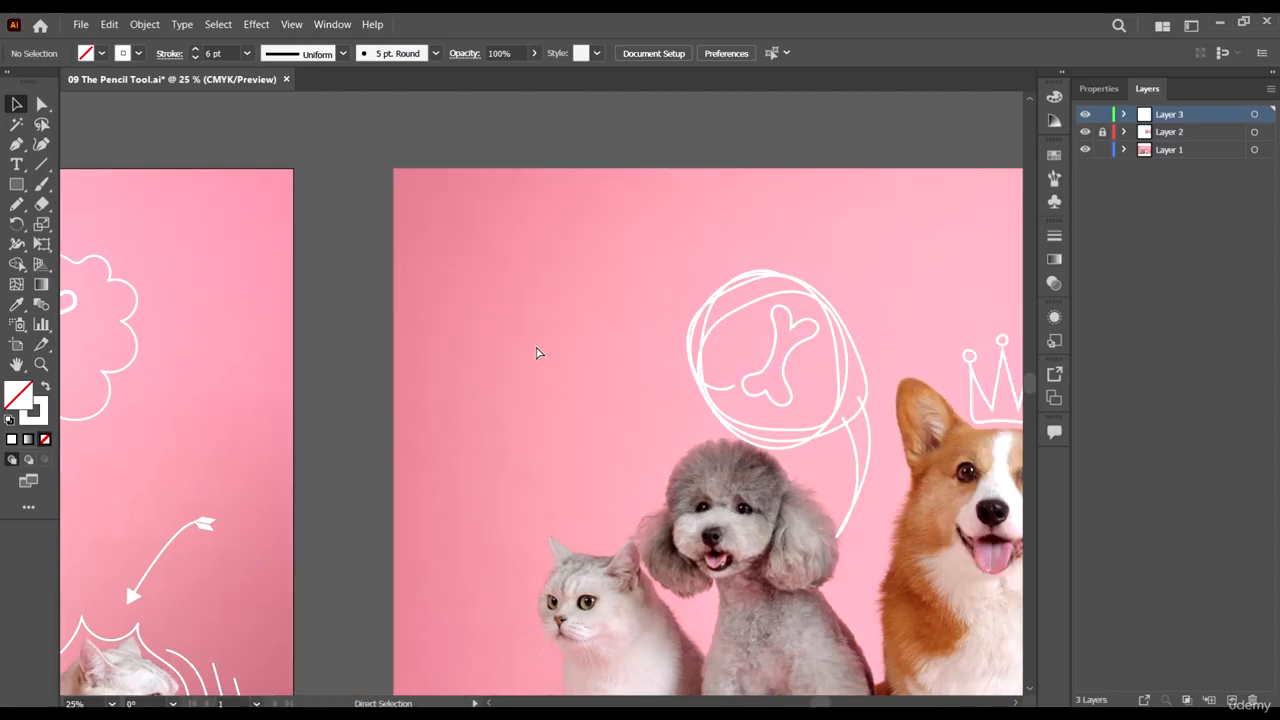
scroll(681, 362, "down", 4)
scroll(732, 370, "up", 4)
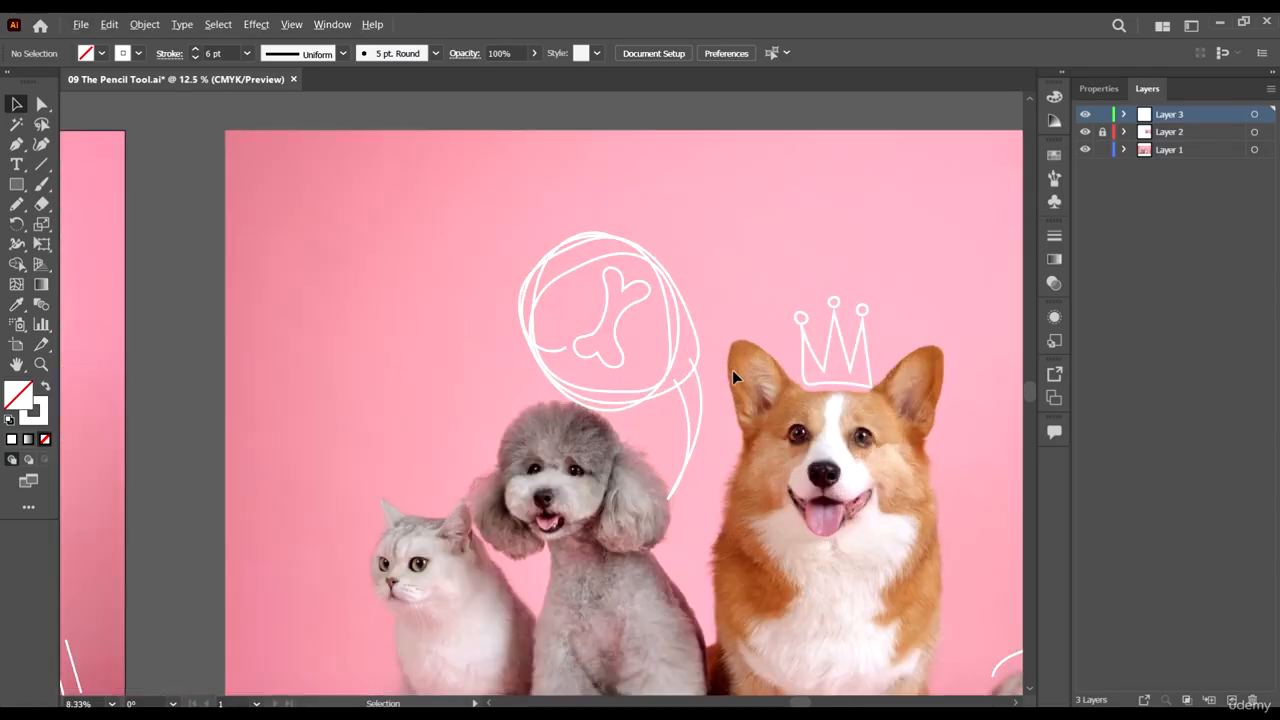
left_click(672, 296)
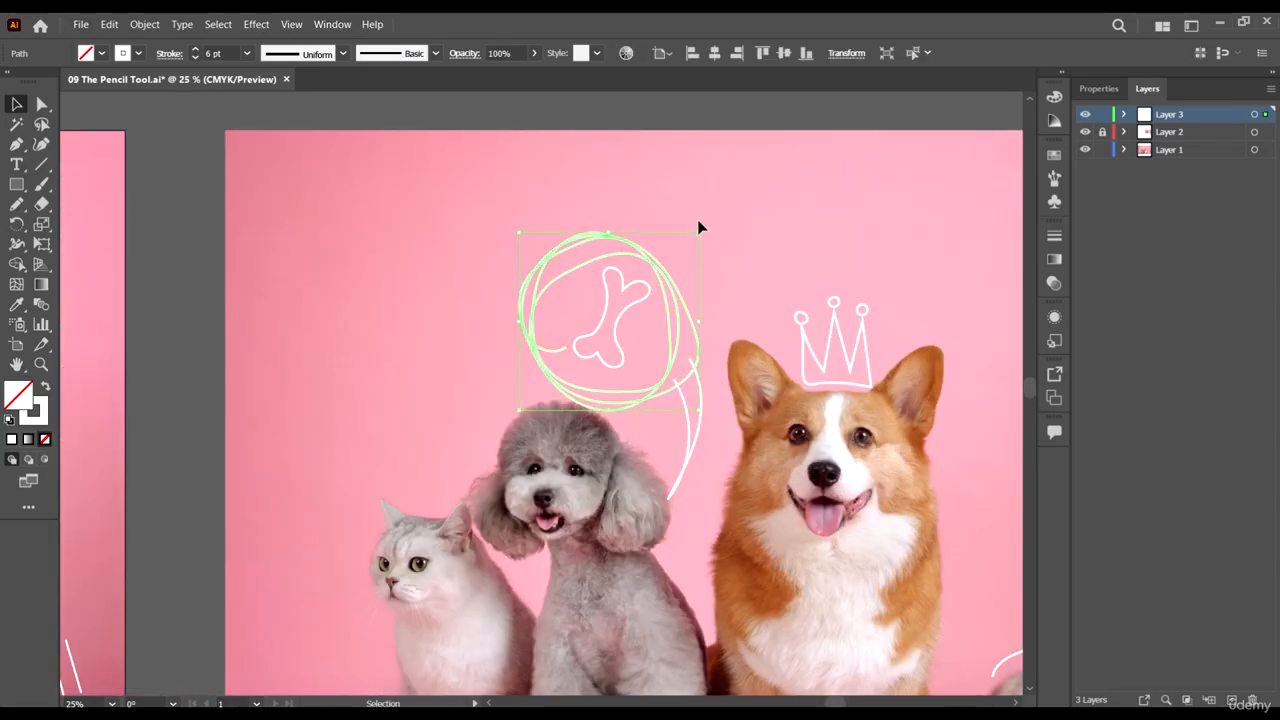
left_click_drag(699, 228, 724, 207)
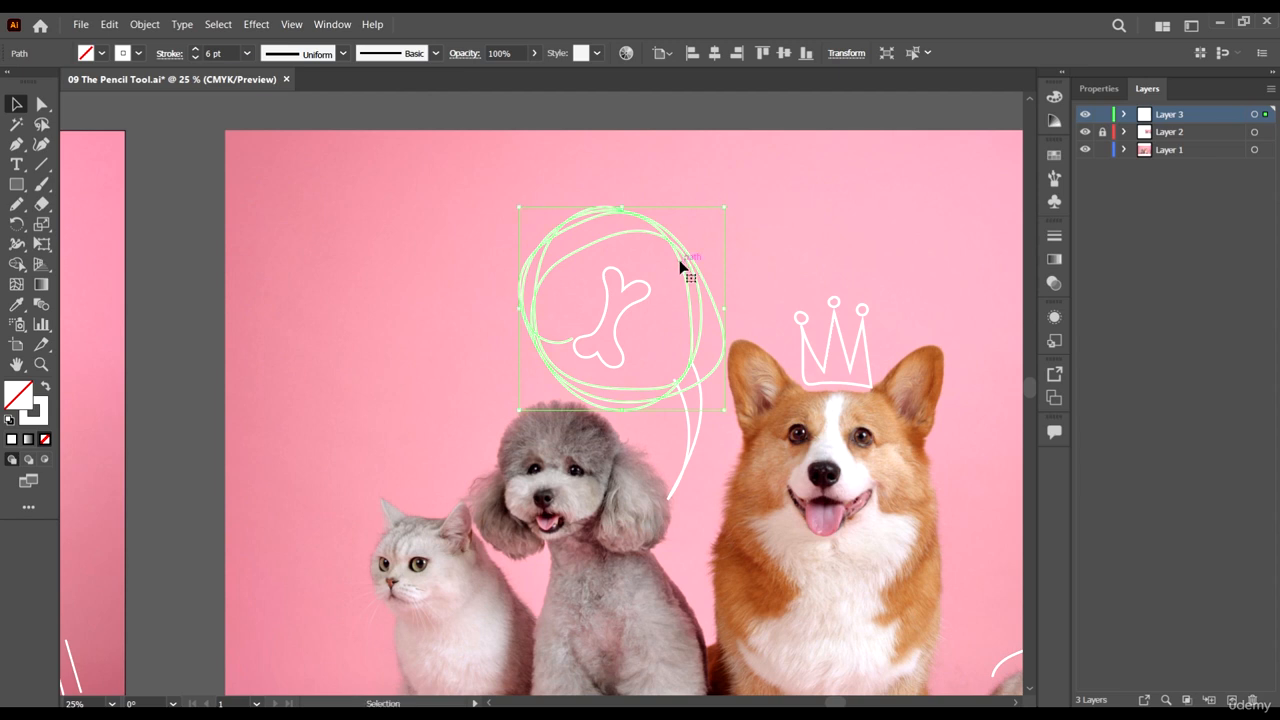
left_click_drag(685, 252, 673, 266)
left_click(731, 172)
Shrink the bone slightly and nudge it right within the scribbled circle.
left_click(631, 300)
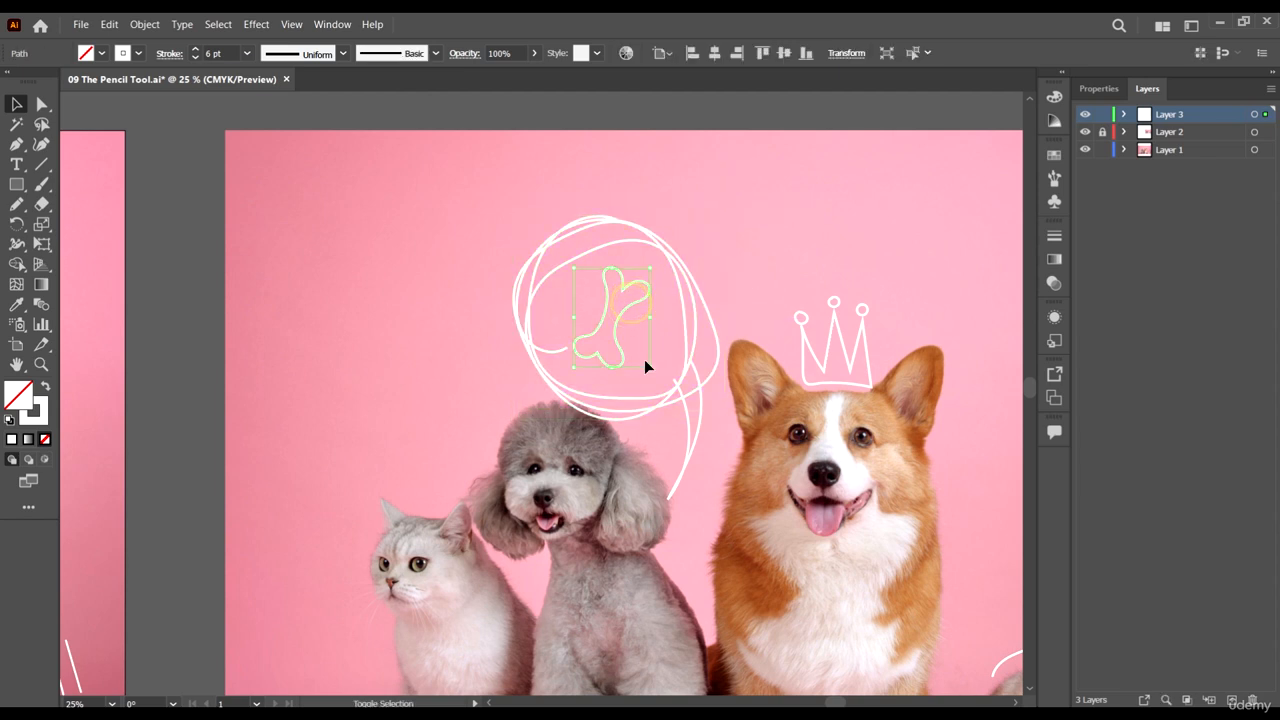
left_click_drag(644, 359, 641, 358)
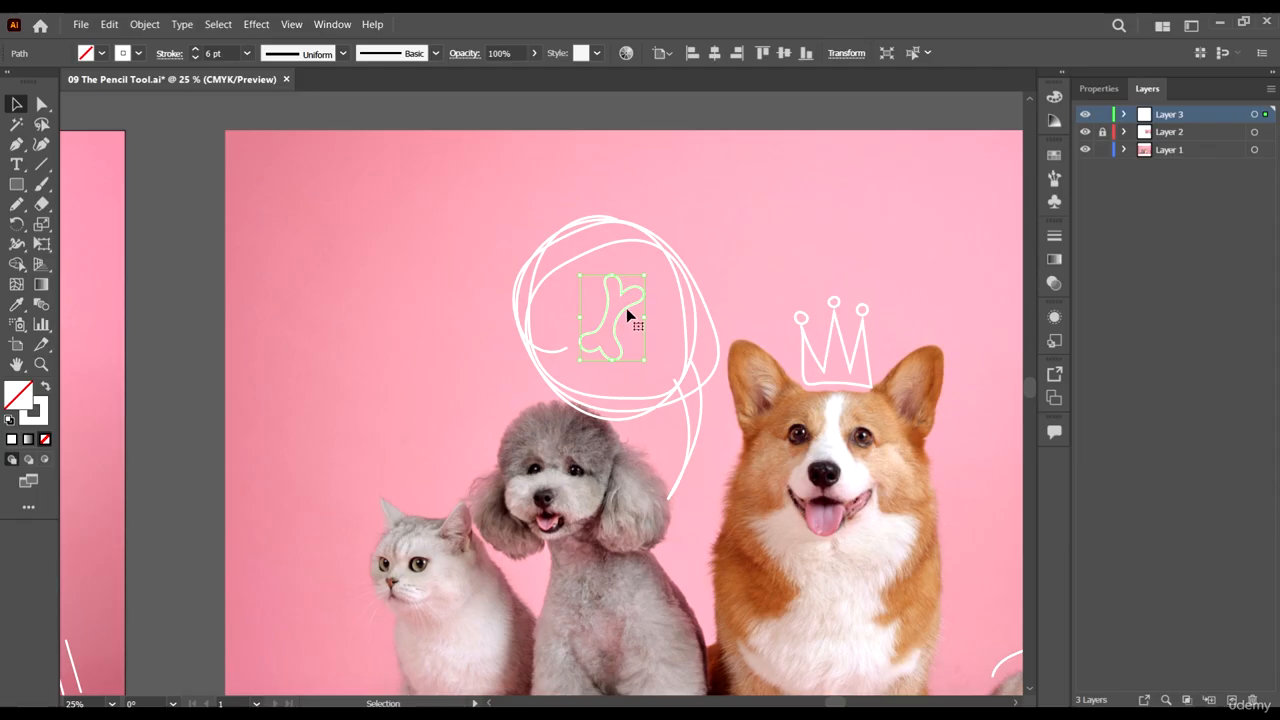
left_click_drag(626, 308, 631, 307)
left_click(731, 228)
Try to draw a closed, tilted bone outline with the Pencil tool in the empty pink area right of the corgi's crown.
scroll(640, 262, "down", 2)
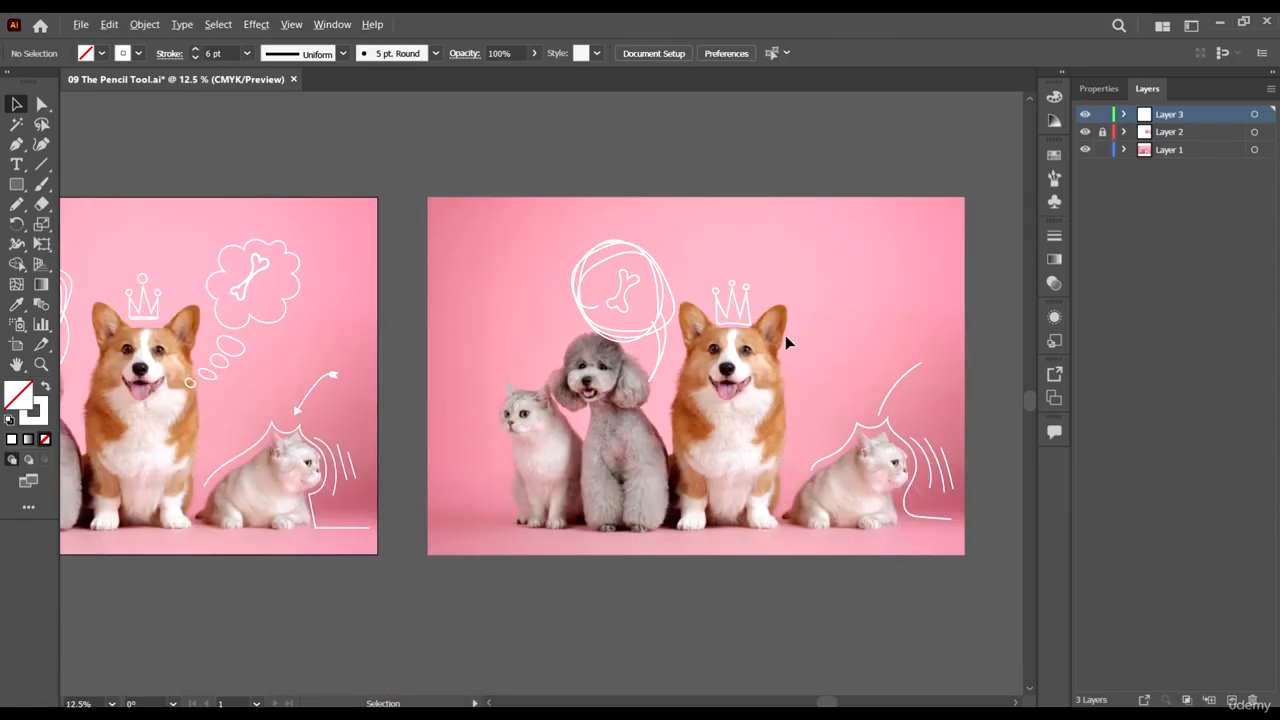
scroll(786, 340, "down", 2)
scroll(803, 351, "up", 3)
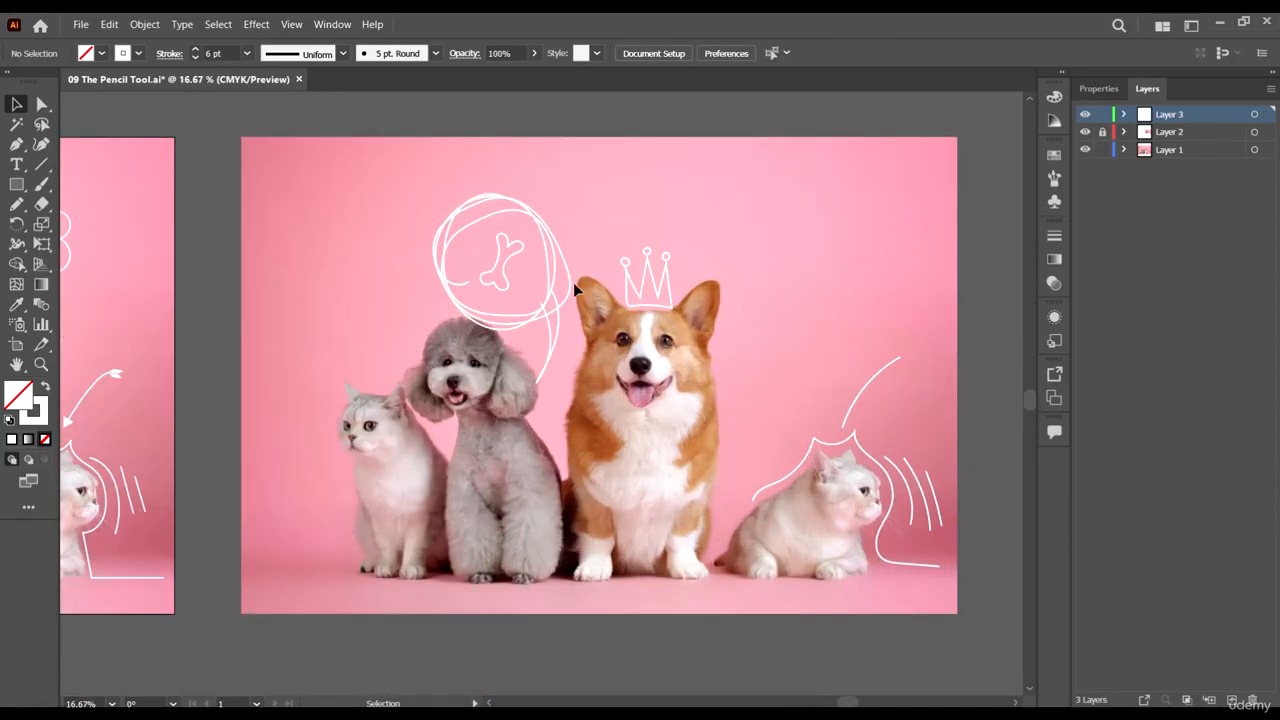
scroll(573, 282, "down", 1)
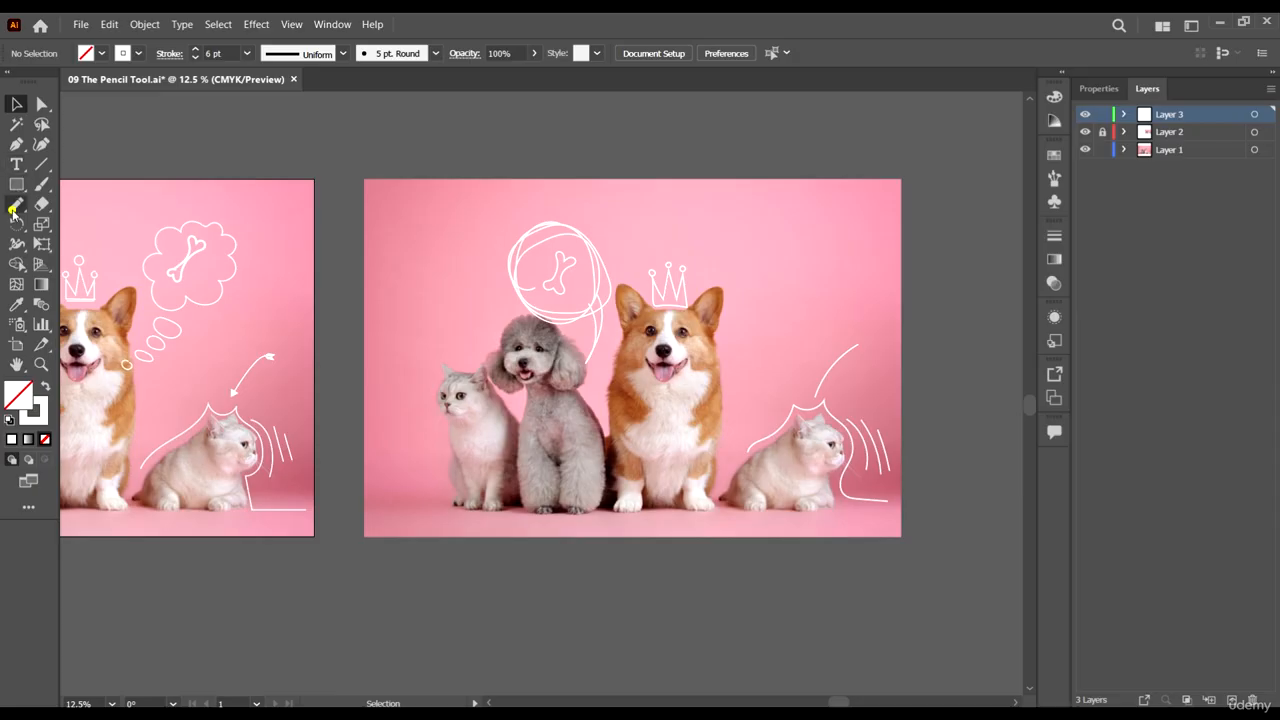
left_click(14, 208)
scroll(897, 223, "up", 2)
scroll(711, 209, "down", 1)
scroll(754, 226, "right", 1)
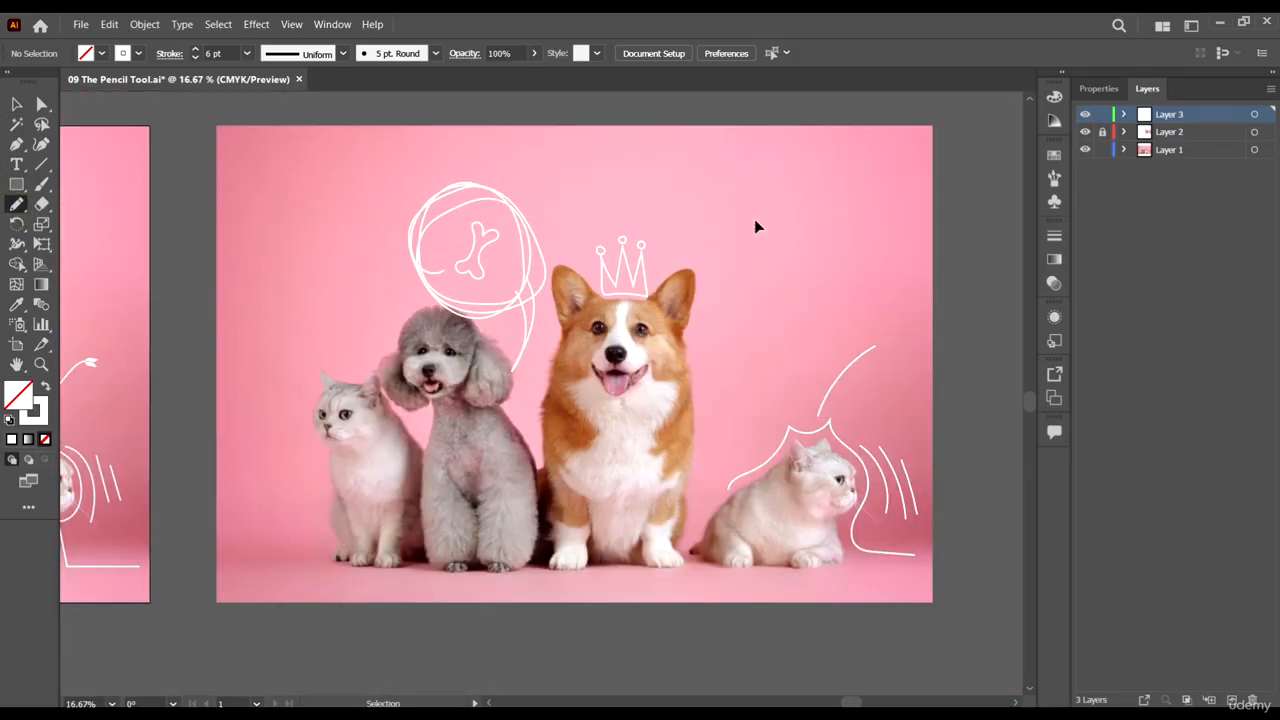
scroll(756, 226, "right", 1)
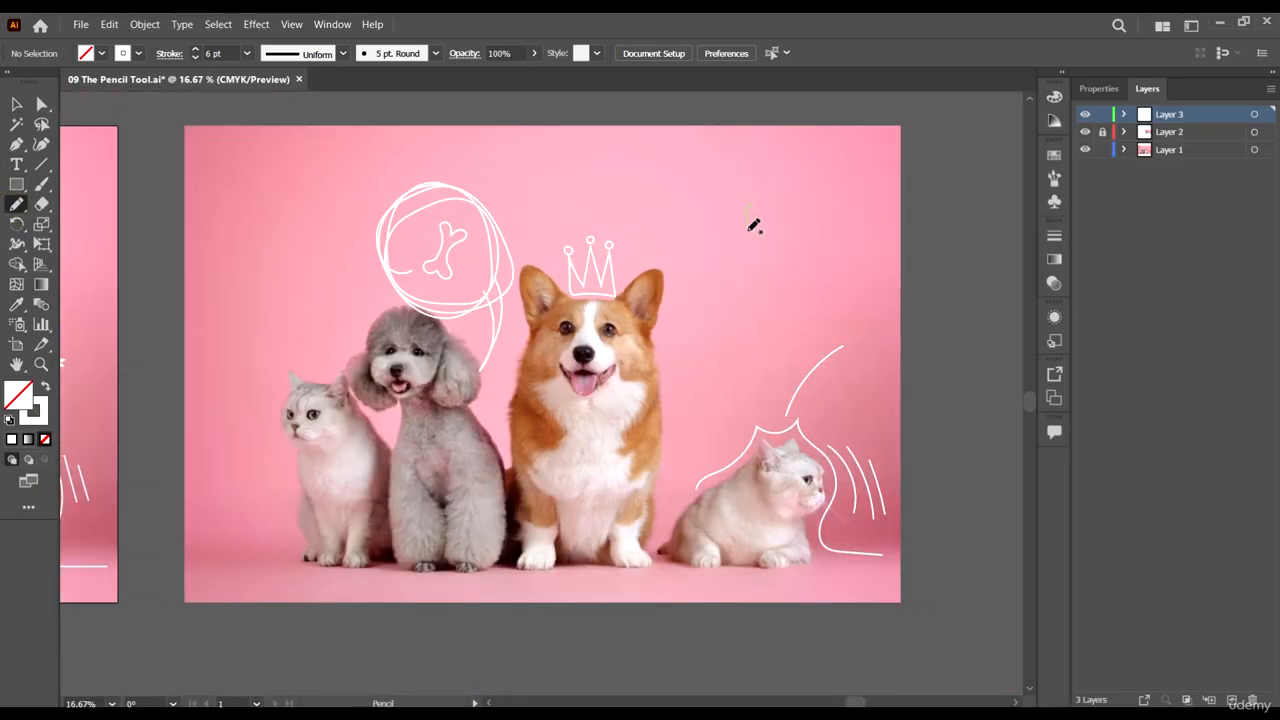
scroll(748, 215, "up", 1)
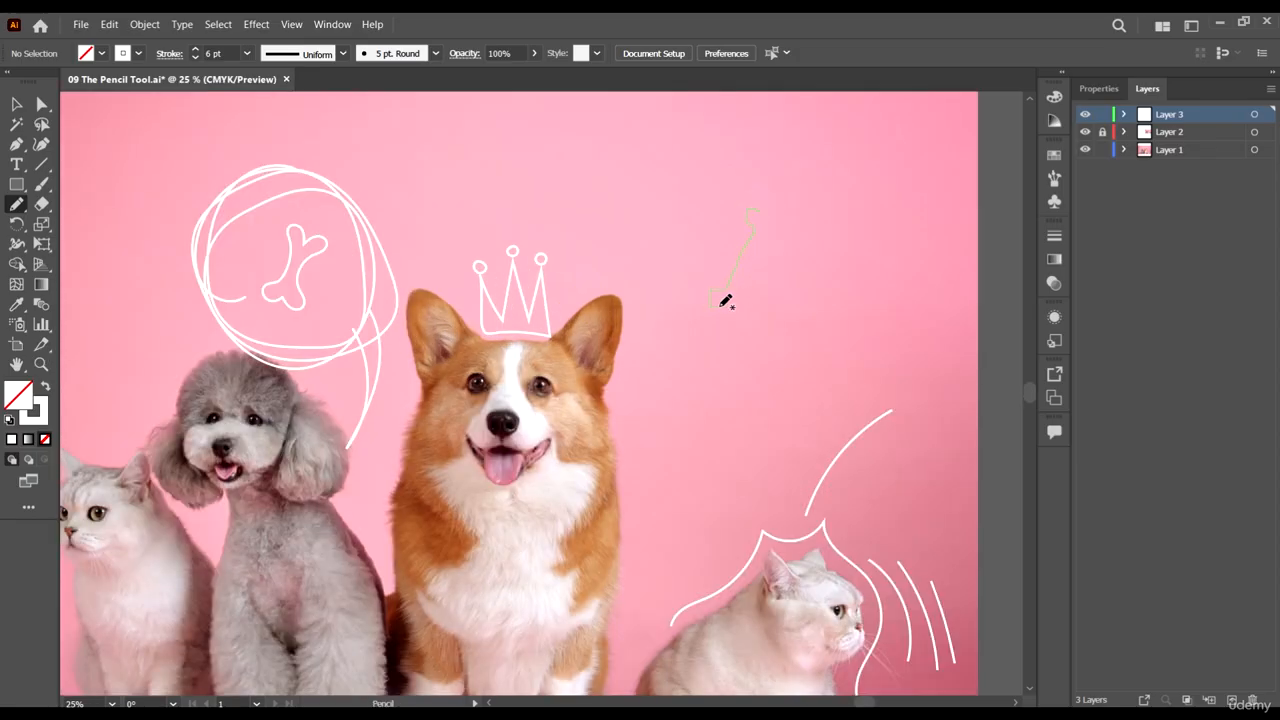
left_click_drag(744, 317, 751, 306)
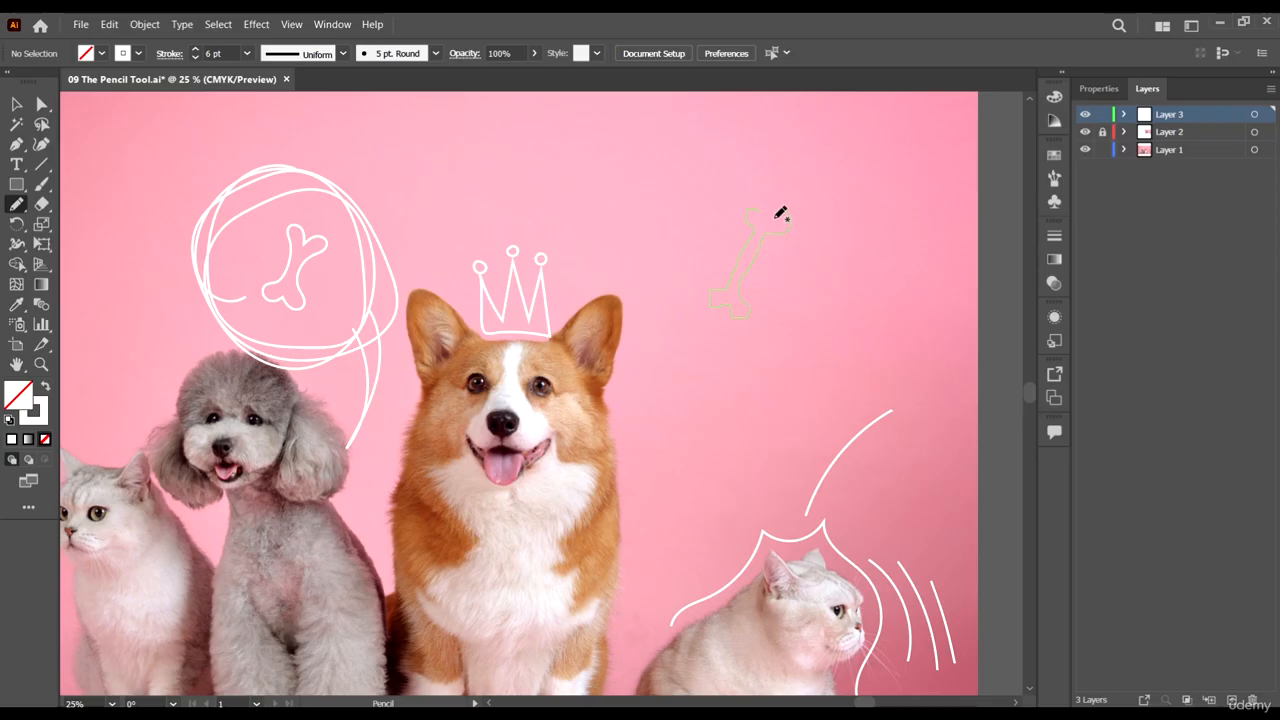
left_click_drag(764, 210, 787, 205)
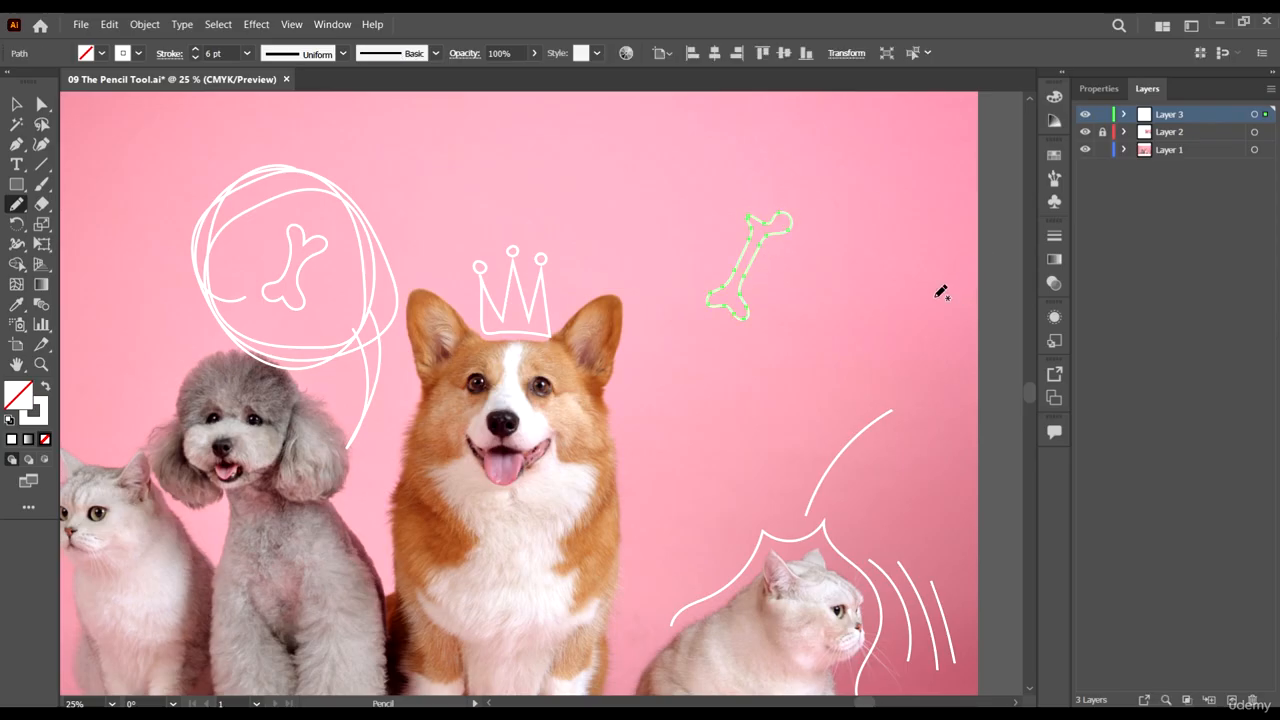
key("ctrl+z")
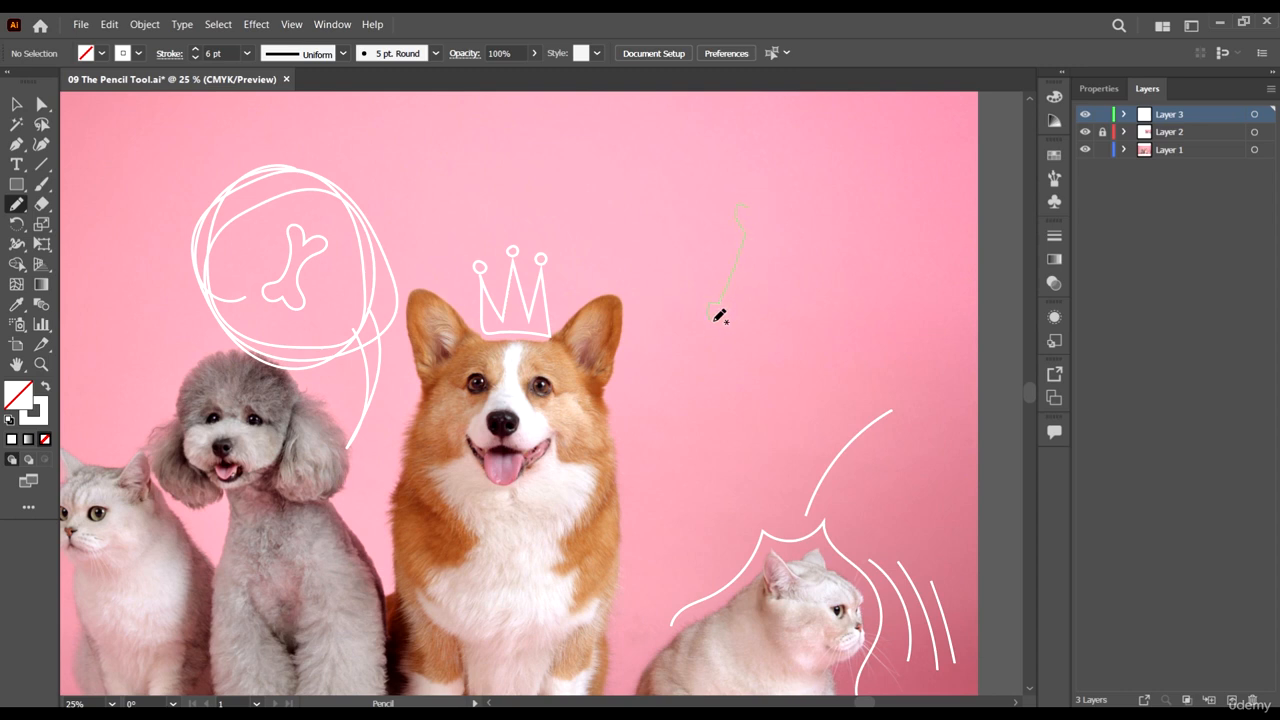
Try a second freehand bone outline in the same empty area, then undo it.
left_click_drag(735, 315, 741, 325)
left_click_drag(773, 208, 775, 210)
scroll(820, 277, "down", 1)
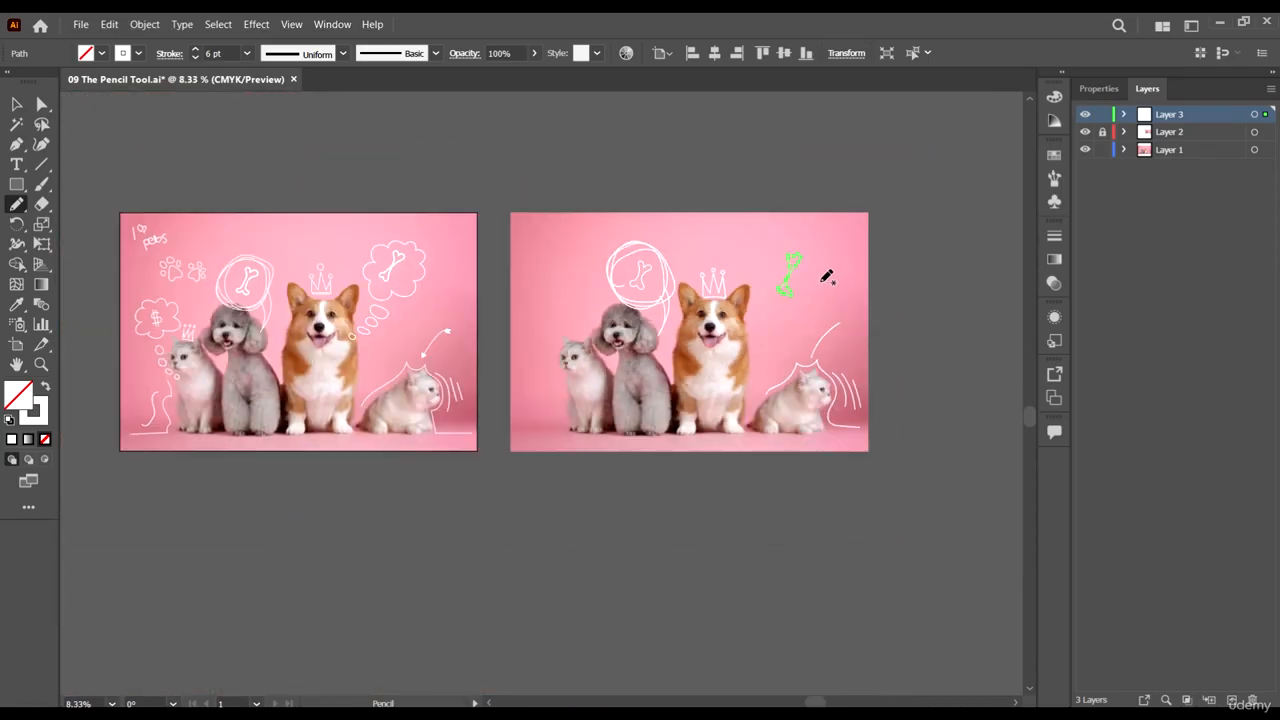
key("ctrl+z")
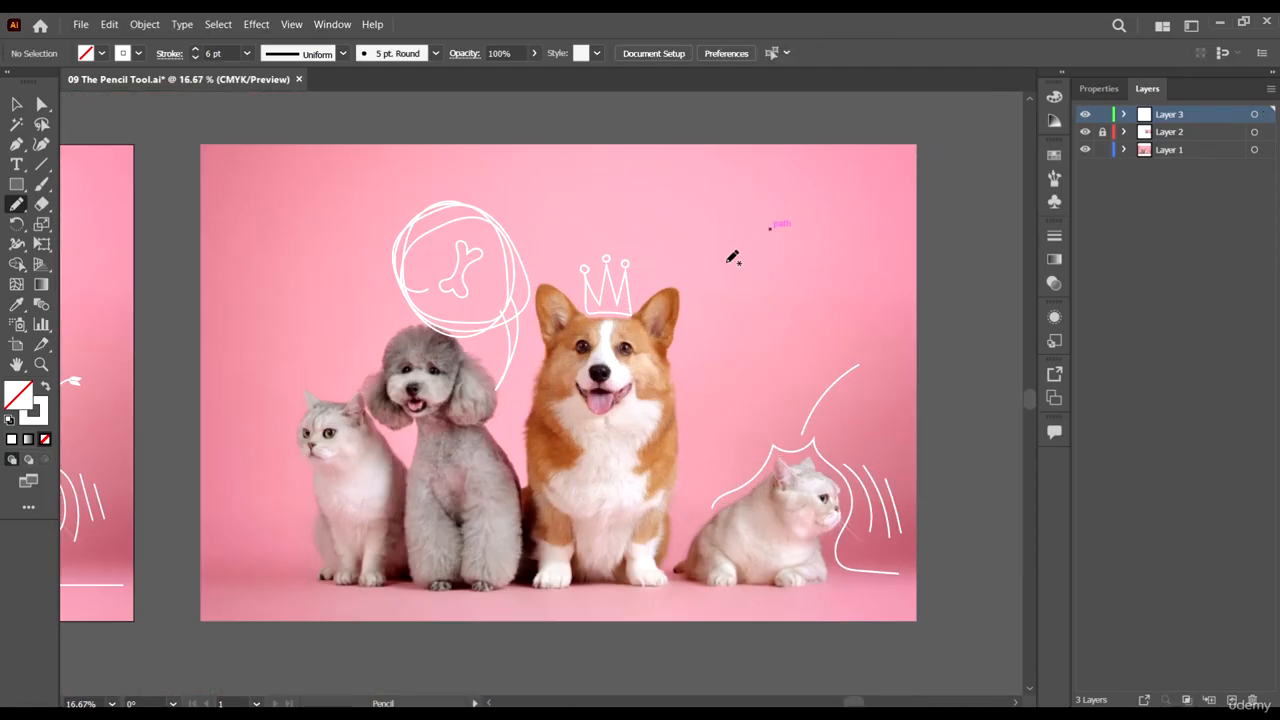
Draw another closed bone outline right of the crown and delete it.
scroll(737, 242, "up", 4)
scroll(737, 245, "down", 2)
scroll(731, 240, "down", 1)
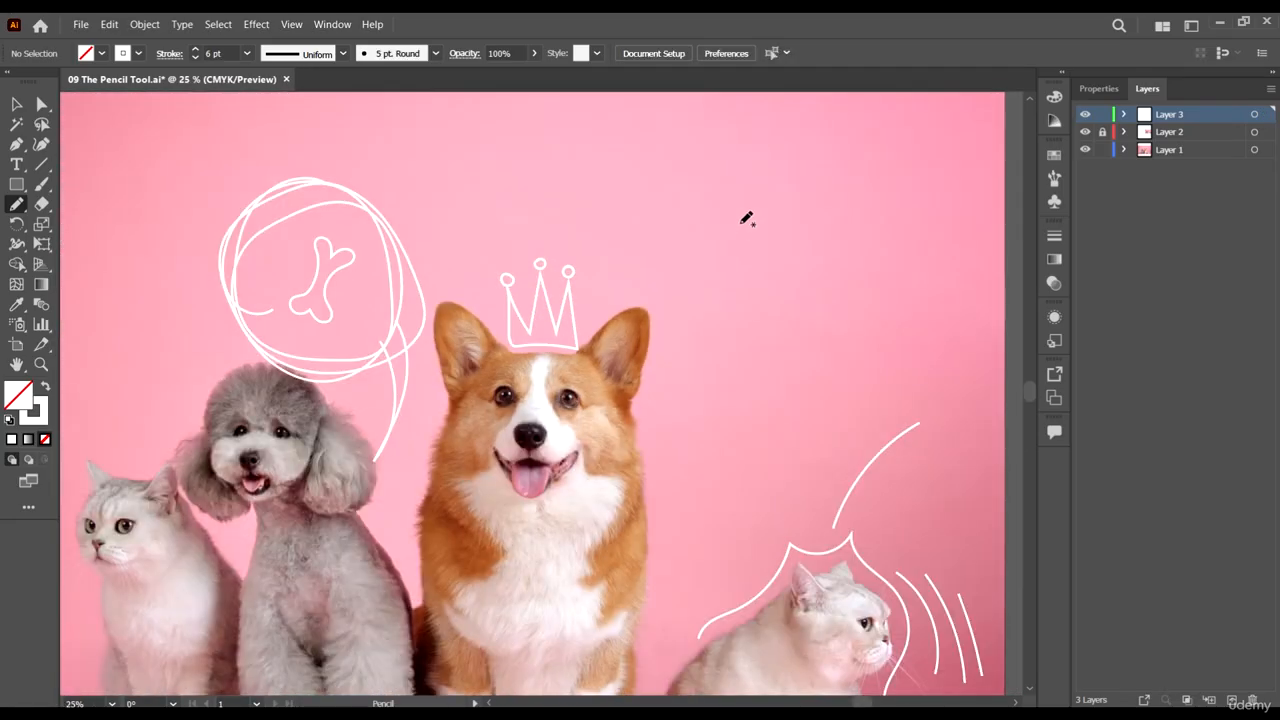
left_click(755, 214)
left_click_drag(777, 216, 780, 218)
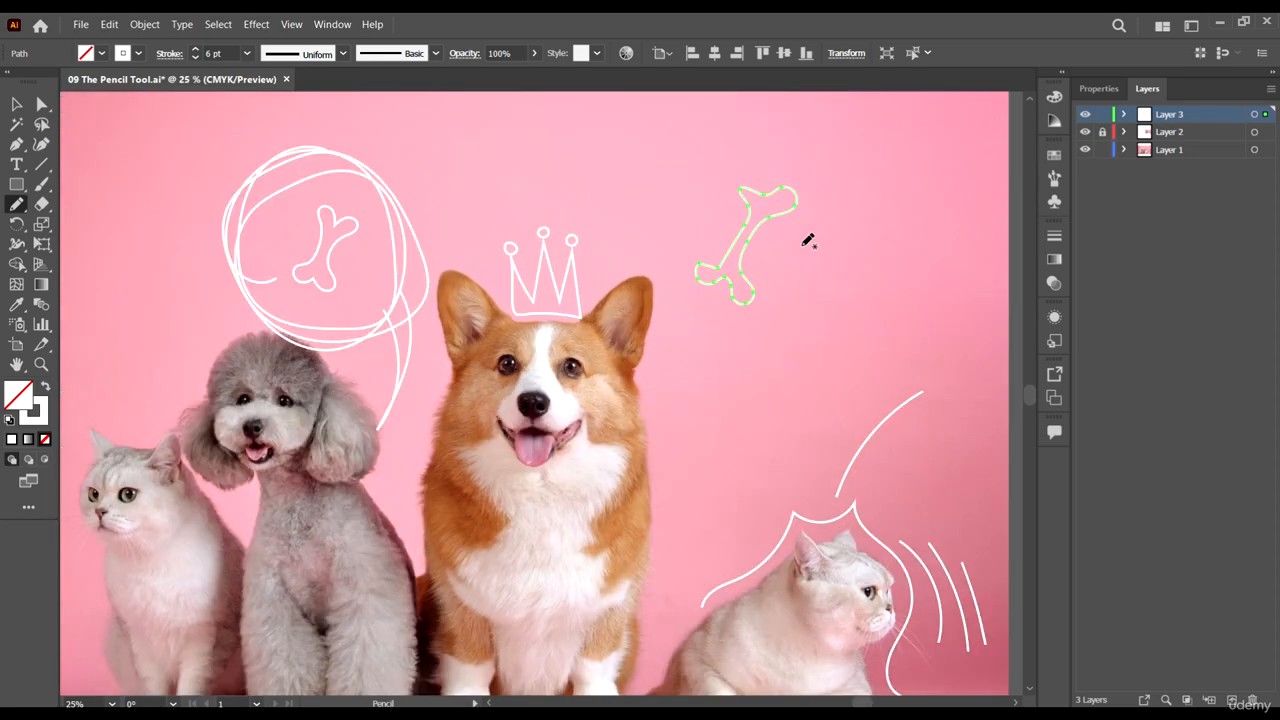
scroll(808, 240, "up", 1)
left_click(16, 104)
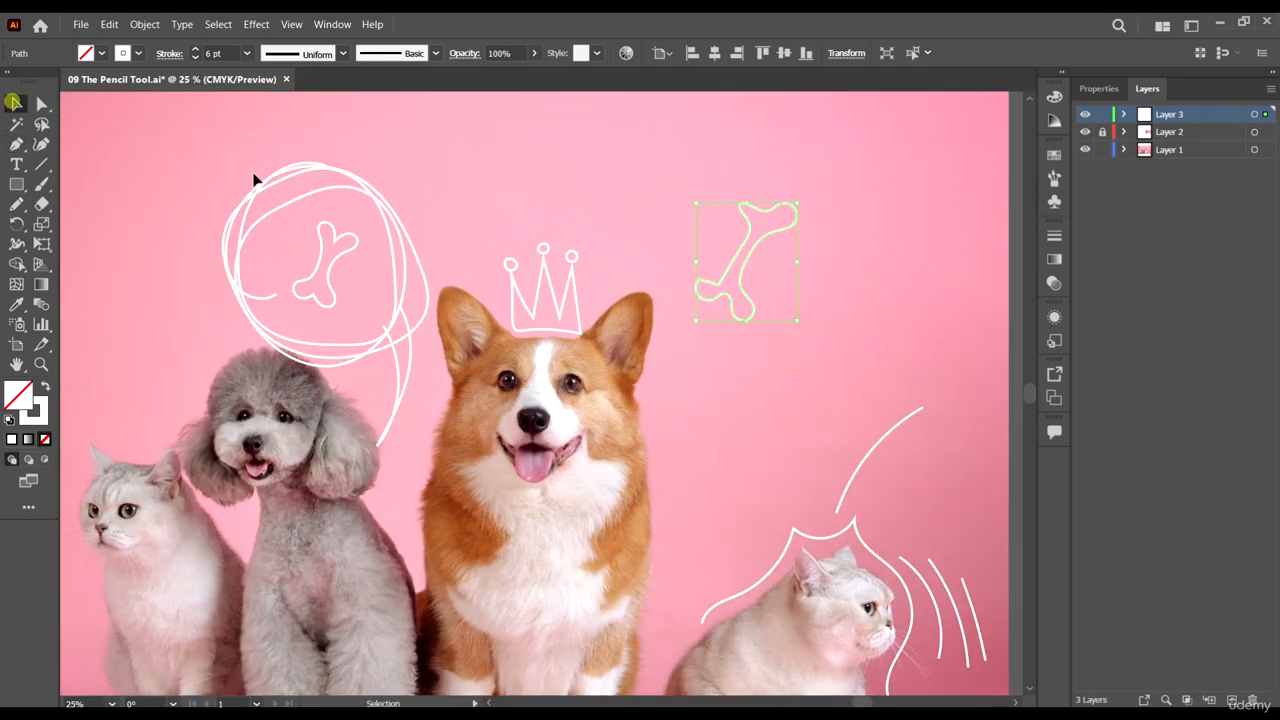
key("Delete")
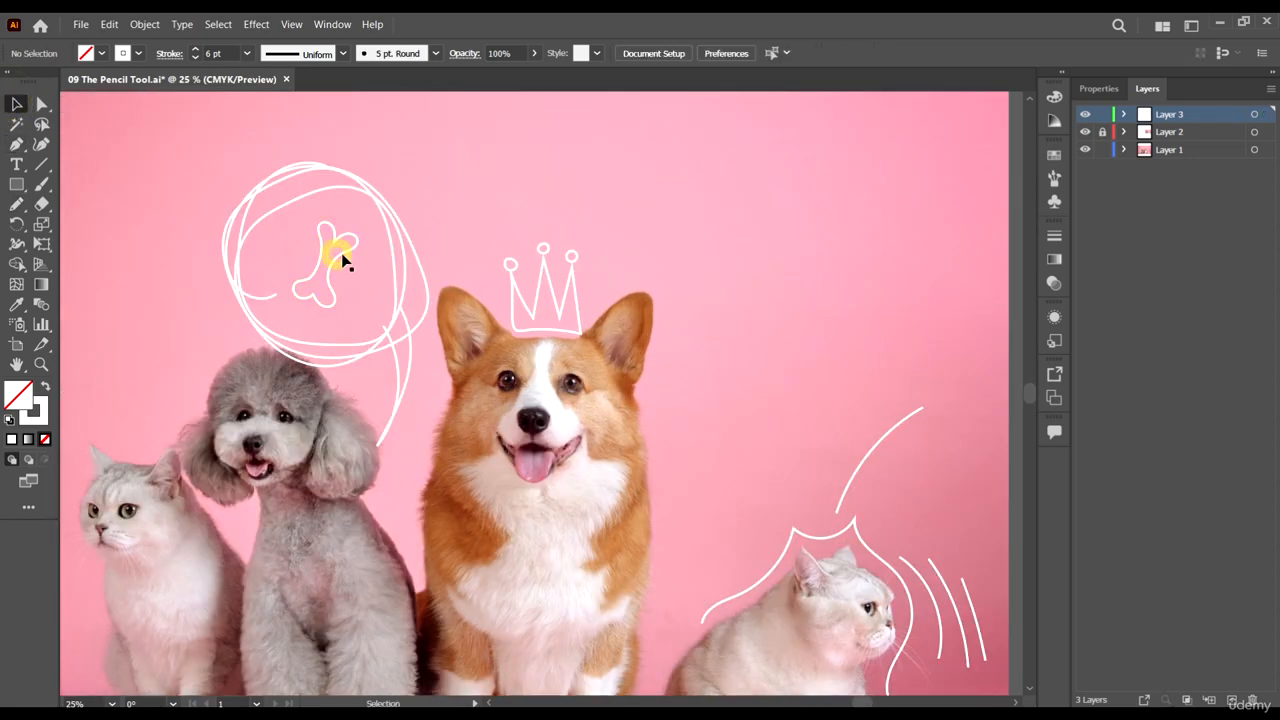
Place a copy of the poodle's bone in the empty area right of the corgi's crown and rotate it slightly clockwise.
left_click_drag(343, 260, 778, 251)
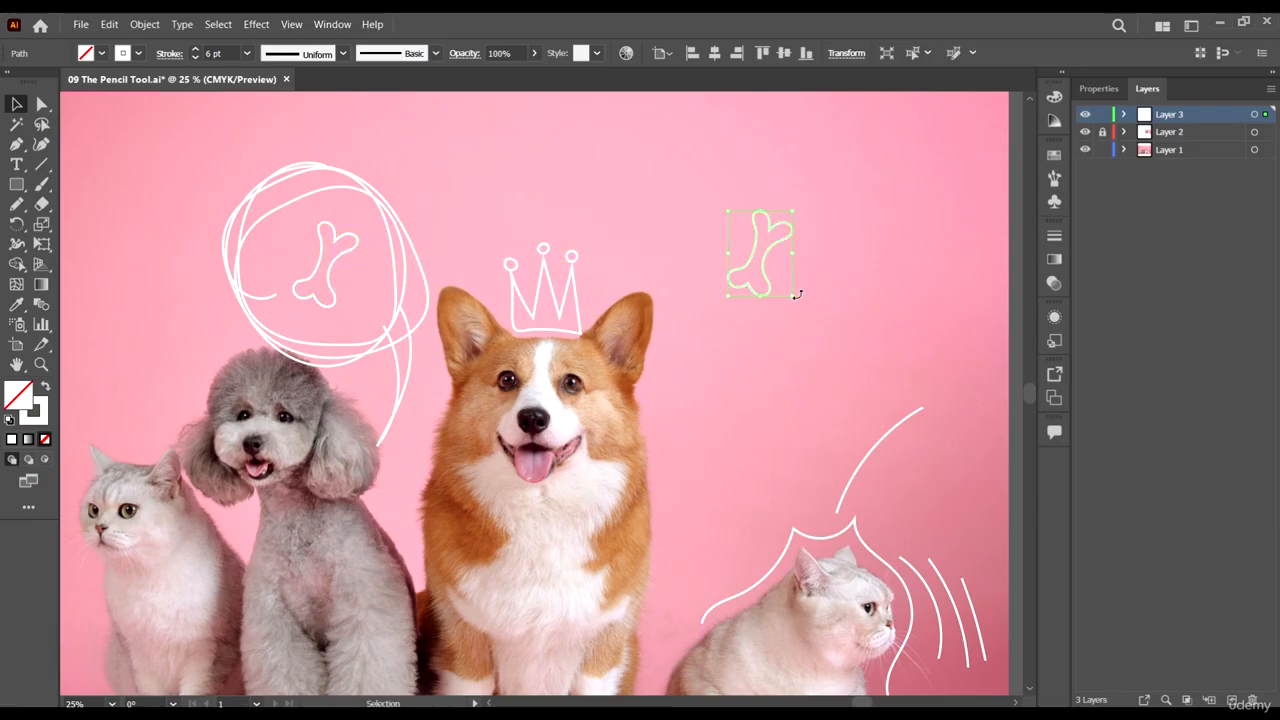
left_click_drag(797, 294, 791, 306)
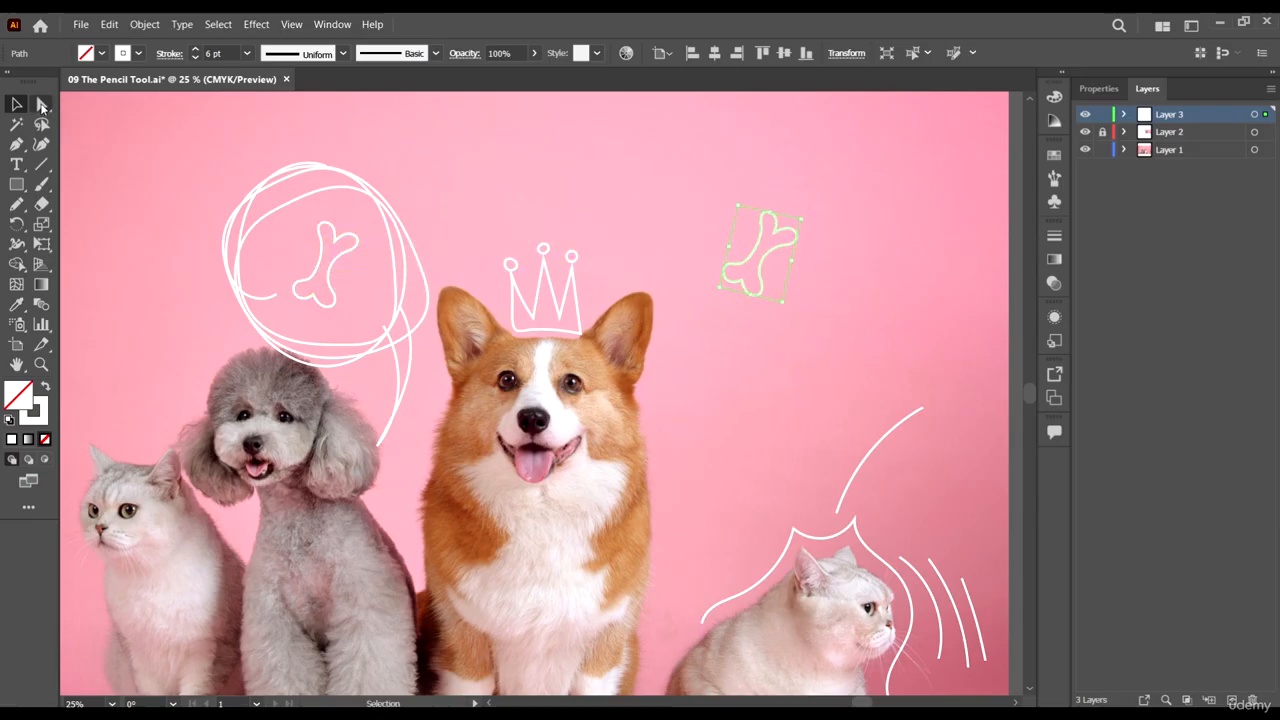
Lengthen the copied bone's shaft by moving the anchor points of its upper end up and to the right.
left_click(41, 105)
scroll(823, 200, "up", 1)
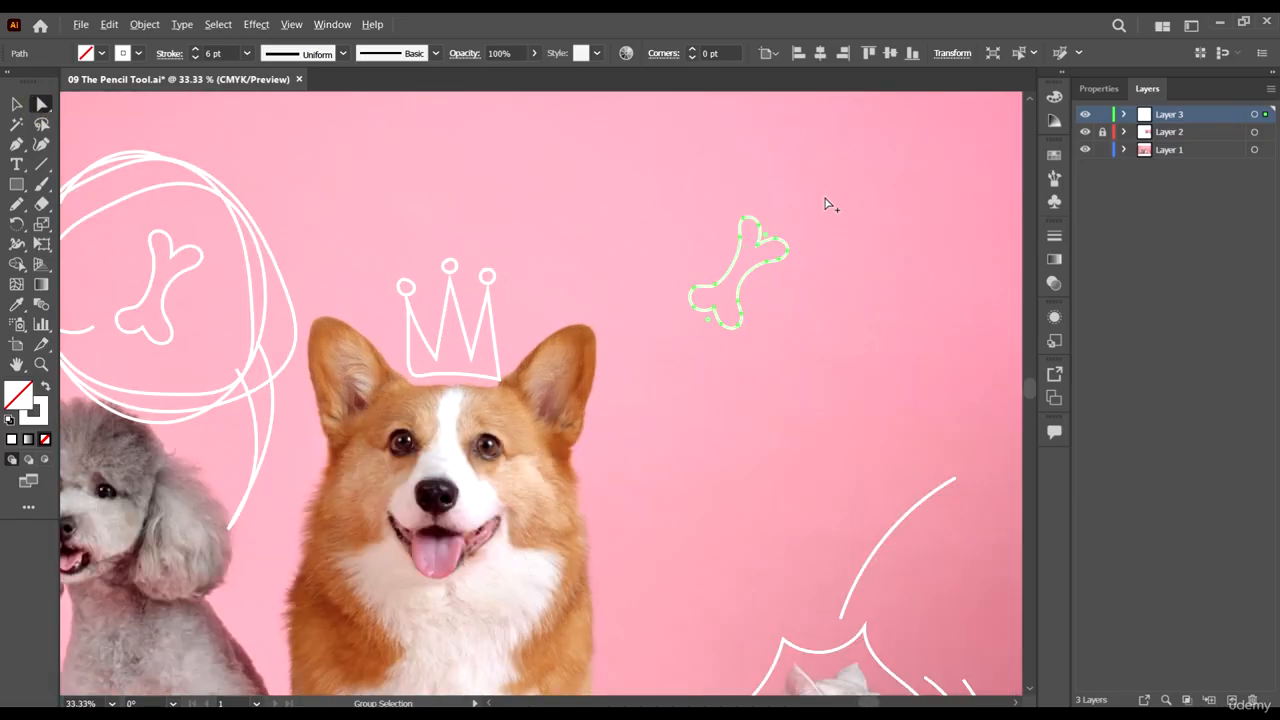
scroll(736, 196, "up", 2)
left_click_drag(697, 191, 894, 357)
left_click_drag(771, 298, 812, 234)
scroll(812, 234, "down", 2)
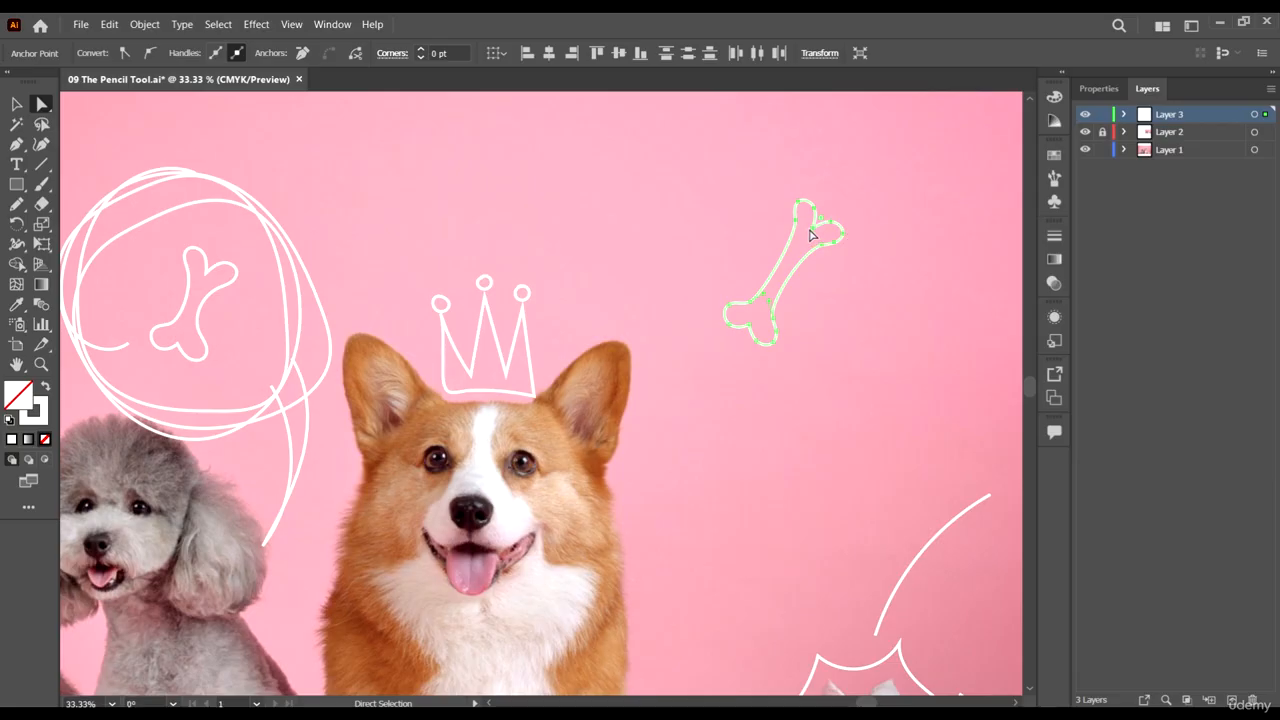
Round the sharp notches between the knobs, about 8 pt at the bone's upper end and 14 pt at its lower end.
left_click(812, 228)
scroll(814, 226, "up", 4)
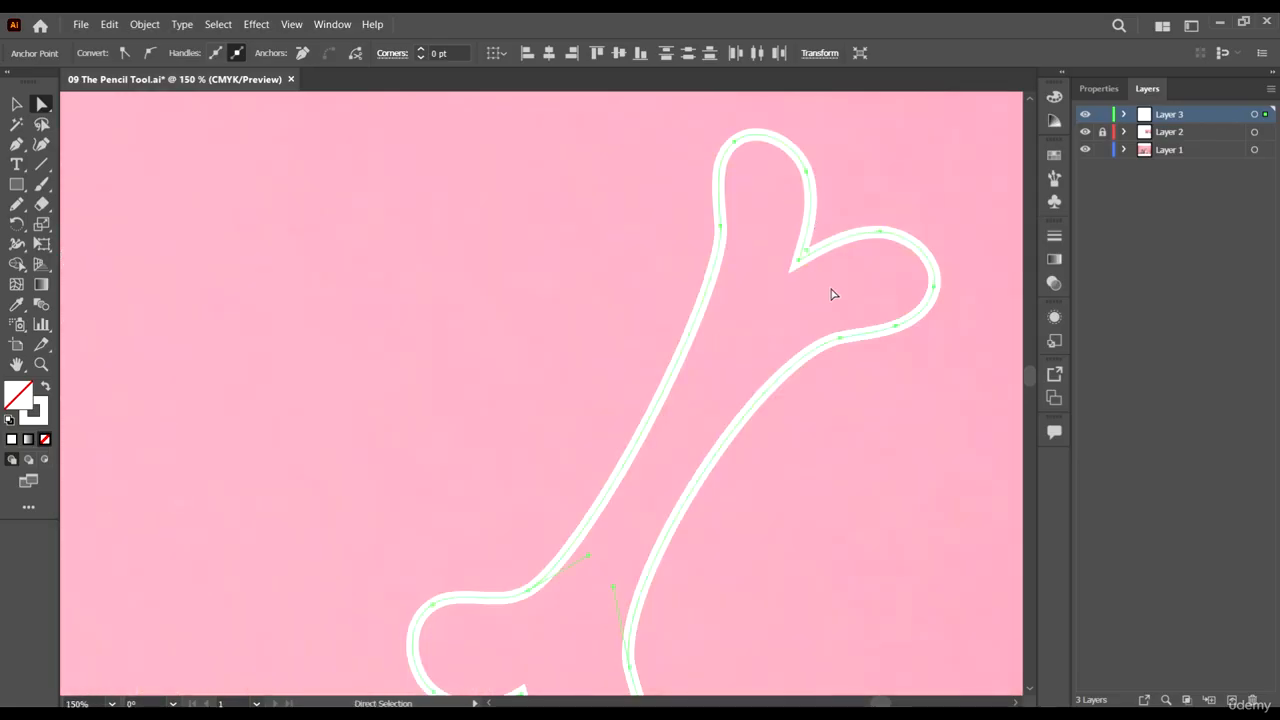
left_click_drag(831, 289, 808, 256)
mouse_move(852, 232)
left_mouse_down()
mouse_move(851, 255)
mouse_move(863, 248)
mouse_move(832, 237)
left_mouse_up()
scroll(831, 238, "down", 3)
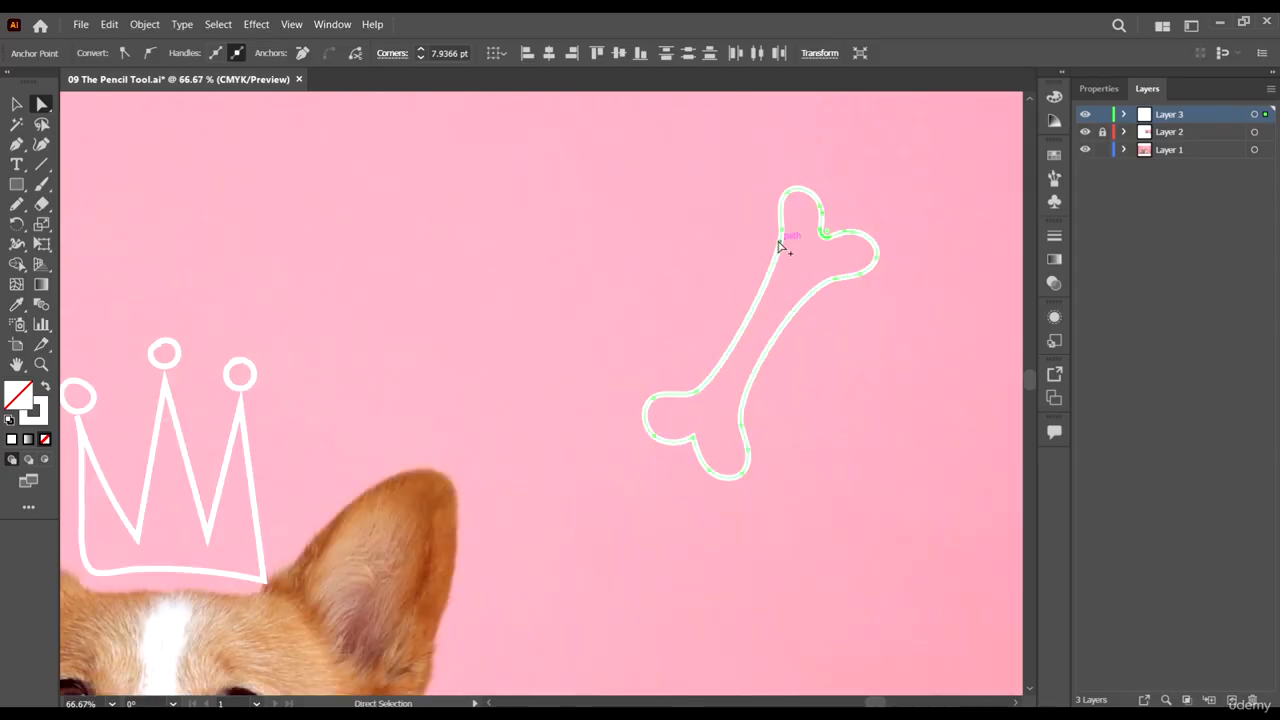
scroll(686, 457, "up", 3)
left_click(686, 441)
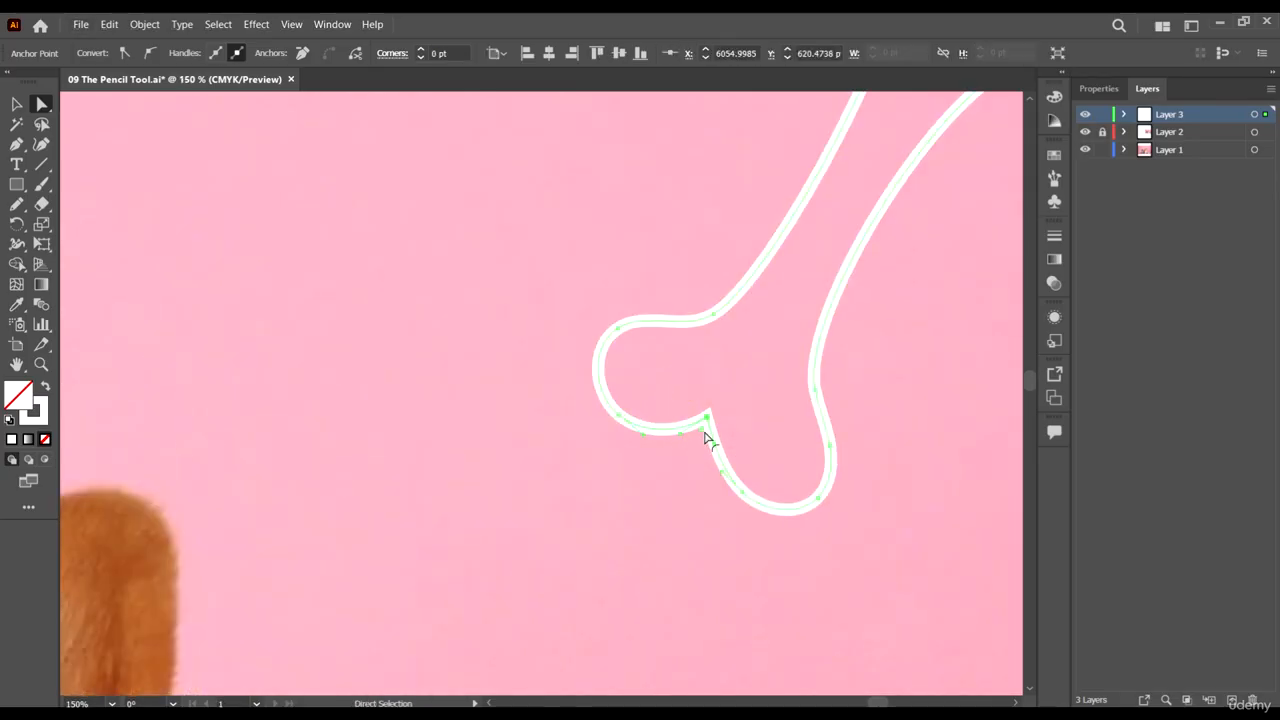
left_click_drag(706, 438, 694, 457)
scroll(670, 400, "down", 5)
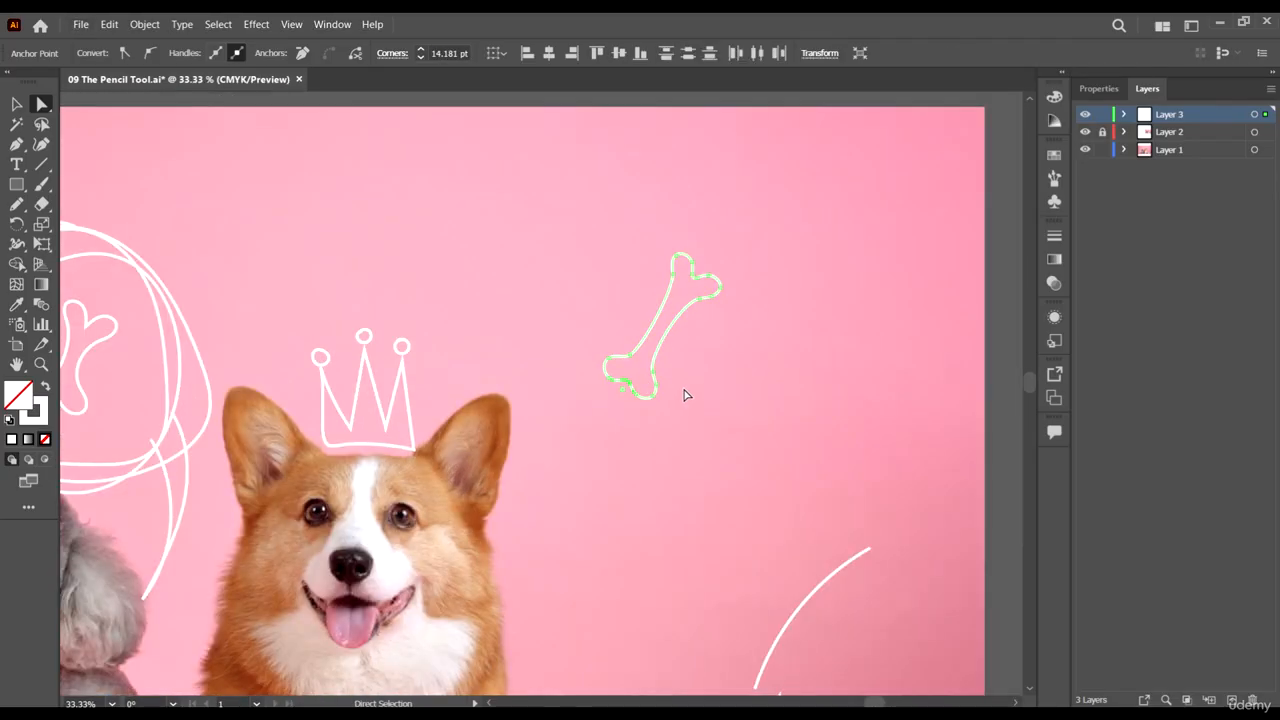
Lengthen the bone further by moving the anchor points of its lower end down and to the left.
scroll(695, 420, "up", 1)
scroll(565, 415, "up", 2)
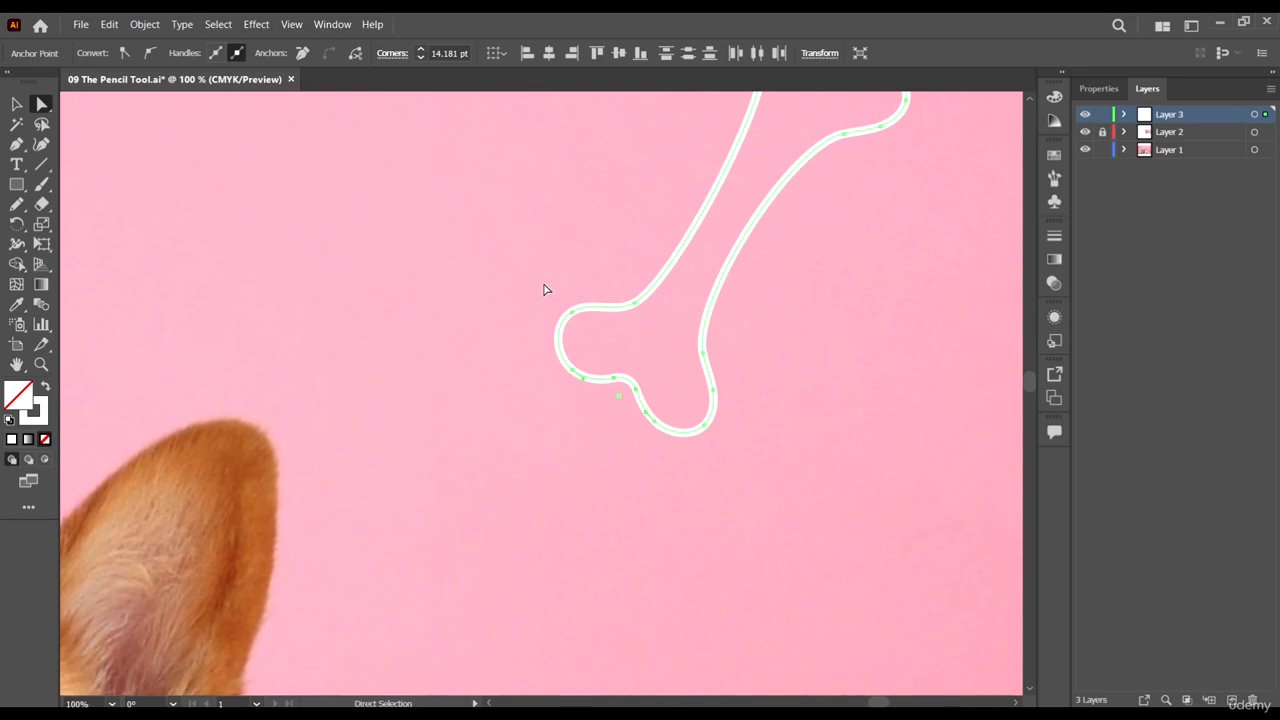
left_click_drag(500, 257, 786, 509)
left_click(694, 349)
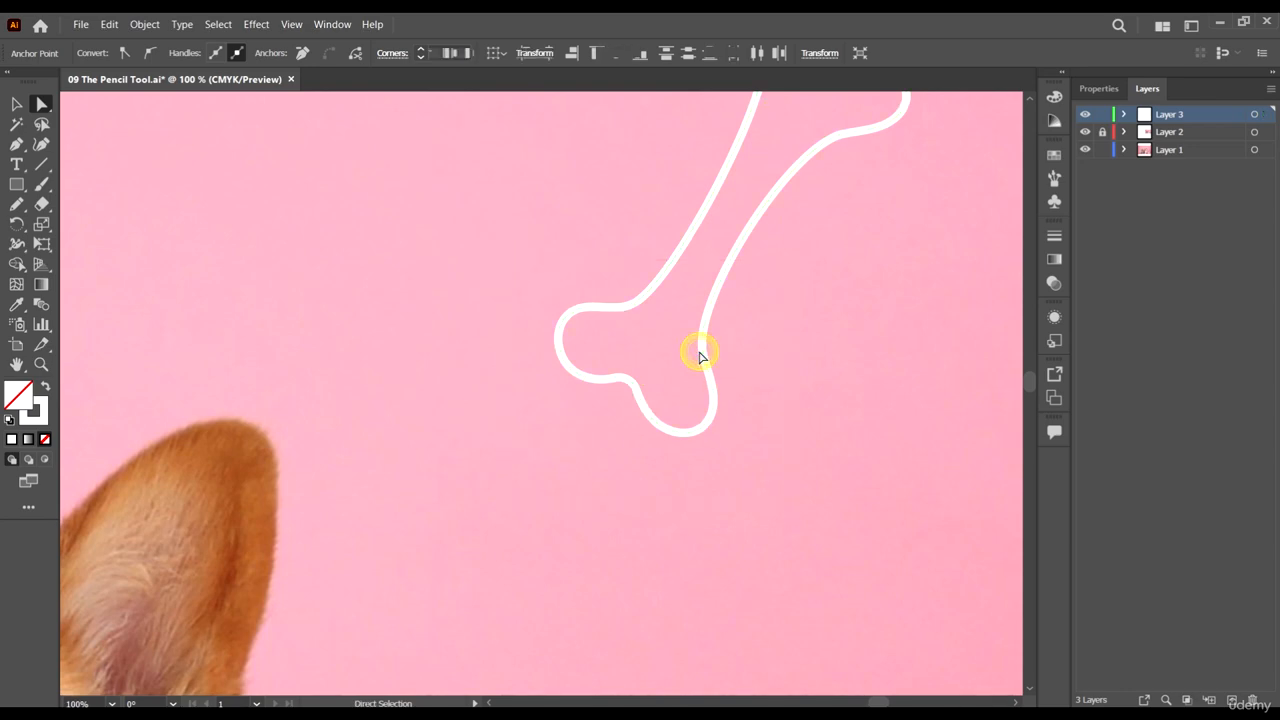
left_click_drag(466, 257, 816, 508)
left_click(700, 352)
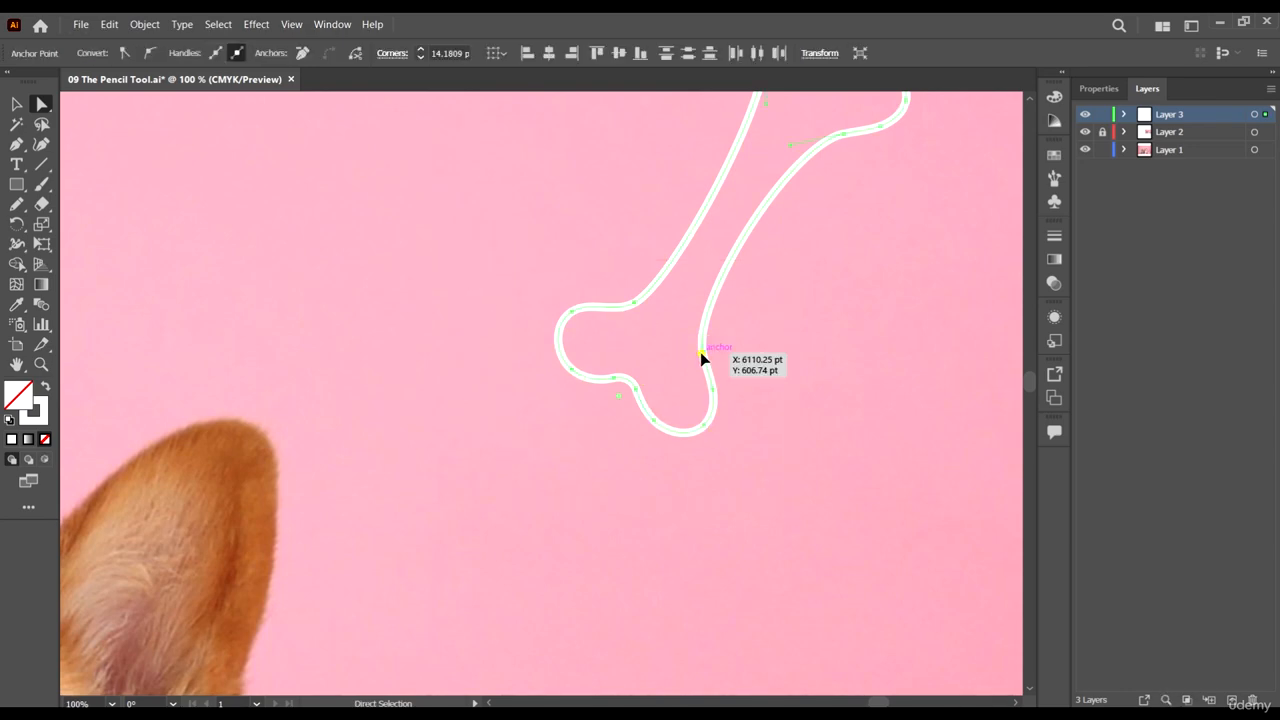
scroll(680, 400, "down", 5)
scroll(584, 380, "up", 1)
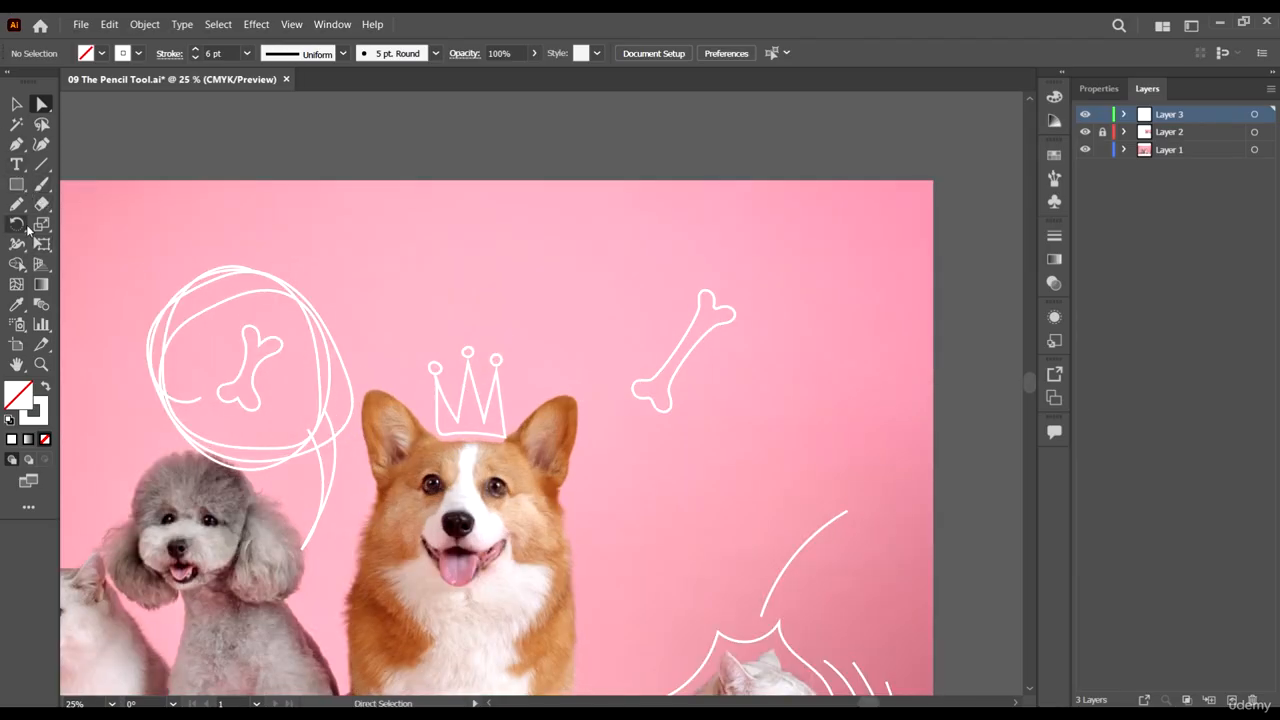
Draw a closed, scalloped cloud outline around the copied bone with the Pencil tool, modelled on the example's thought bubble.
left_click(16, 203)
scroll(601, 279, "down", 1)
scroll(602, 276, "down", 1)
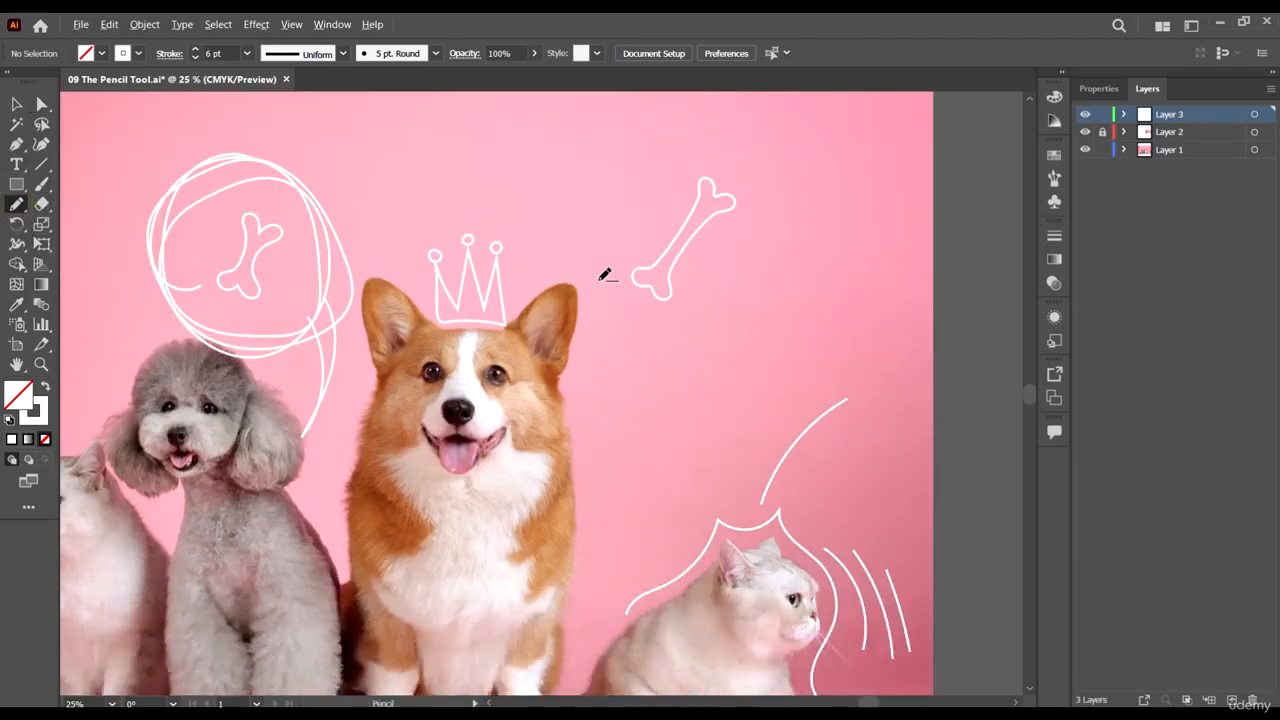
scroll(620, 255, "down", 3)
scroll(650, 240, "up", 4)
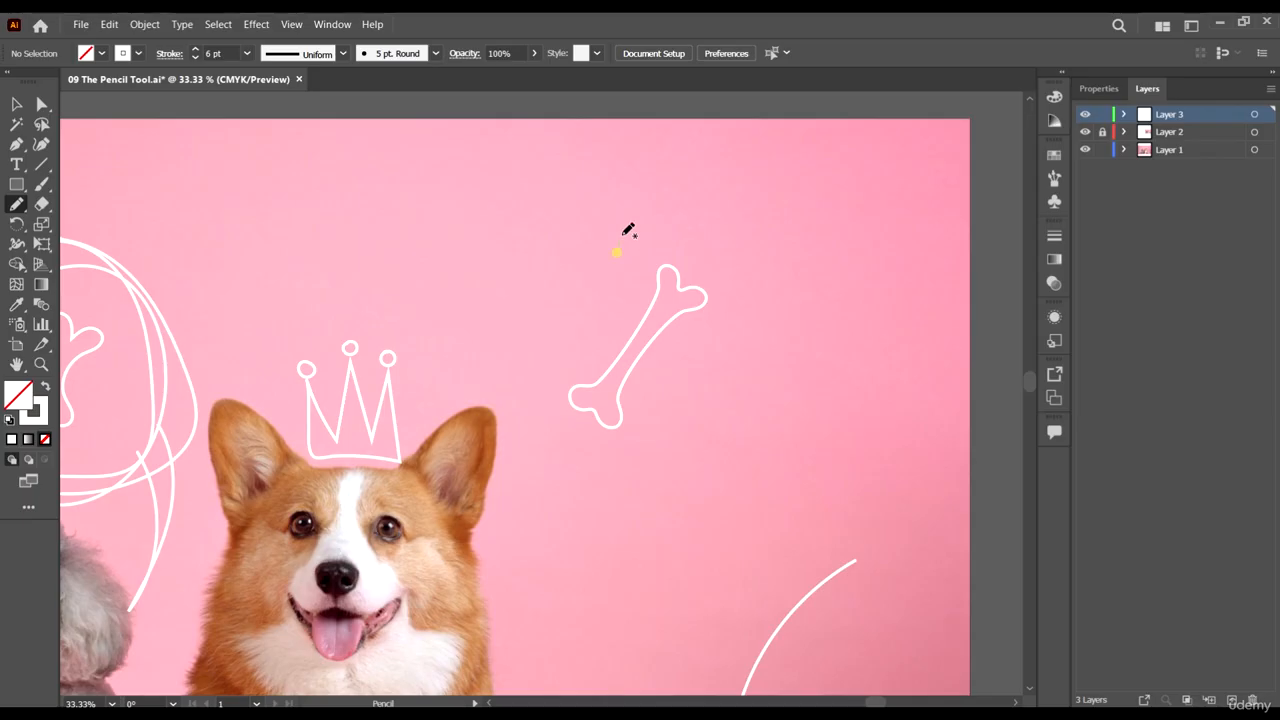
left_click_drag(617, 250, 669, 238)
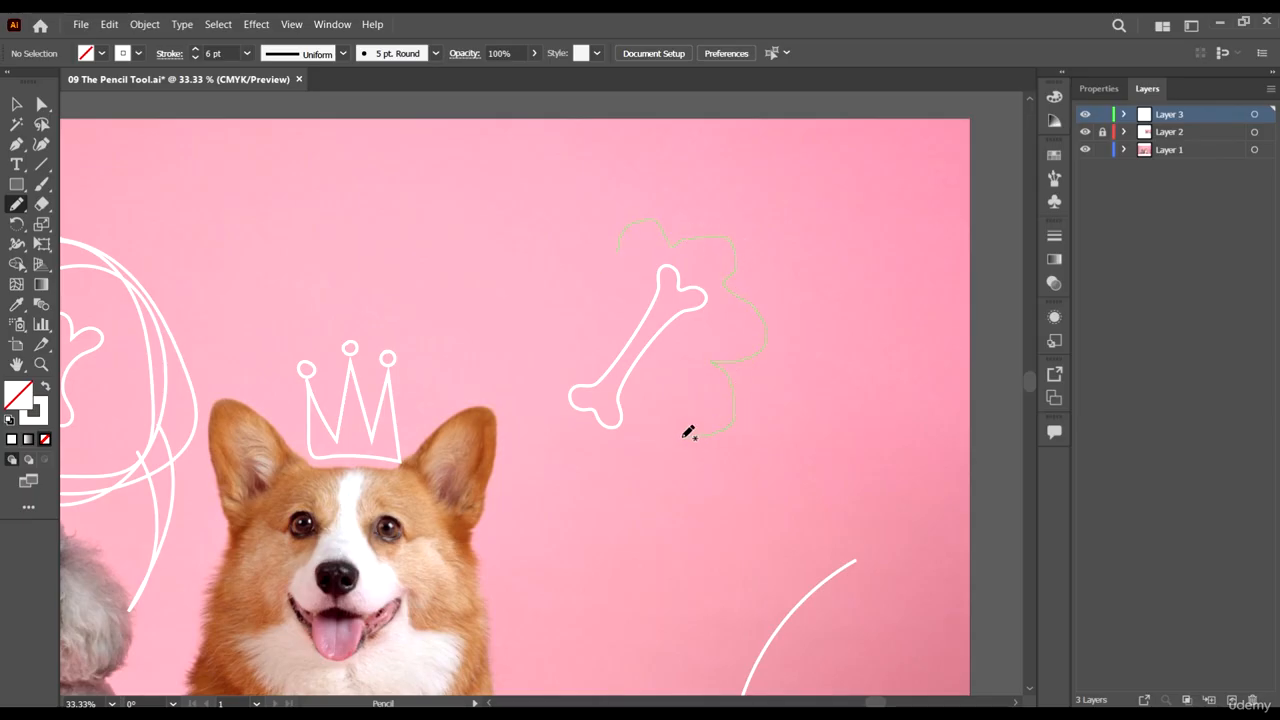
left_click_drag(656, 475, 604, 454)
left_click_drag(749, 229, 752, 232)
scroll(808, 310, "down", 3)
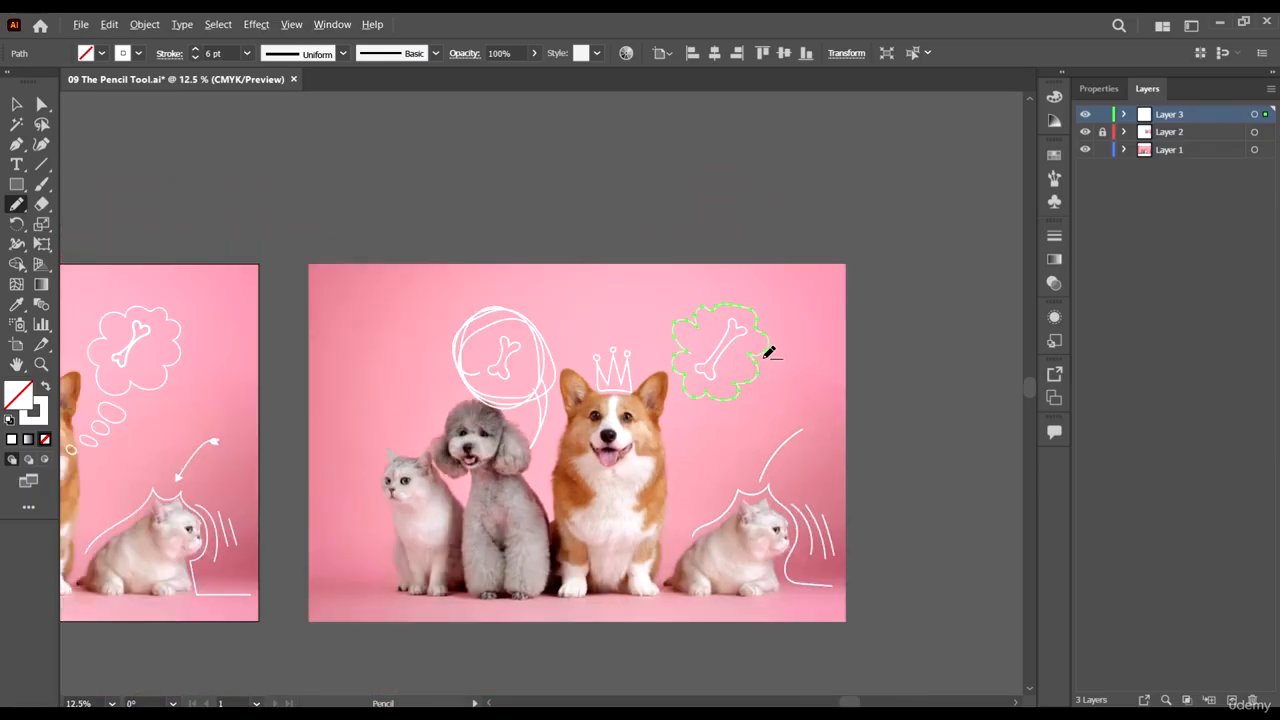
Draw a trail of five small closed bubbles from beneath the cloud down to the corgi's chest.
scroll(624, 418, "up", 1)
mouse_move(741, 405)
left_mouse_down()
mouse_move(722, 429)
mouse_move(693, 435)
mouse_move(728, 430)
mouse_move(681, 465)
mouse_move(706, 474)
mouse_move(687, 457)
mouse_move(664, 489)
mouse_move(674, 484)
mouse_move(642, 486)
left_mouse_up()
scroll(762, 450, "down", 1)
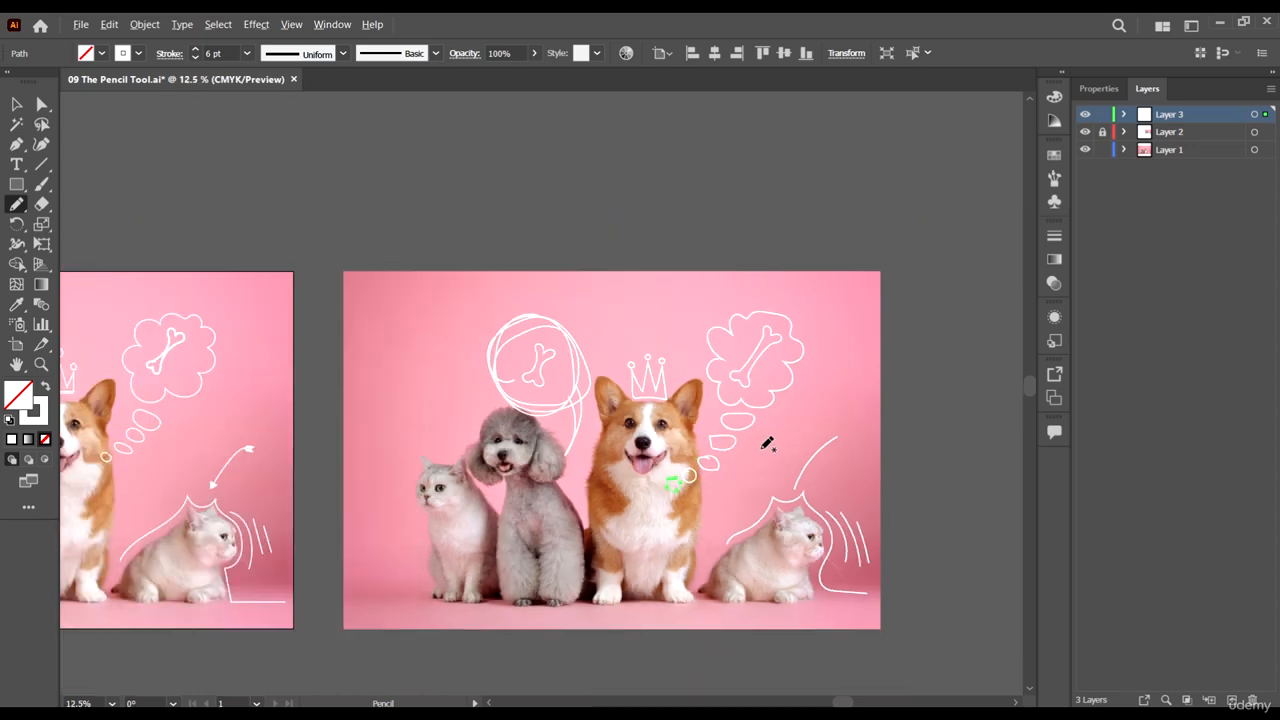
Replace the two misshapen middle trail bubbles with rounder ovals and remove the extra circle on the corgi's chest.
scroll(743, 458, "up", 4)
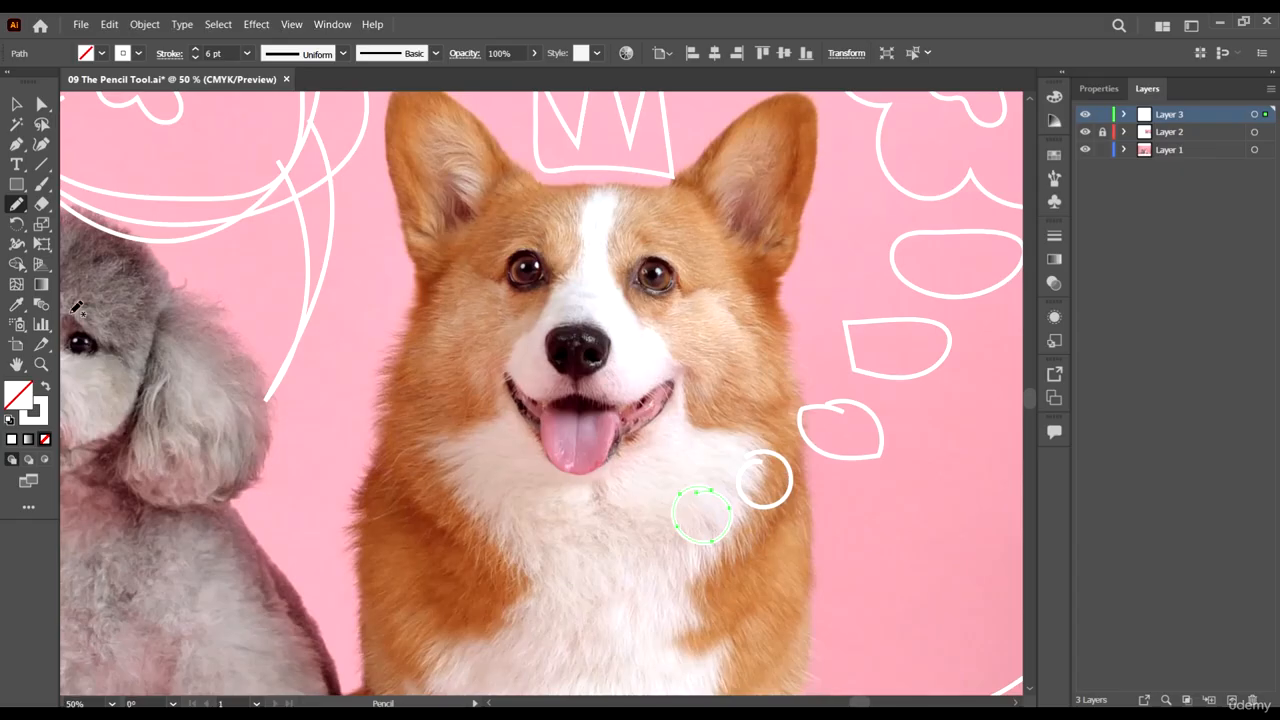
left_click(16, 104)
key("ctrl+minus")
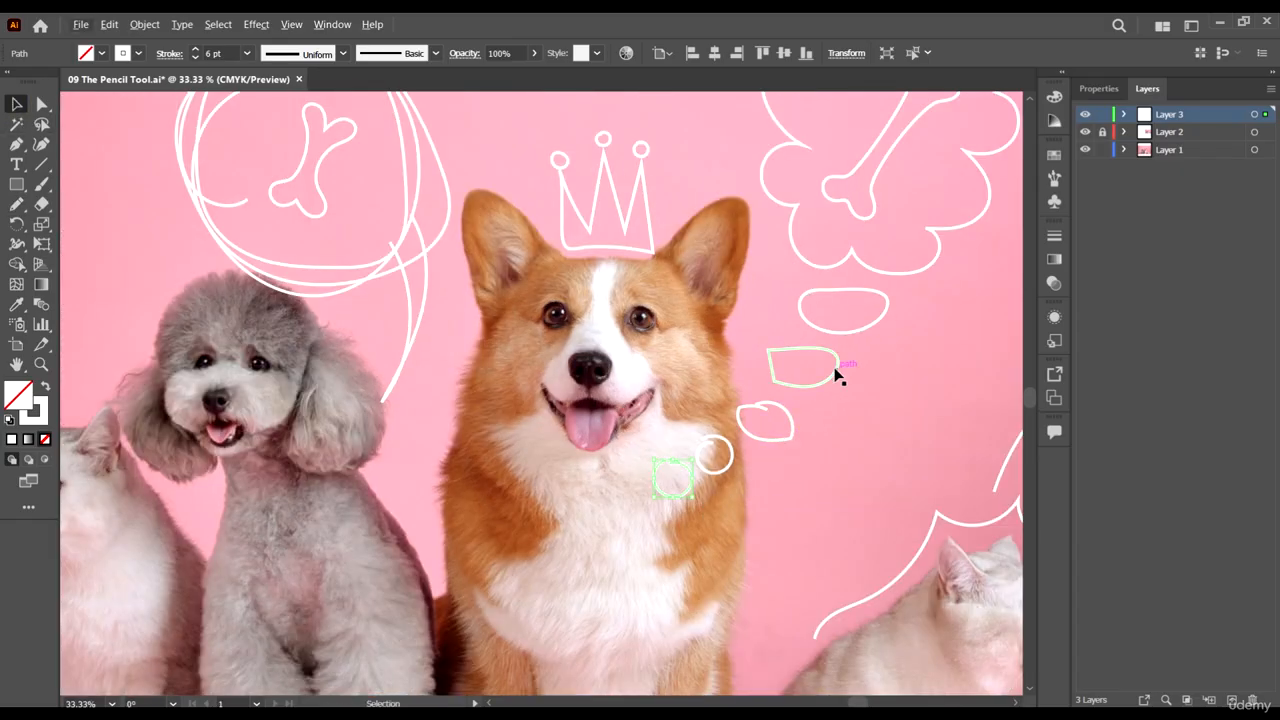
key("Delete")
left_click_drag(688, 478, 849, 376)
left_click(897, 347)
scroll(801, 334, "down", 3)
scroll(832, 336, "up", 2)
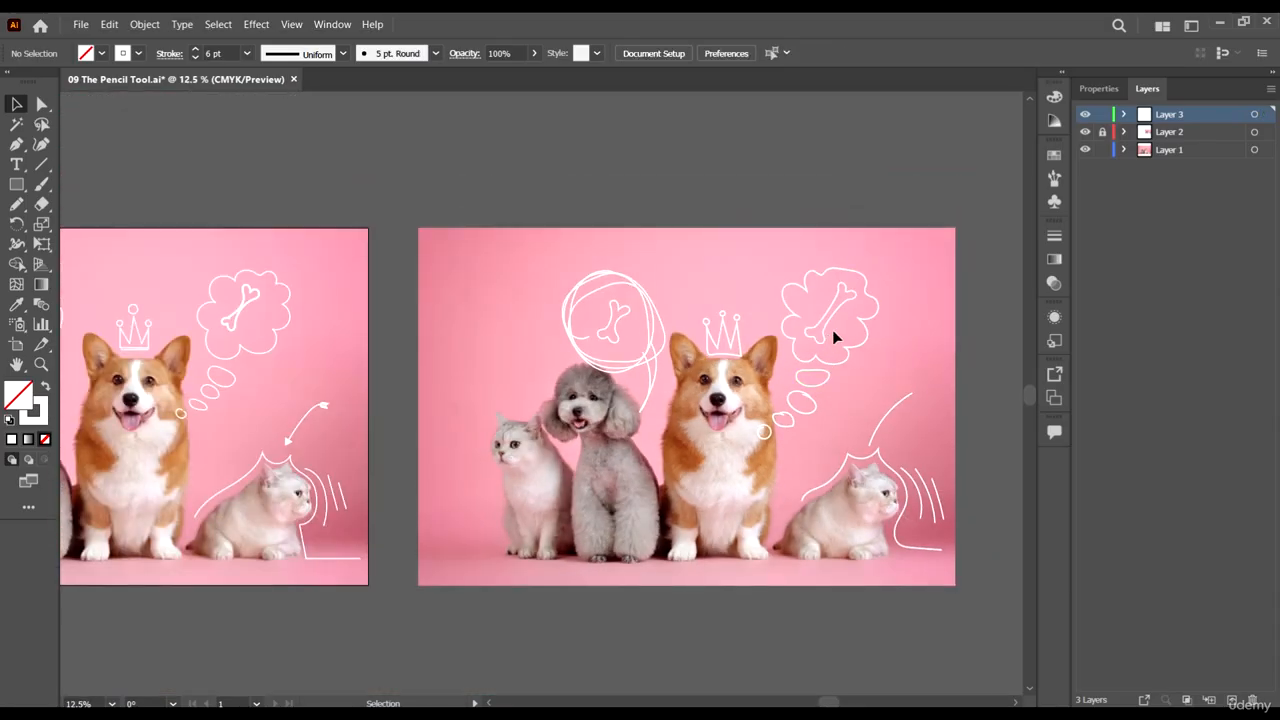
Draw a dollar sign with the Pencil tool above the sitting cat beside the poodle: an S curve crossed by two vertical strokes.
scroll(808, 321, "left", 2)
scroll(843, 340, "down", 3)
scroll(700, 320, "up", 3)
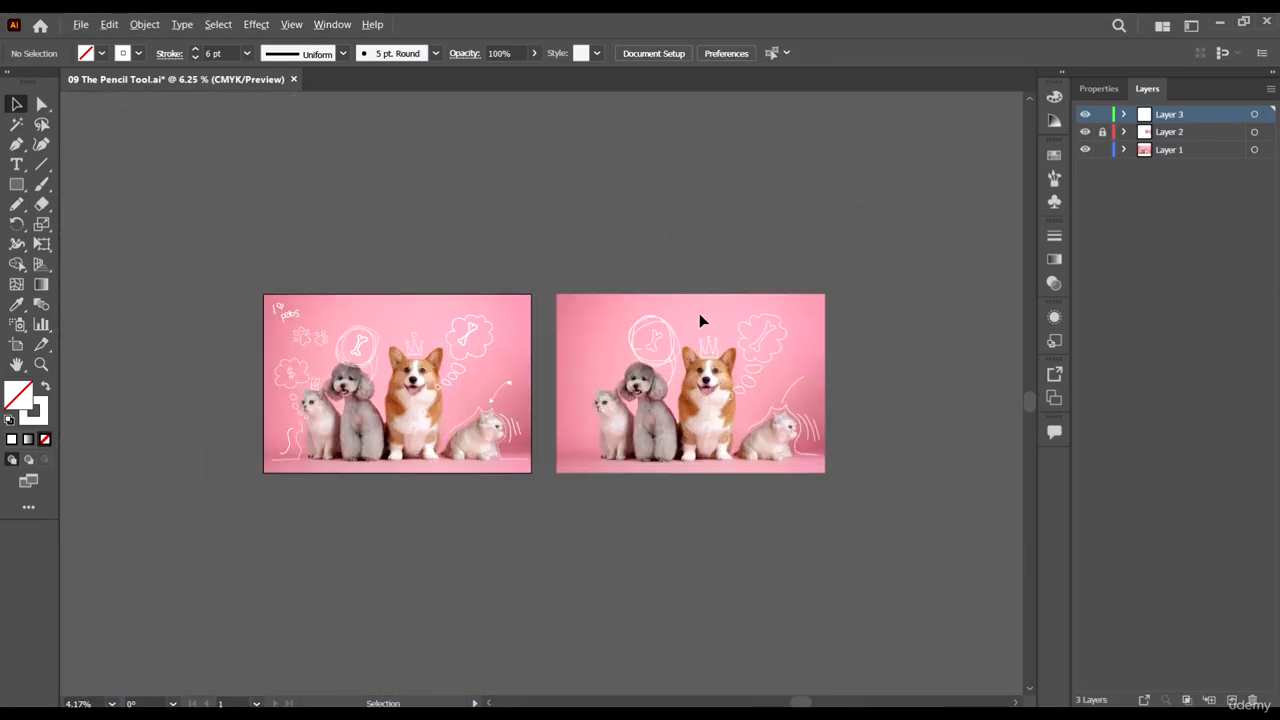
scroll(733, 393, "left", 3)
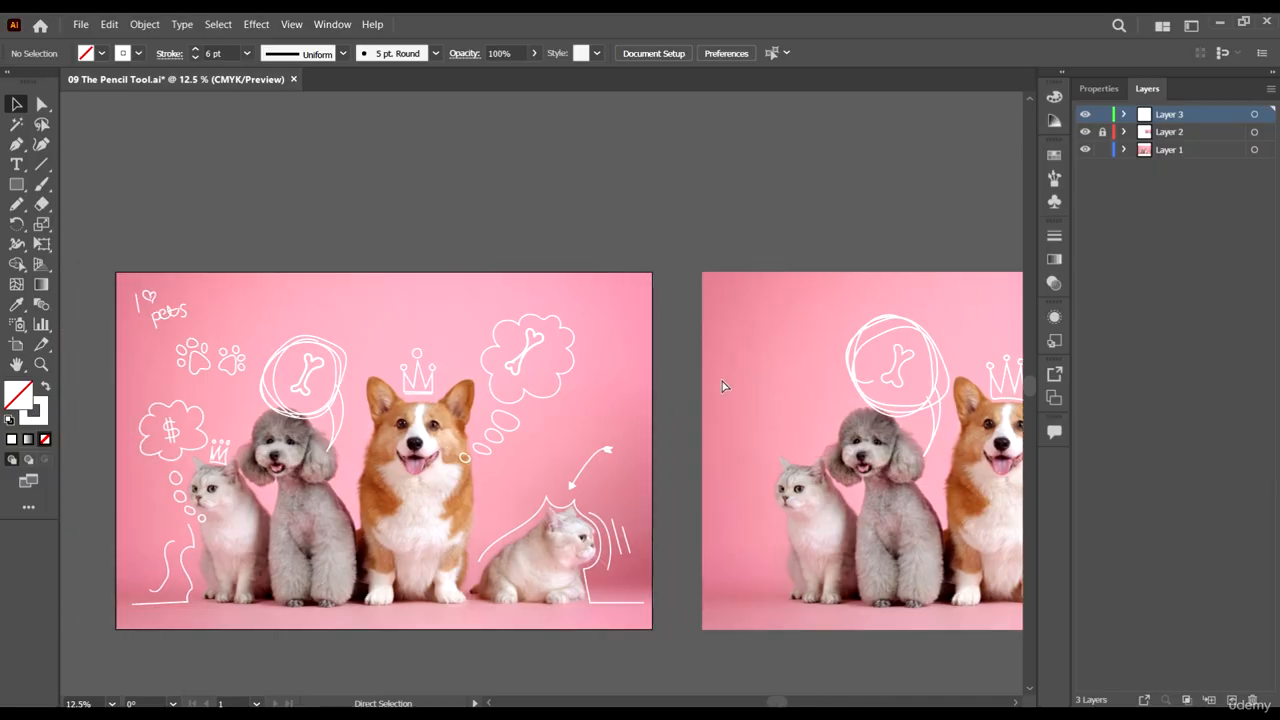
scroll(720, 383, "down", 1)
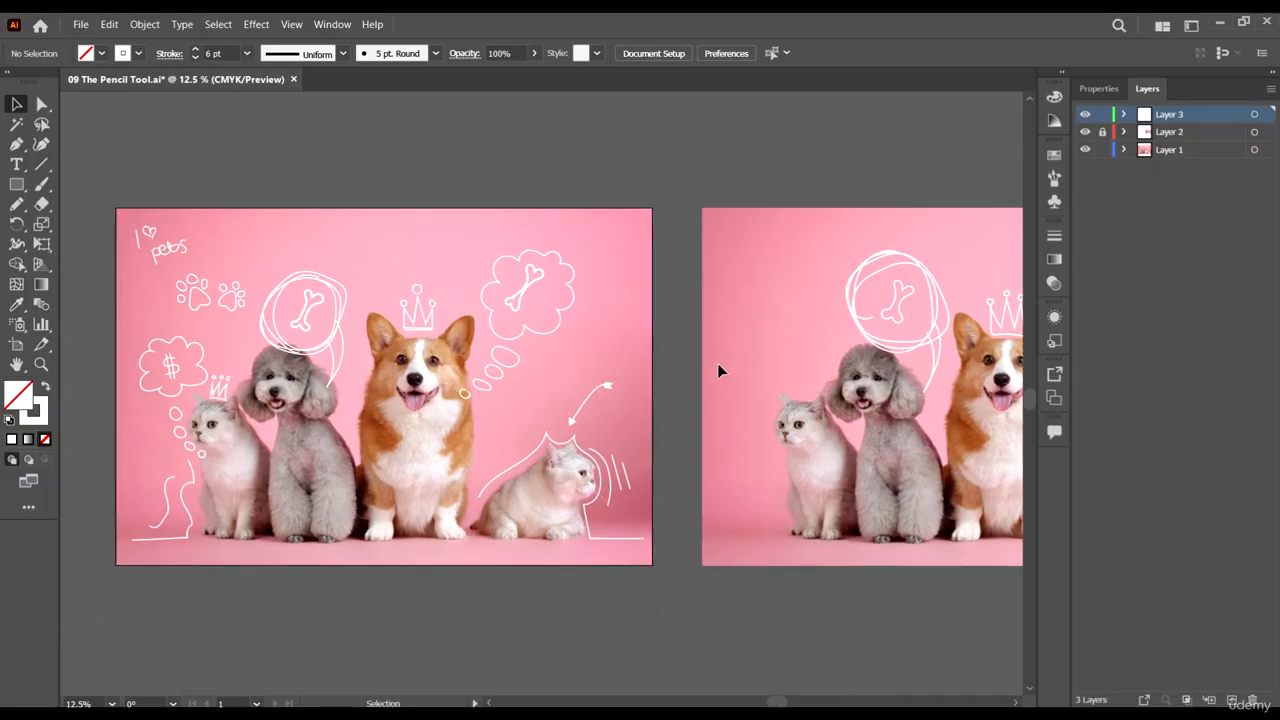
left_click(14, 206)
scroll(810, 372, "up", 1)
scroll(811, 380, "down", 2)
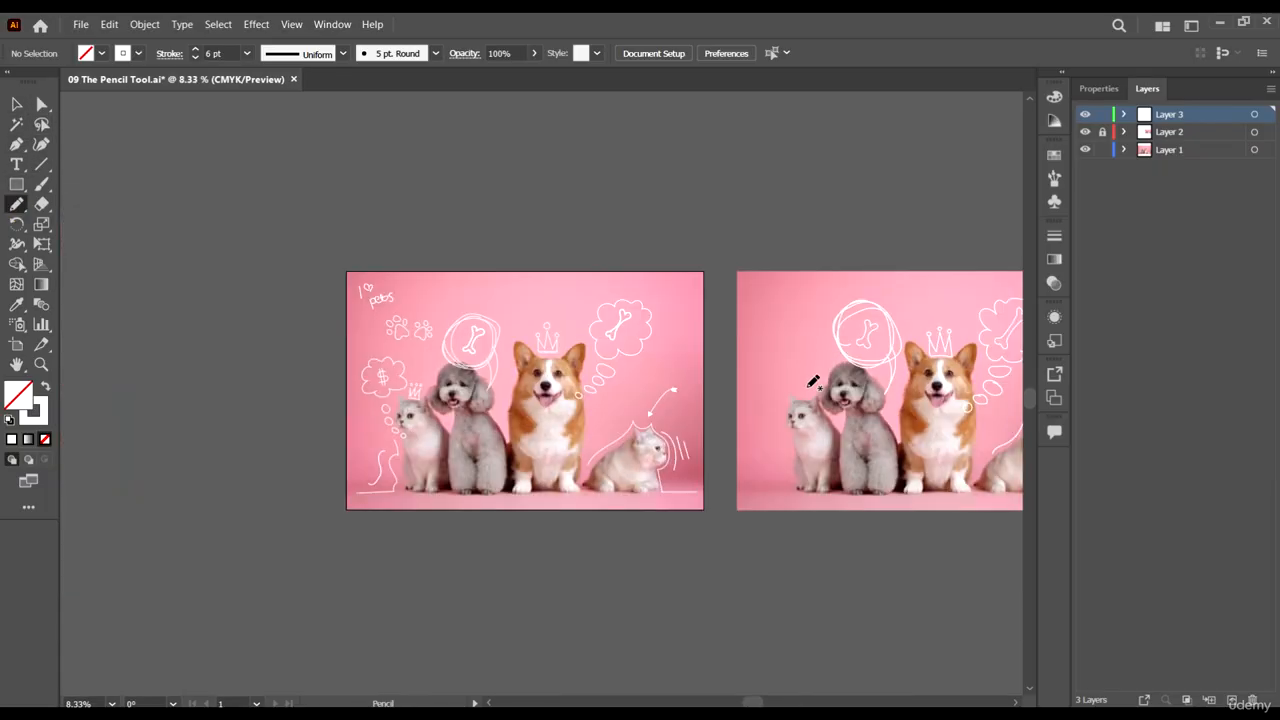
scroll(812, 378, "up", 3)
scroll(806, 374, "up", 1)
mouse_move(806, 330)
left_mouse_down()
mouse_move(766, 327)
mouse_move(760, 343)
mouse_move(814, 351)
mouse_move(780, 372)
mouse_move(750, 370)
left_mouse_up()
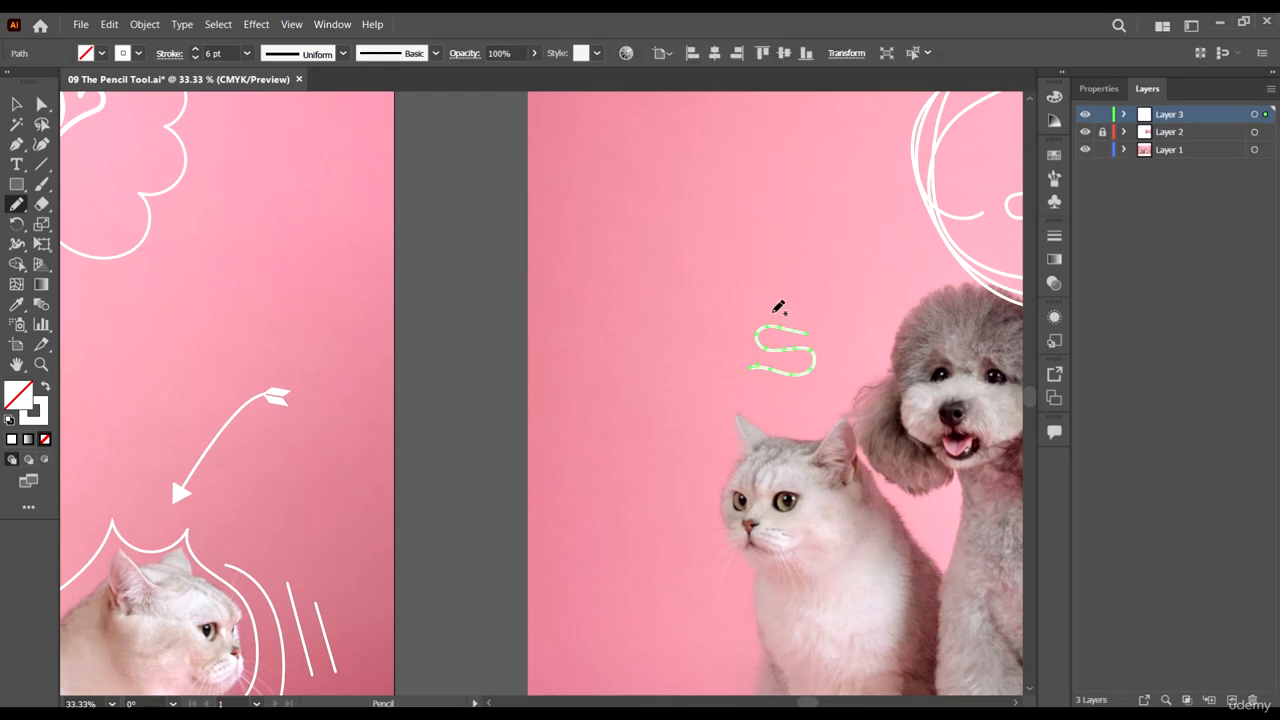
left_click_drag(776, 312, 780, 388)
left_click_drag(794, 314, 797, 390)
Draw a closed, scalloped cloud outline around the dollar sign, modelled on the example's thought bubble.
scroll(916, 318, "down", 1)
scroll(908, 296, "down", 1)
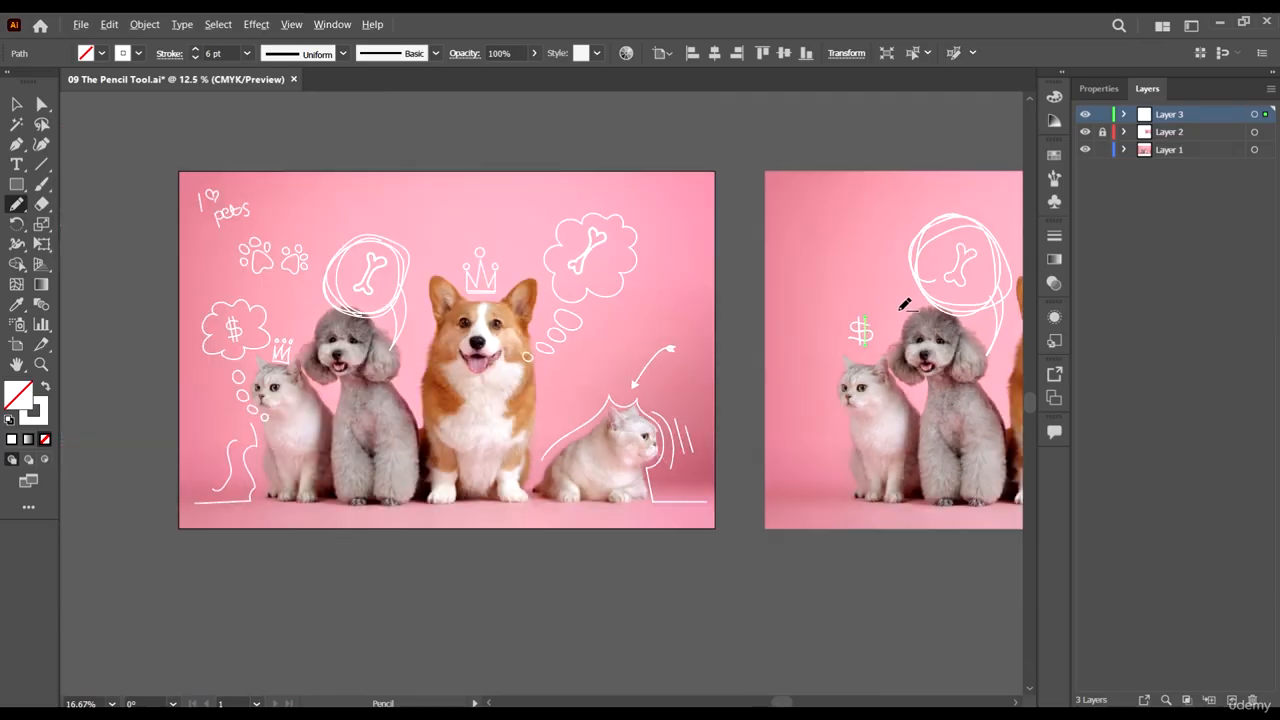
scroll(820, 300, "up", 2)
mouse_move(797, 296)
left_mouse_down()
mouse_move(826, 304)
mouse_move(846, 292)
mouse_move(883, 347)
mouse_move(841, 400)
left_mouse_up()
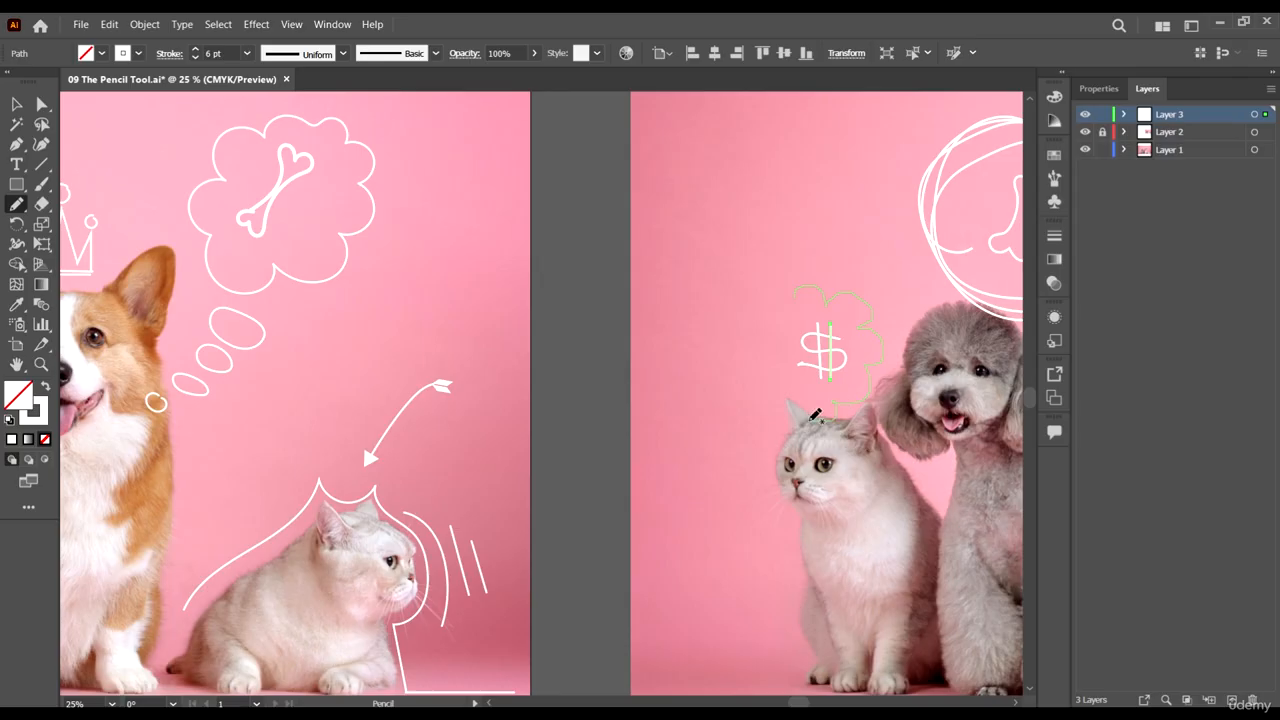
left_click_drag(781, 369, 748, 345)
left_click_drag(801, 296, 803, 300)
scroll(823, 362, "down", 2)
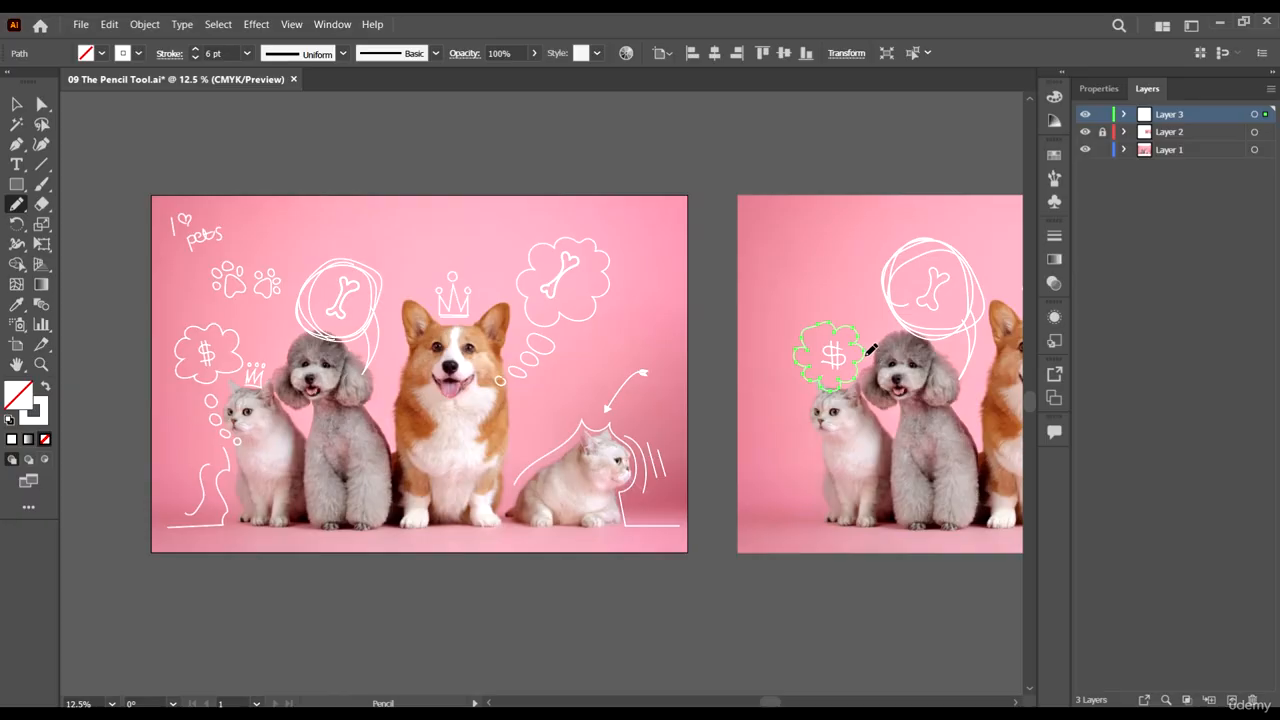
Draw a trail of small bubbles from beneath the dollar-sign cloud down past the sitting cat's face.
scroll(870, 345, "up", 1)
scroll(842, 398, "down", 1)
scroll(800, 370, "up", 2)
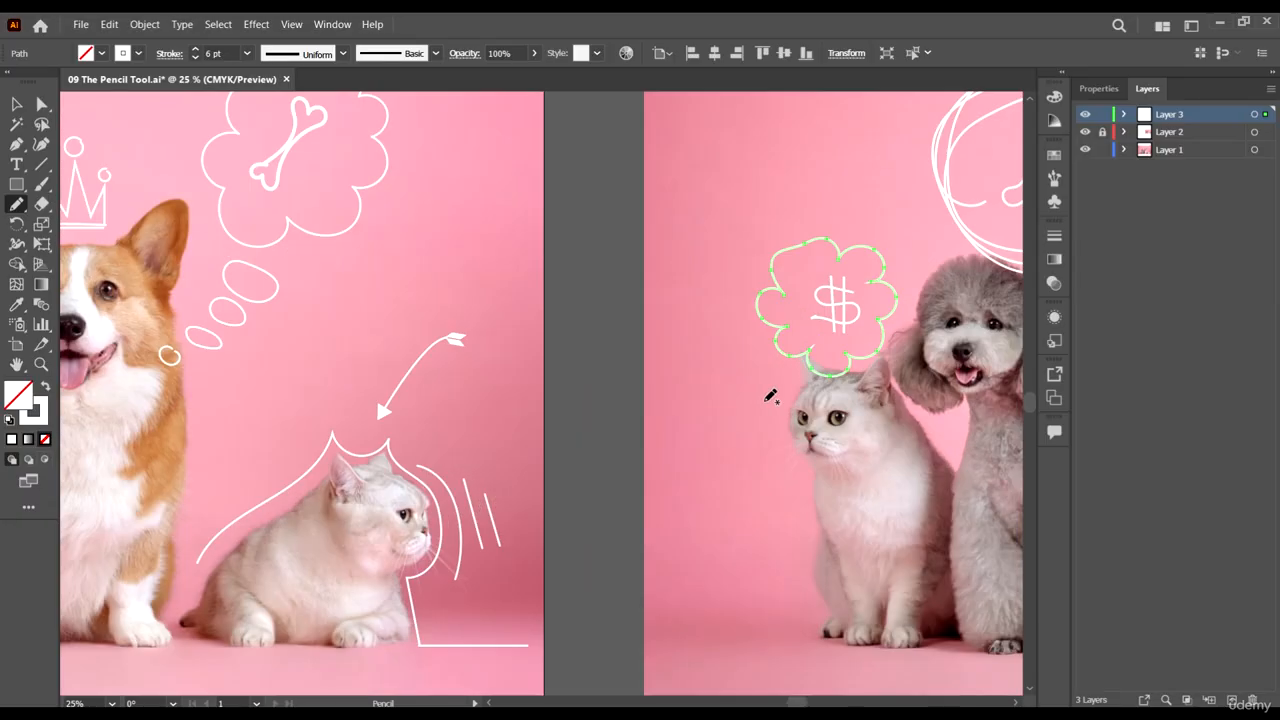
mouse_move(790, 380)
left_mouse_down()
mouse_move(797, 465)
mouse_move(791, 452)
mouse_move(822, 488)
mouse_move(815, 475)
left_mouse_up()
scroll(805, 438, "down", 2)
scroll(533, 421, "down", 2)
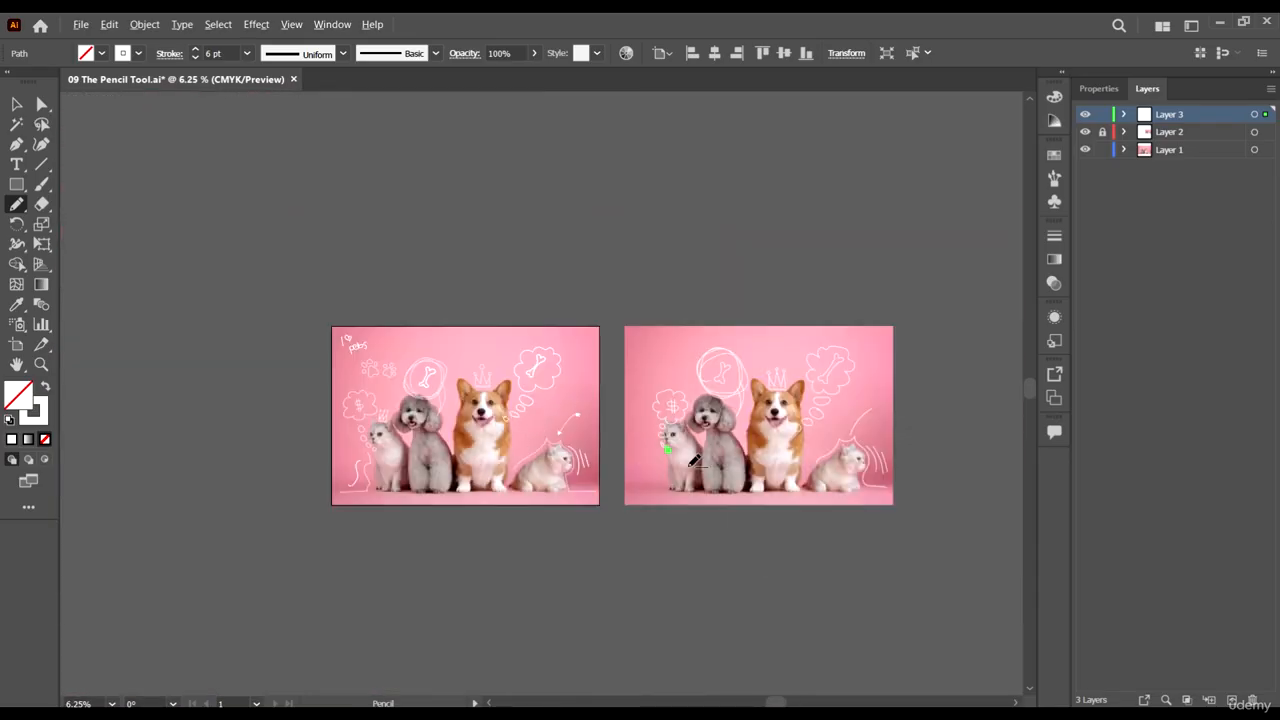
Draw a contour line down the sitting cat's back and along the floor, plus a second S-shaped line beside it.
scroll(686, 504, "up", 3)
scroll(612, 366, "down", 2)
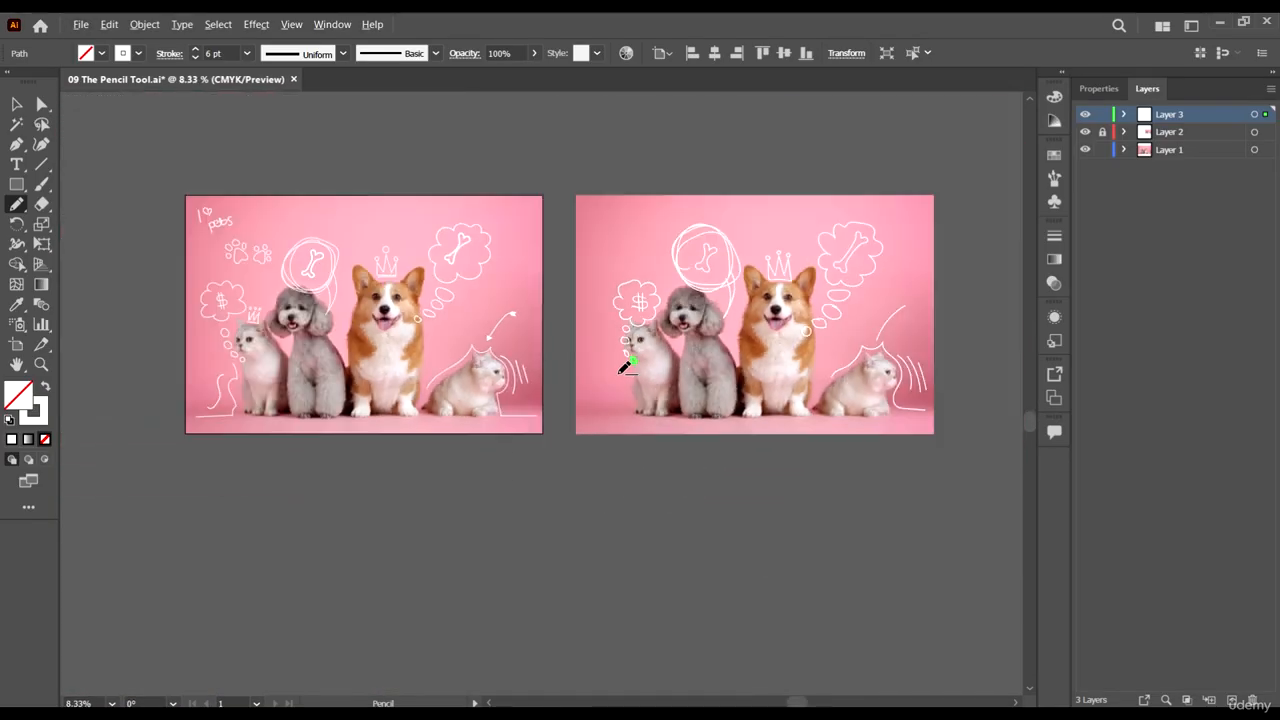
scroll(624, 368, "up", 4)
mouse_move(666, 372)
left_mouse_down()
mouse_move(668, 474)
mouse_move(683, 520)
mouse_move(672, 556)
mouse_move(502, 558)
left_mouse_up()
scroll(728, 482, "down", 3)
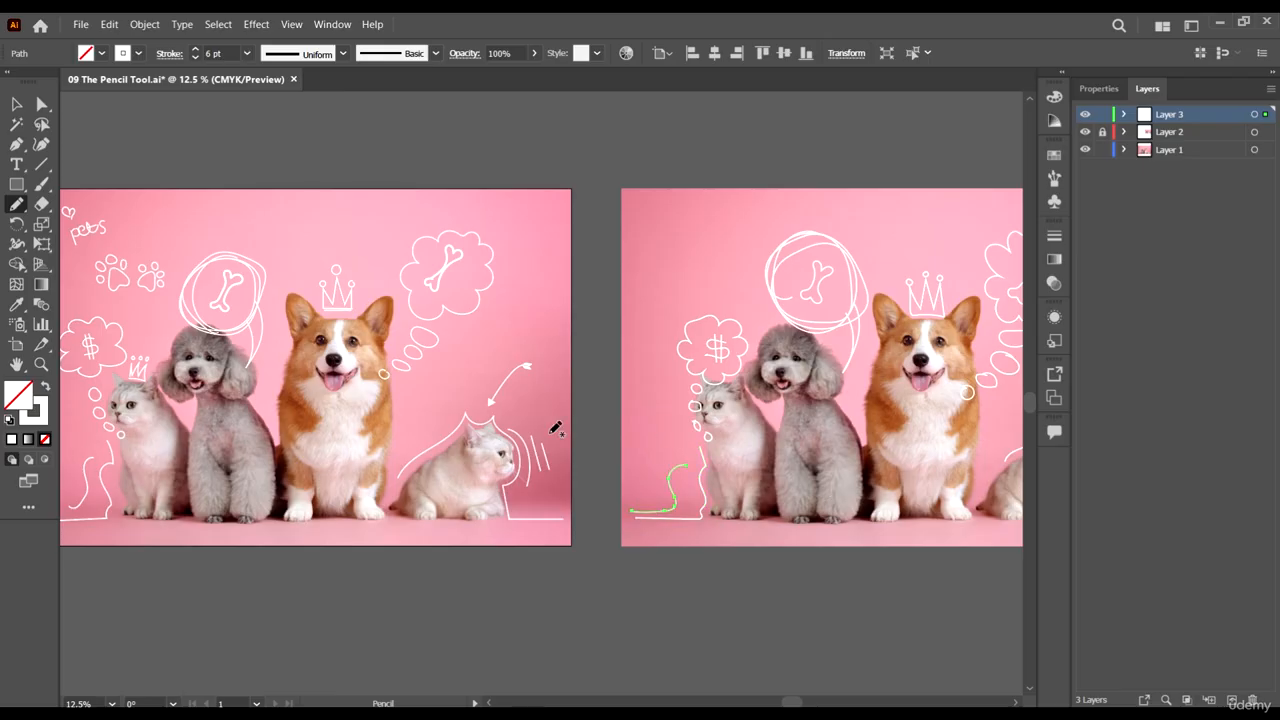
Compare the doodles on the practice photo with those on the finished example.
scroll(550, 425, "down", 2)
scroll(675, 439, "up", 1)
scroll(745, 431, "down", 1)
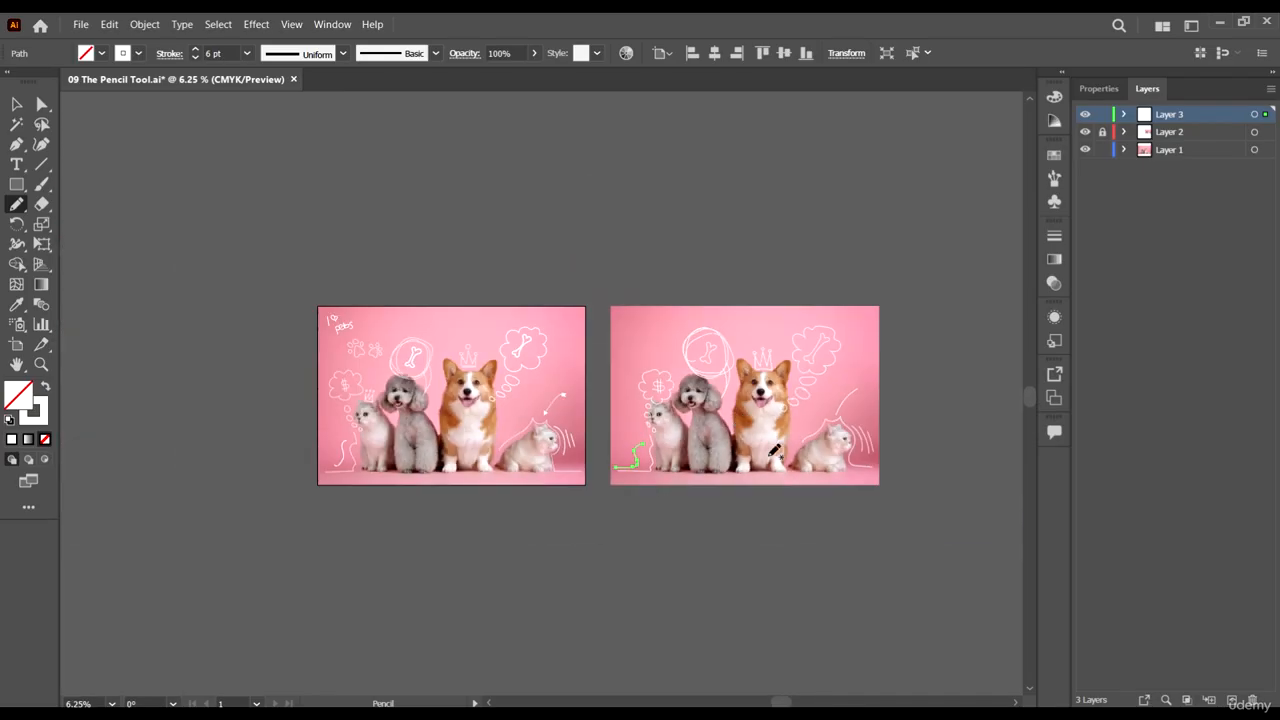
scroll(830, 426, "up", 1)
scroll(823, 311, "down", 1)
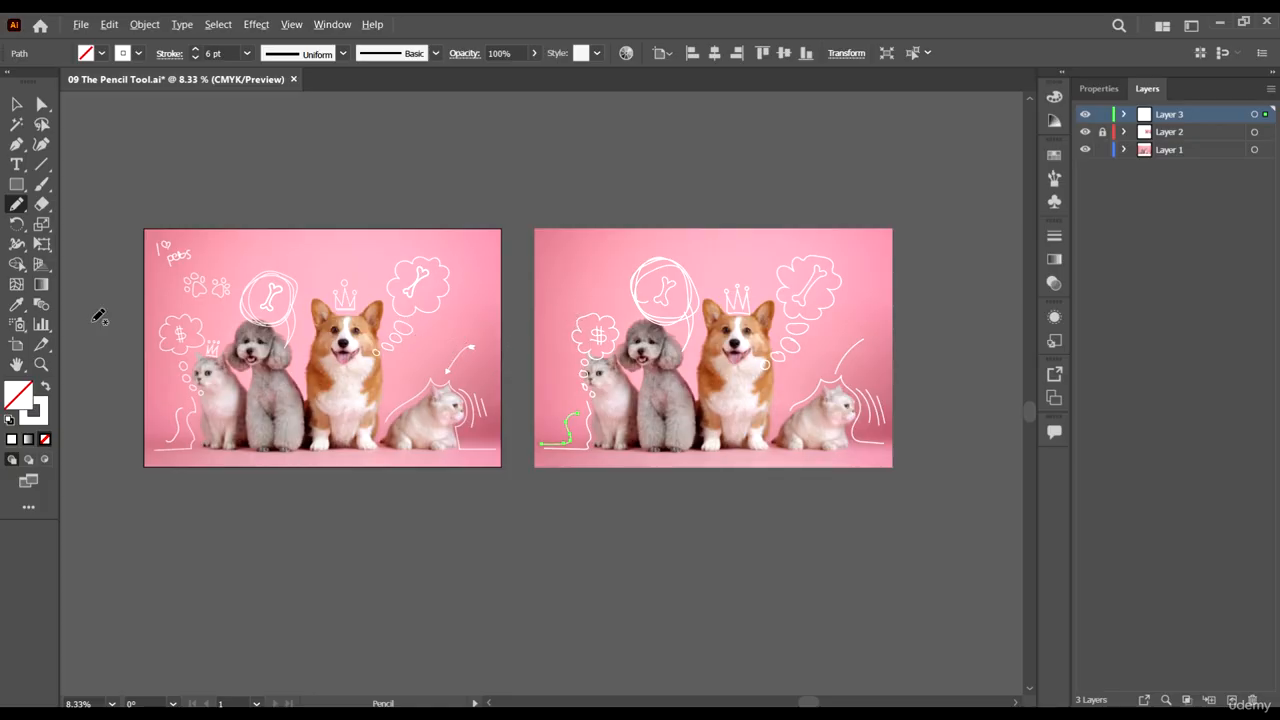
scroll(846, 314, "up", 1)
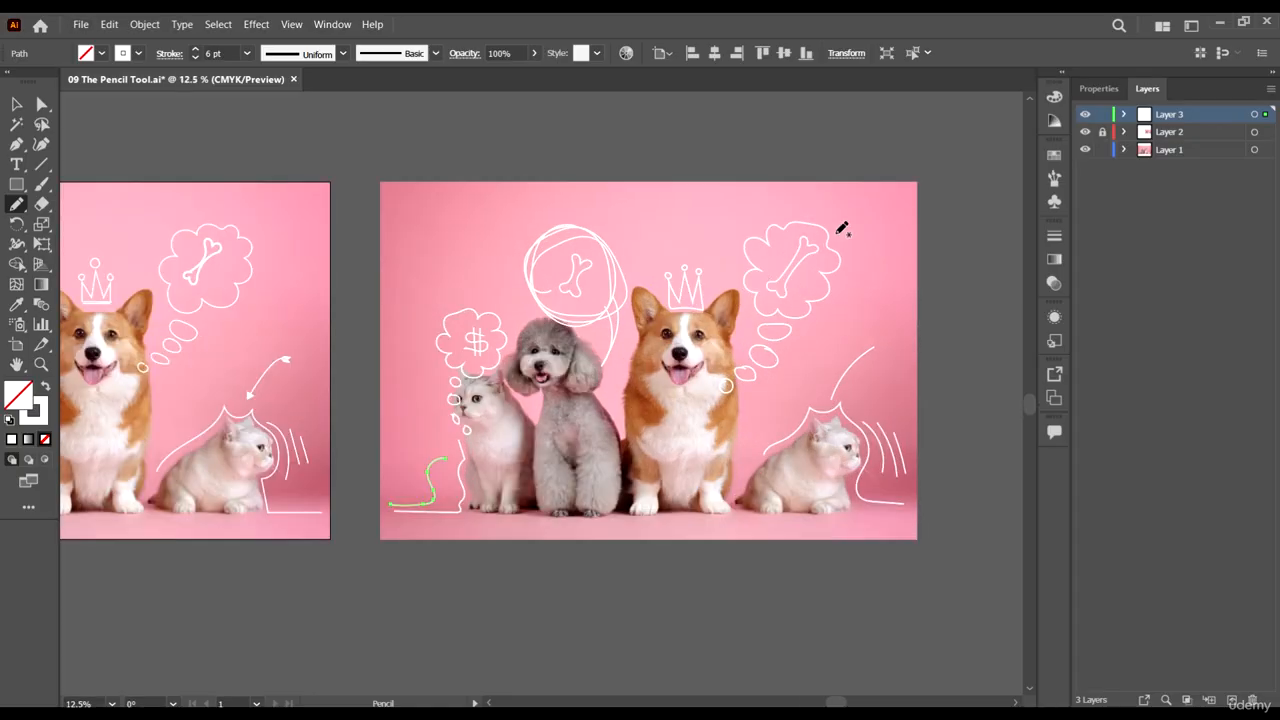
scroll(836, 271, "down", 1)
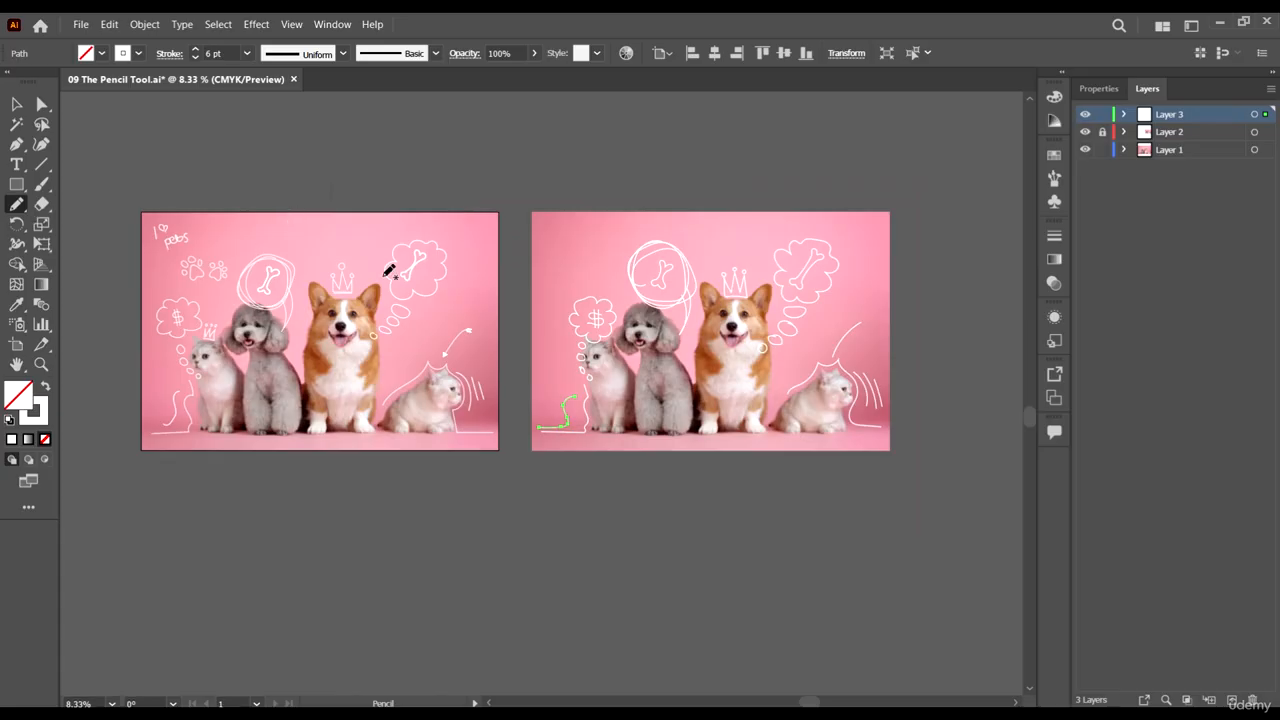
scroll(520, 282, "up", 1)
scroll(517, 252, "down", 1)
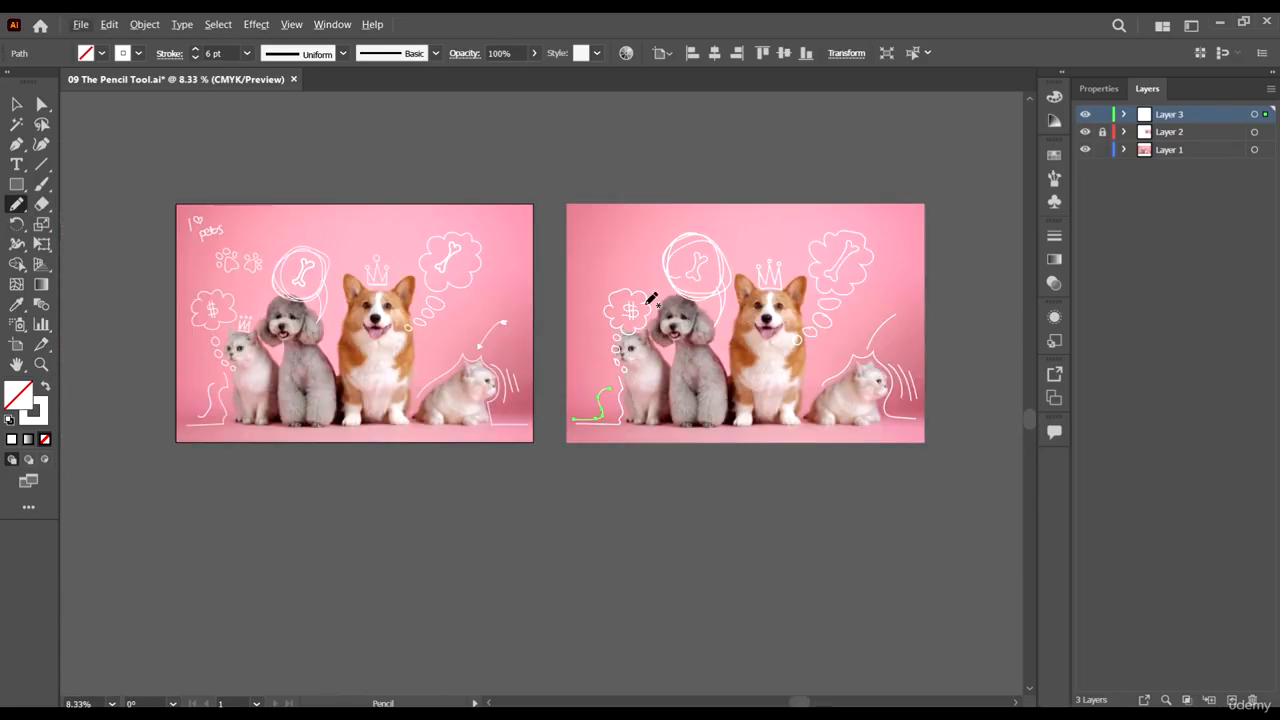
Select the curved line drawn above the lying cat with the Selection tool.
scroll(778, 308, "up", 2)
key("v")
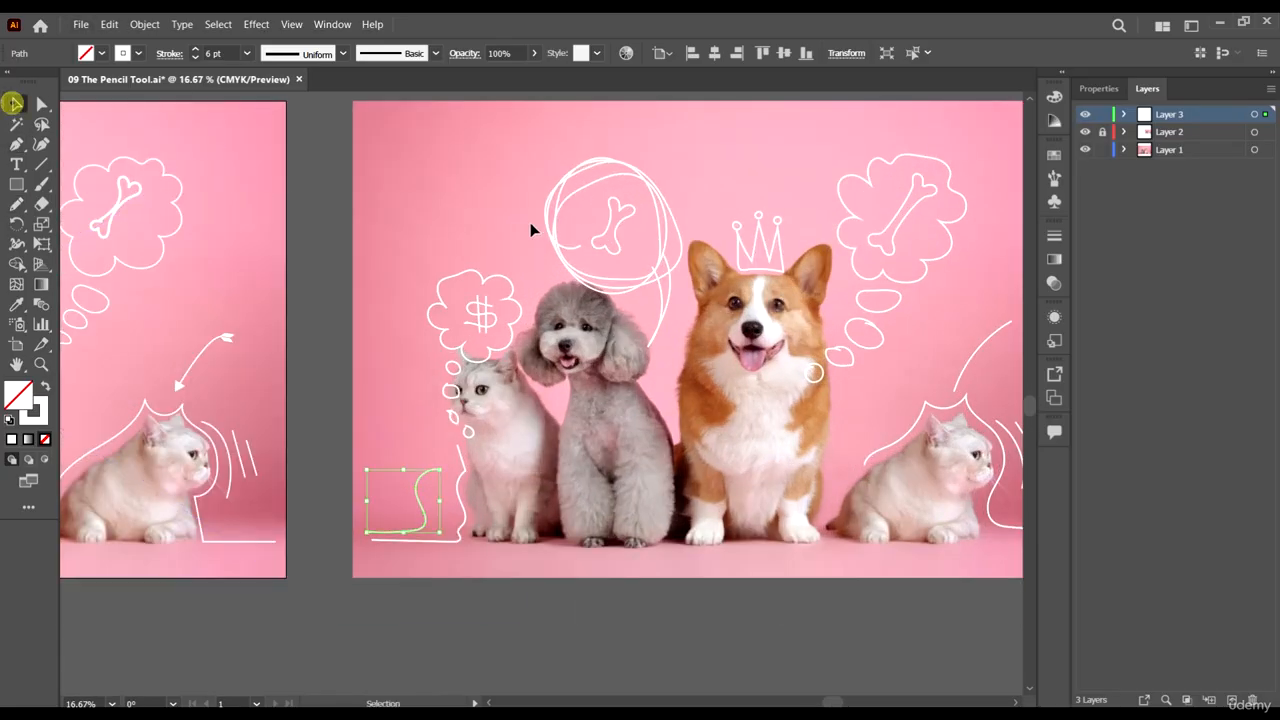
scroll(530, 222, "down", 1)
left_click(821, 436)
scroll(764, 301, "up", 2)
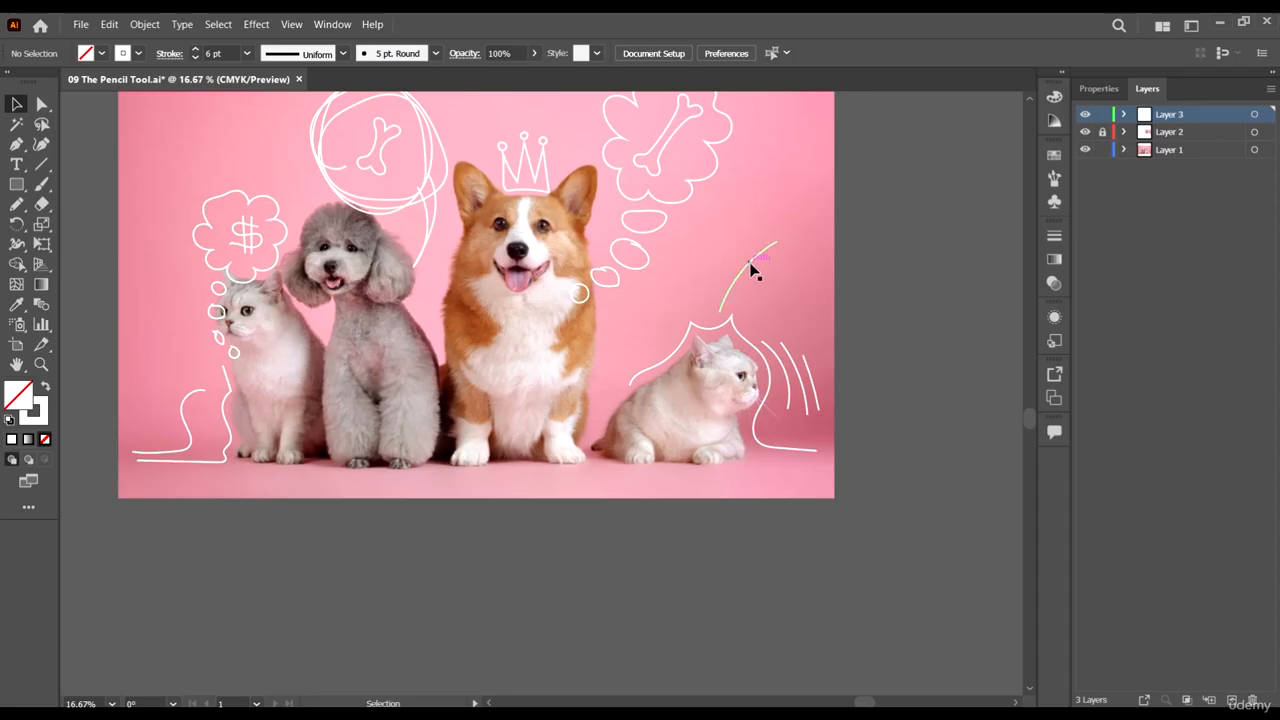
left_click(751, 264)
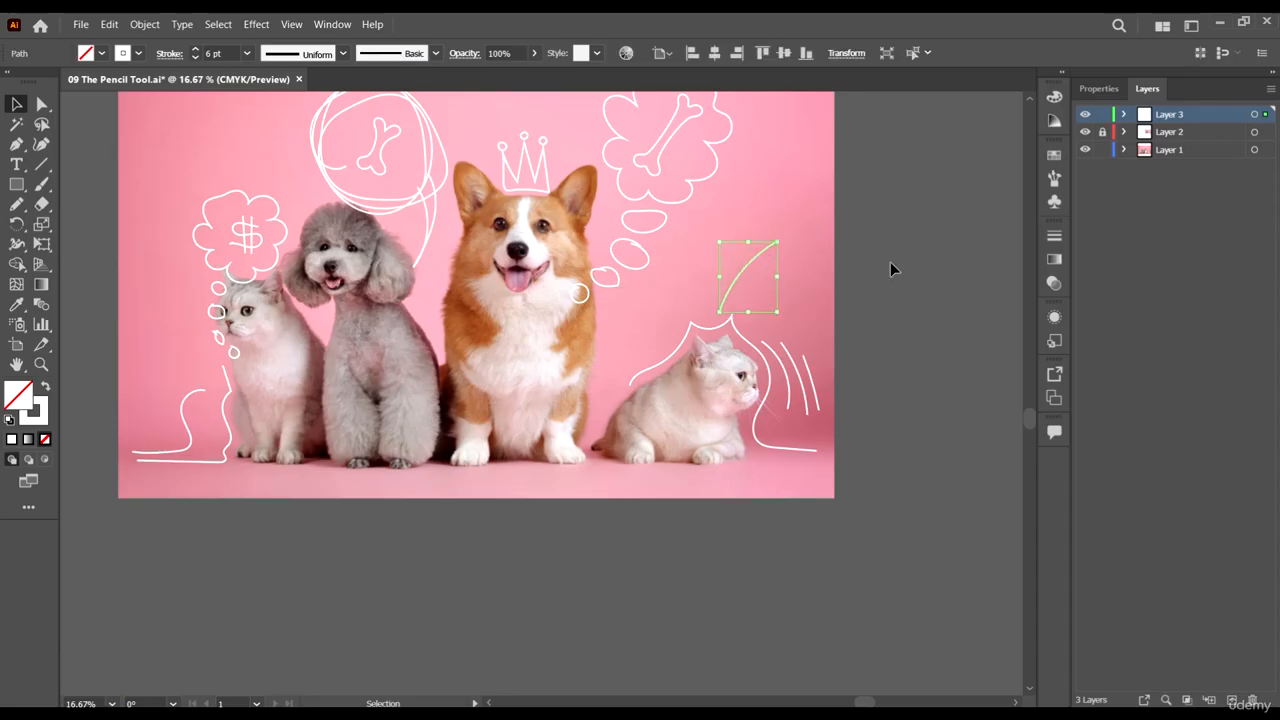
Open the stroke settings for the selected curve and expand them to show all options, including caps, corners and arrowheads.
scroll(760, 289, "up", 3)
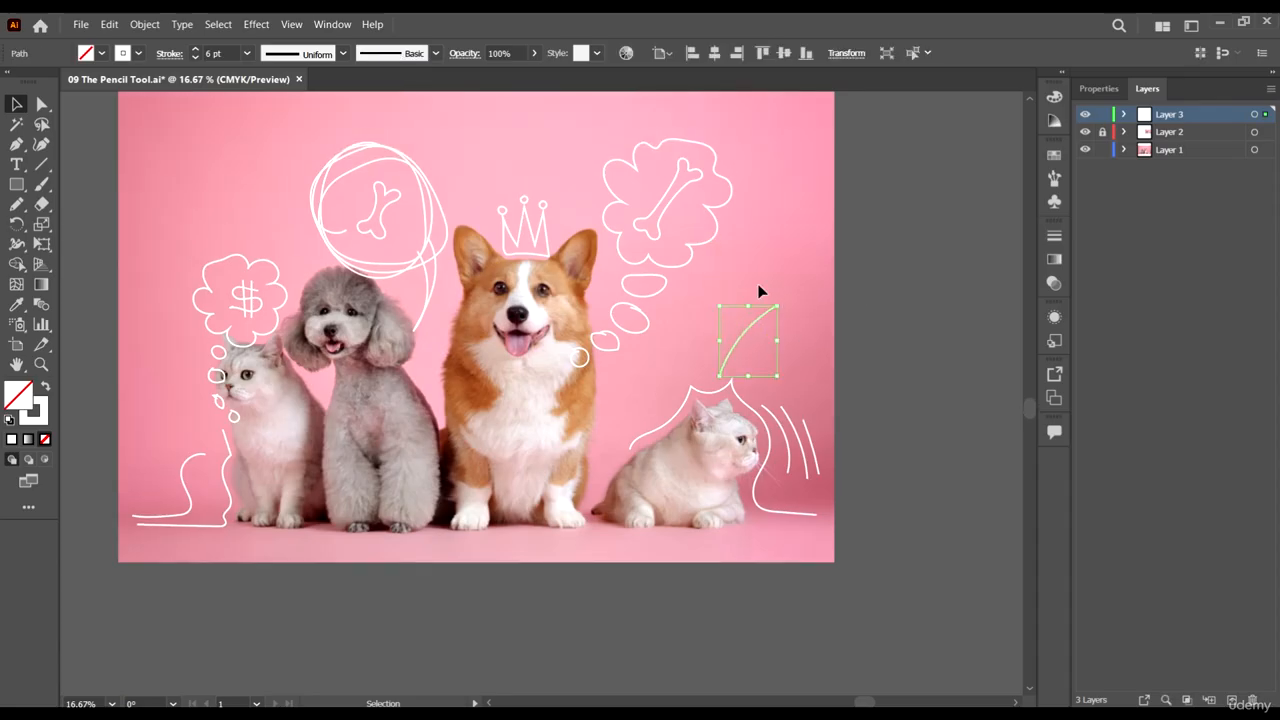
scroll(731, 288, "up", 2)
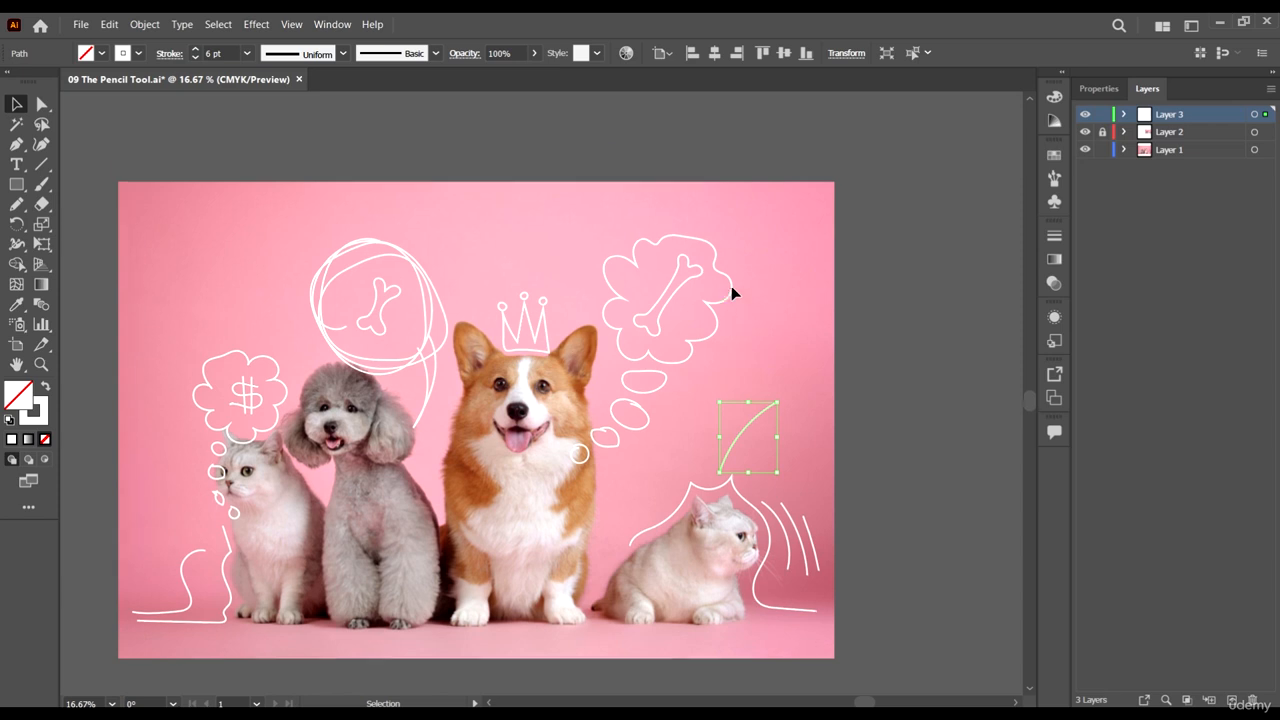
scroll(726, 263, "down", 2)
scroll(726, 263, "up", 3)
scroll(720, 270, "down", 3)
scroll(720, 270, "left", 2)
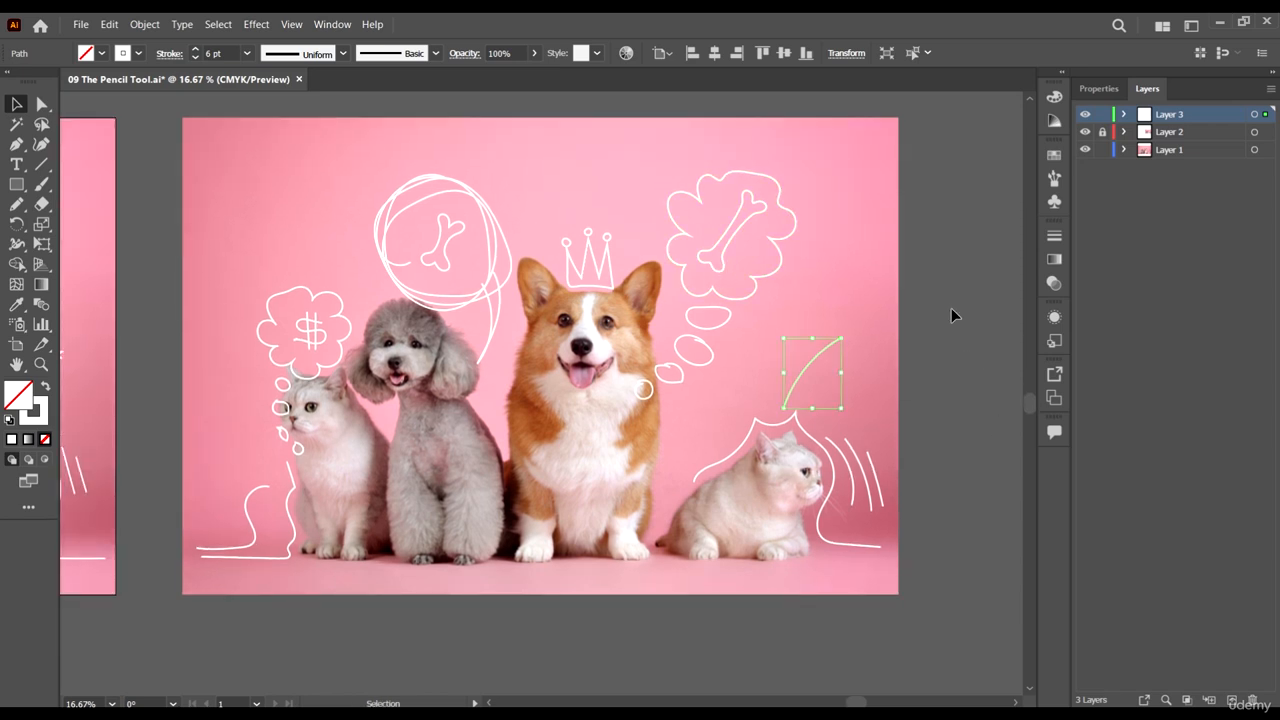
left_click(1054, 235)
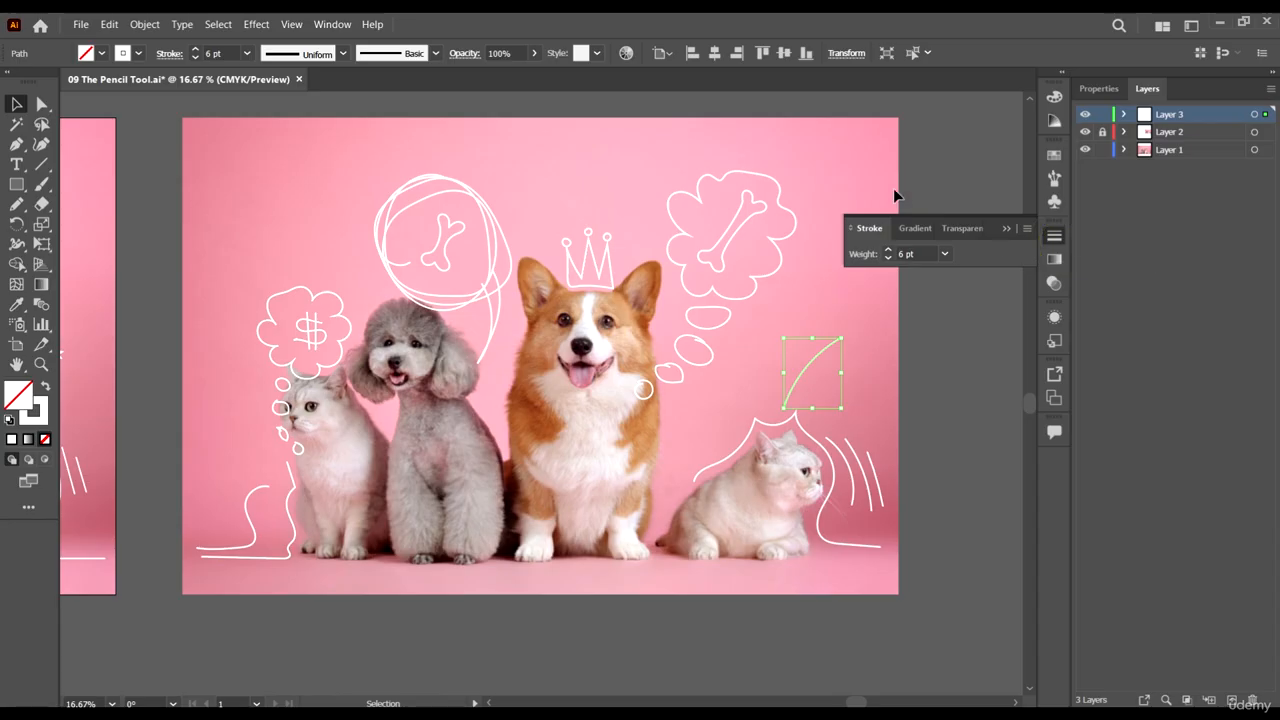
left_click(862, 230)
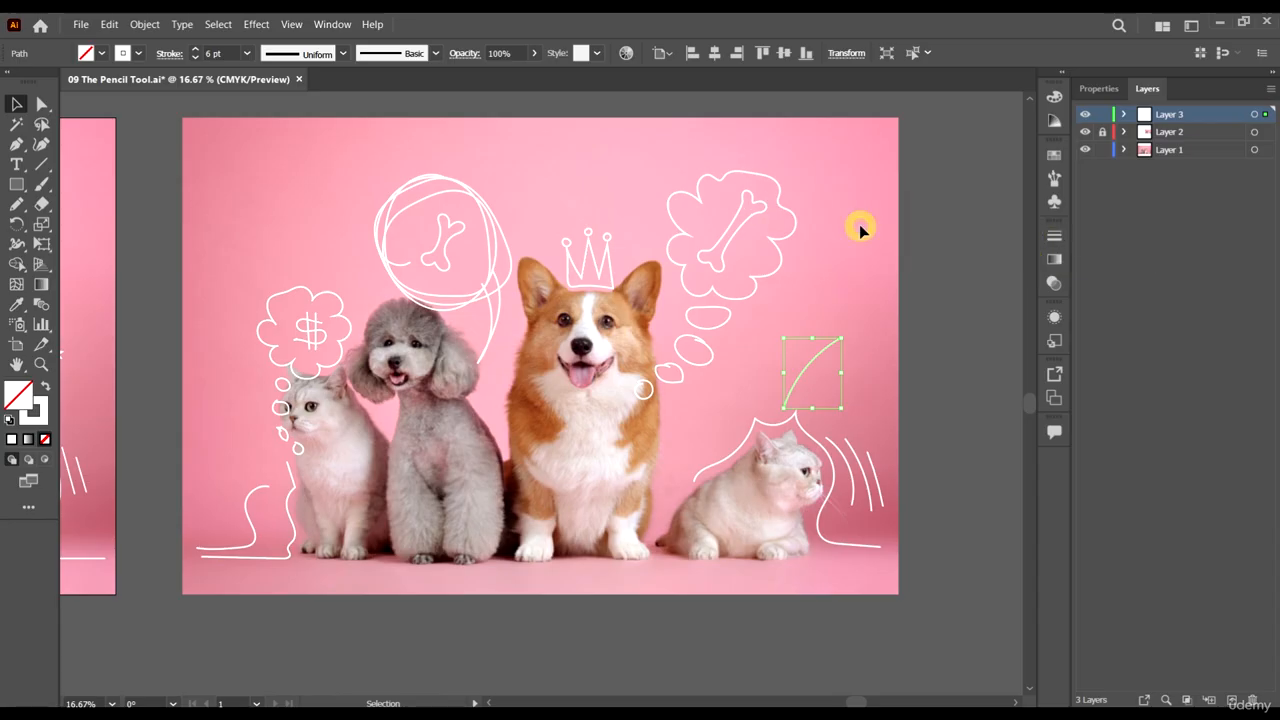
left_click(1054, 235)
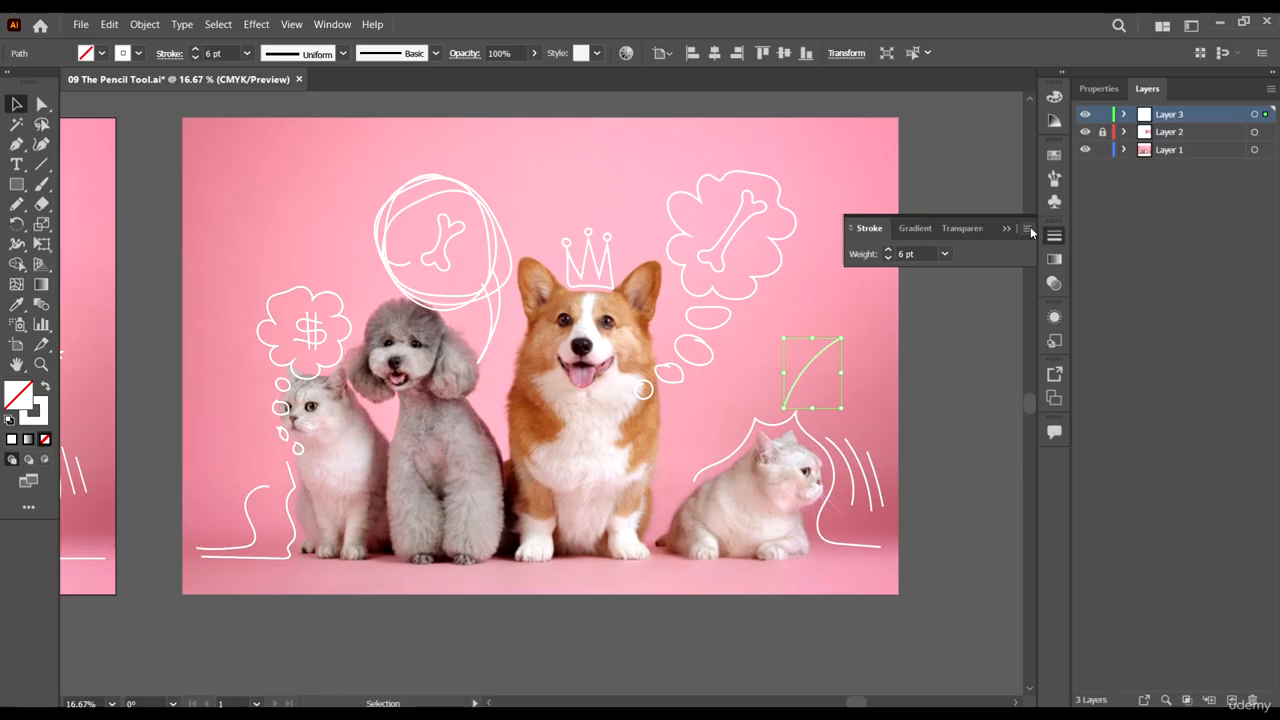
left_click(1028, 230)
left_click(1077, 234)
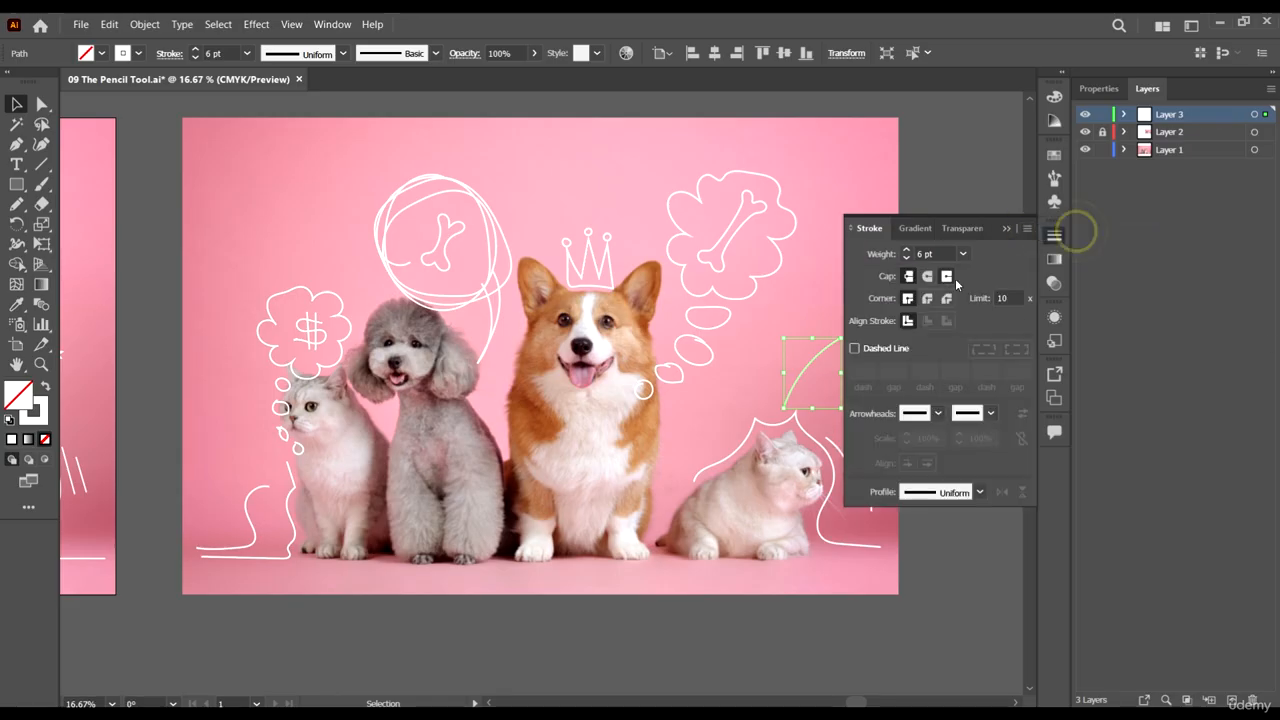
Select the cloud outline around the corgi's bone, try a 7 pt stroke weight on it, and return it to 6 pt.
scroll(440, 348, "down", 5)
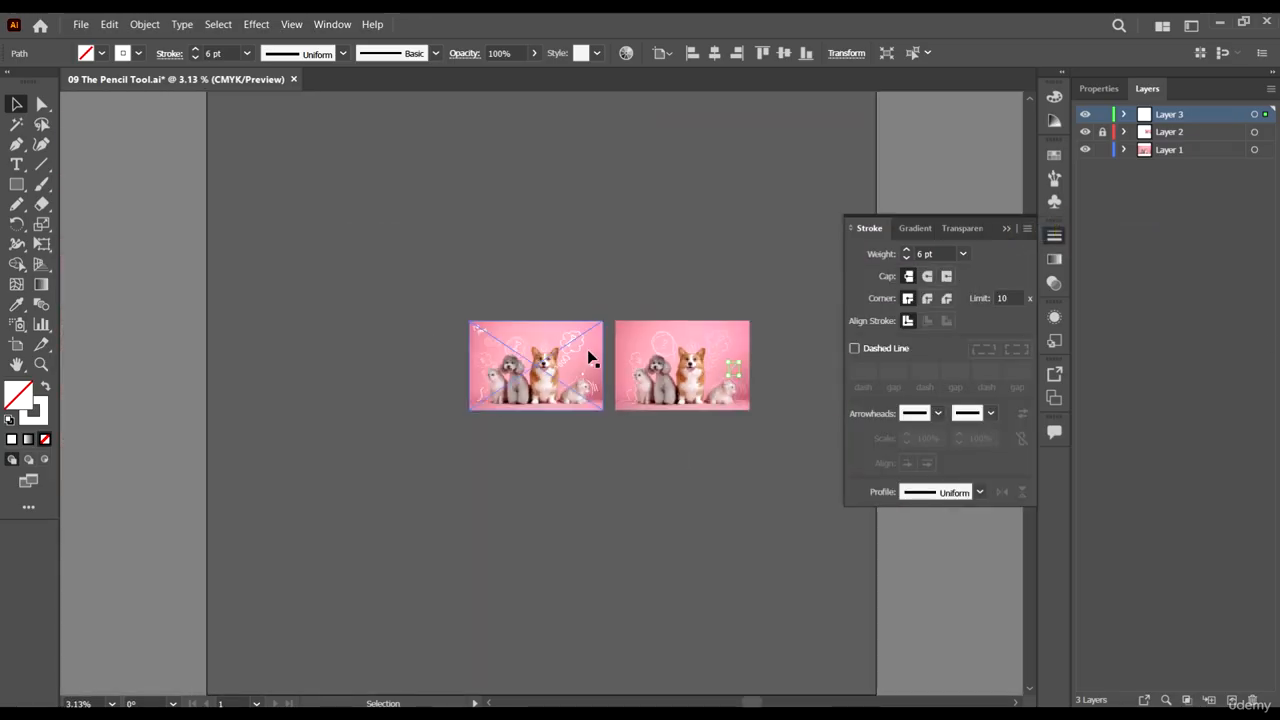
scroll(714, 358, "up", 4)
left_click_drag(723, 370, 297, 307)
scroll(514, 354, "up", 1)
left_click_drag(514, 354, 577, 403)
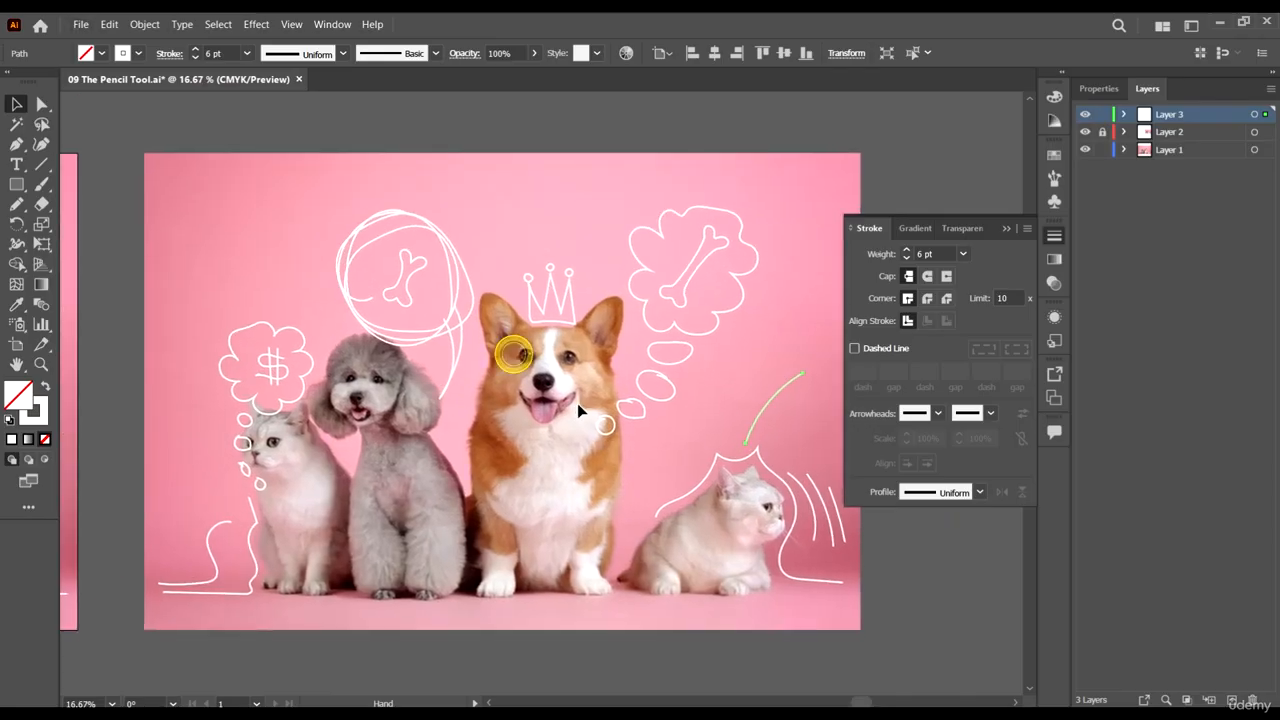
left_click(745, 310)
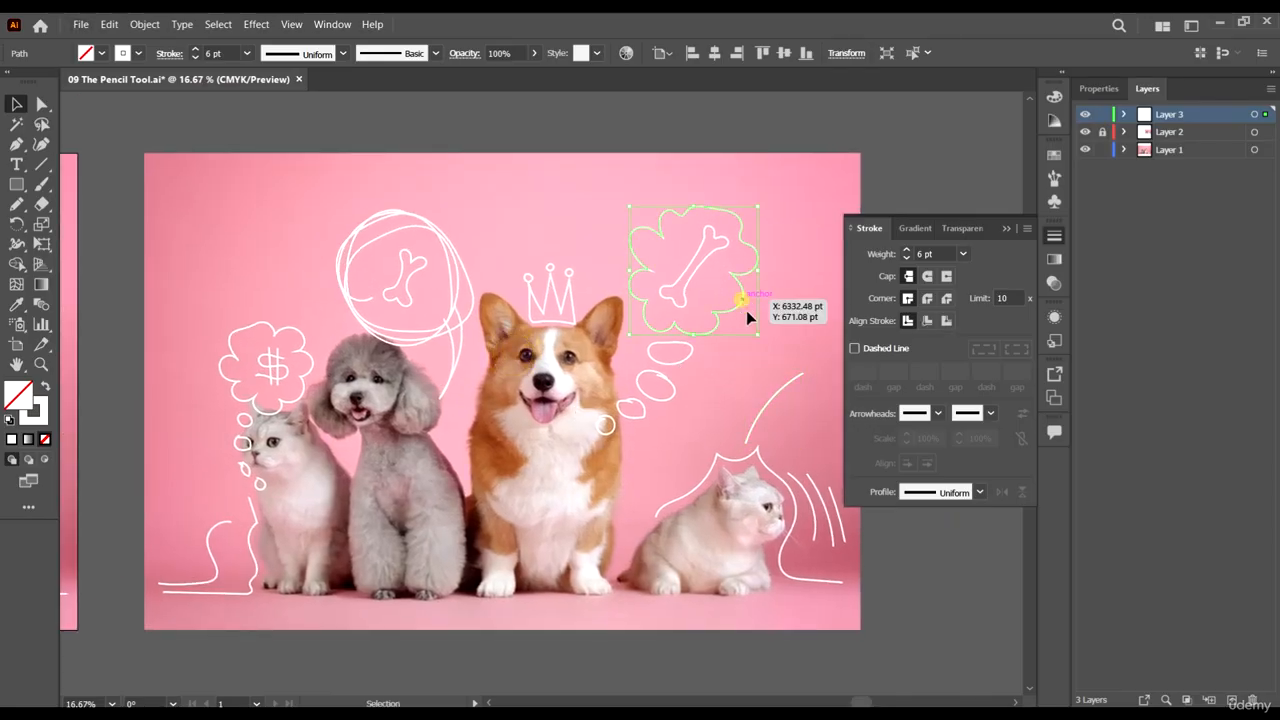
scroll(746, 302, "right", 1)
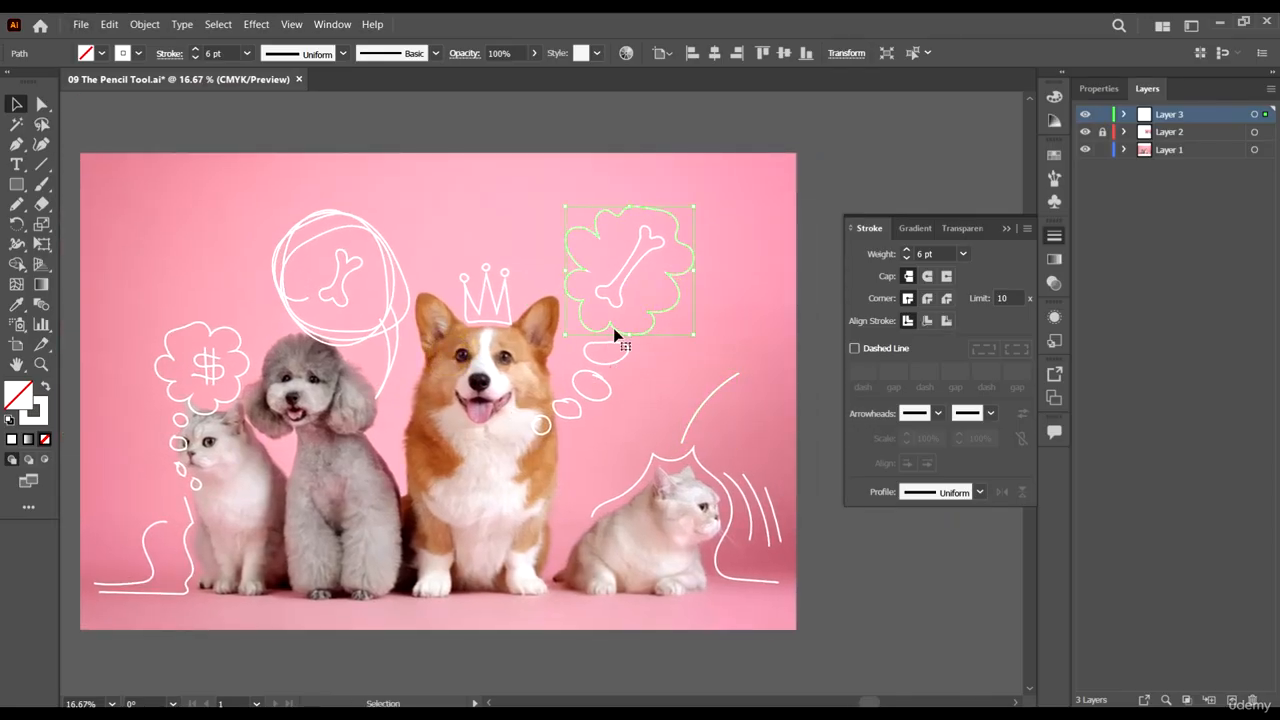
scroll(714, 326, "up", 3)
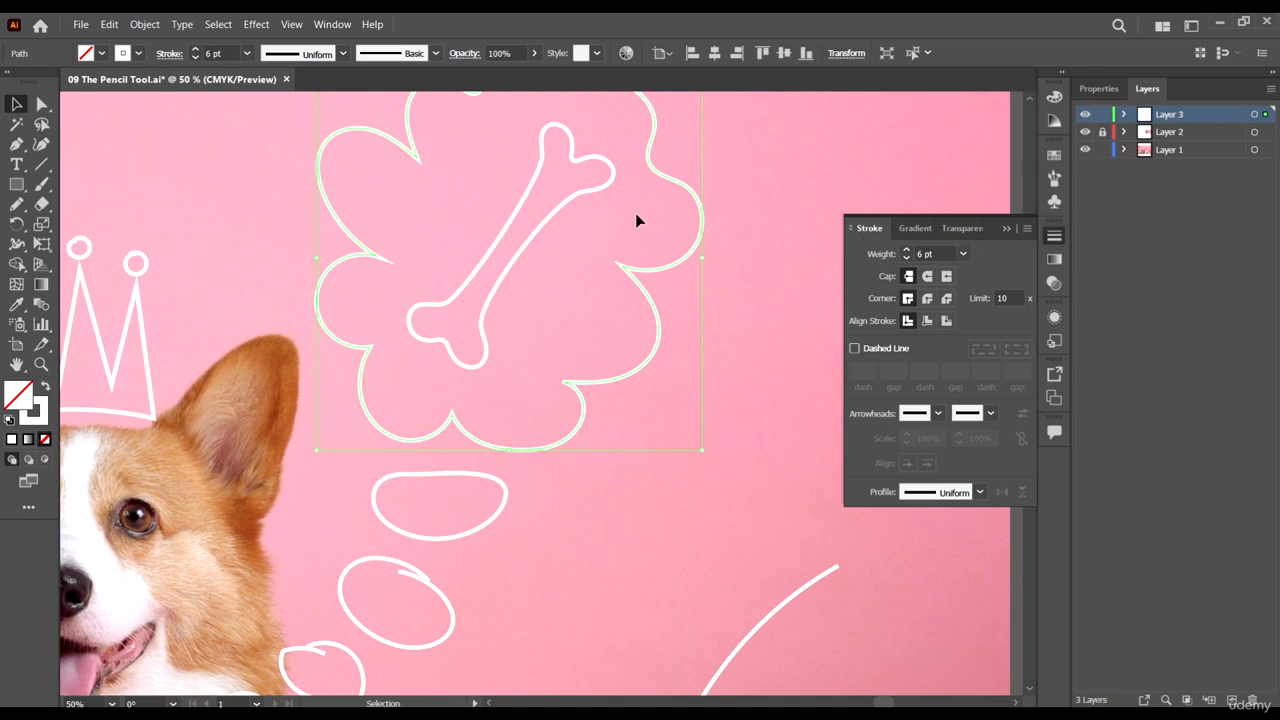
scroll(636, 218, "up", 1)
scroll(656, 300, "up", 2, "alt")
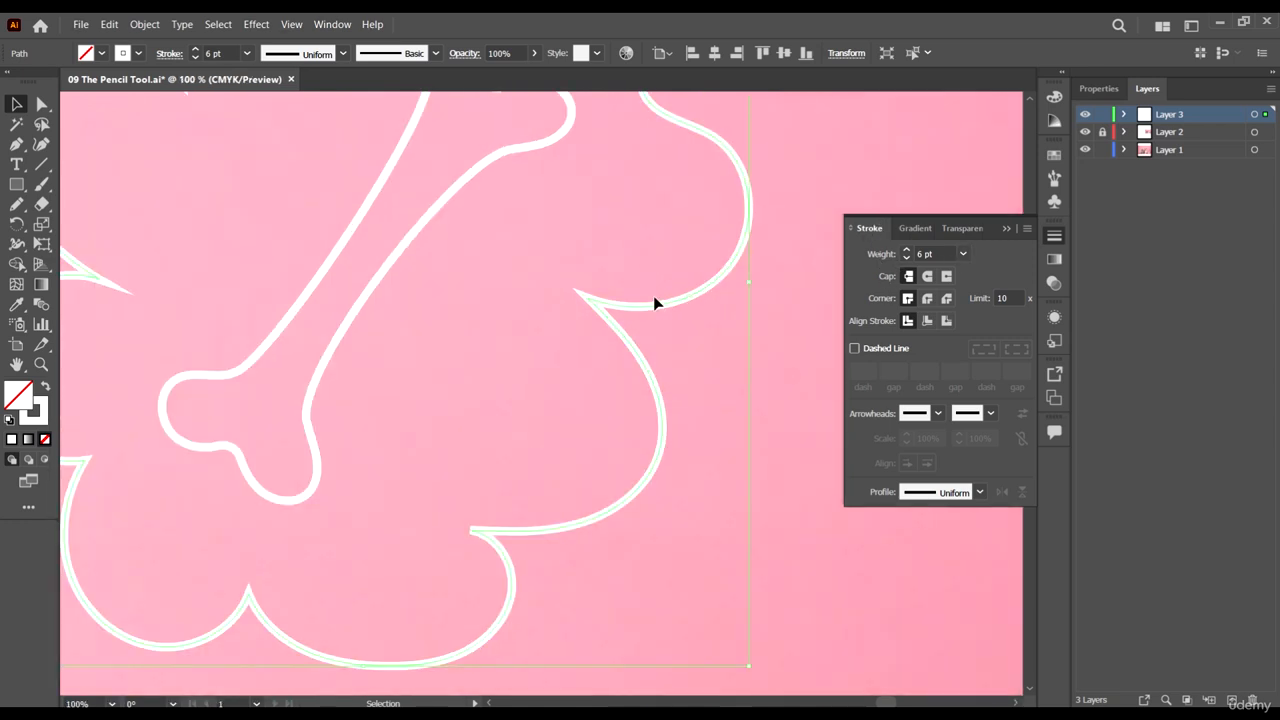
left_click(907, 250)
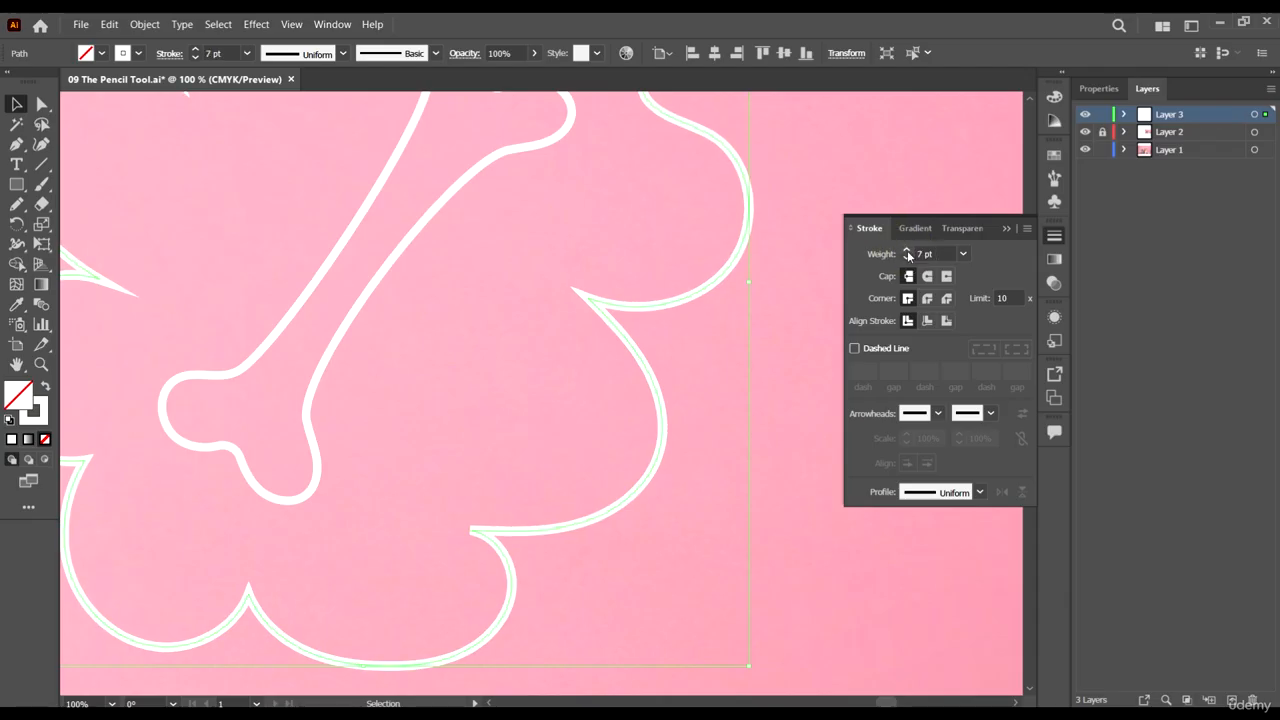
left_click(908, 259)
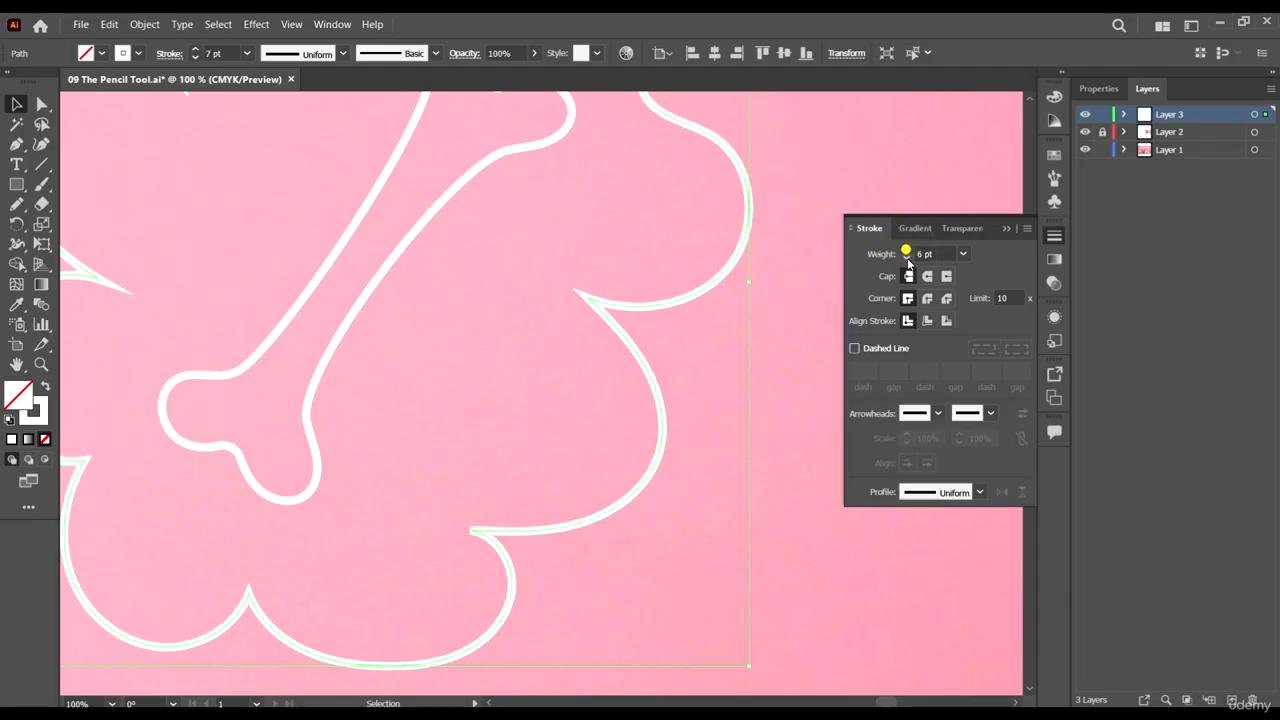
Set the cloud outline's stroke weight to 7 pt, try the round and projecting caps on it, and return to the butt cap.
left_click(907, 250)
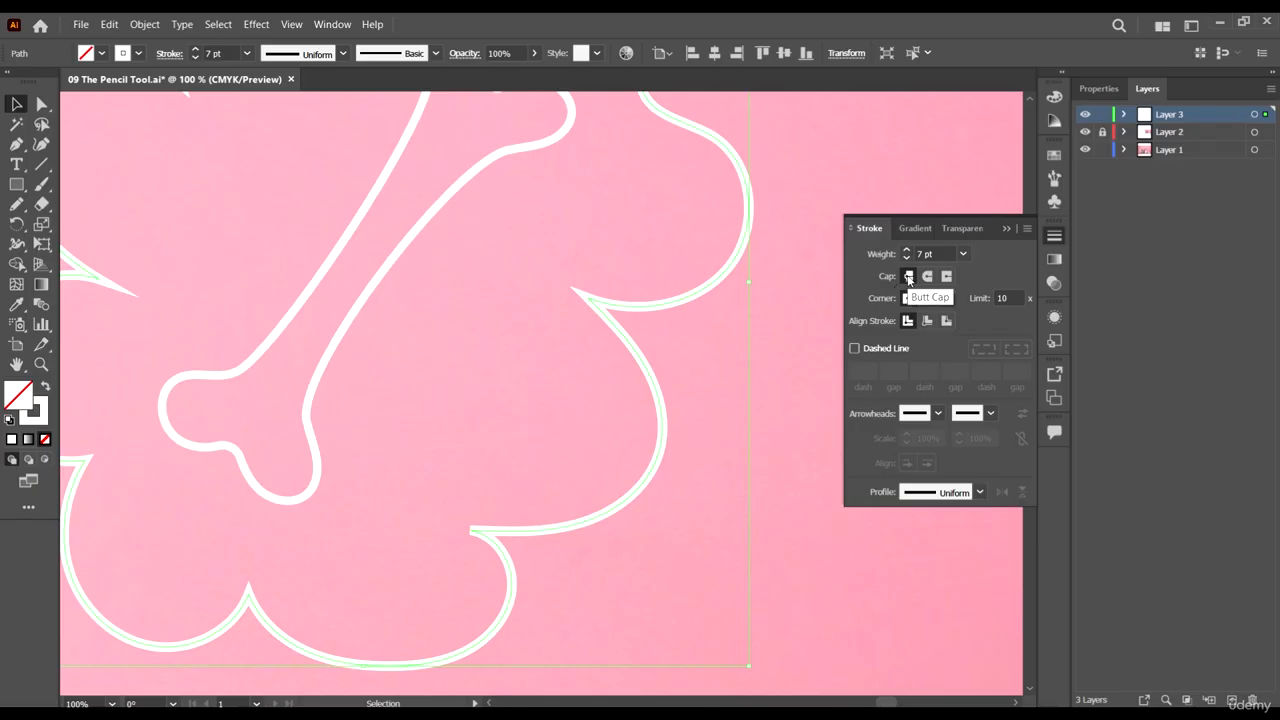
left_click(929, 280)
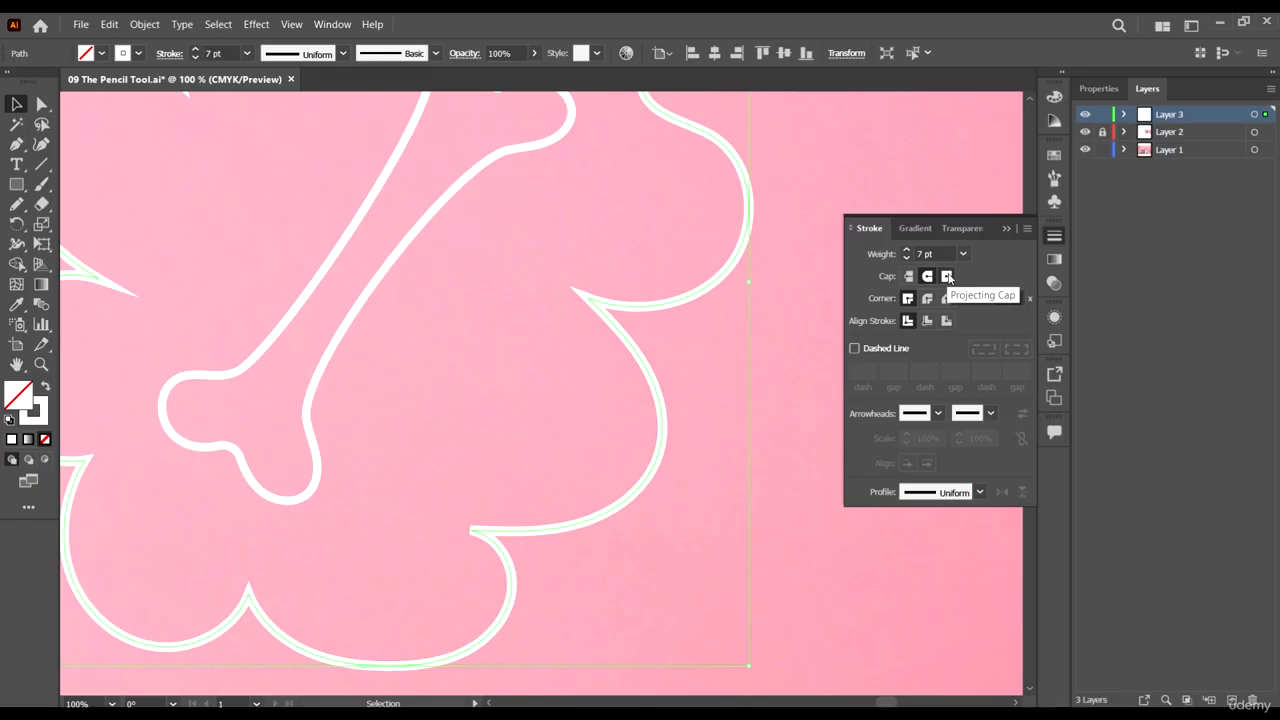
left_click(948, 277)
left_click(928, 277)
left_click(909, 277)
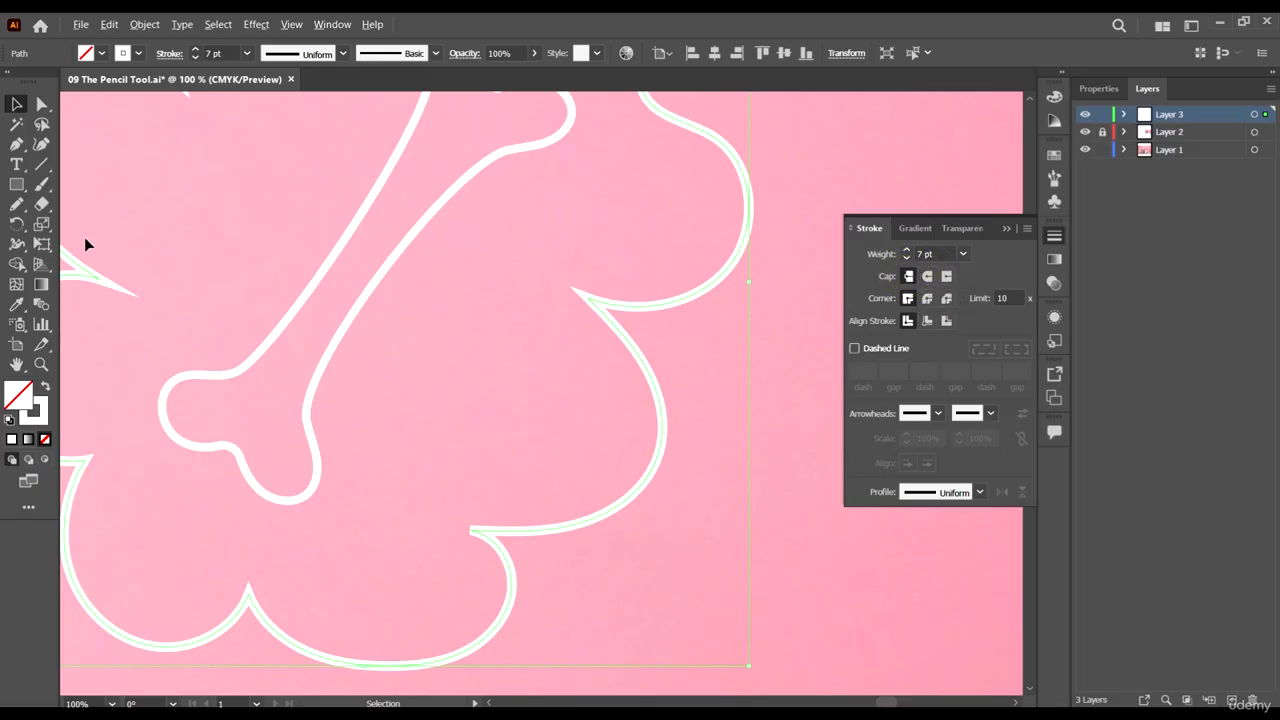
Draw a short straight horizontal line on the pink area beside the cloud outline with the Curvature tool and deselect it.
scroll(84, 237, "down", 2)
left_click(41, 144)
scroll(638, 254, "up", 1)
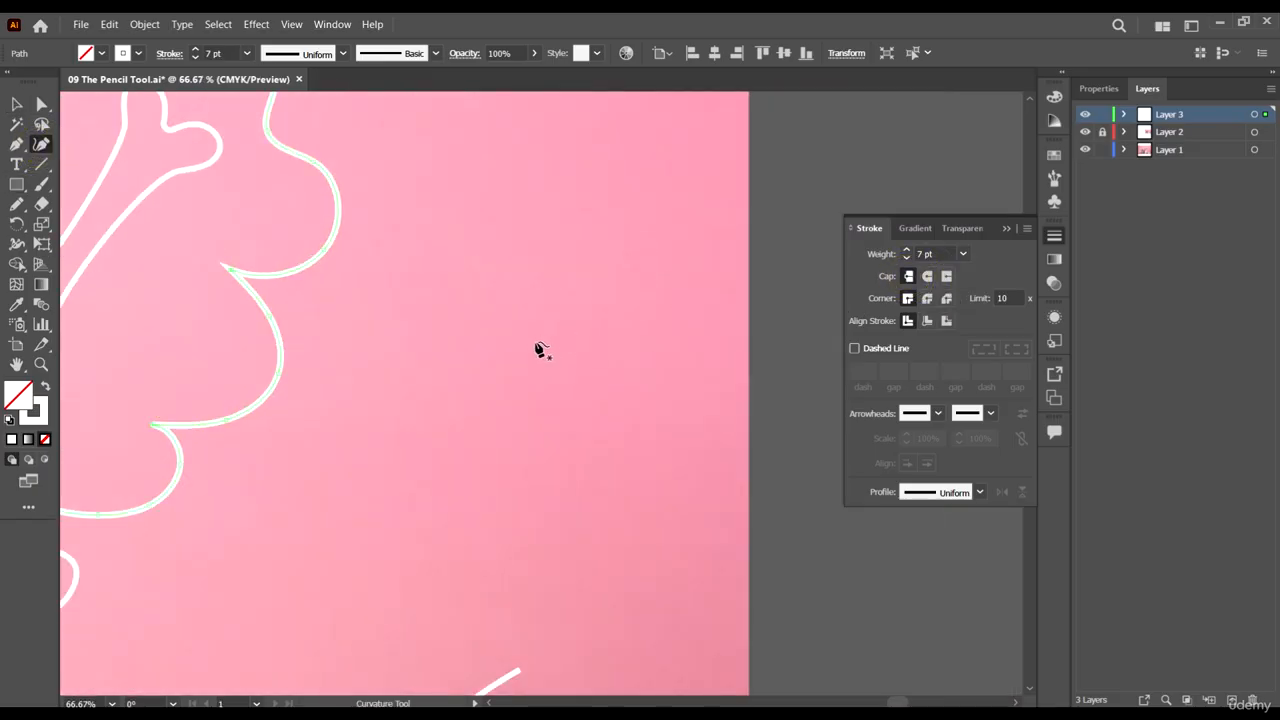
left_click(514, 312)
left_click(691, 313)
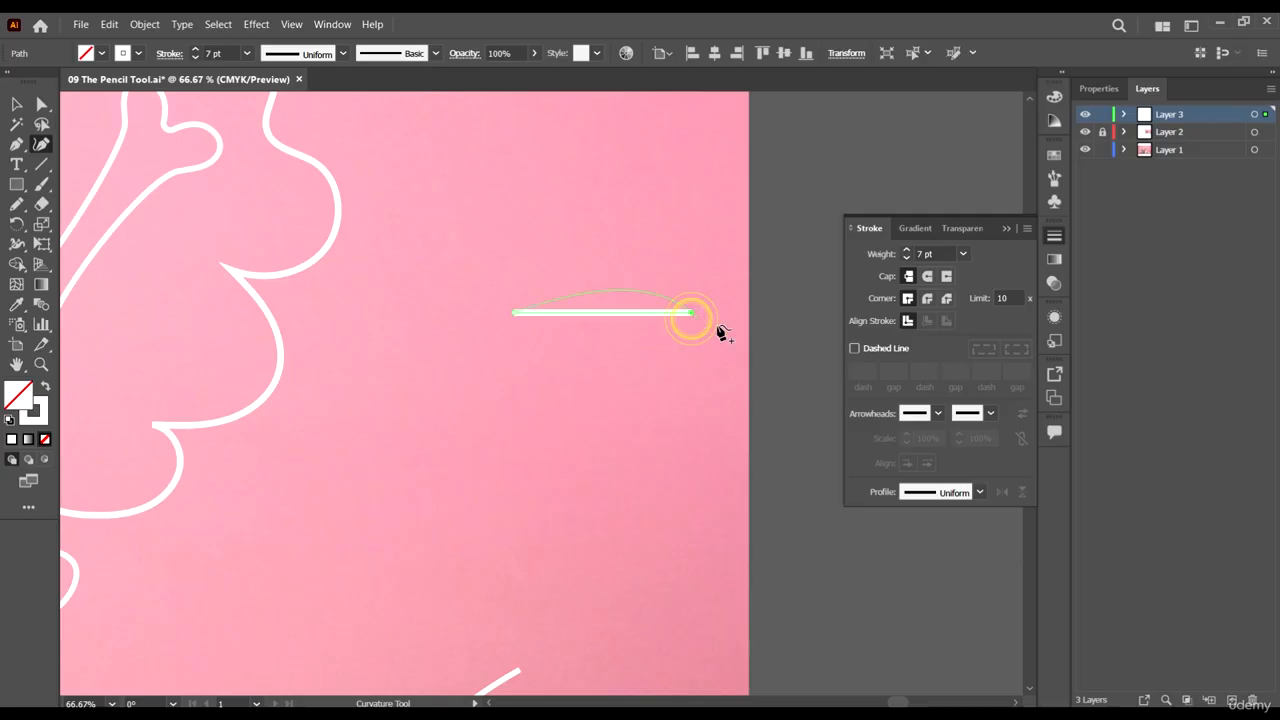
left_click(16, 104)
left_click(767, 312)
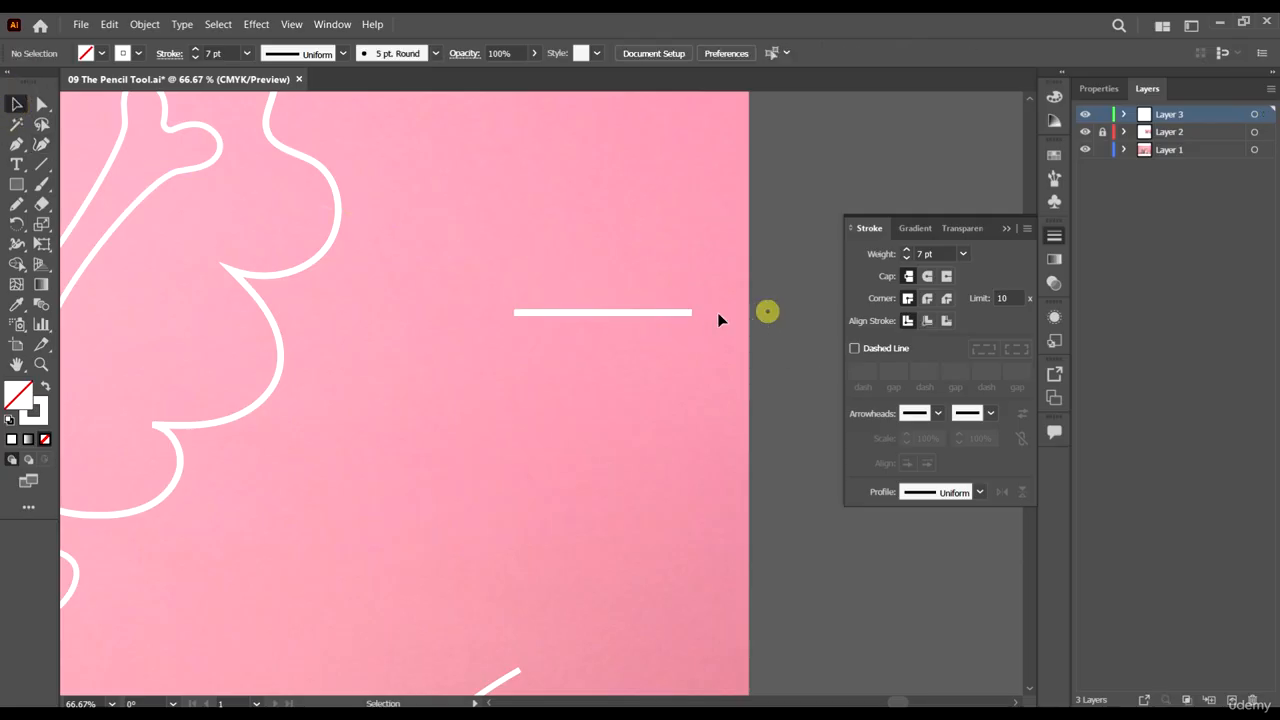
Move the horizontal line off the pink artboard onto the empty grey area beside it.
scroll(717, 319, "up", 3)
scroll(437, 314, "down", 3)
left_click_drag(437, 314, 680, 294)
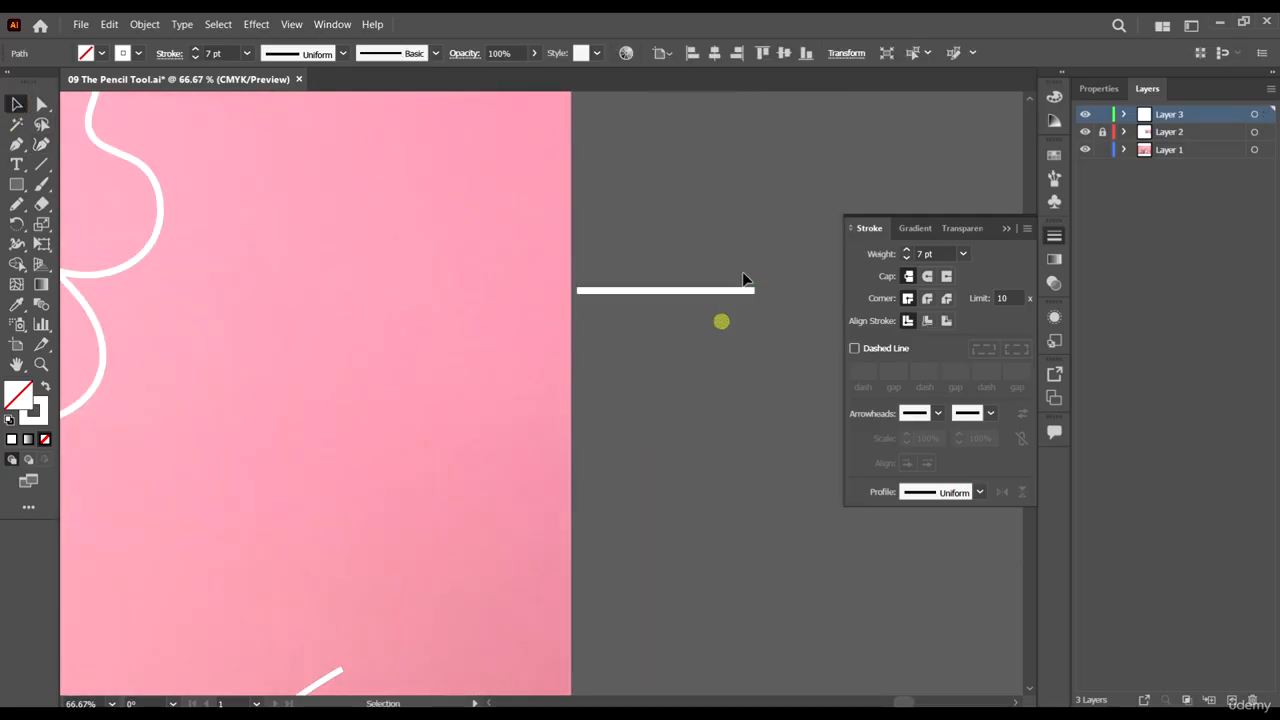
Compare the round, butt and projecting caps on the end of the horizontal line and return it to the butt cap.
scroll(743, 280, "up", 4)
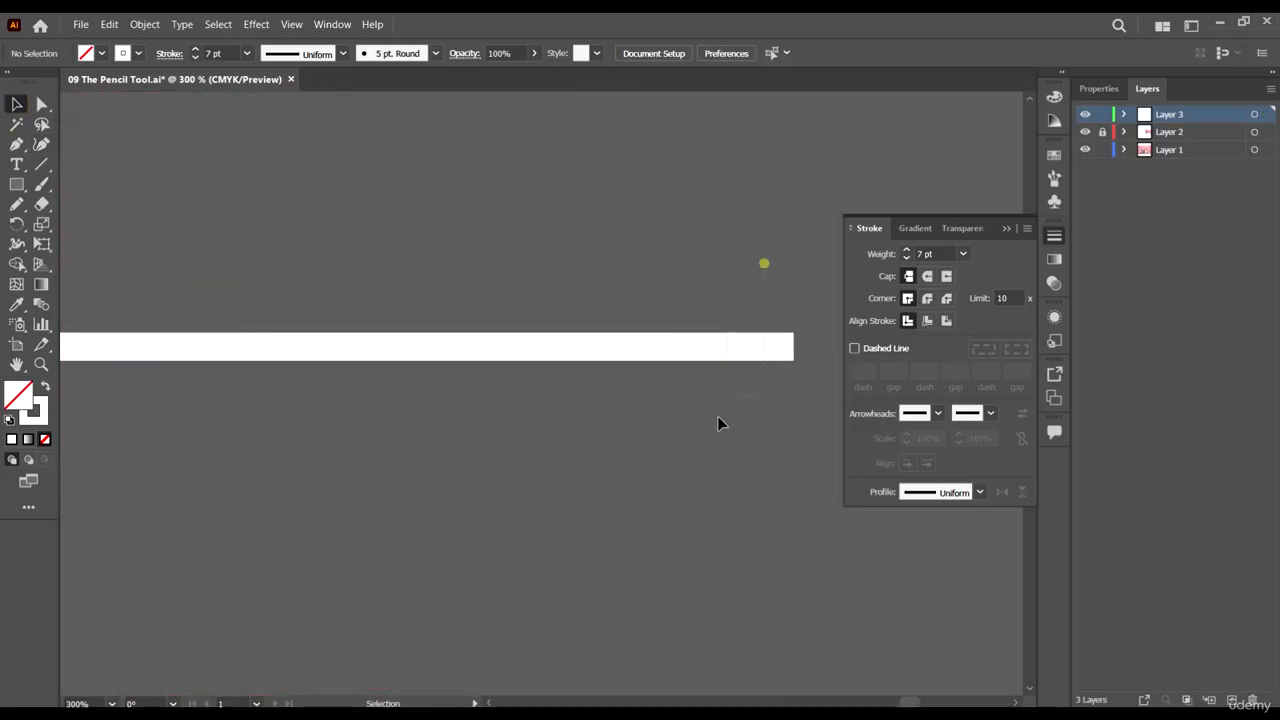
left_click(927, 276)
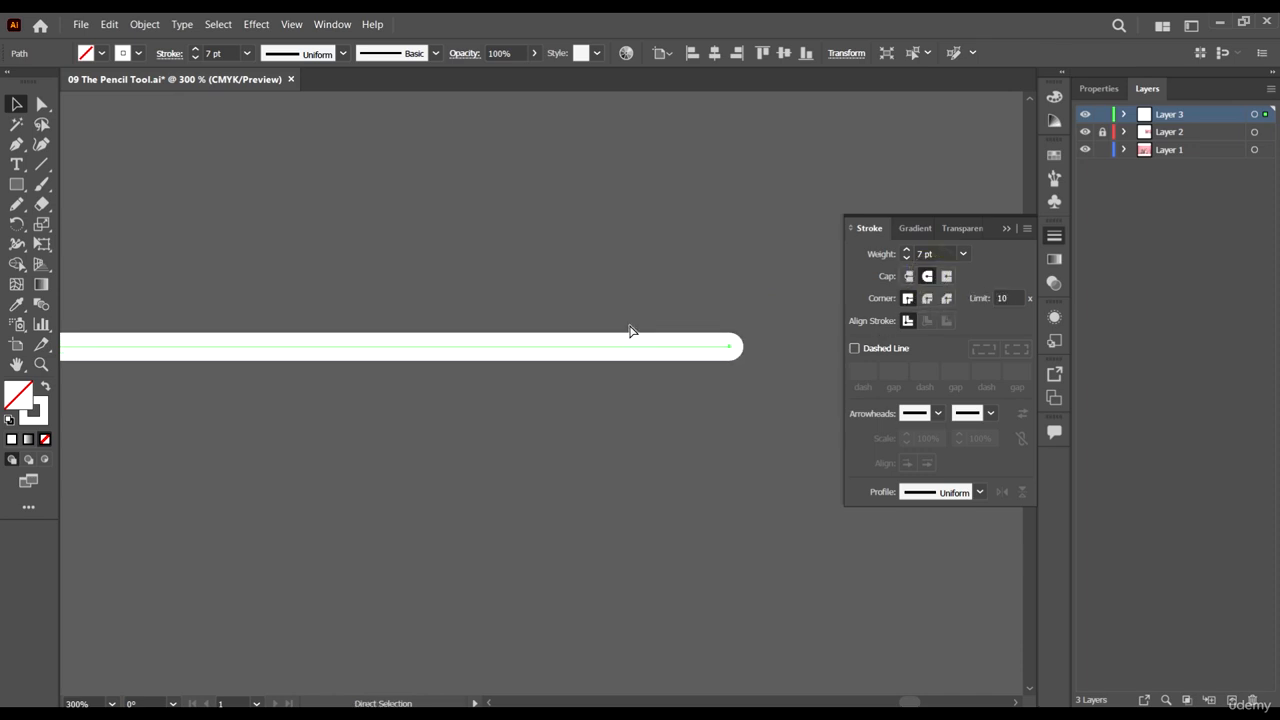
scroll(738, 356, "up", 3)
scroll(718, 348, "right", 1)
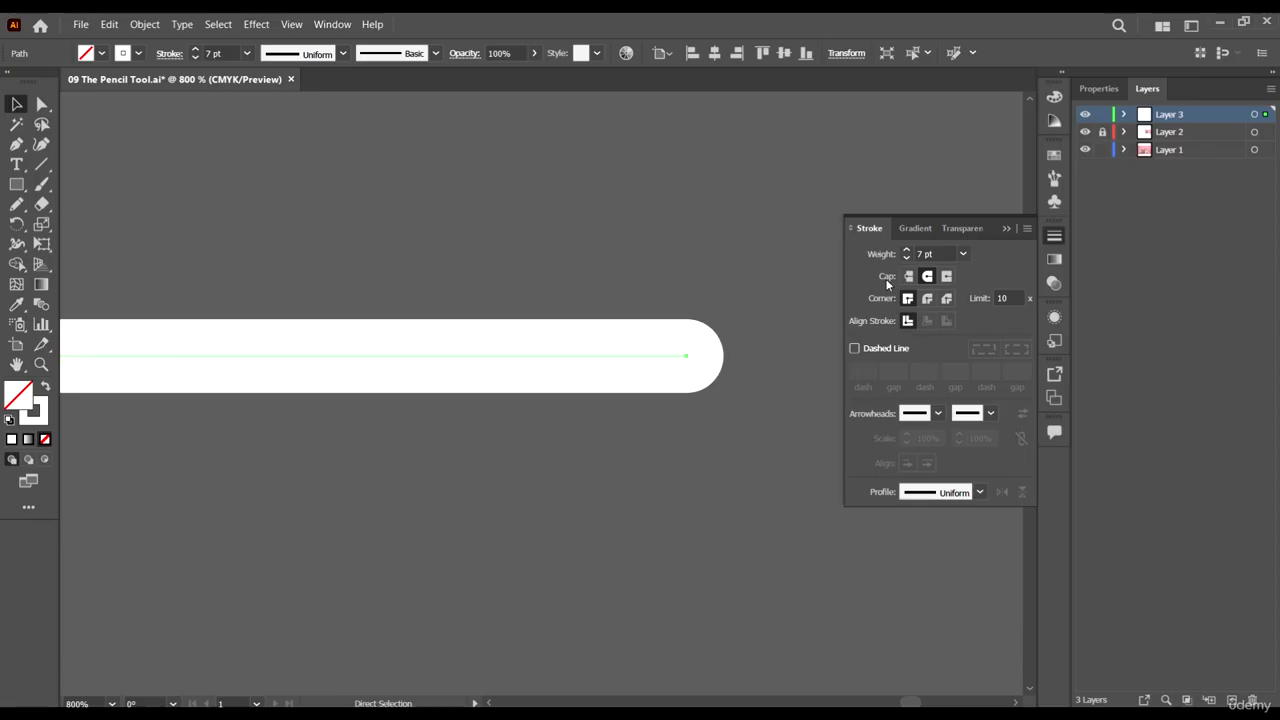
left_click(908, 275)
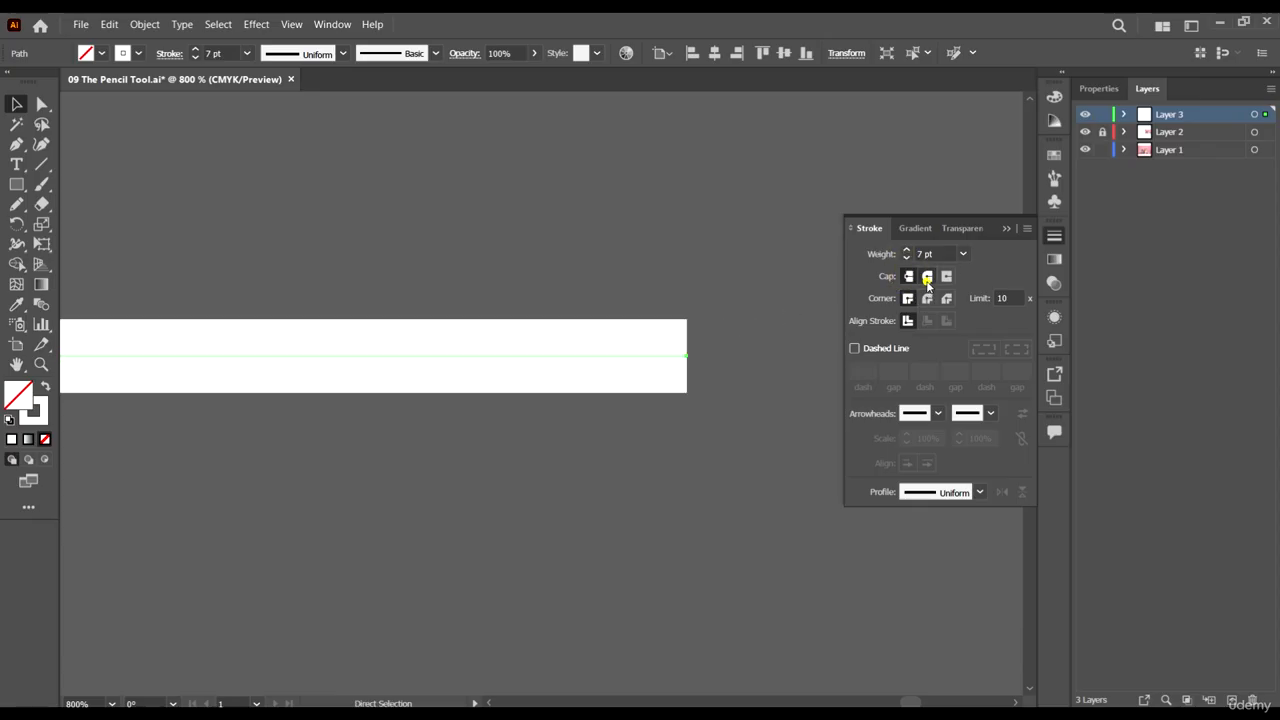
left_click(947, 276)
left_click(948, 277)
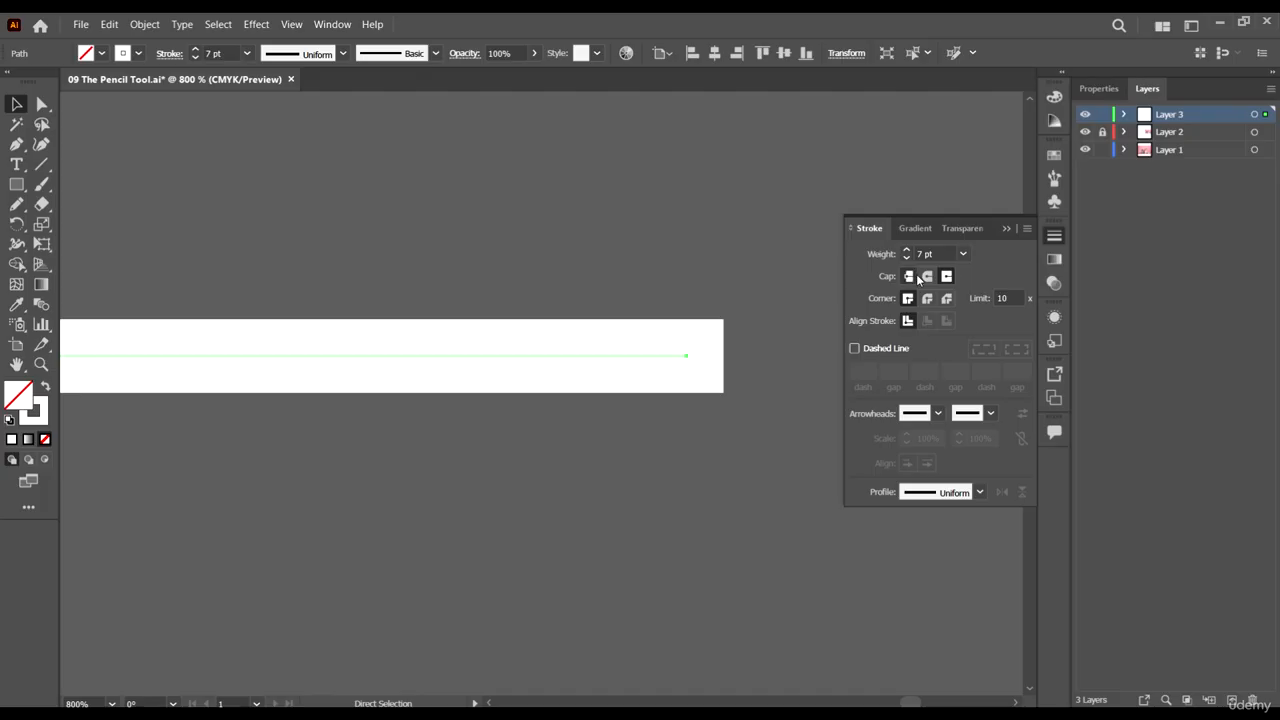
left_click(928, 277)
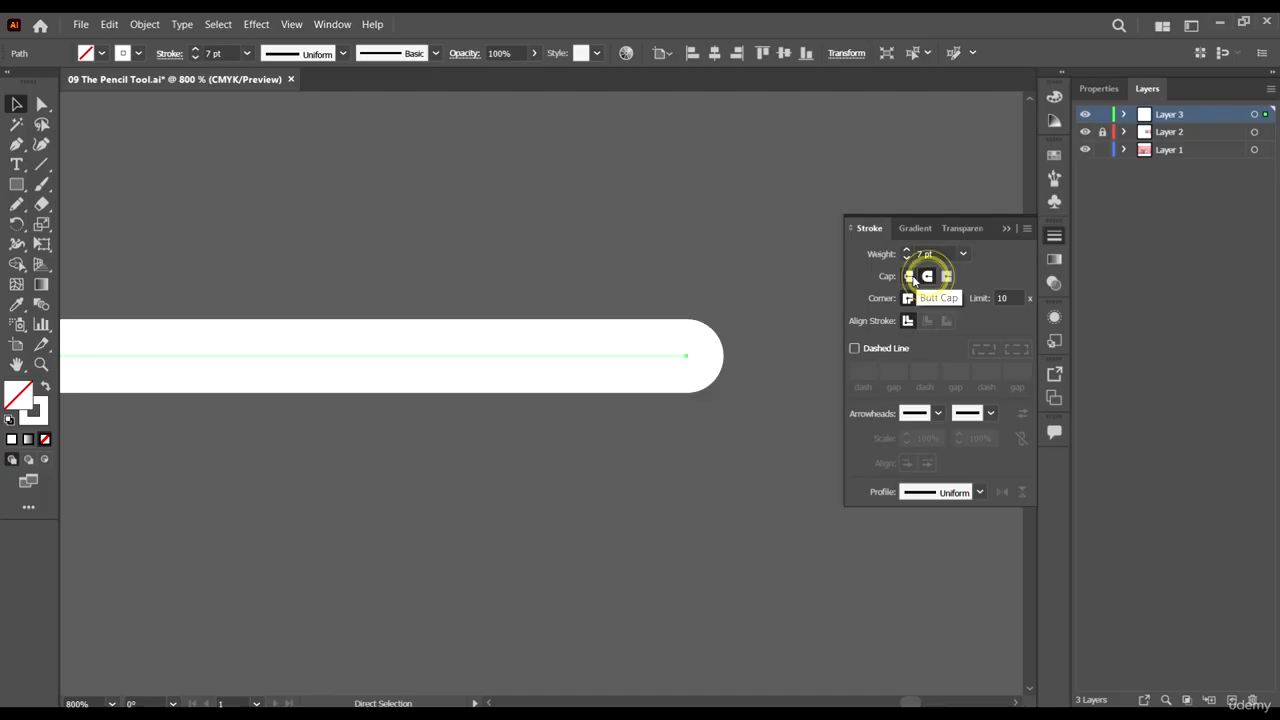
left_click(908, 277)
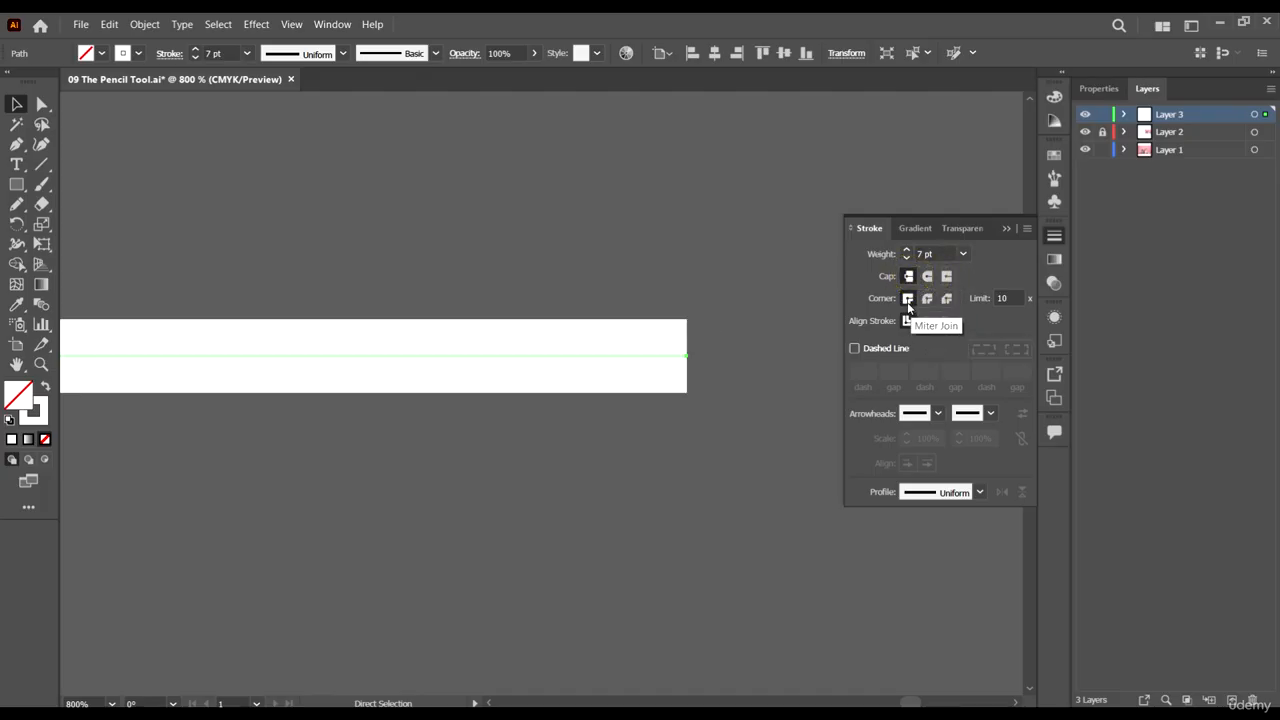
Extend the horizontal line with the Pen tool by a short vertical segment going down from its right end.
scroll(806, 366, "down", 3)
left_click(16, 144)
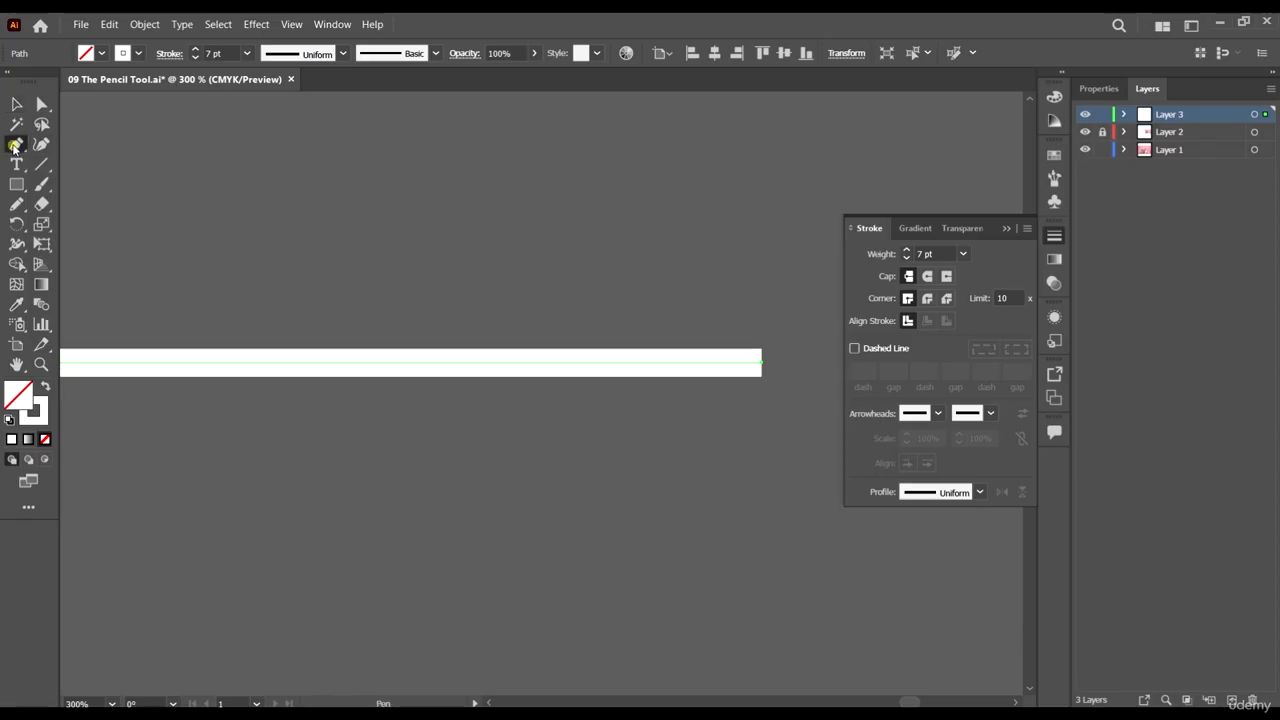
left_click(763, 368)
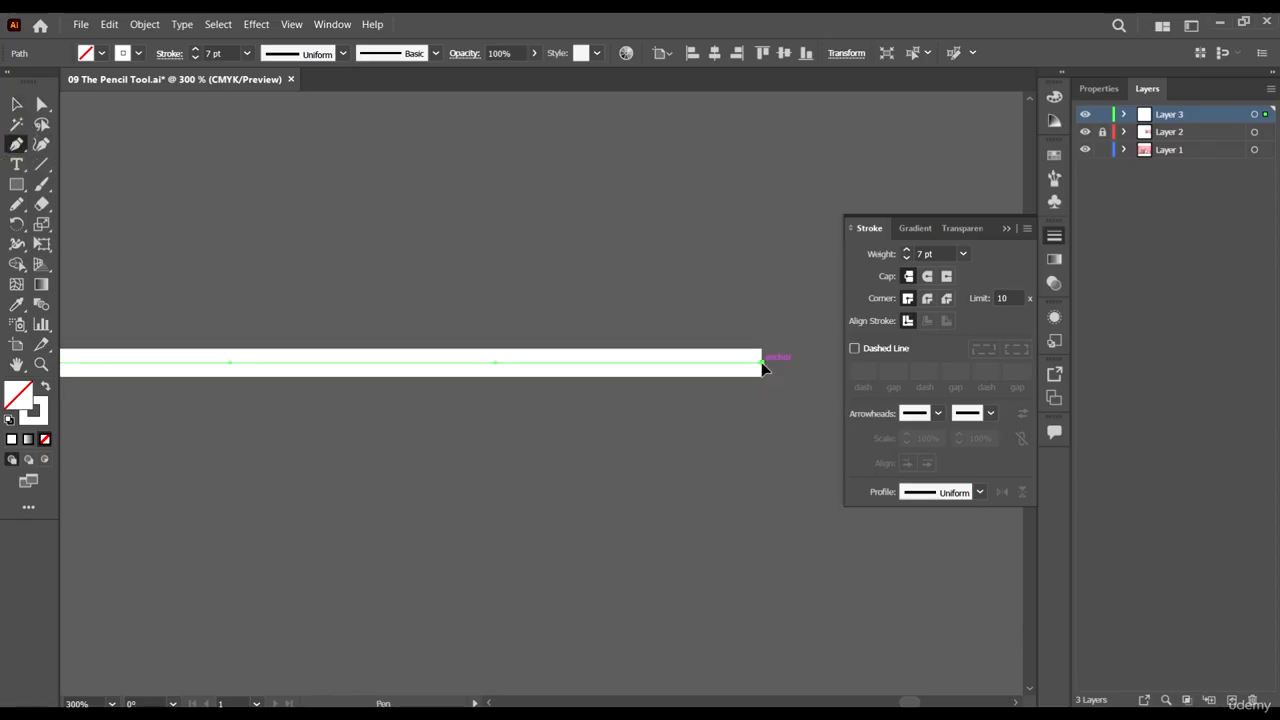
left_click(757, 560)
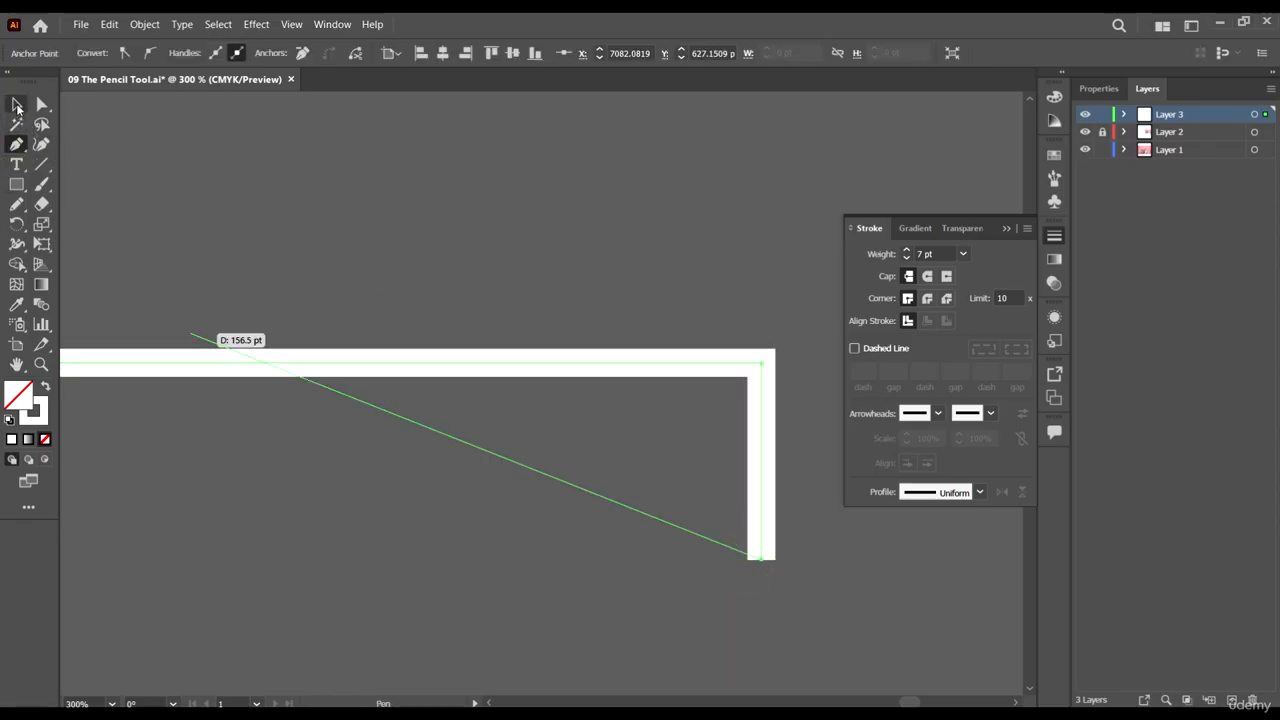
left_click(18, 105)
Try the round and bevel joins on the path's corner and return it to the miter join.
scroll(814, 320, "up", 2)
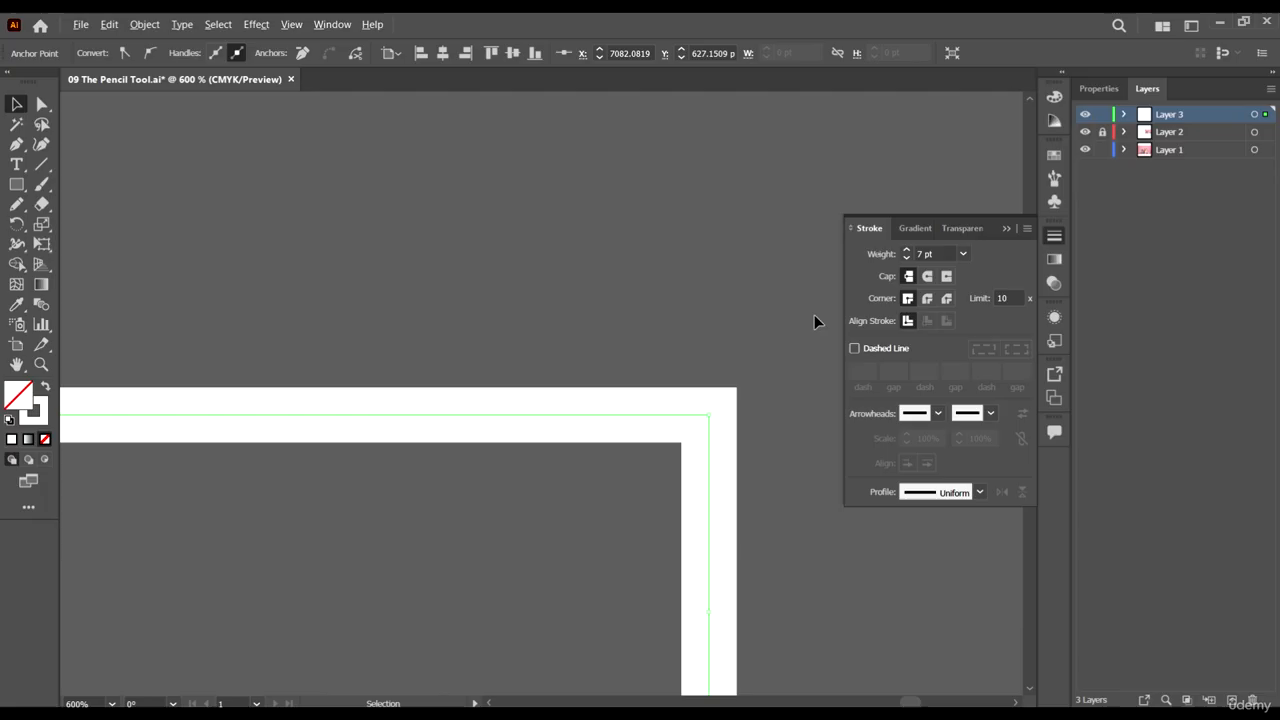
left_click(929, 300)
key("ctrl+equal")
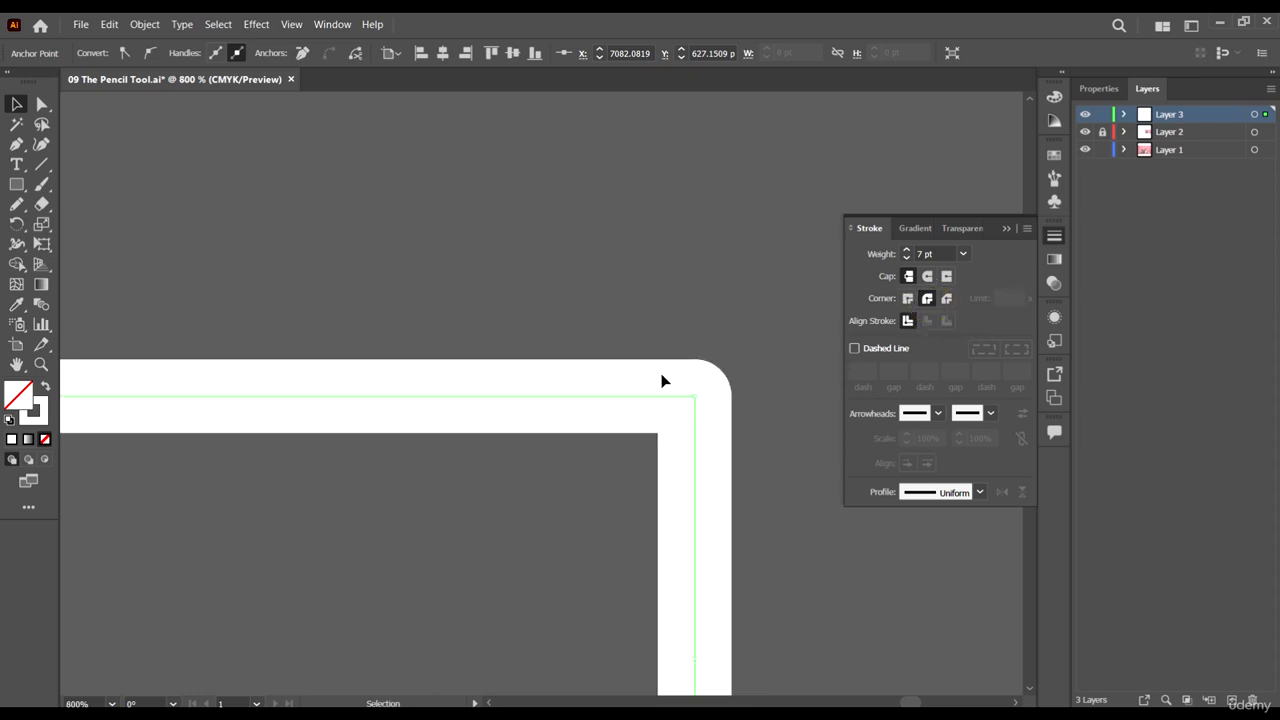
left_click(948, 299)
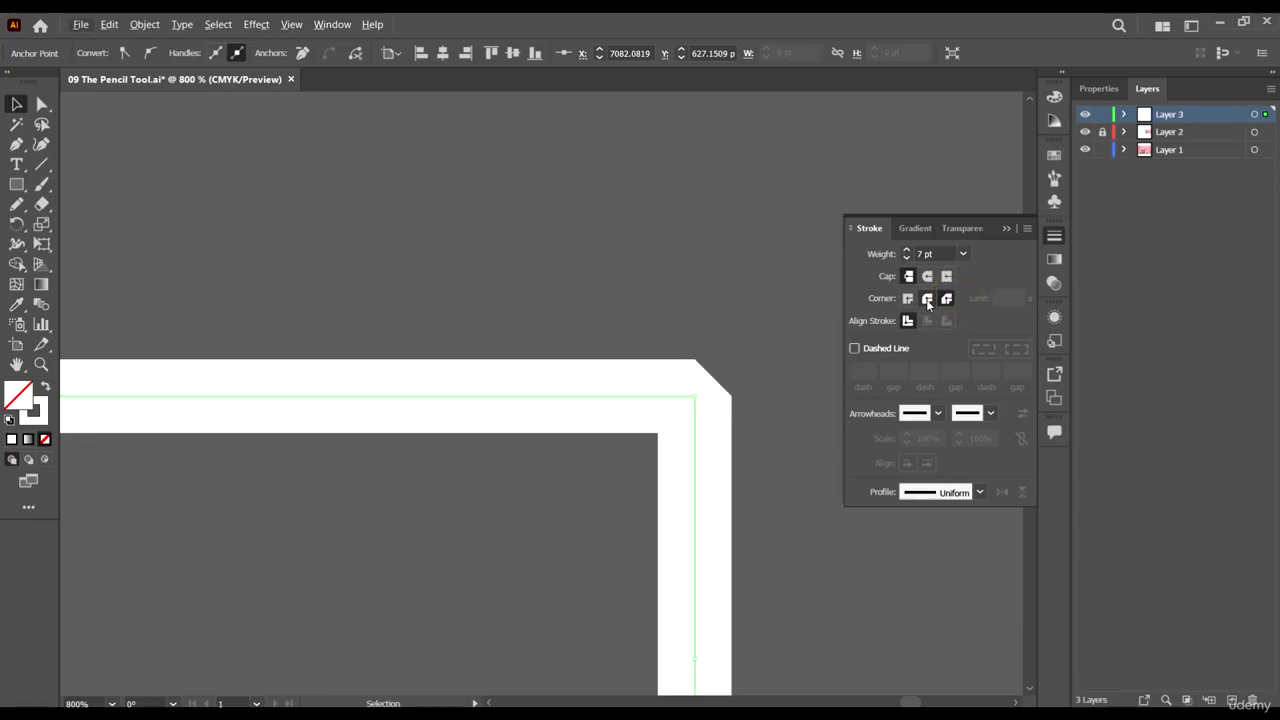
left_click(927, 300)
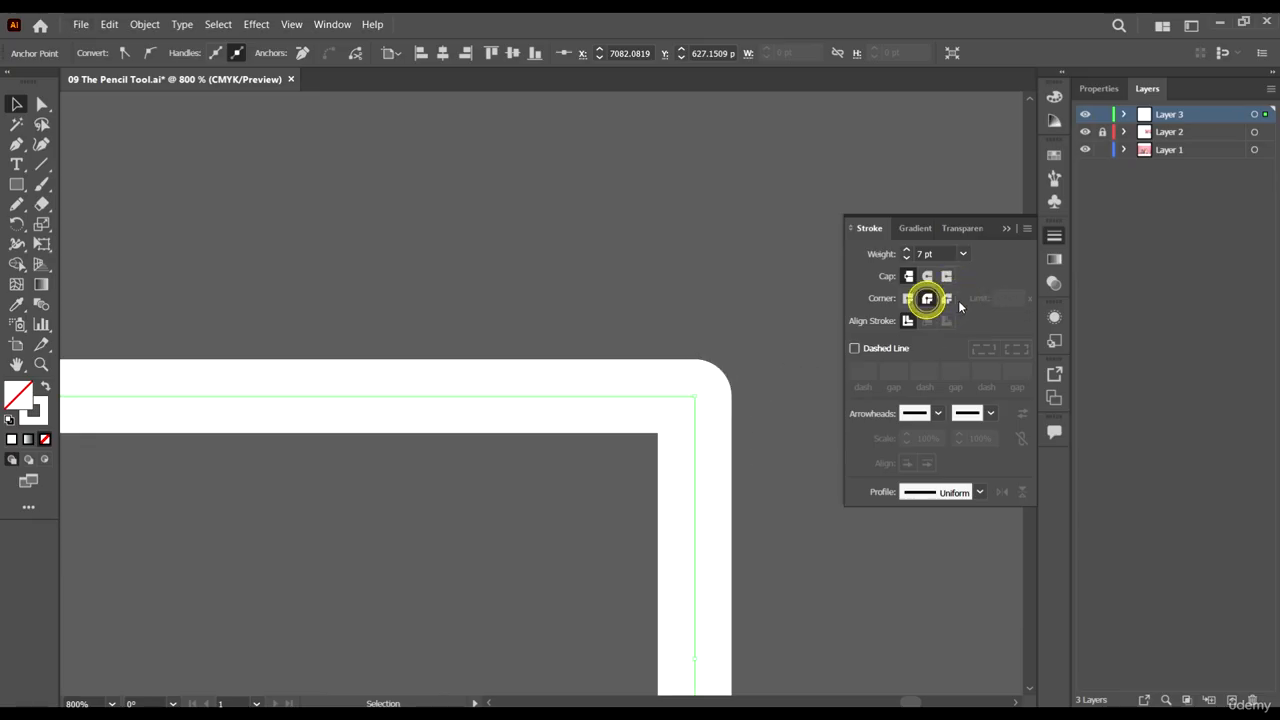
left_click(908, 298)
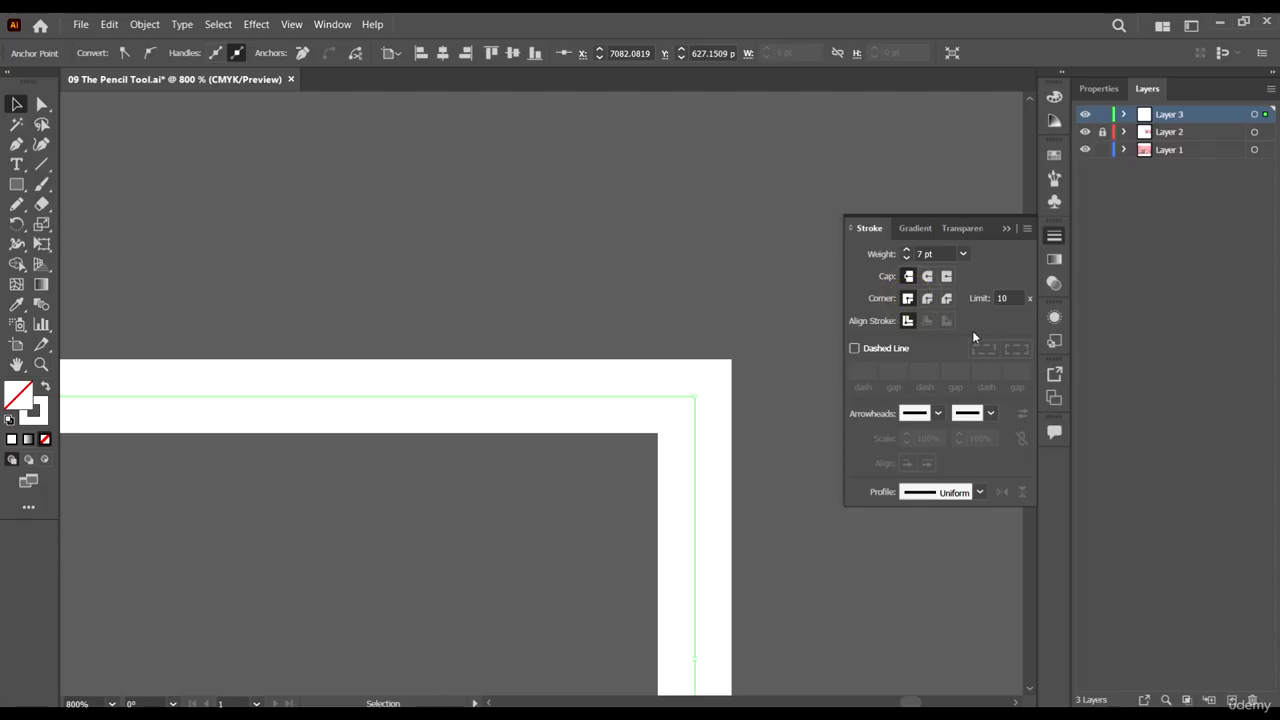
Turn on the dashed line option for the L-shaped path's stroke.
scroll(680, 380, "down", 5)
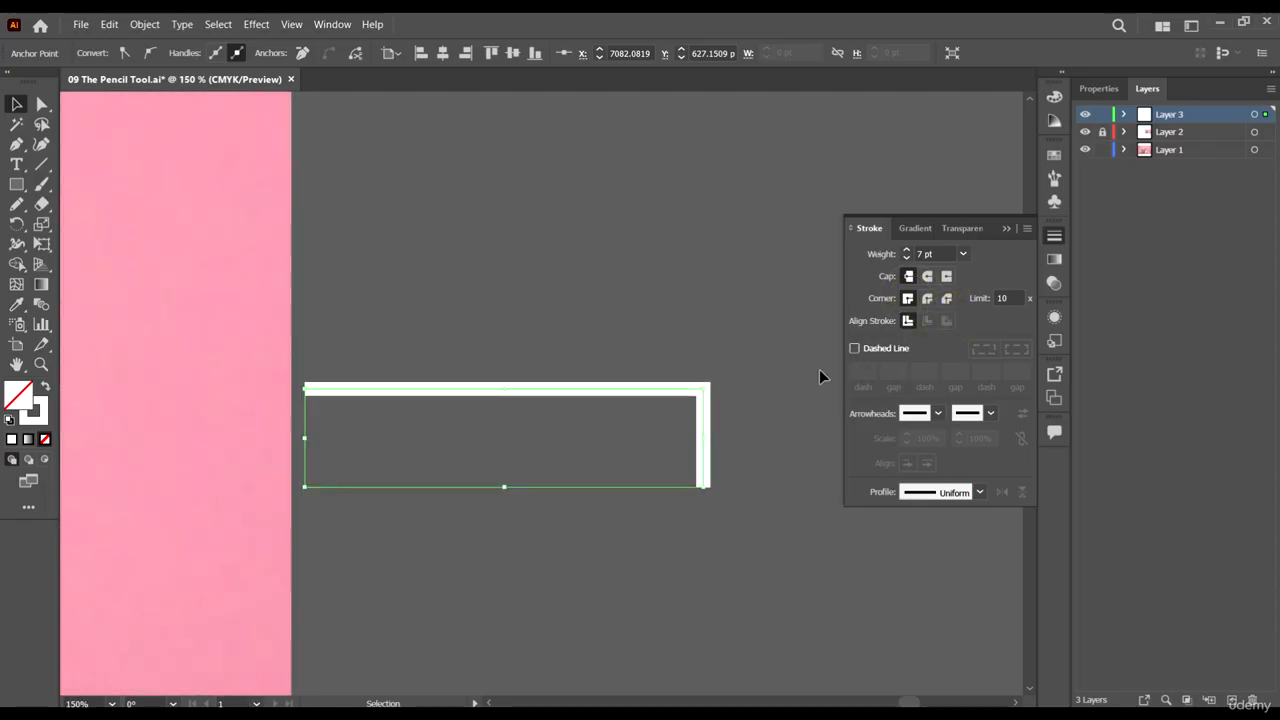
scroll(700, 358, "down", 1)
scroll(734, 350, "up", 1)
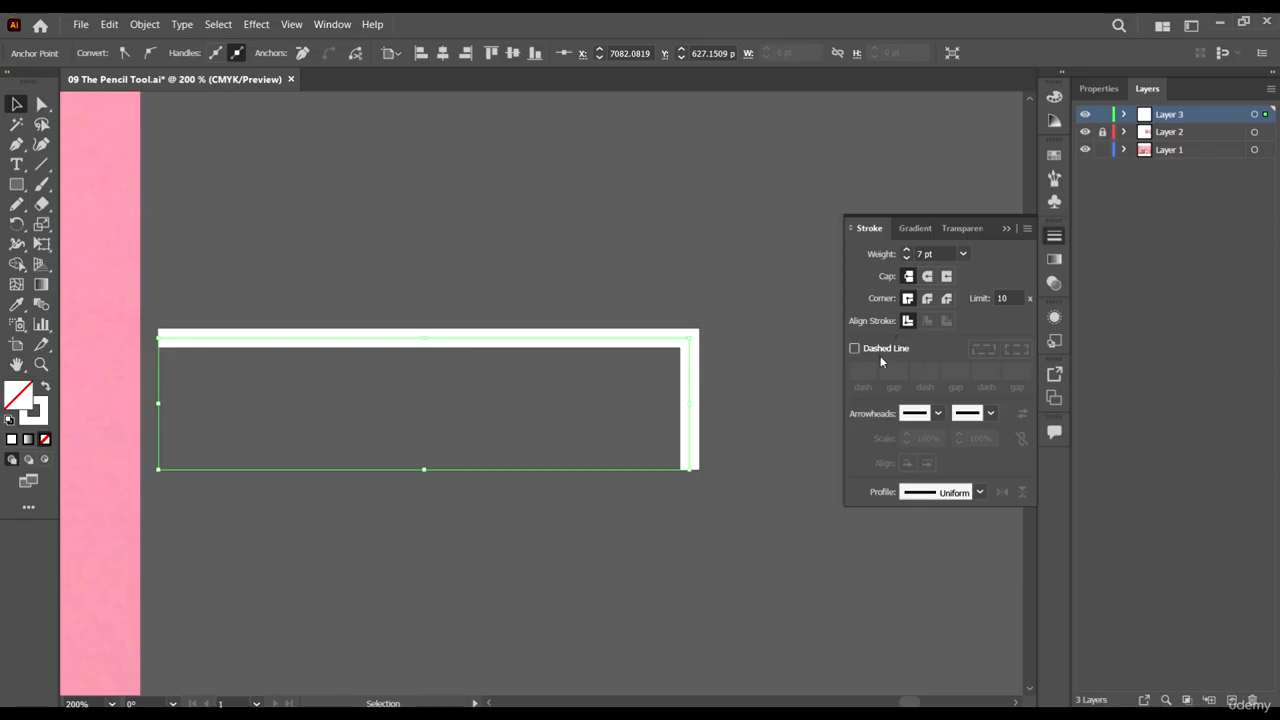
left_click(854, 348)
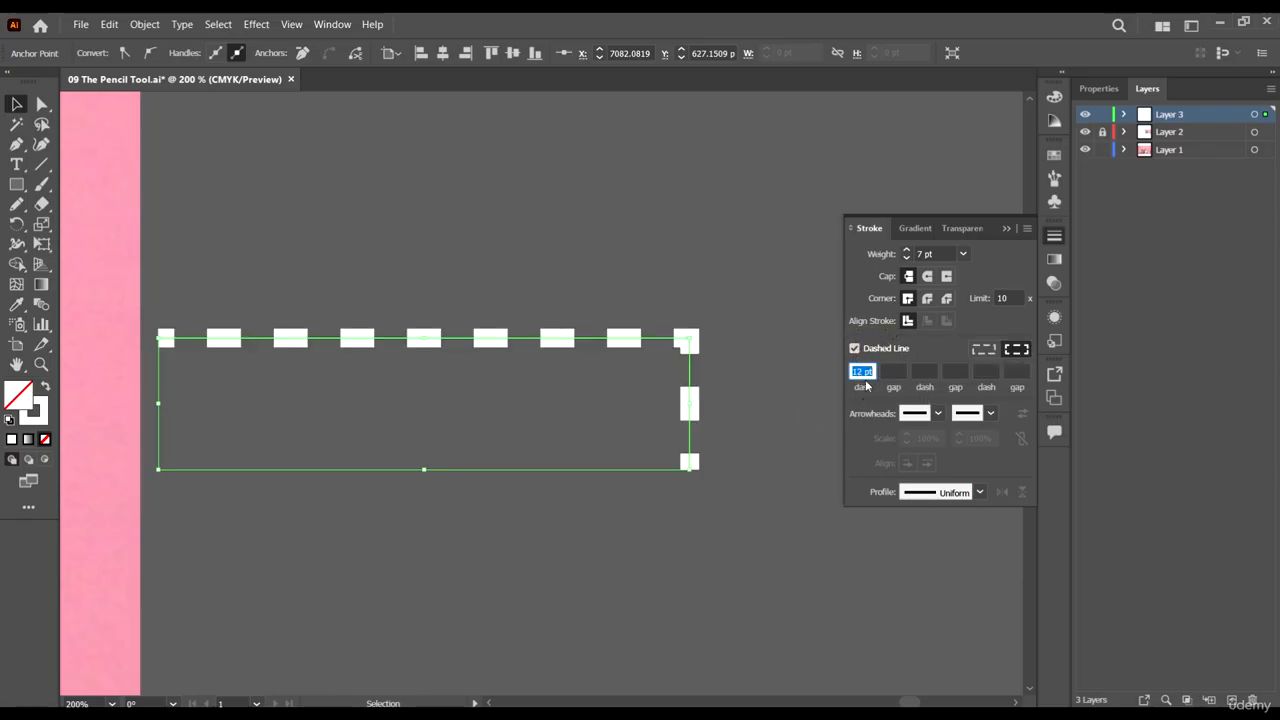
scroll(706, 365, "up", 1)
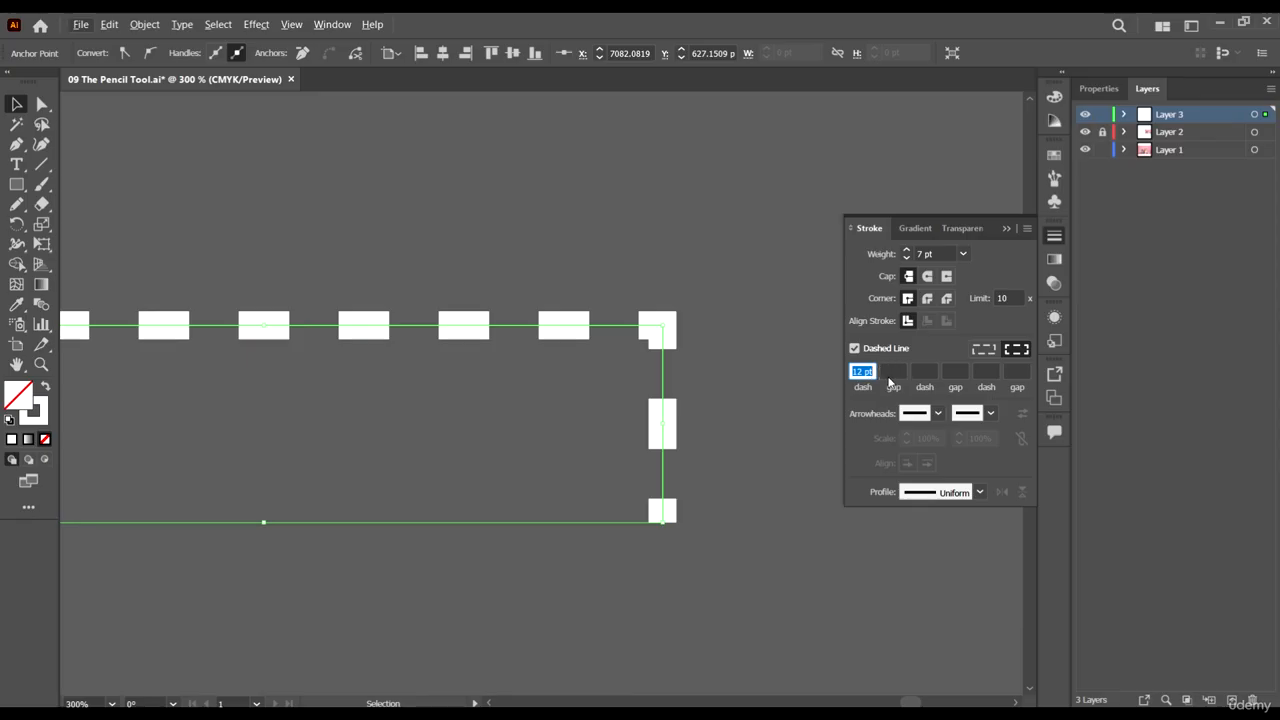
Set the dashed path's first dash to 16 pt and its first gap to 10 pt.
left_click(895, 371)
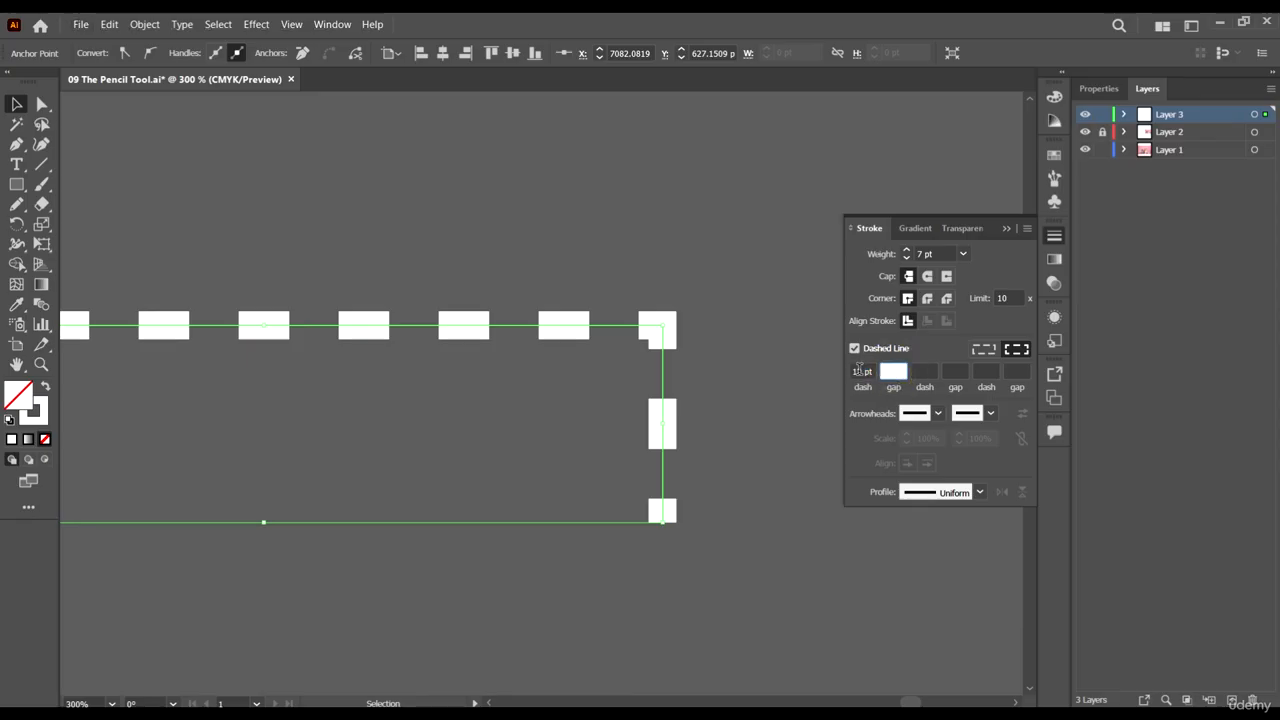
left_click_drag(870, 371, 858, 371)
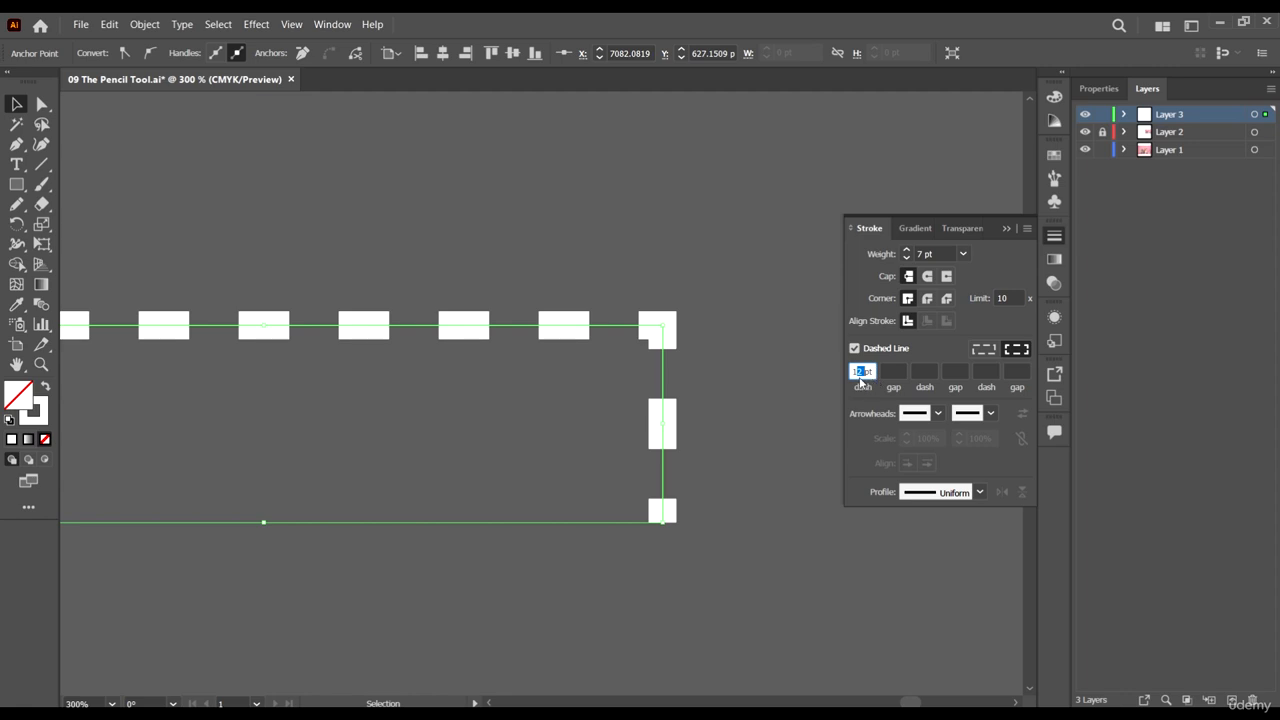
type("16")
key("Return")
left_click(903, 370)
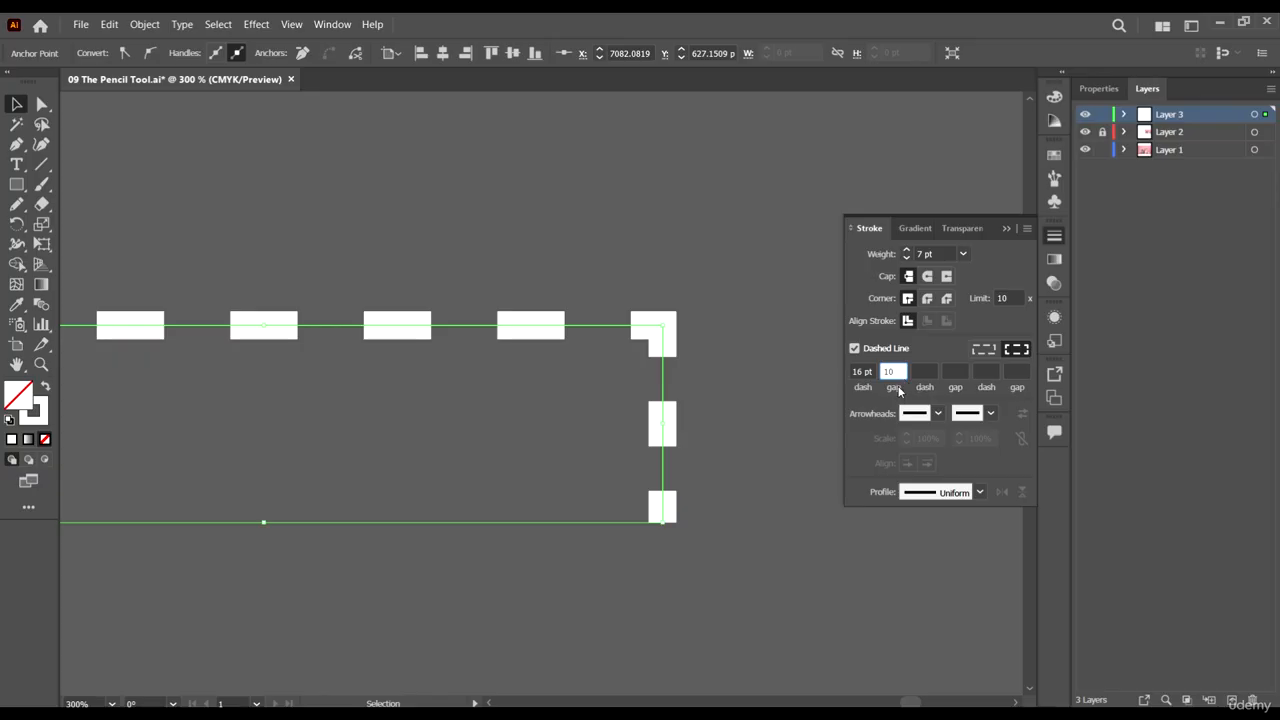
key("Return")
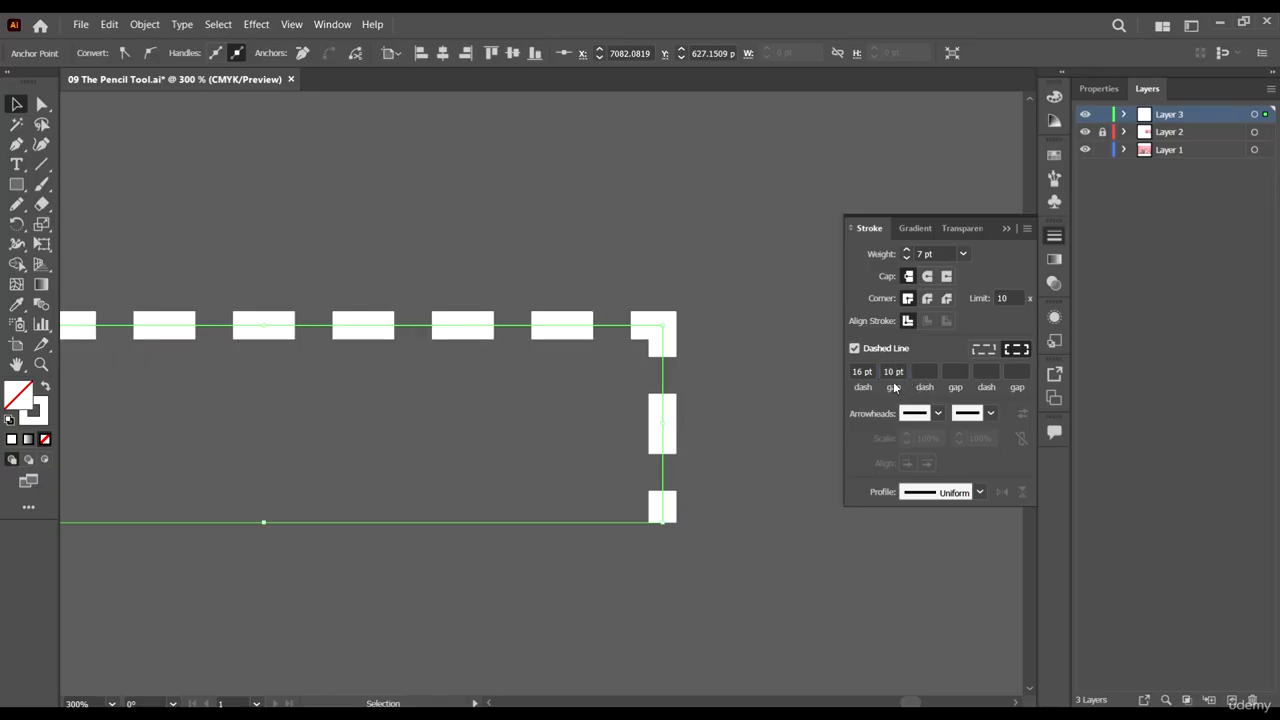
Set the first dash length of the dashed path to 20 pt.
key("ctrl+equal")
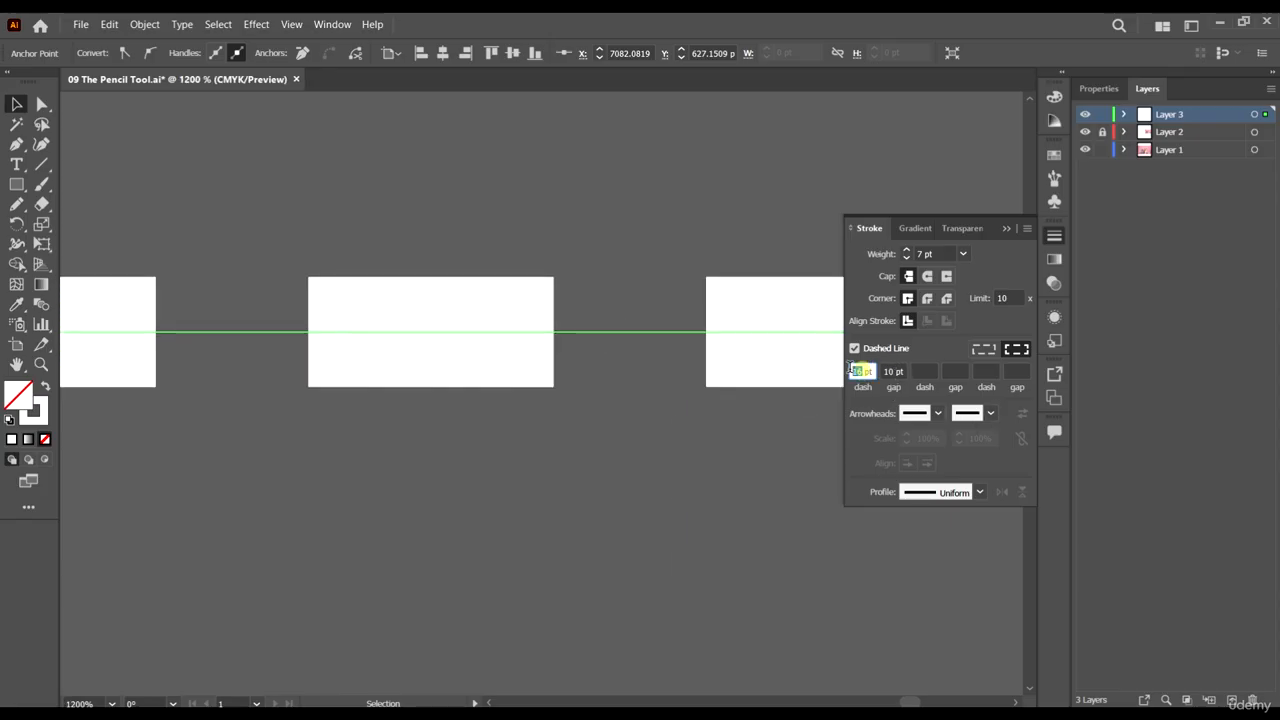
double_click(861, 373)
type("20")
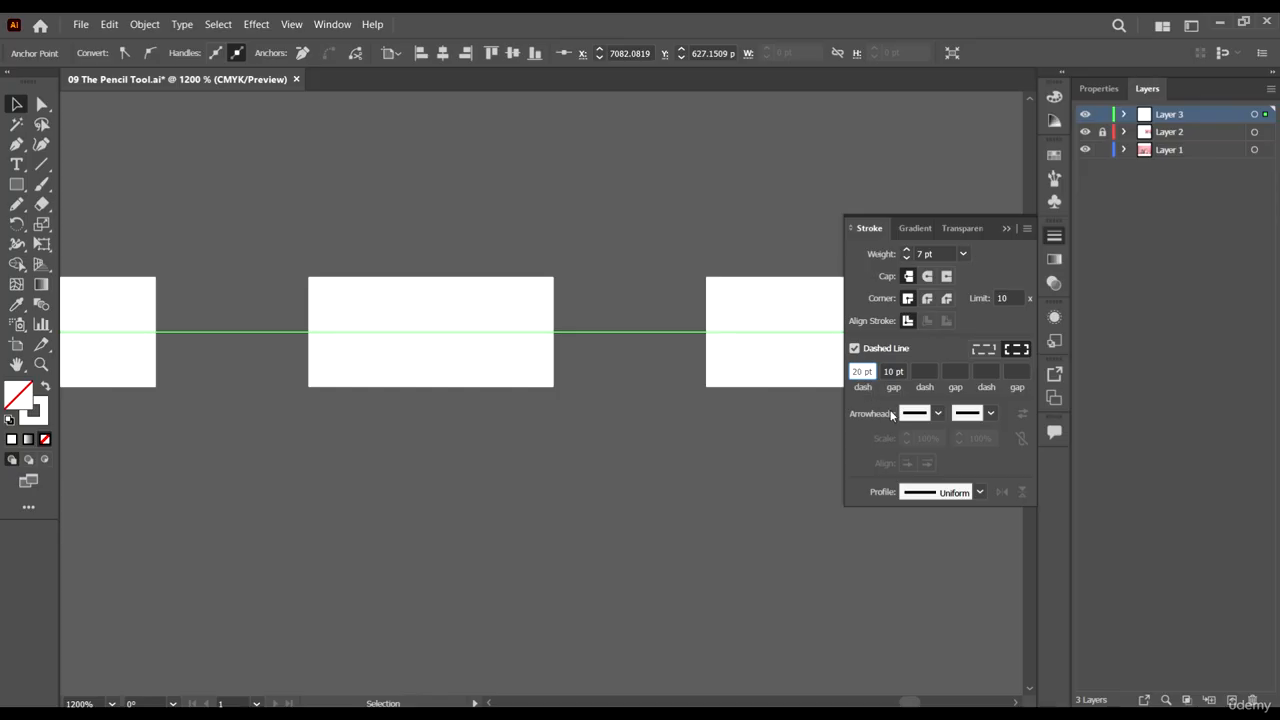
scroll(318, 372, "down", 2)
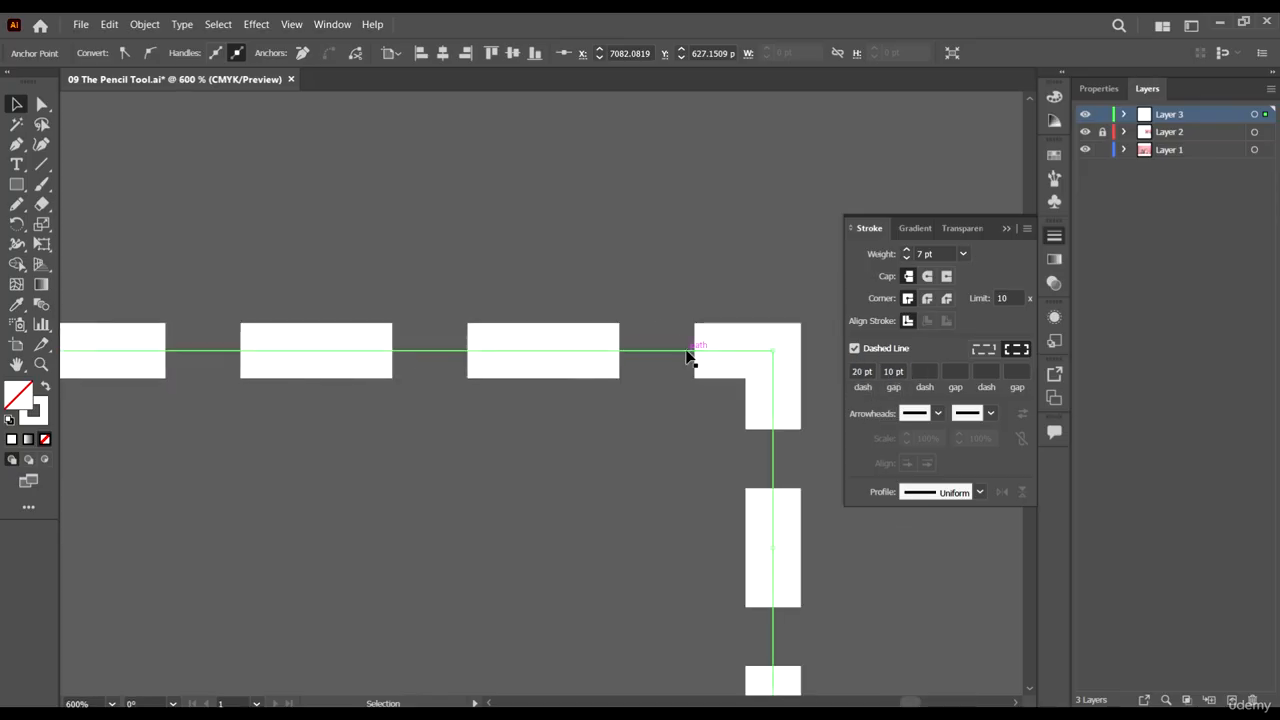
Set the second dash of the L-shaped path's dashed stroke to 10 pt.
scroll(520, 330, "down", 3)
scroll(566, 341, "up", 2)
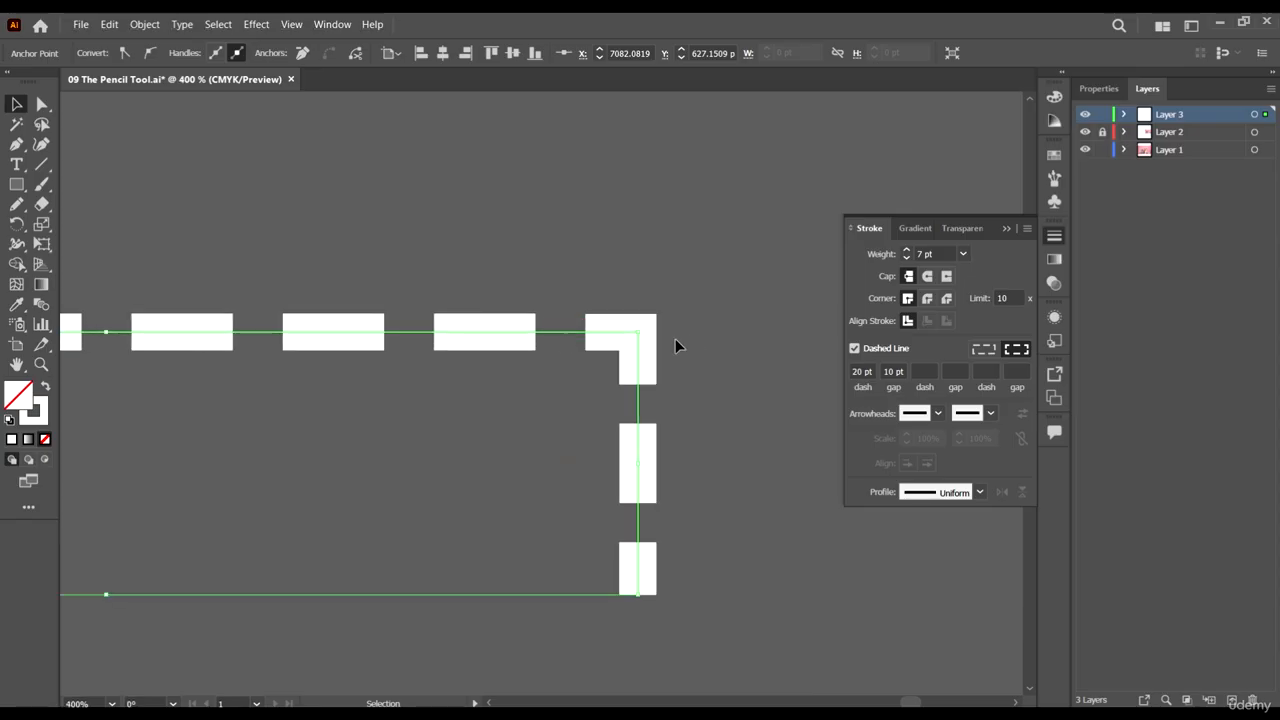
left_click(926, 373)
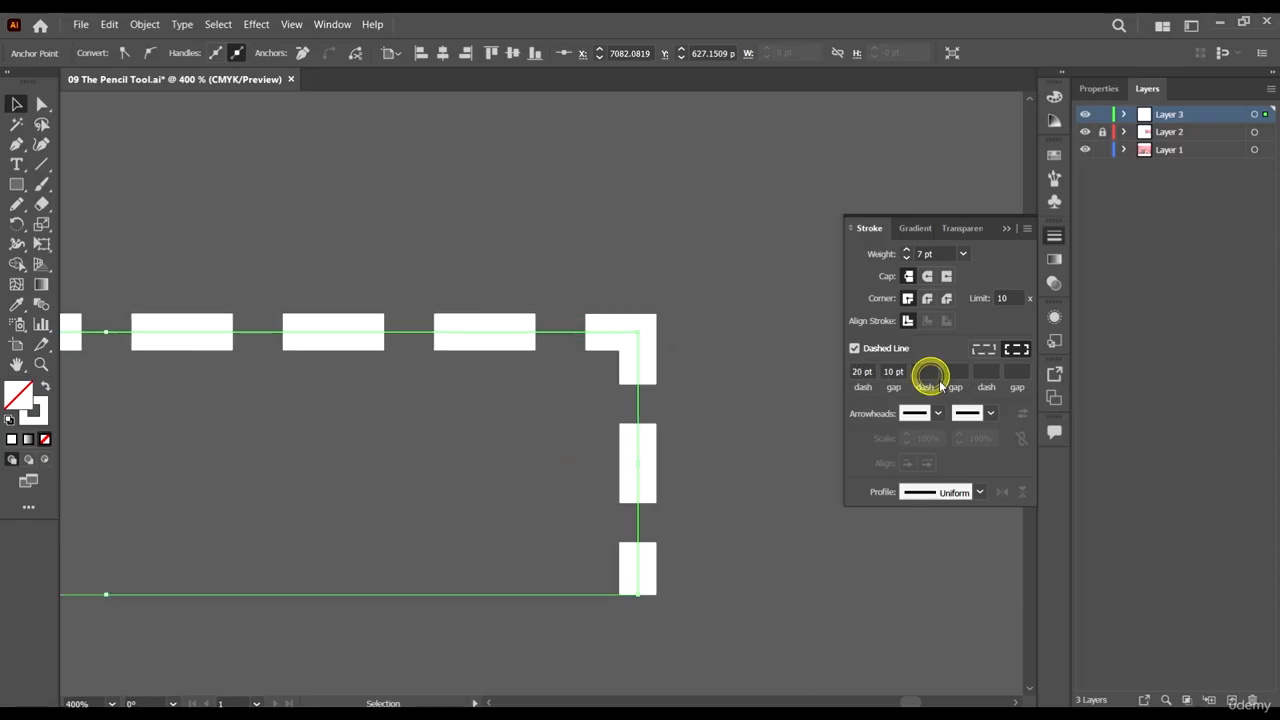
type("2")
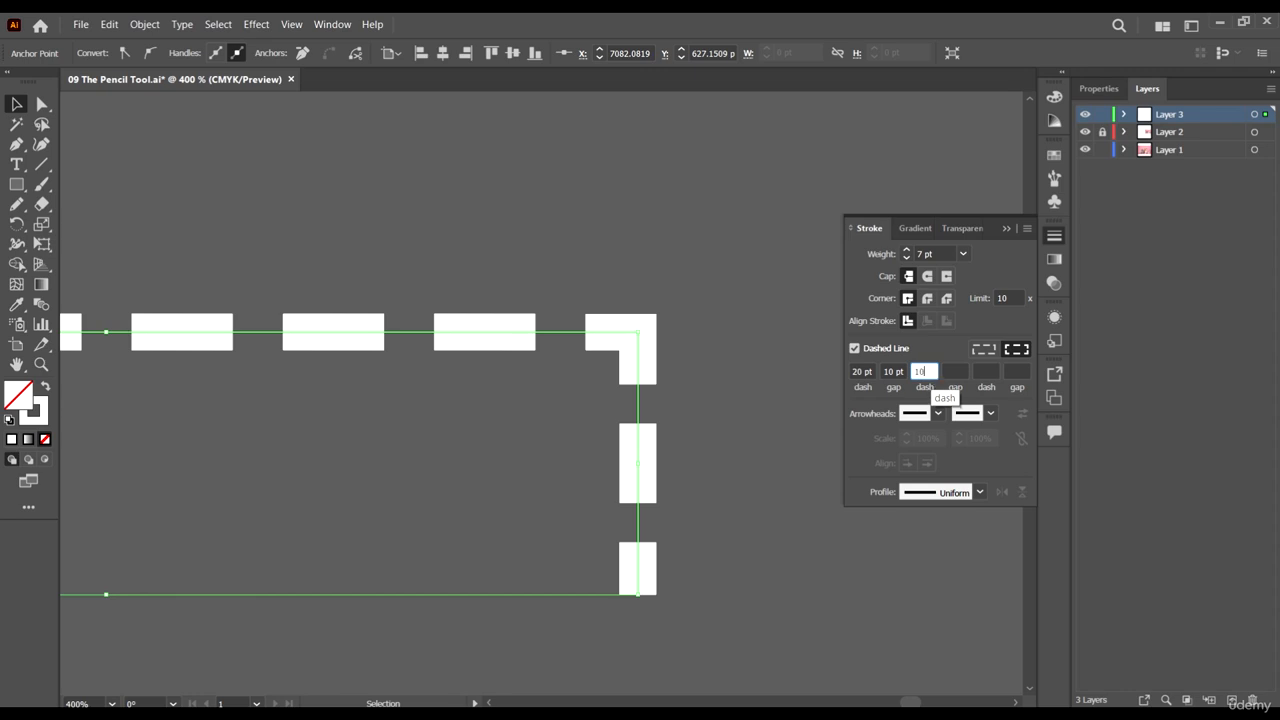
key("Return")
key("ctrl+minus")
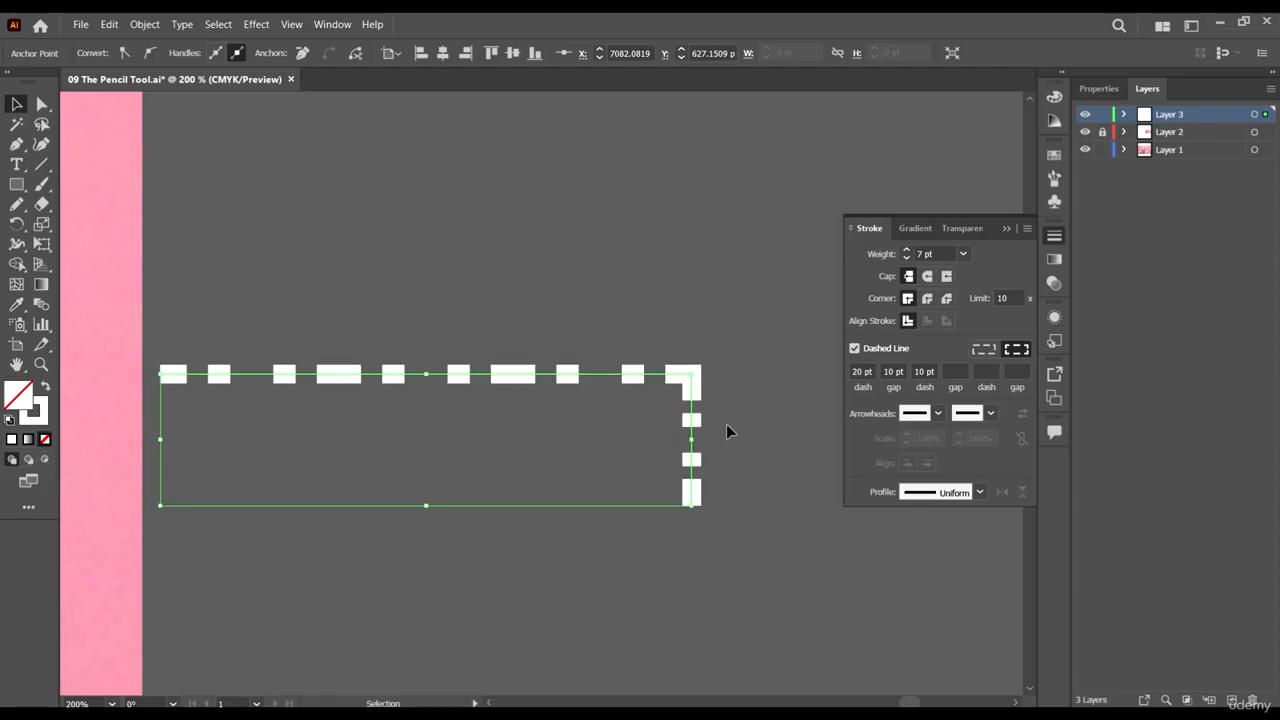
Clear the path's second dash value and return its first dash to 16 pt.
double_click(930, 371)
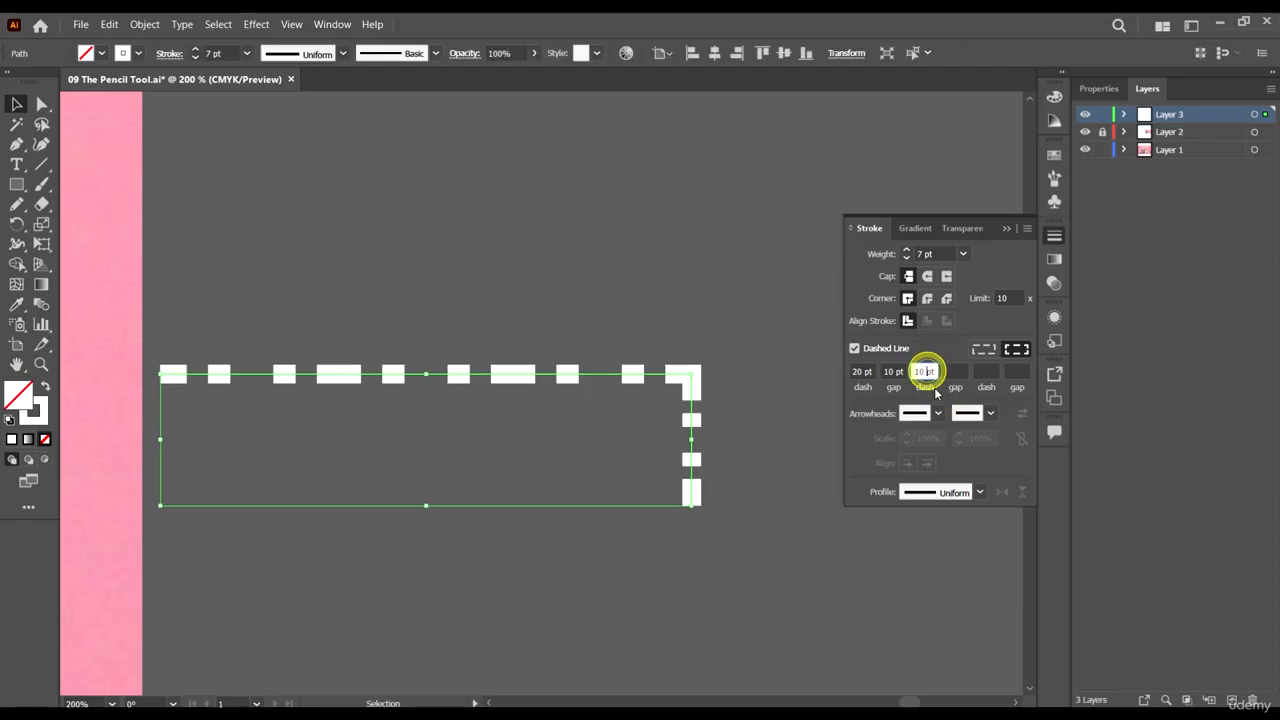
key("BackSpace")
key("Return")
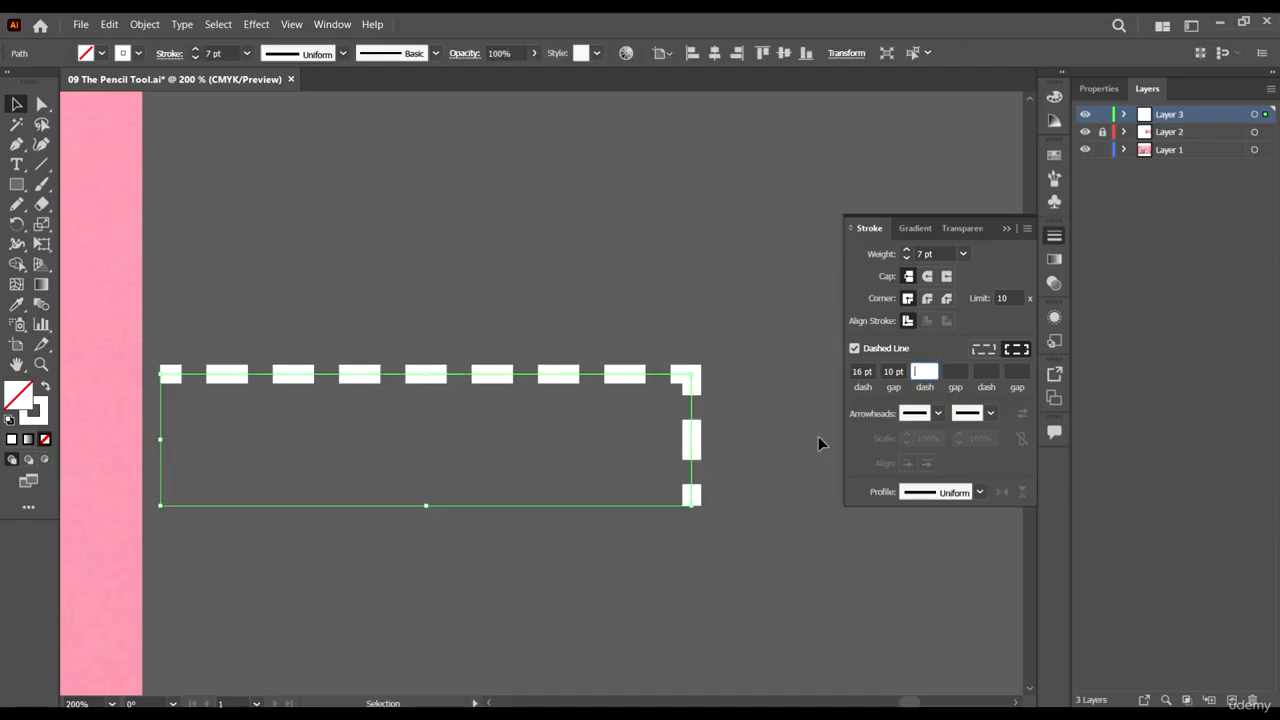
Reselect the dashed path and examine how its dashes meet at the corner.
left_click(811, 421)
scroll(686, 366, "up", 1)
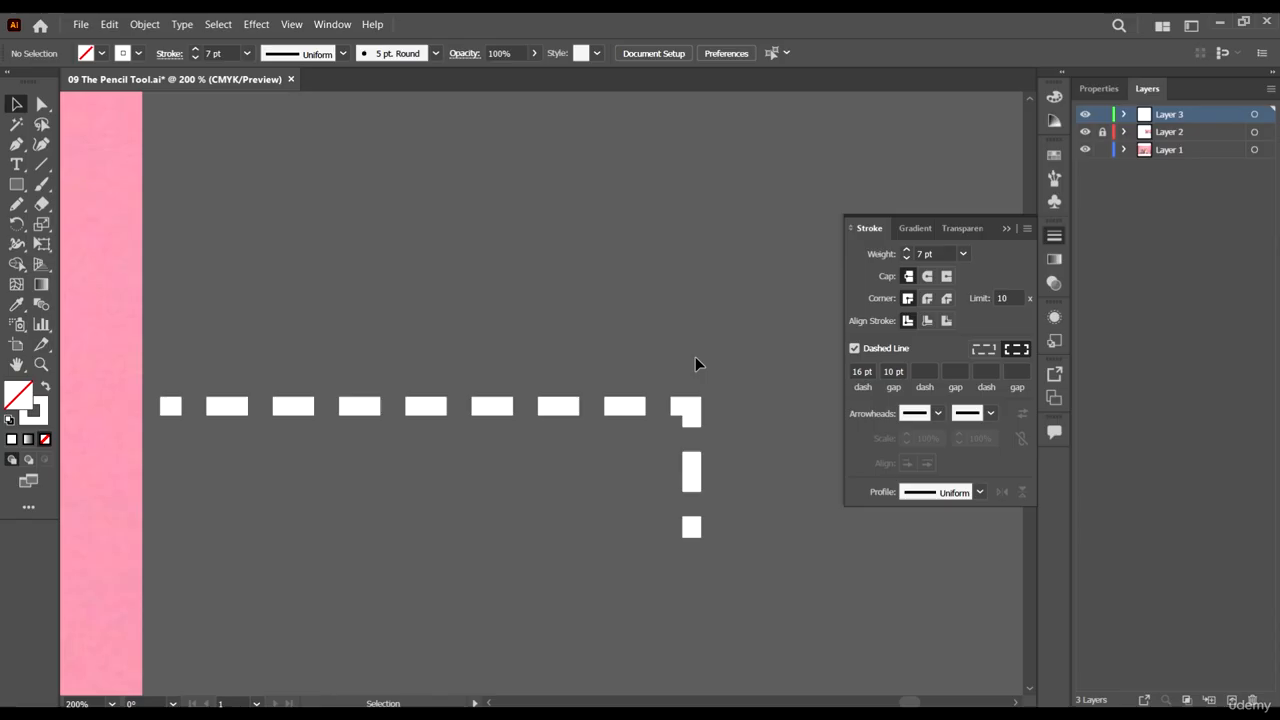
left_click(747, 377)
left_click(689, 417)
scroll(690, 417, "up", 3)
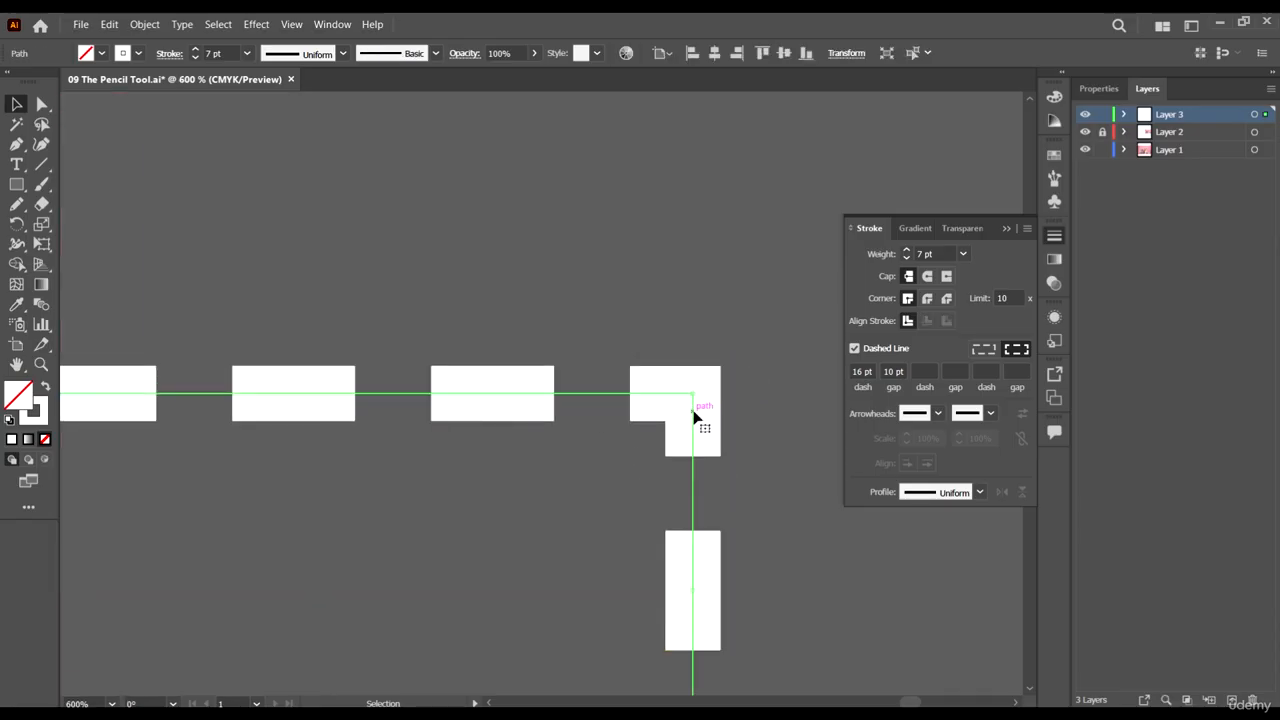
scroll(718, 440, "down", 3)
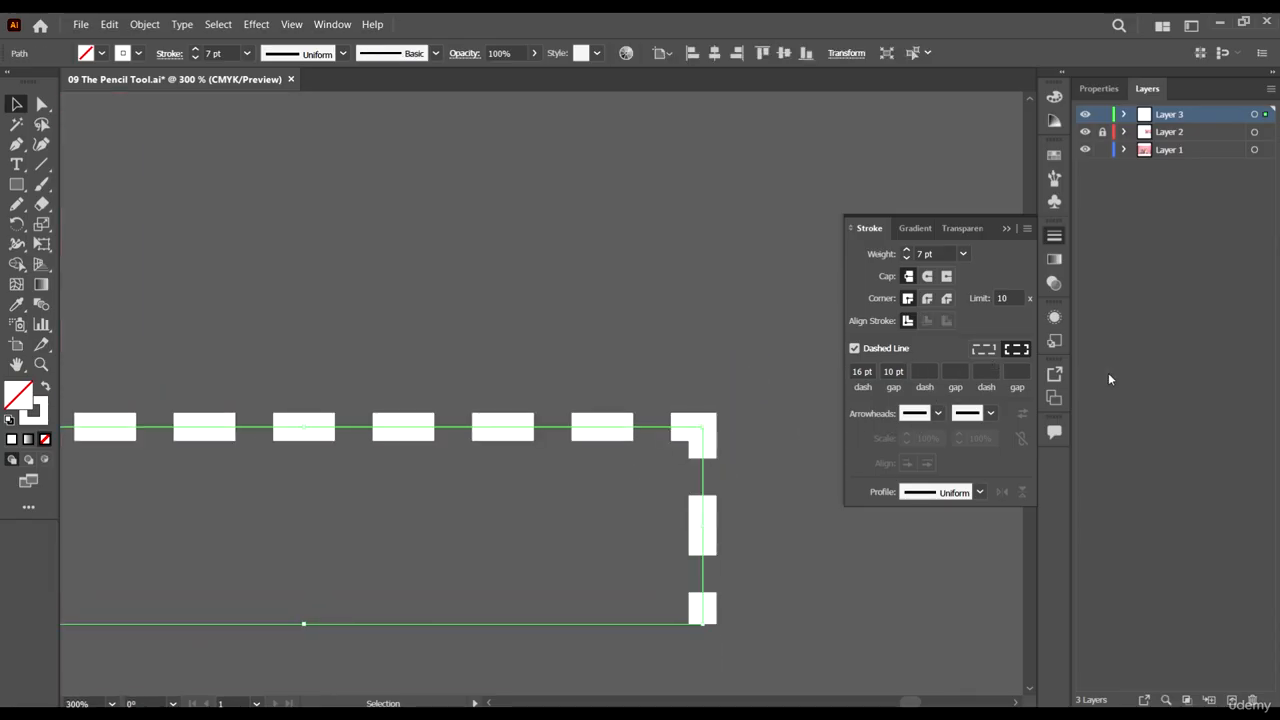
scroll(705, 444, "down", 2)
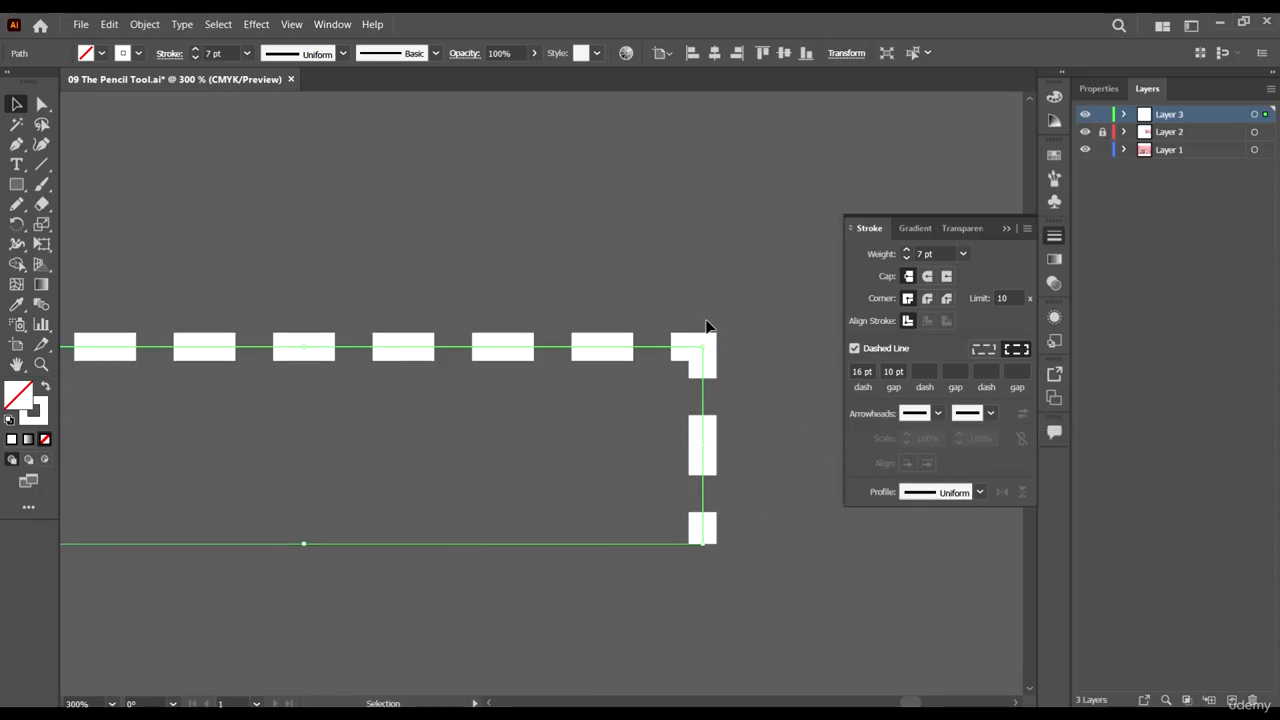
scroll(705, 332, "down", 3)
scroll(702, 335, "up", 3)
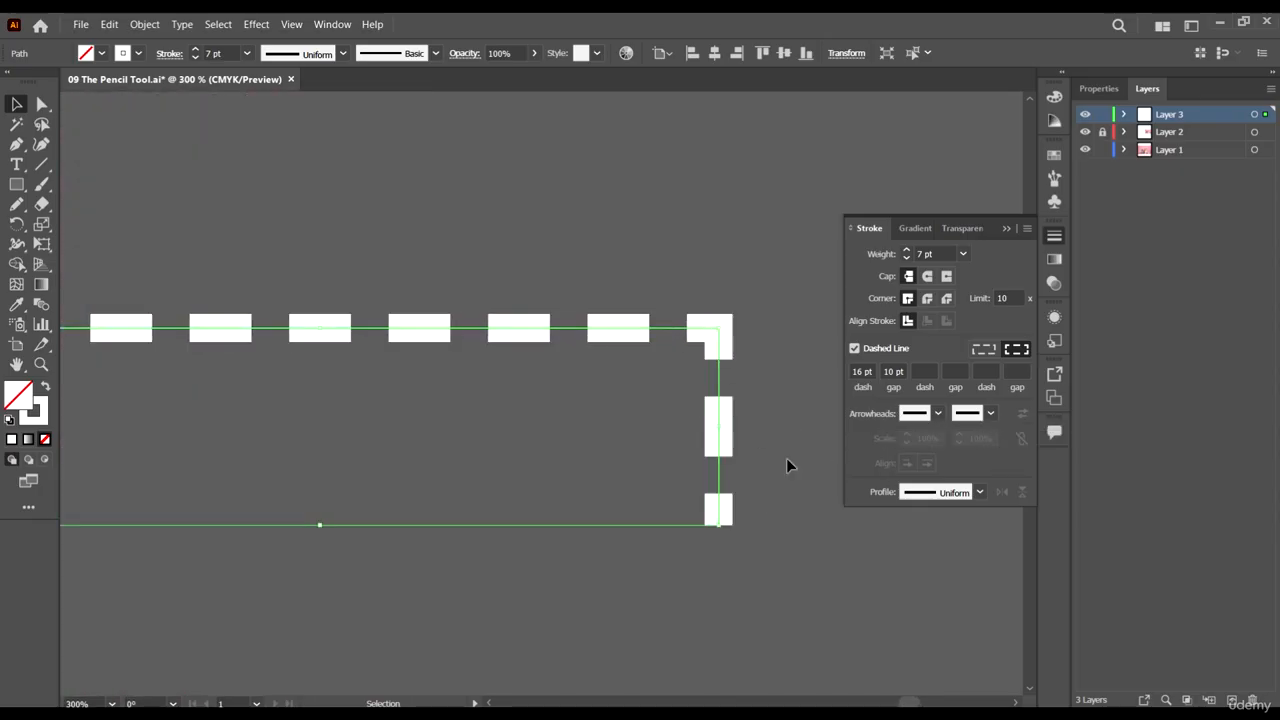
Add a solid swept-back arrowhead to the start of the dashed path.
left_click(937, 413)
left_click(868, 470)
scroll(771, 409, "down", 2)
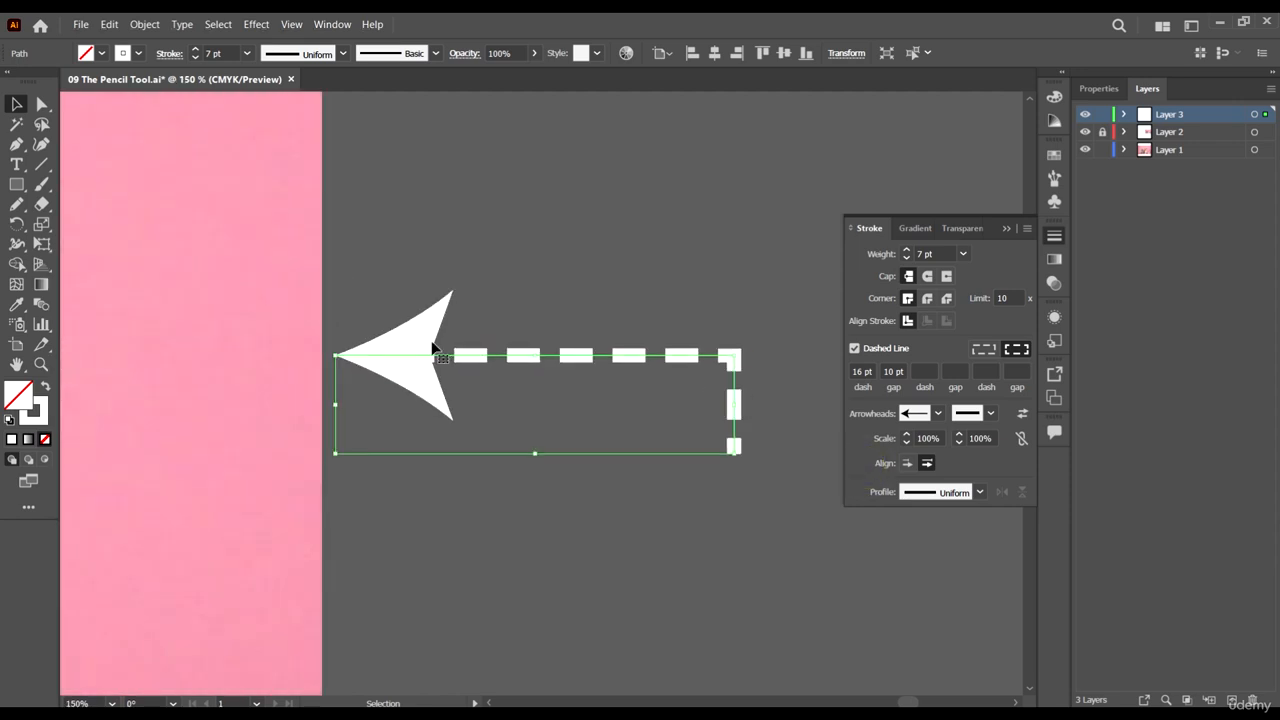
Try a feathered tail, an open arrow and a square as the arrowhead at the dashed path's end.
left_click(990, 413)
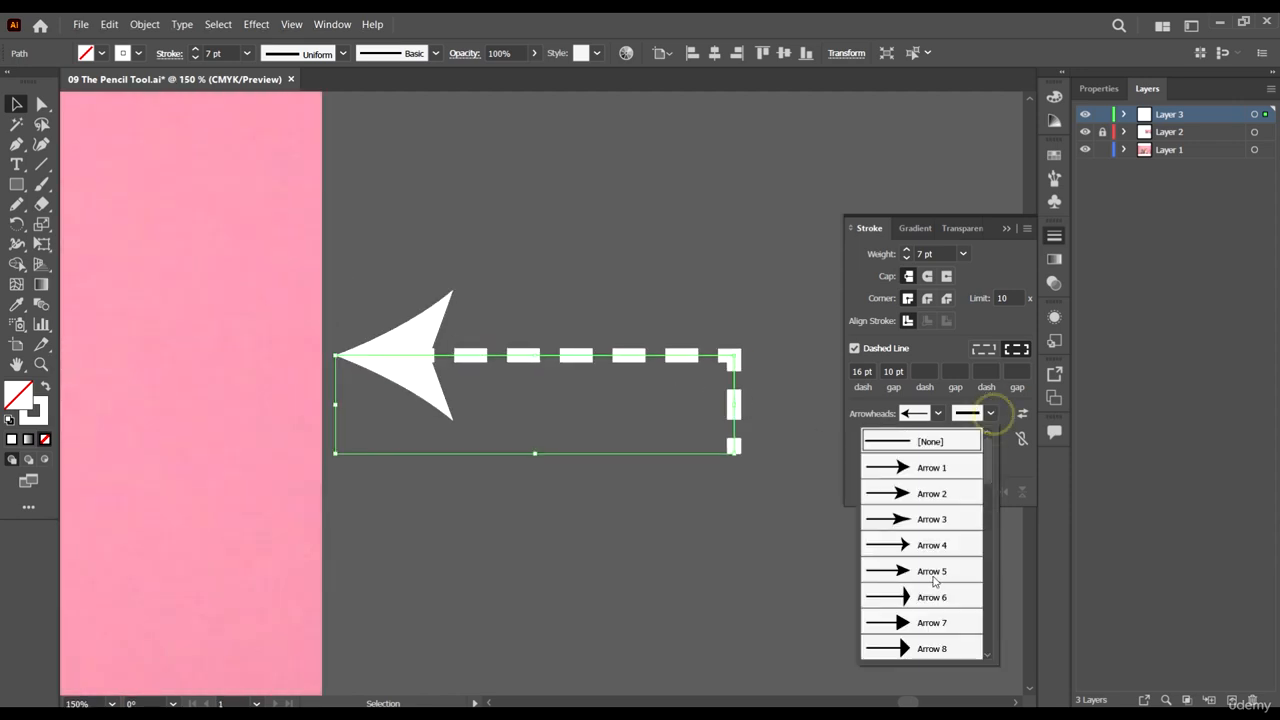
scroll(933, 560, "down", 4)
left_click(928, 537)
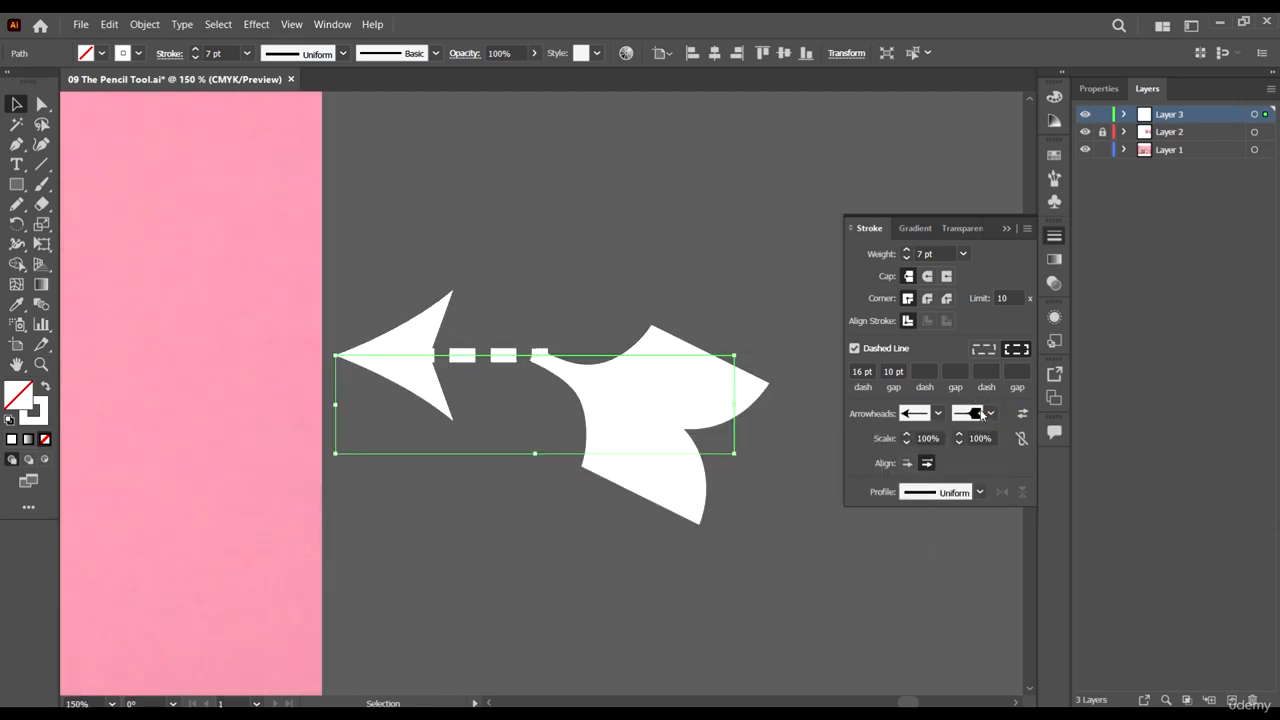
left_click(979, 415)
scroll(960, 467, "up", 6)
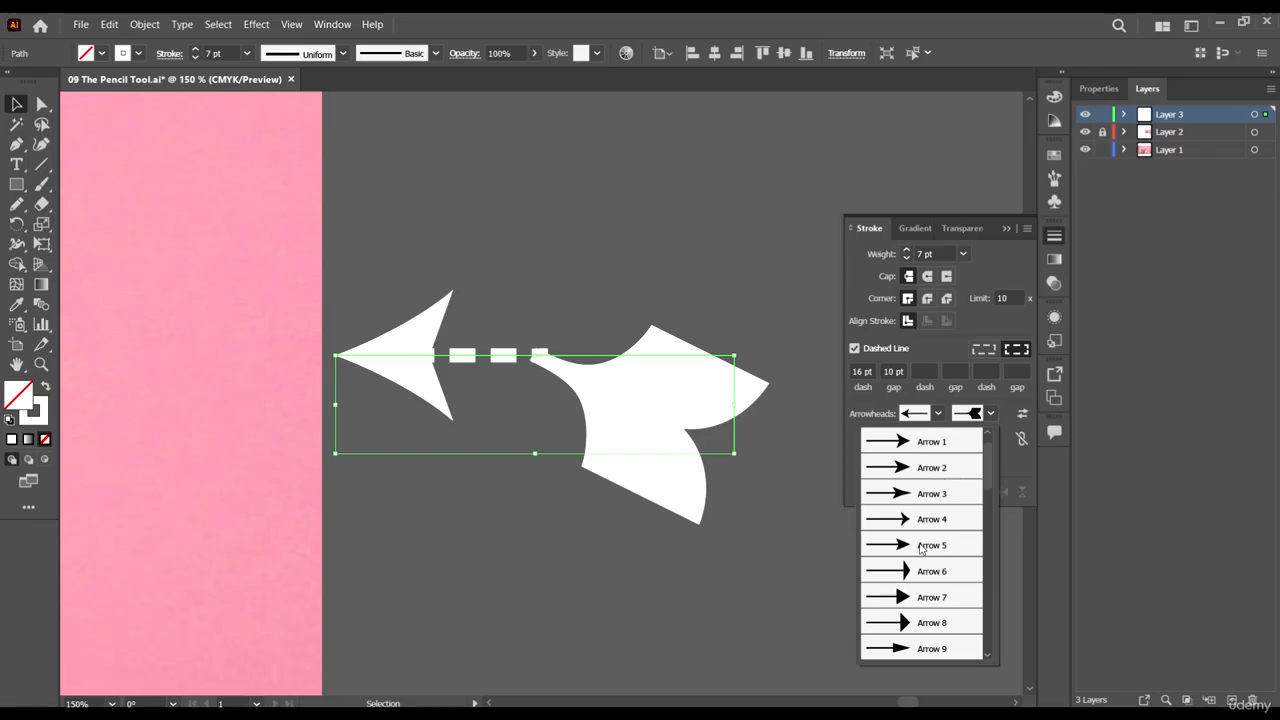
scroll(927, 602, "down", 1)
left_click(927, 599)
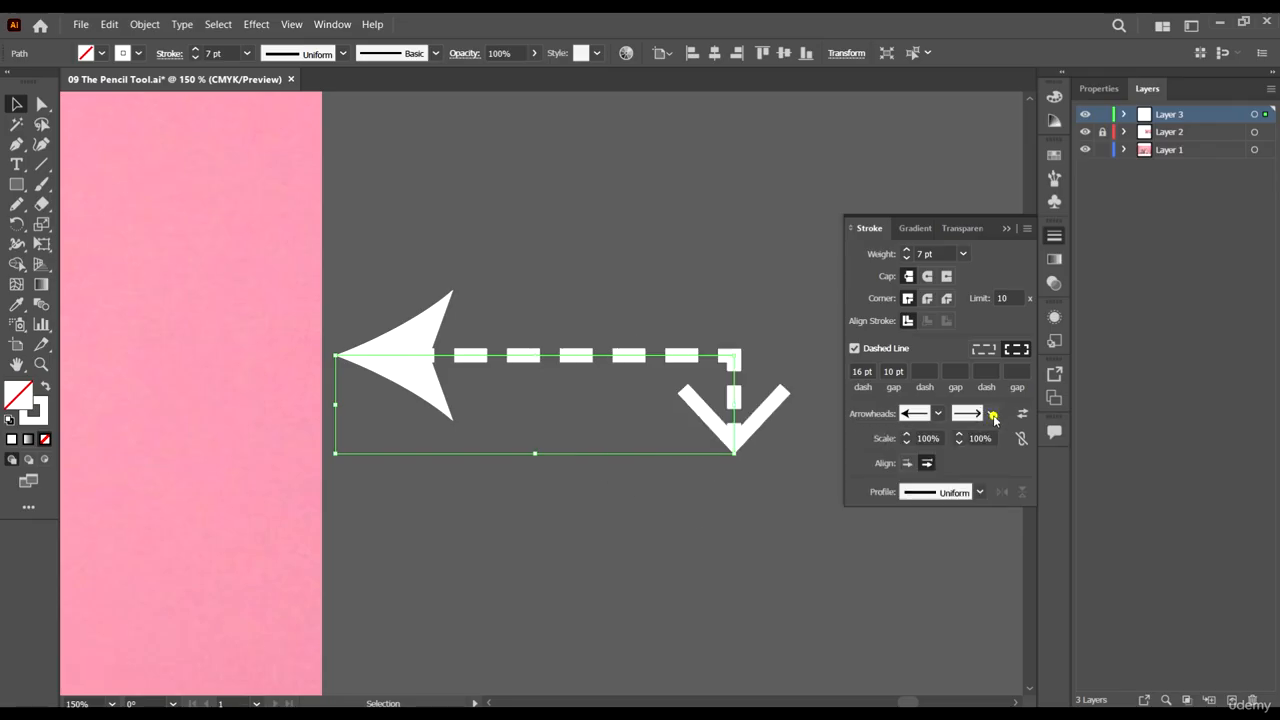
left_click(993, 415)
scroll(955, 560, "down", 1)
left_click(937, 567)
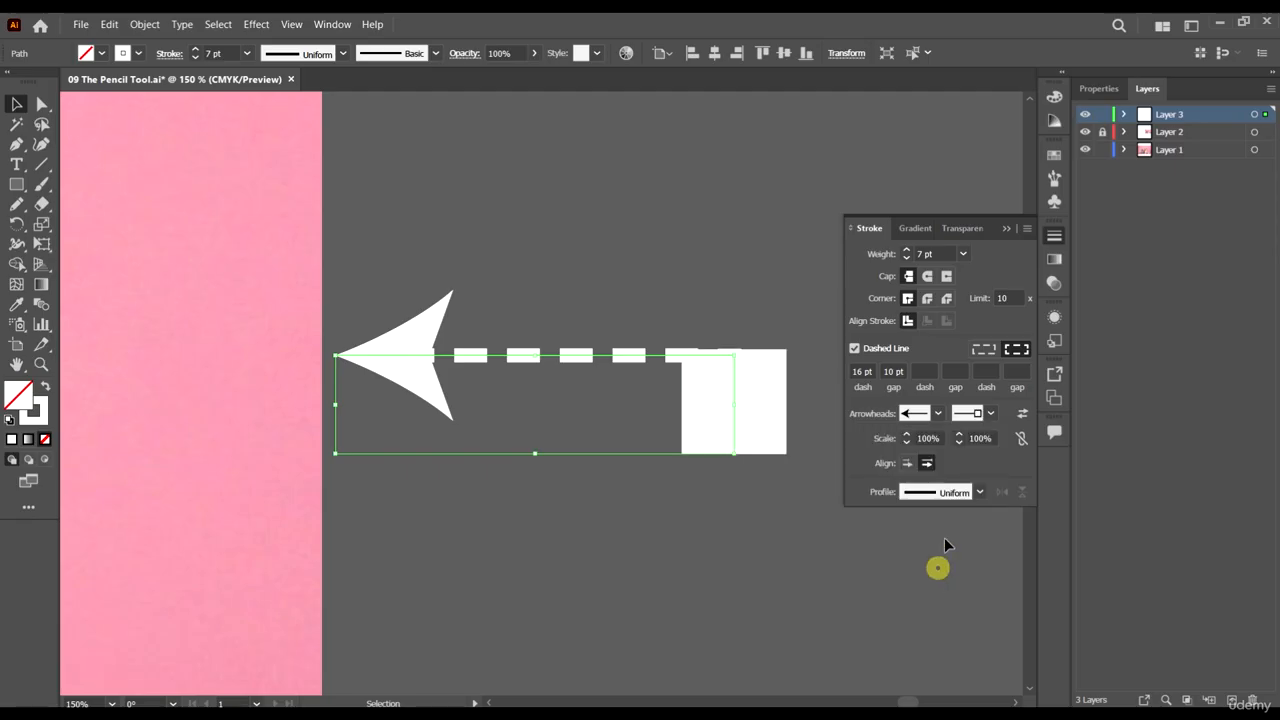
Set the path's end arrowhead to the scissors and move the path slightly up and right on the pasteboard.
left_click(988, 414)
left_click(915, 492)
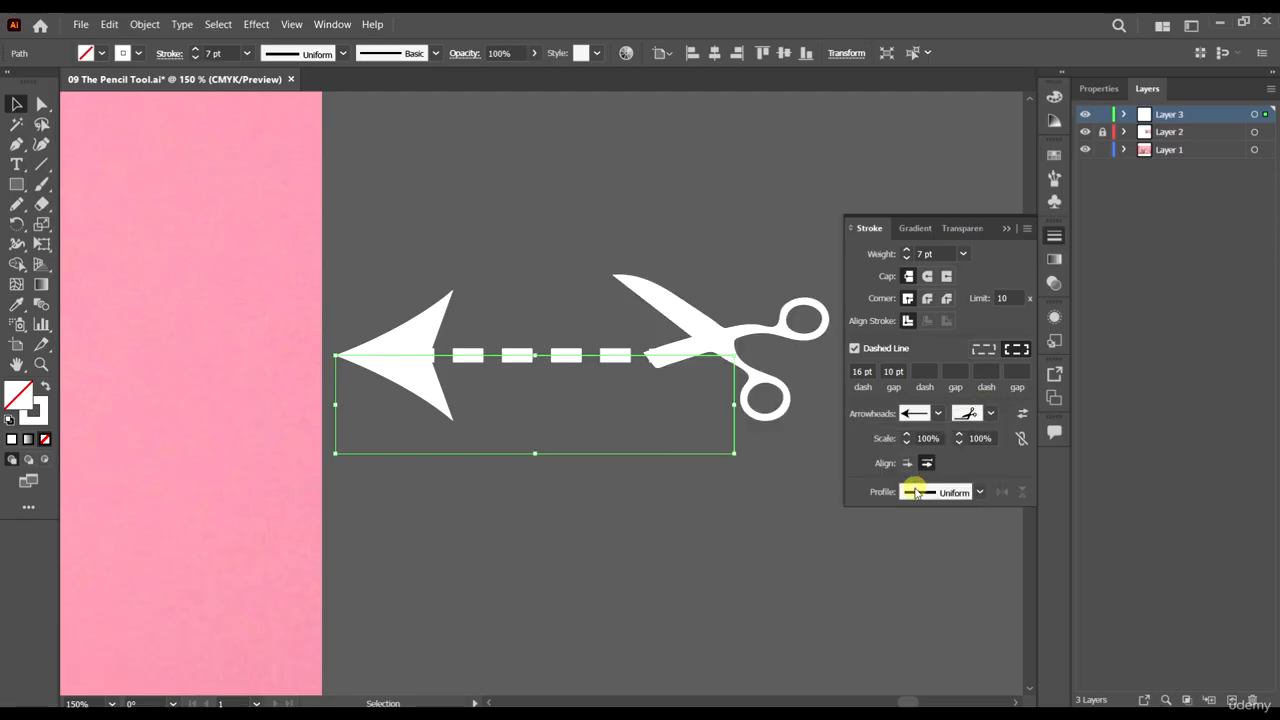
scroll(705, 442, "down", 3)
left_click(750, 529)
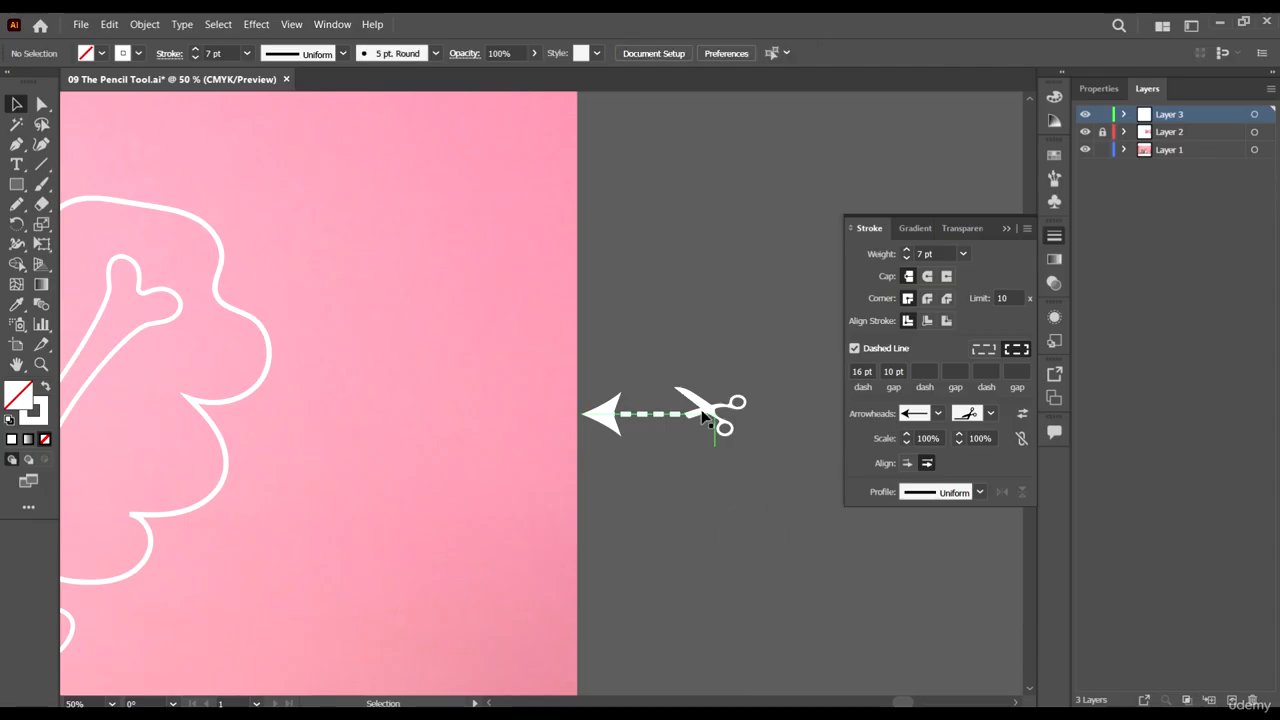
left_click_drag(703, 418, 748, 332)
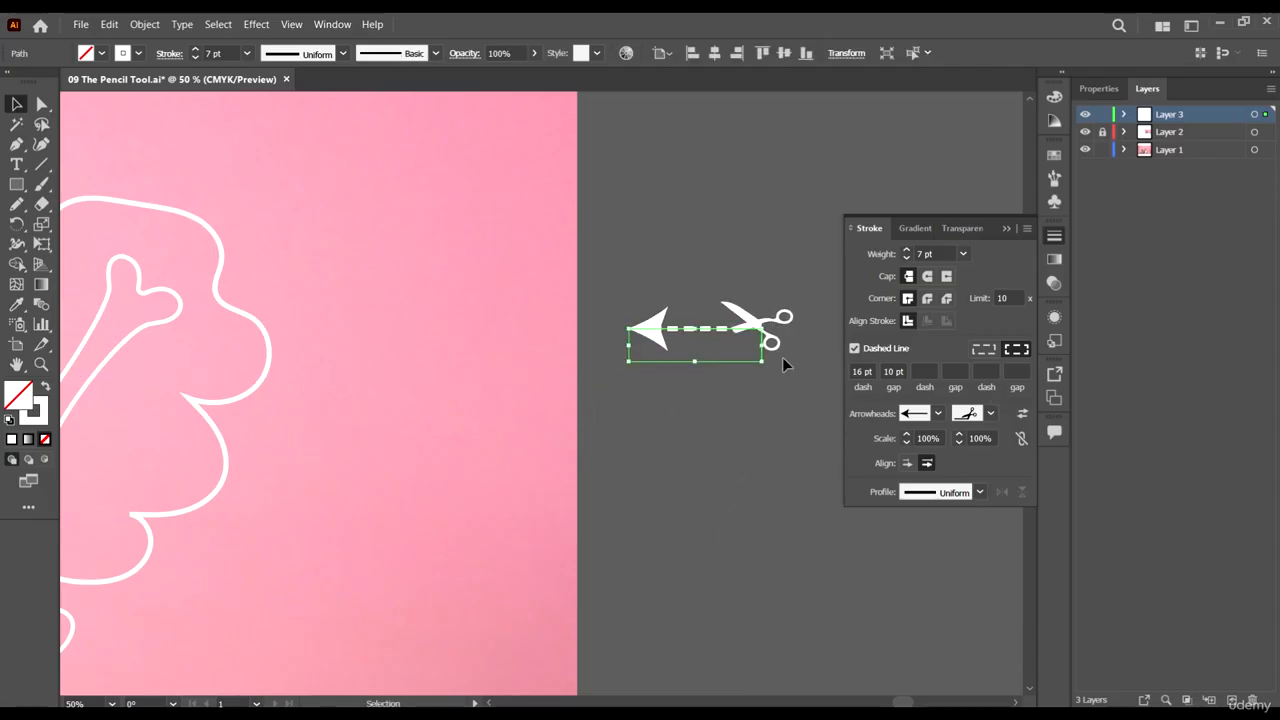
Set the start arrowhead's scale to 98% and look through the stroke's width profiles.
left_click(906, 443)
left_click(906, 443)
left_click(981, 492)
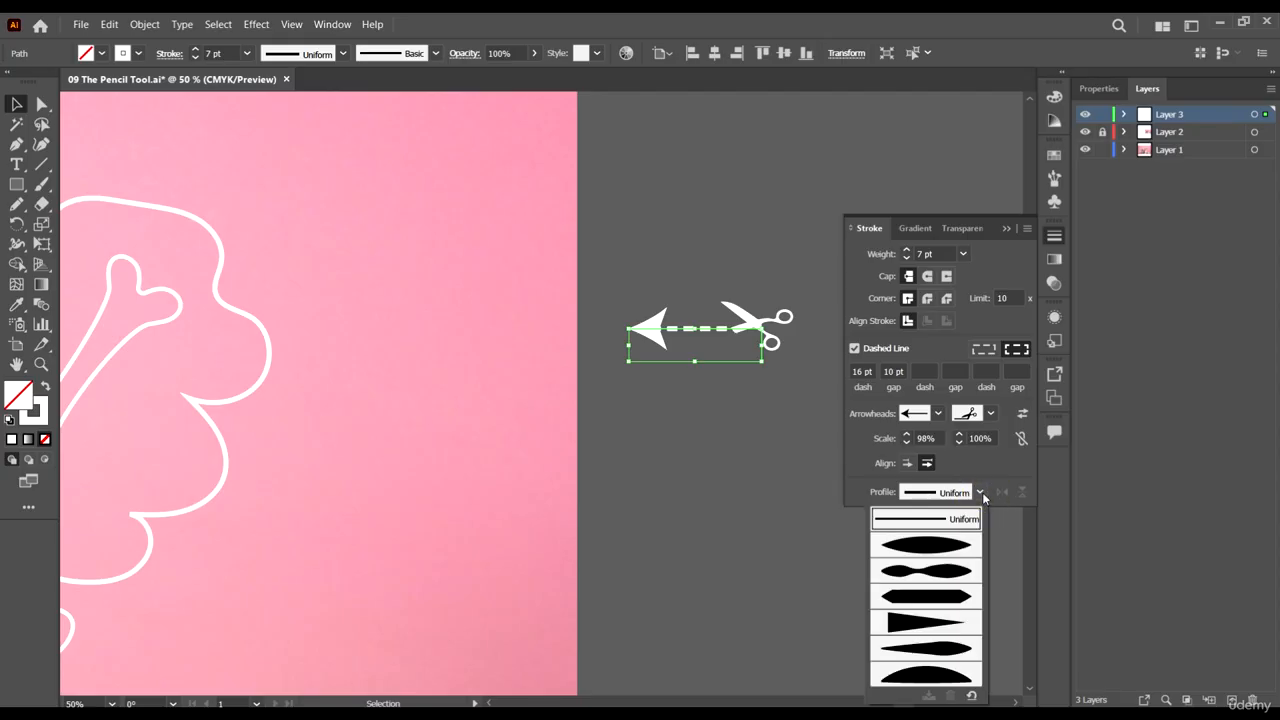
left_click(762, 412)
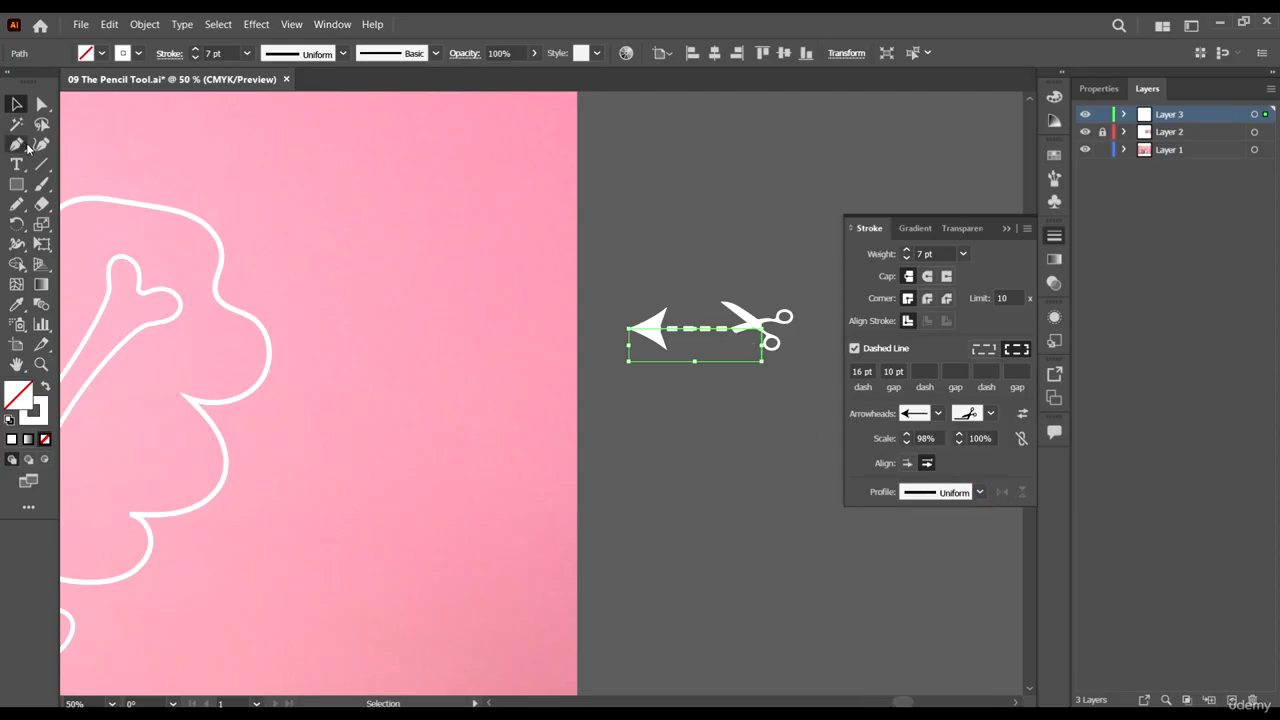
Draw a straight horizontal line with the Pen tool below the arrow-and-scissors path.
key("p")
left_click(614, 390)
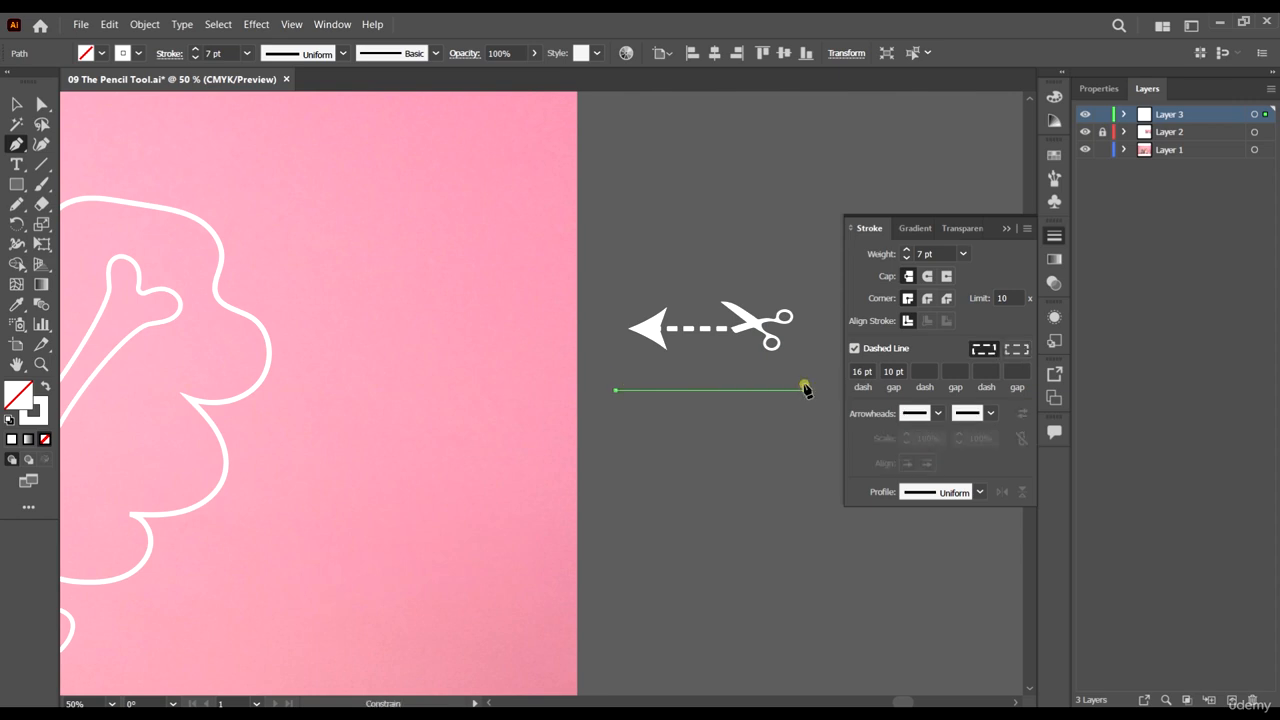
left_click(806, 390)
key("v")
key("ctrl+equal")
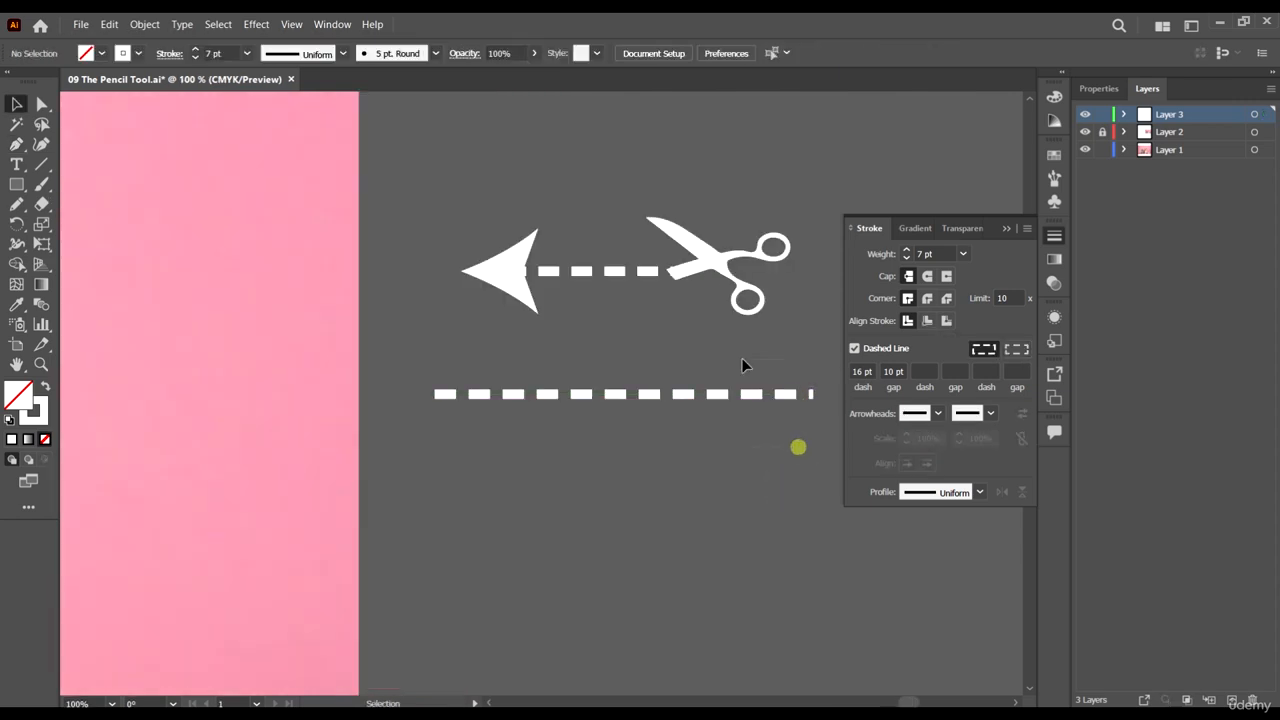
Apply the lens-shaped width profile, tapered at both ends, to the horizontal dashed line.
left_click(980, 492)
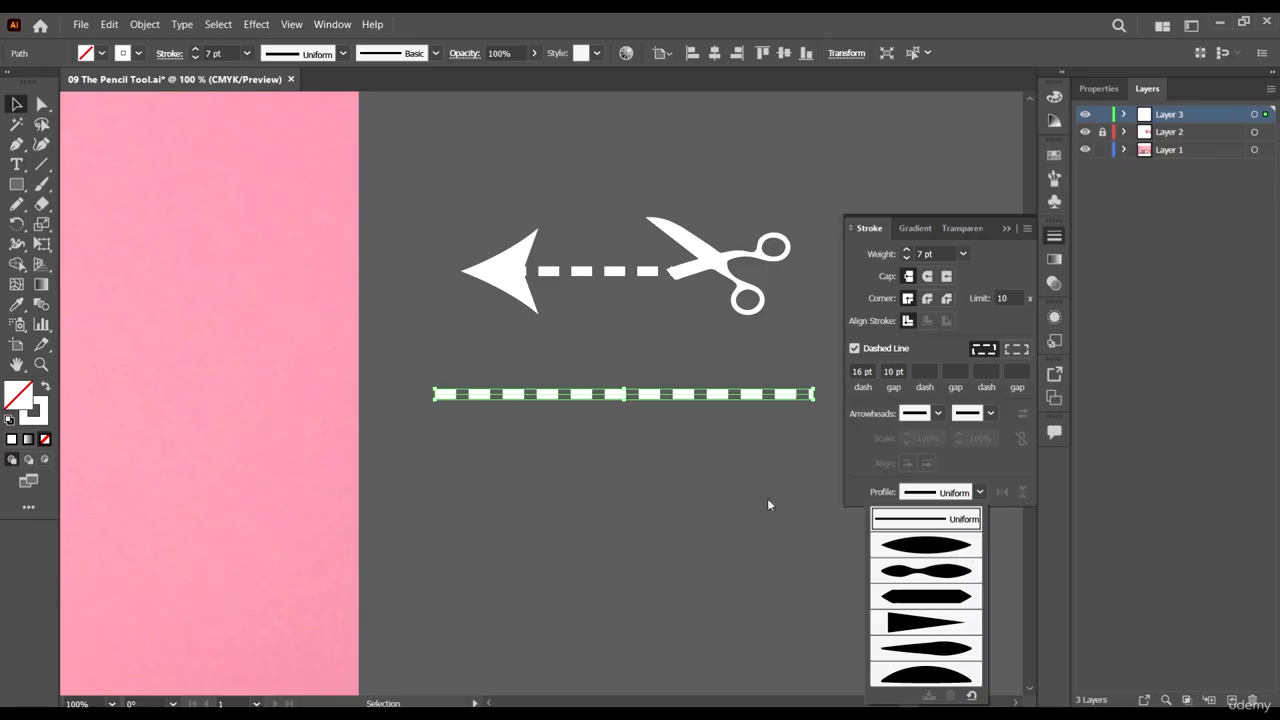
left_click(603, 443)
scroll(640, 478, "right", 1)
left_click_drag(706, 522, 522, 378)
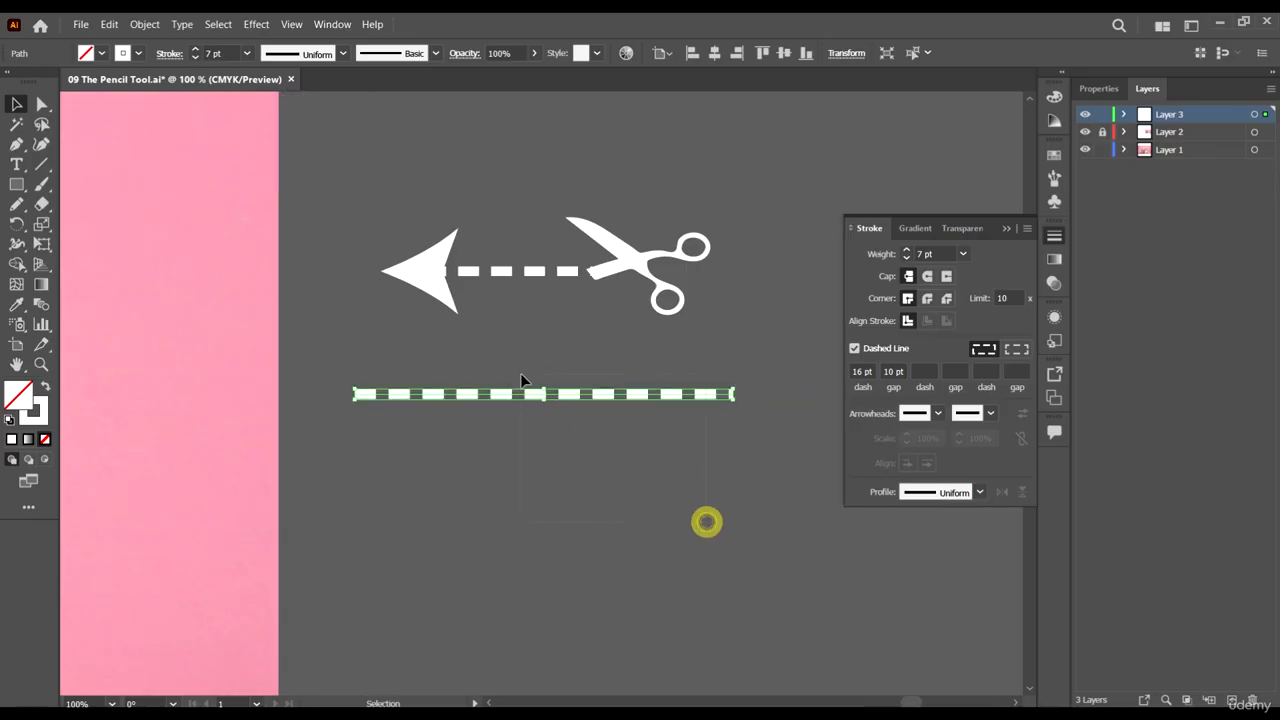
left_click(978, 492)
left_click(948, 543)
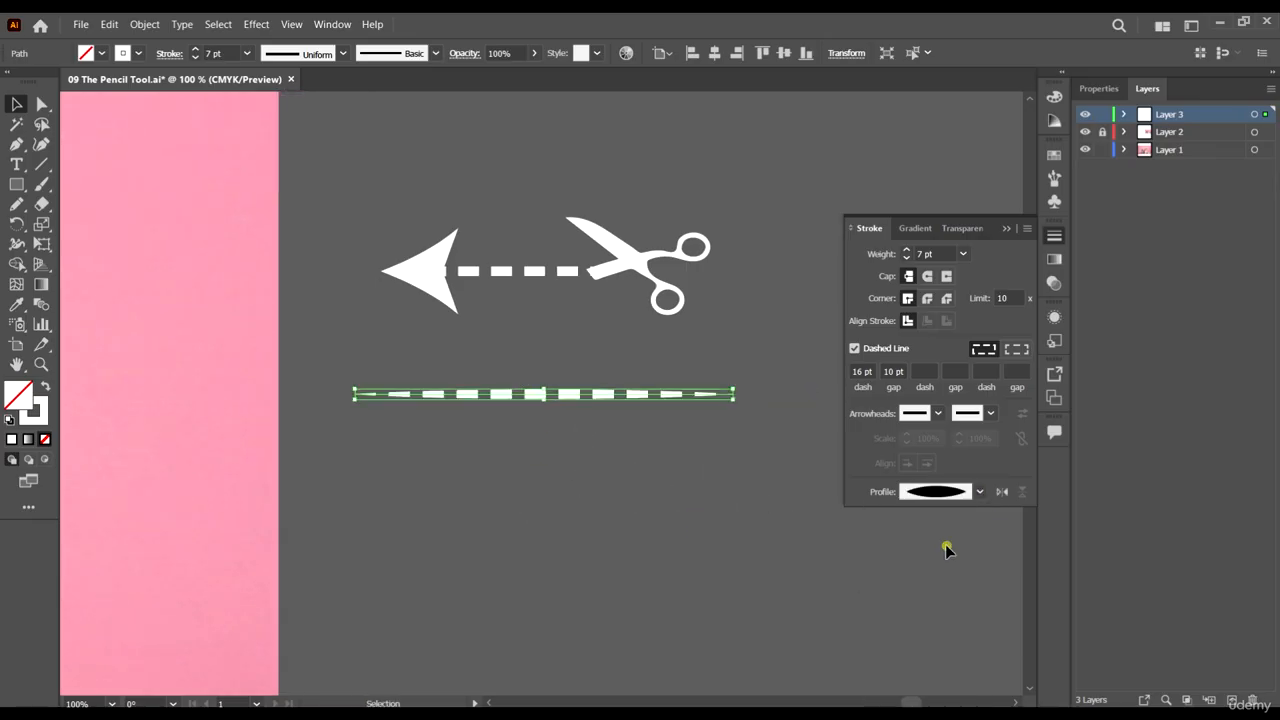
Turn off the dashed line option for the horizontal line's stroke.
left_click(657, 477)
left_click_drag(728, 464, 474, 354)
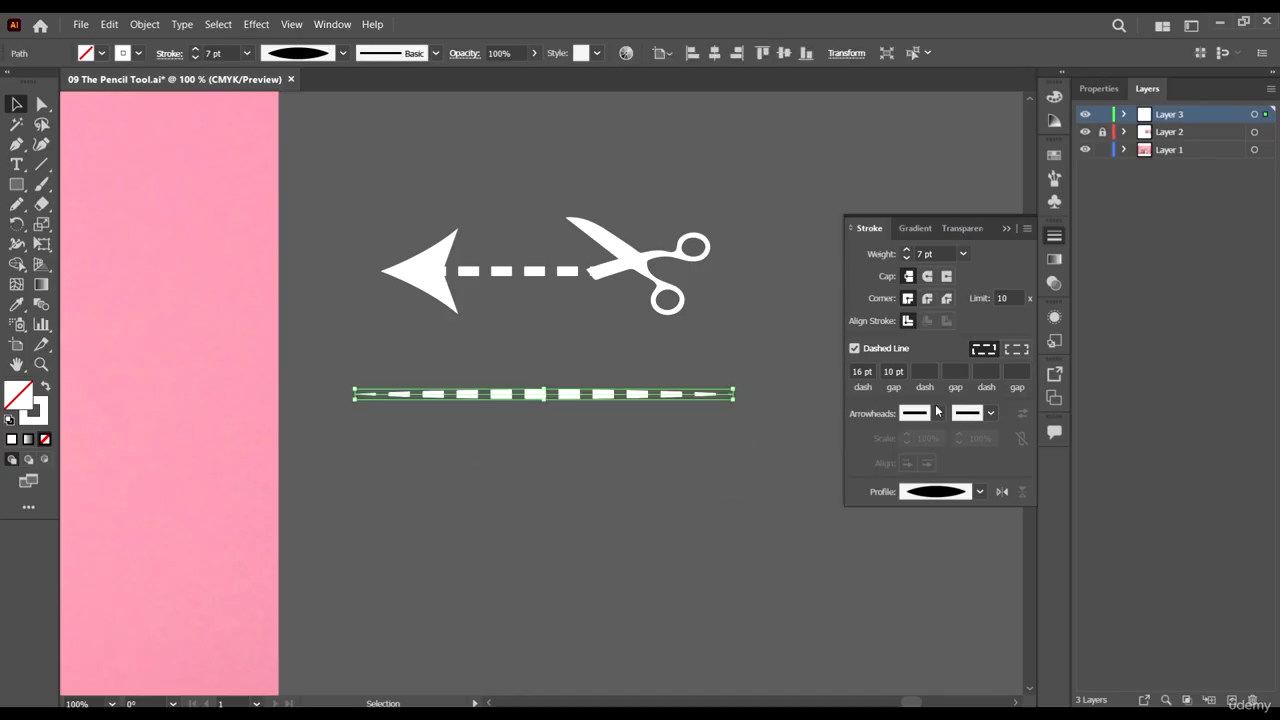
left_click(855, 348)
scroll(832, 393, "up", 1)
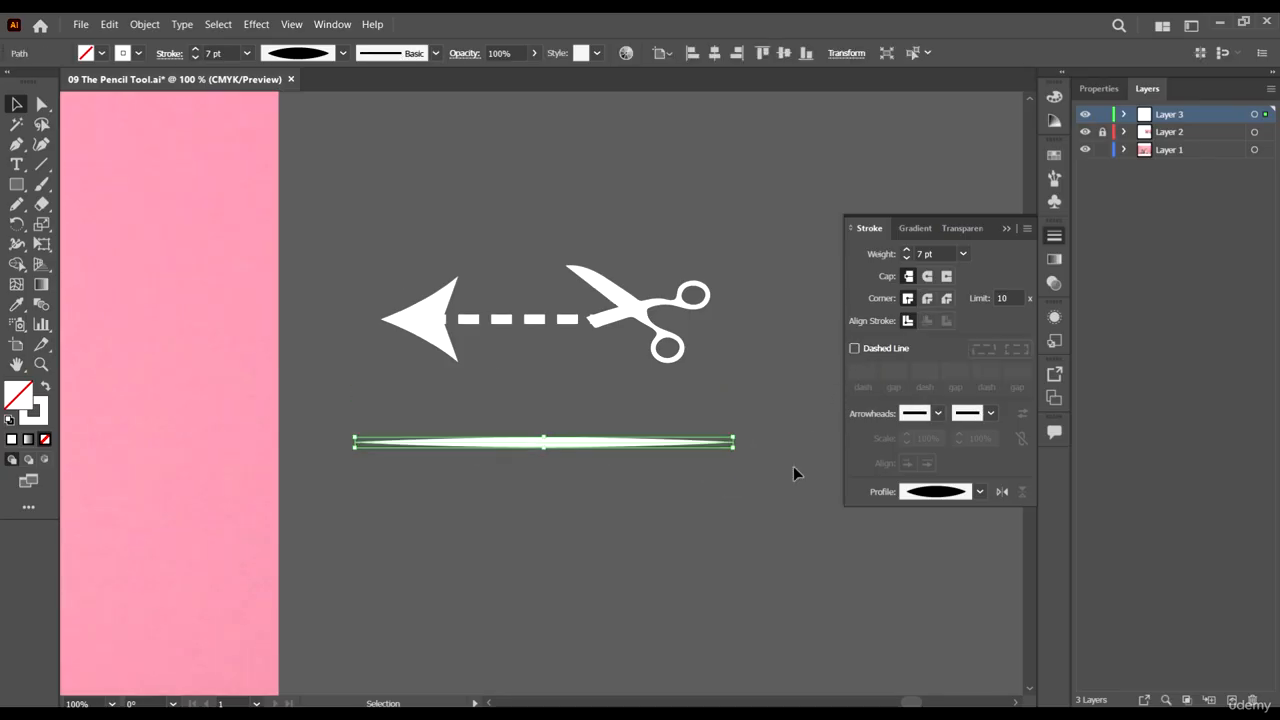
Change the horizontal line's width profile to the one with two bulges and a narrow middle.
left_click(742, 474)
scroll(730, 520, "up", 1)
left_click_drag(706, 528, 557, 446)
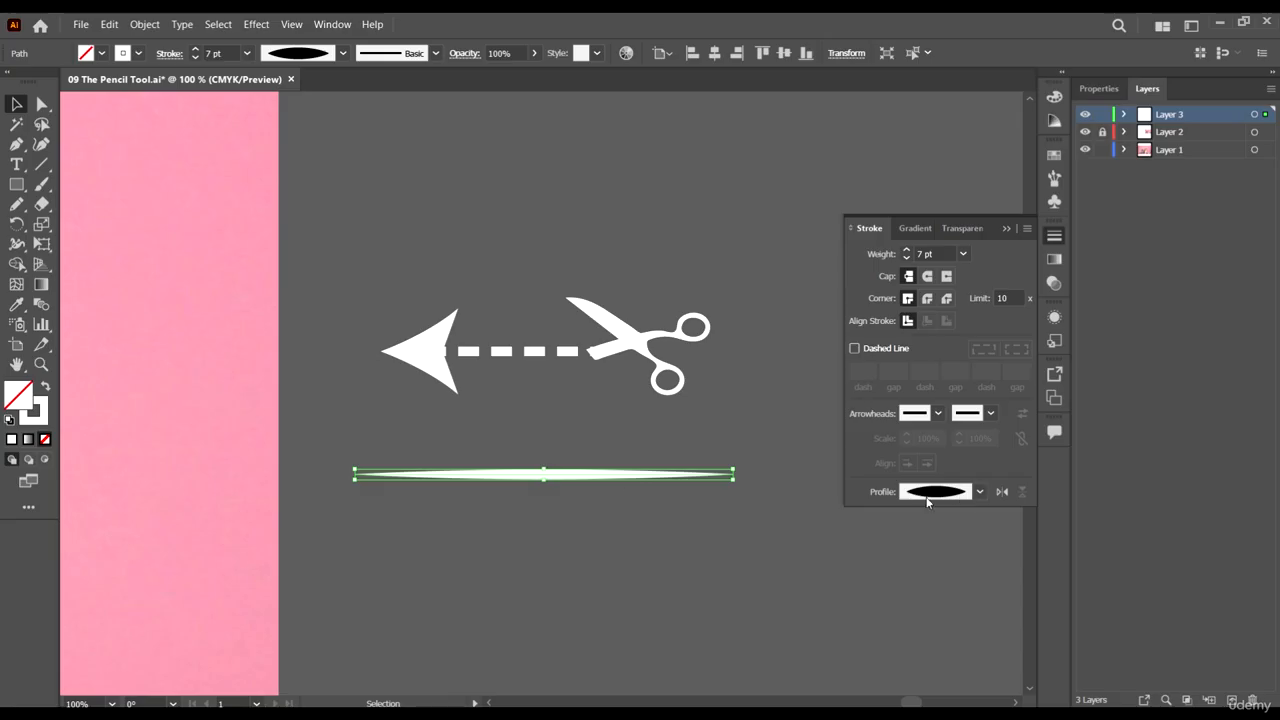
left_click(980, 491)
left_click(933, 564)
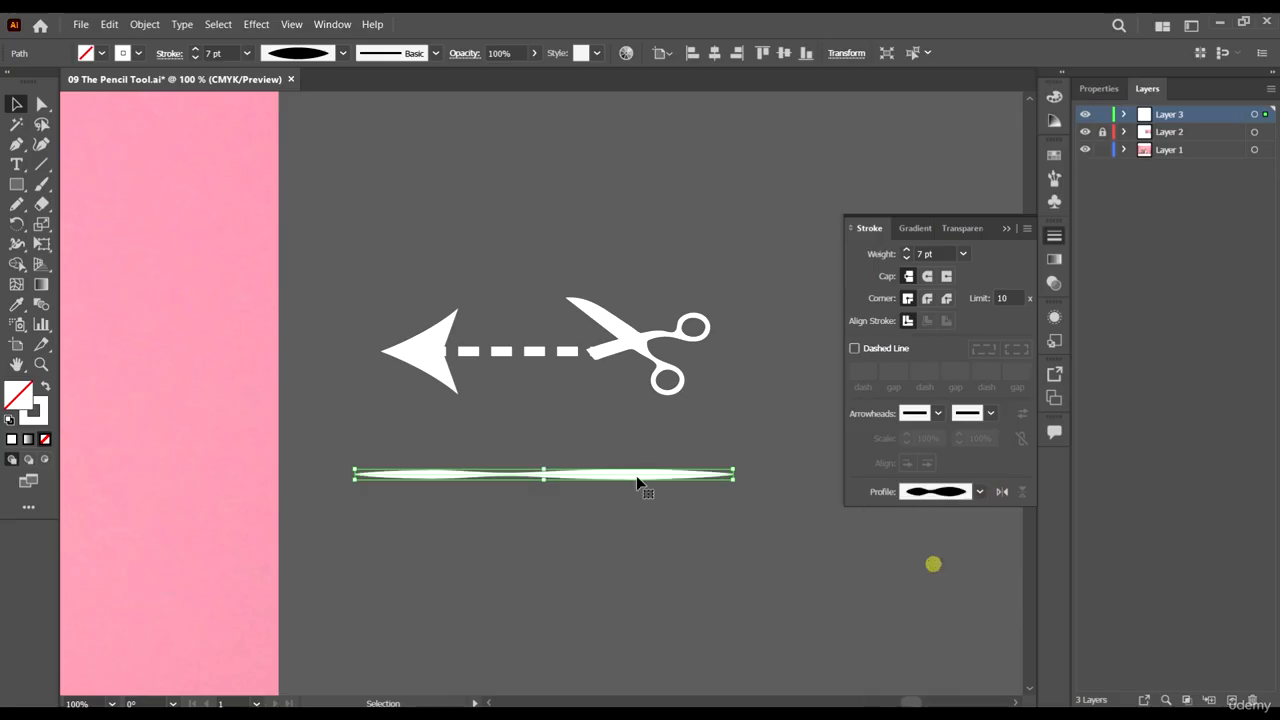
Set the horizontal line's stroke weight to 18 pt and deselect it.
scroll(637, 482, "down", 2)
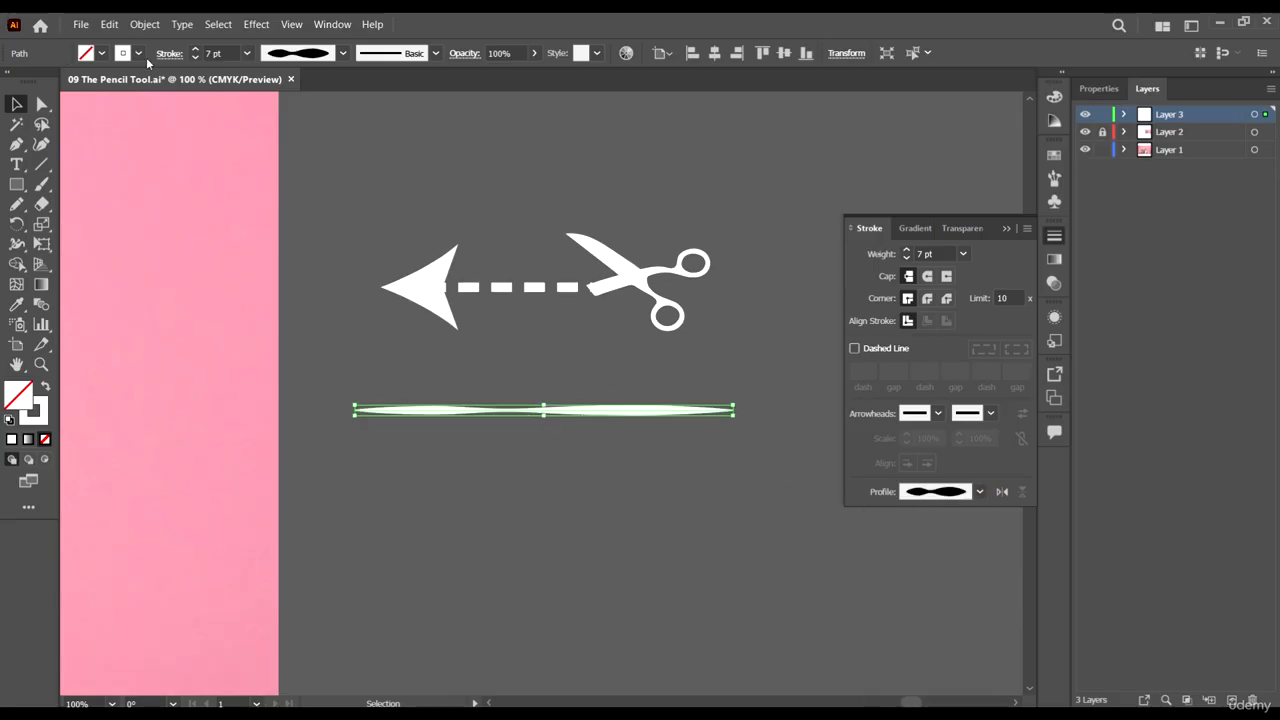
left_click(242, 49)
left_click(247, 53)
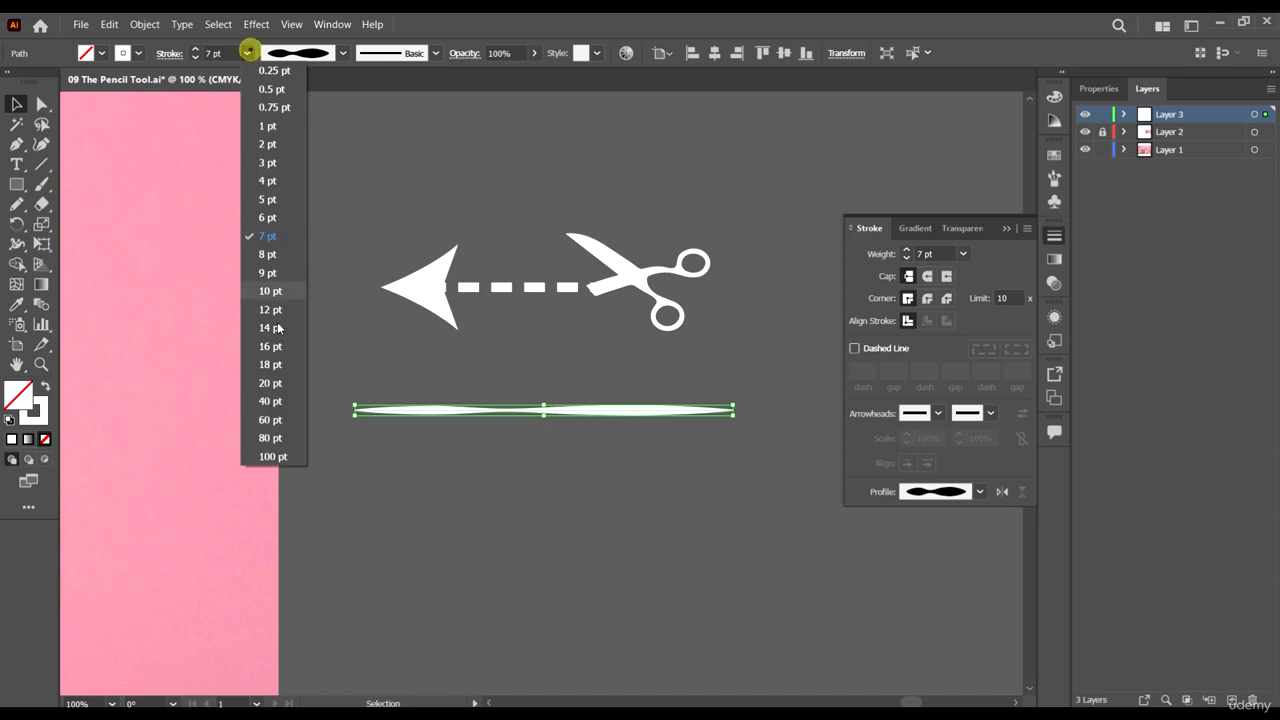
left_click(277, 366)
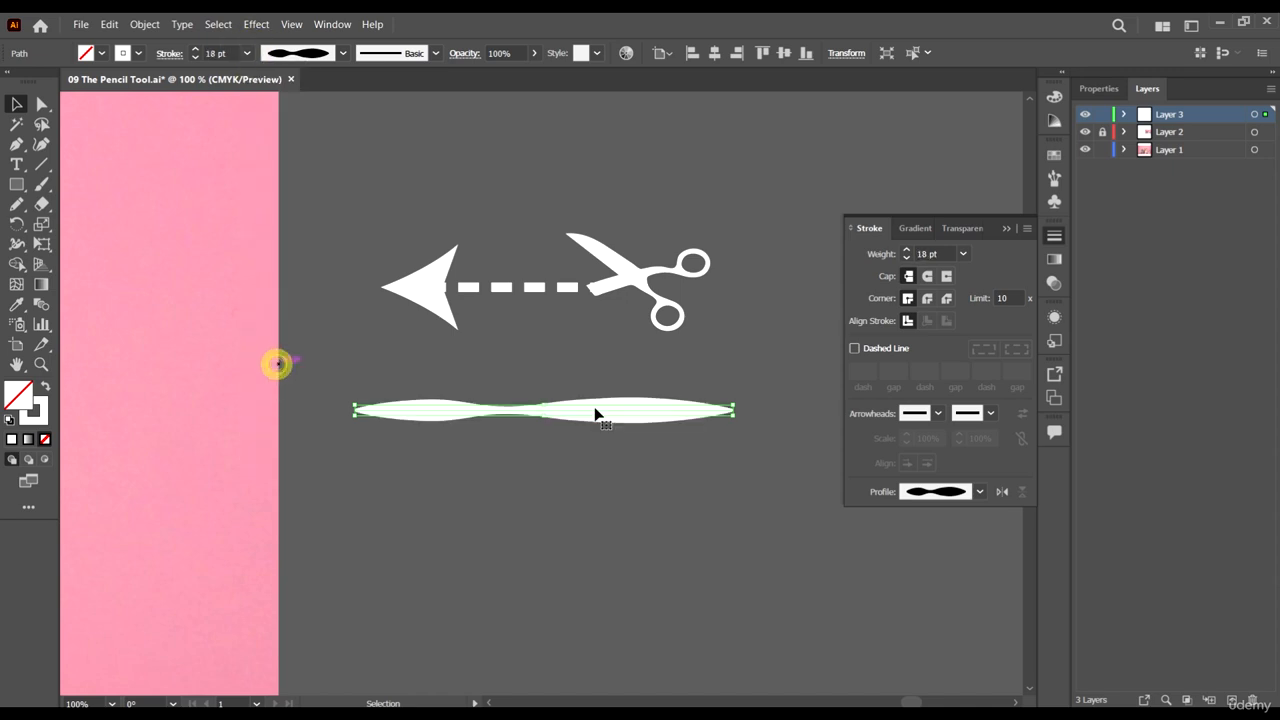
left_click(744, 500)
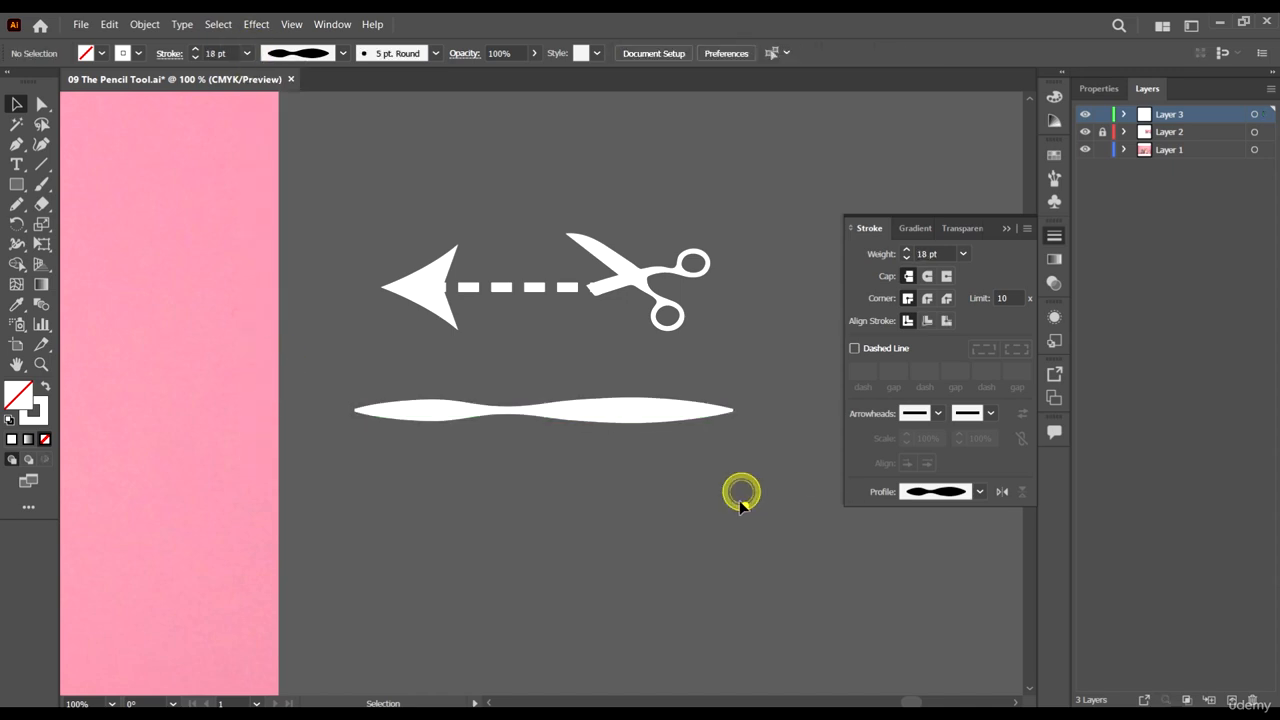
Try the pointed-end hexagonal, one-sided taper and half-lens width profiles on the horizontal test line.
left_click(980, 491)
left_click(951, 597)
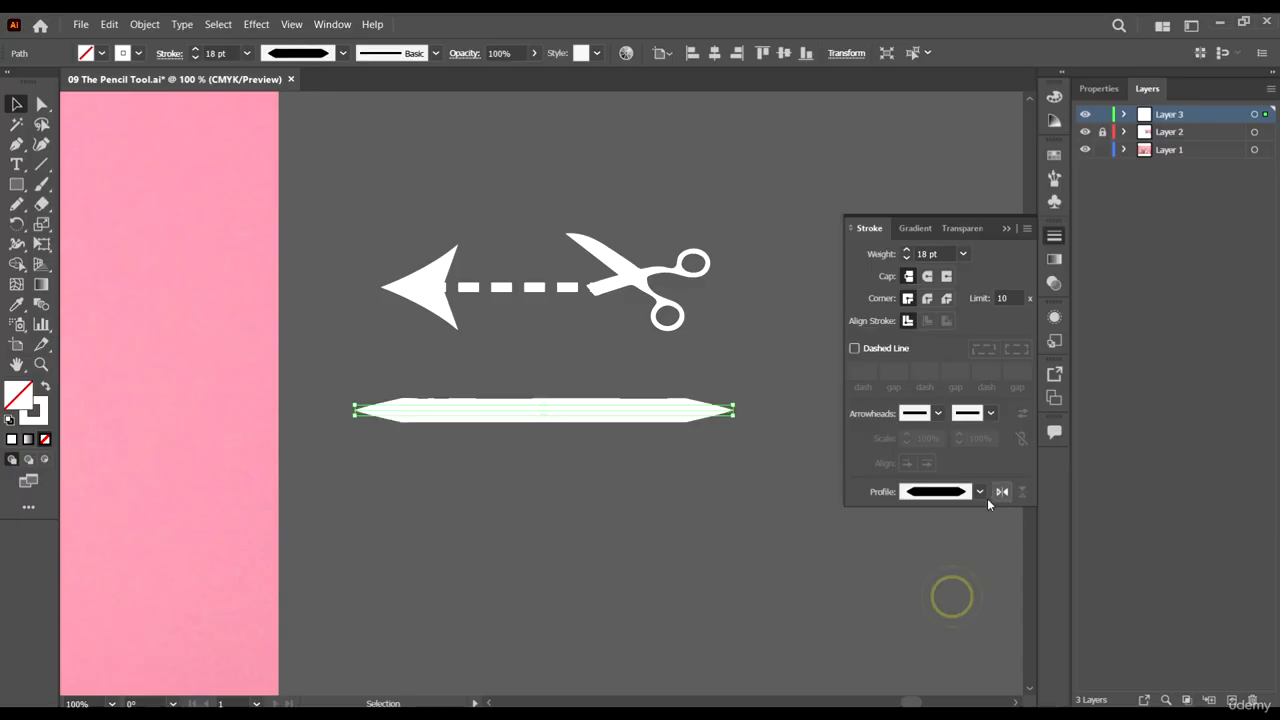
left_click(980, 491)
left_click(943, 620)
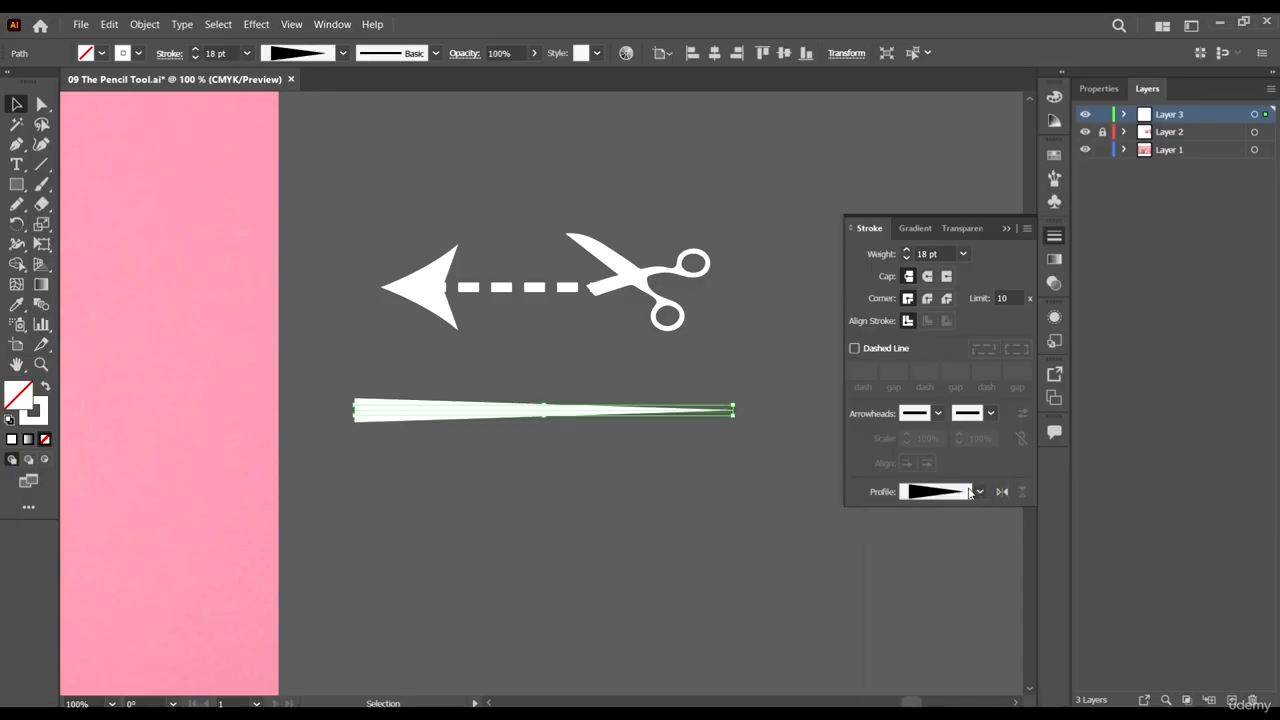
left_click(979, 491)
left_click(934, 663)
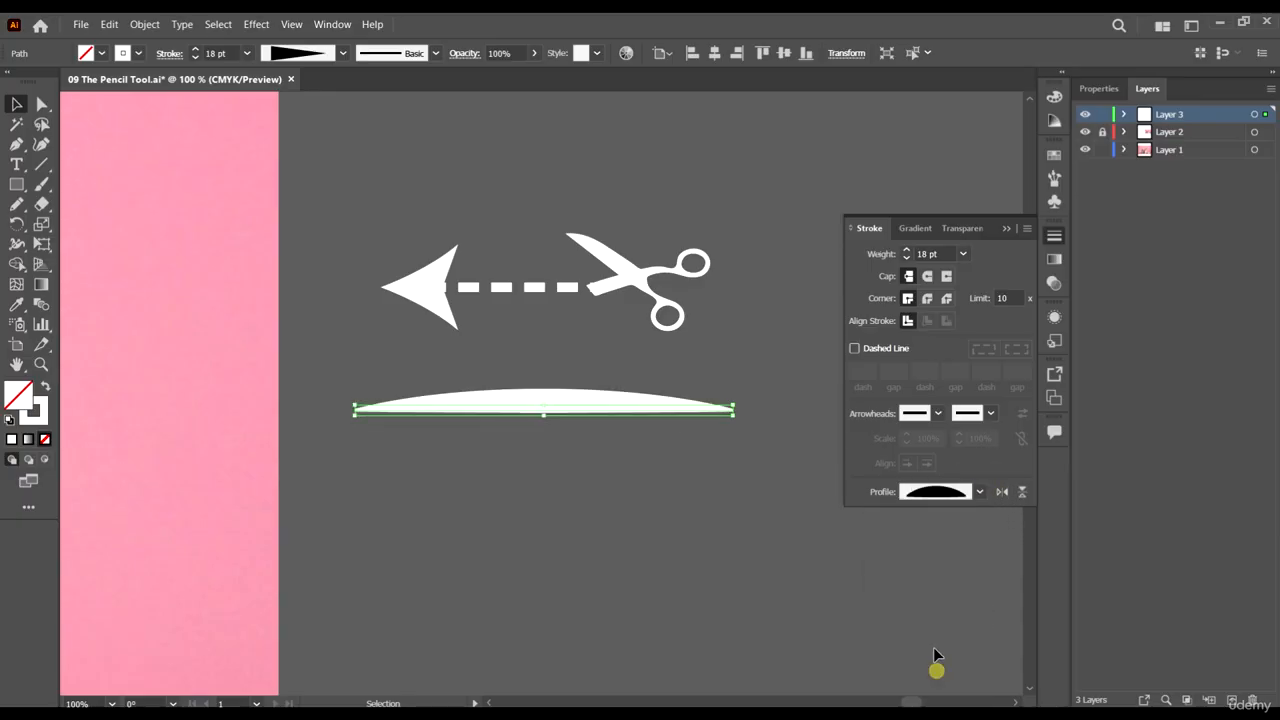
left_click(730, 548)
Delete both test paths, the scissors arrow and the horizontal line, beside the pets photo.
scroll(685, 356, "down", 6)
left_click_drag(680, 394, 648, 328)
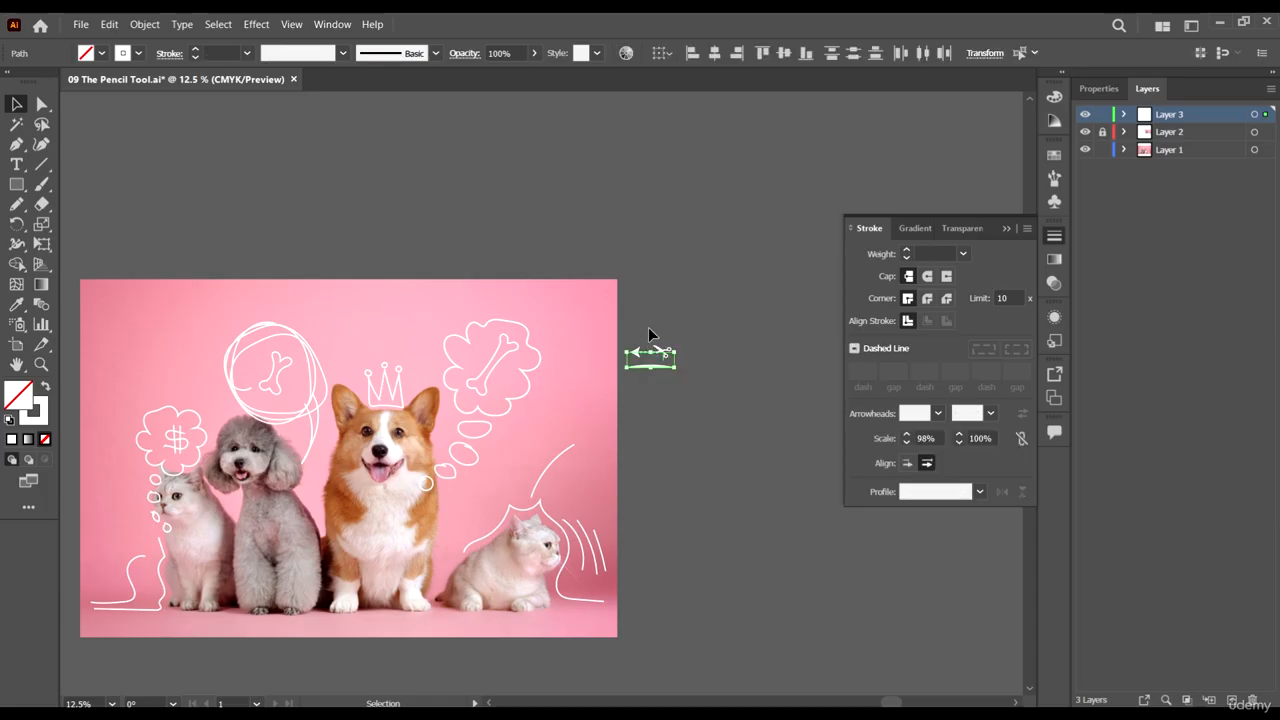
scroll(640, 335, "down", 2)
key("Delete")
Add the Arrow 1 arrowhead to the lower end of the curved line above the lying cat.
scroll(554, 368, "up", 4)
left_click(555, 369)
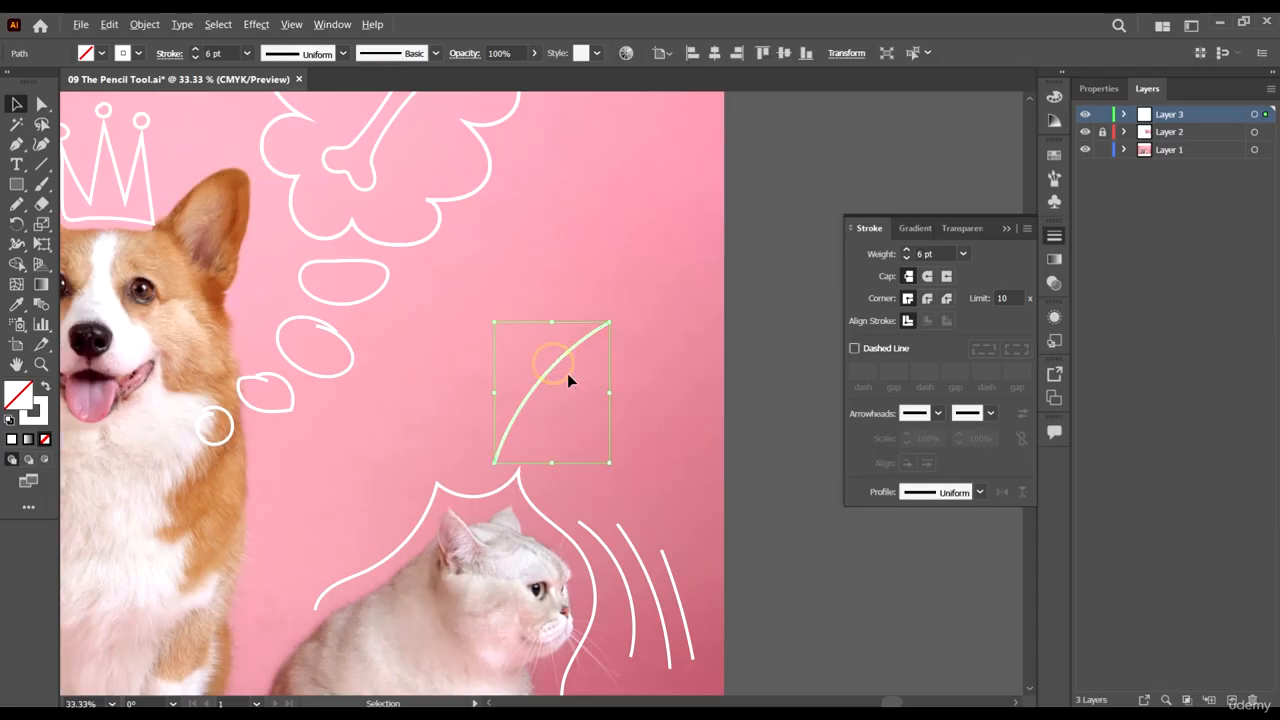
left_click(938, 413)
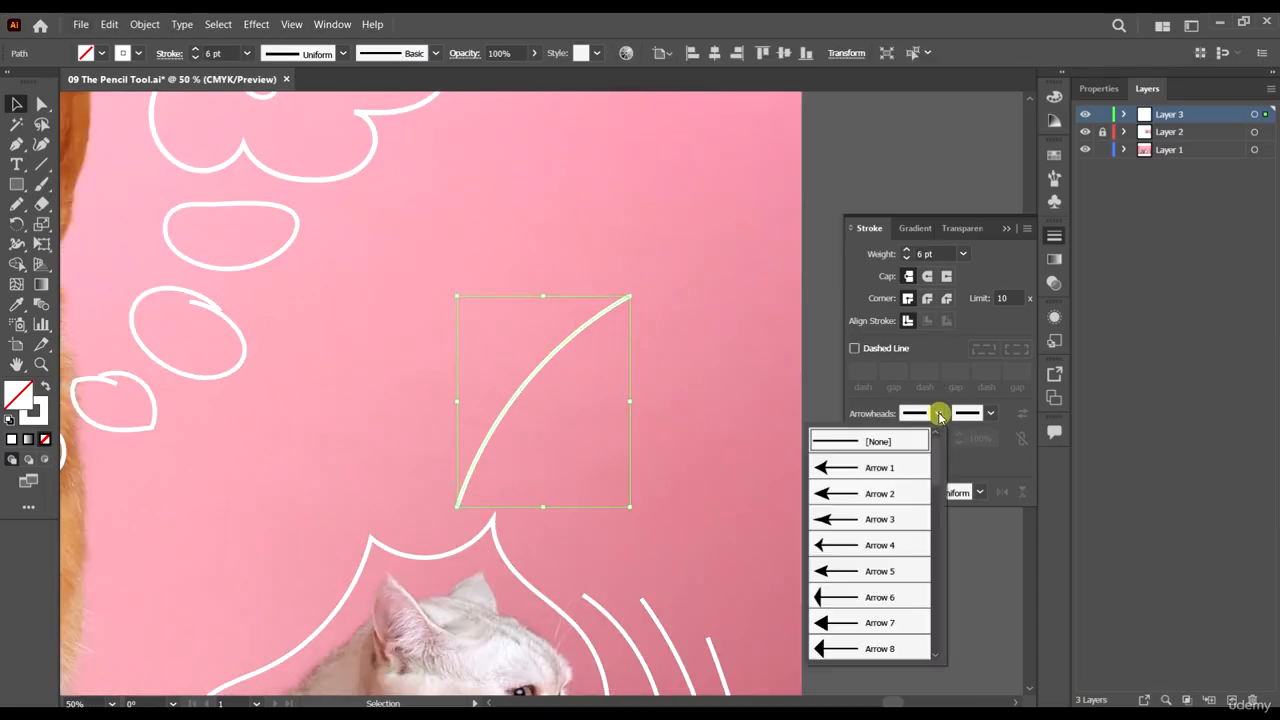
left_click(858, 470)
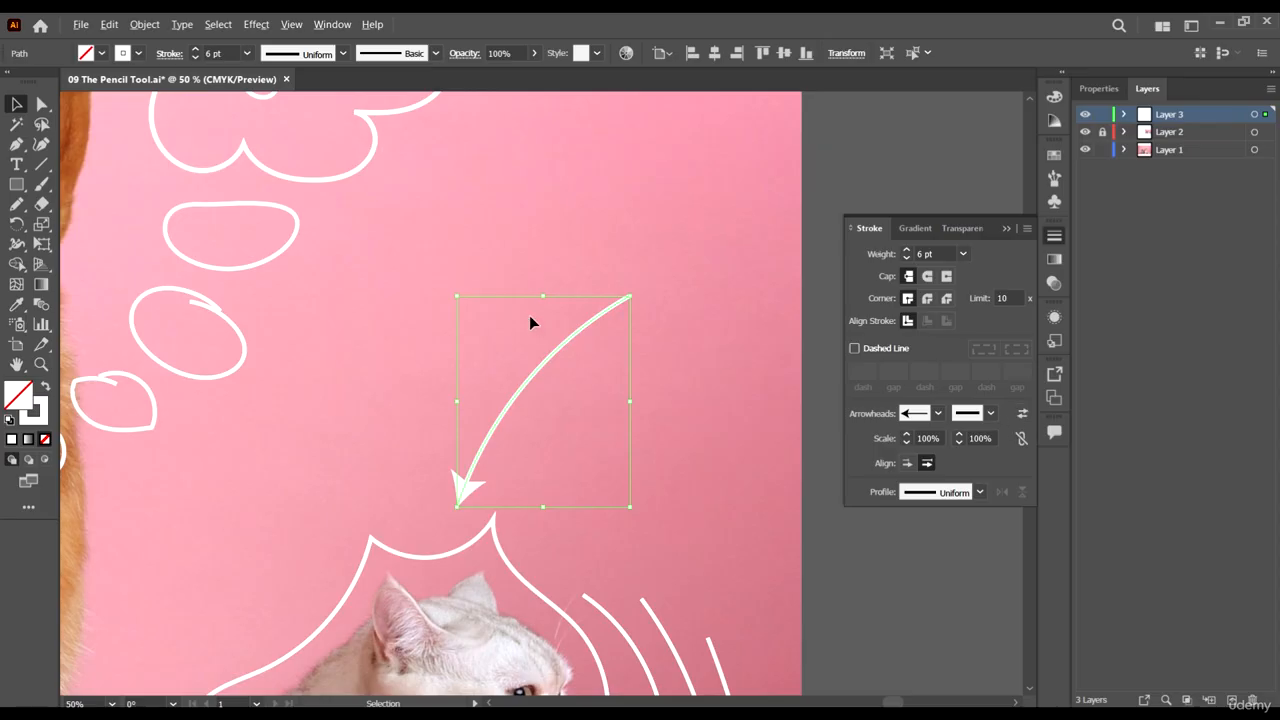
Add the Arrow 20 feather tail to the upper end of the curved arrow, following the reference image.
scroll(520, 335, "down", 6)
scroll(507, 352, "up", 6)
scroll(460, 345, "down", 5)
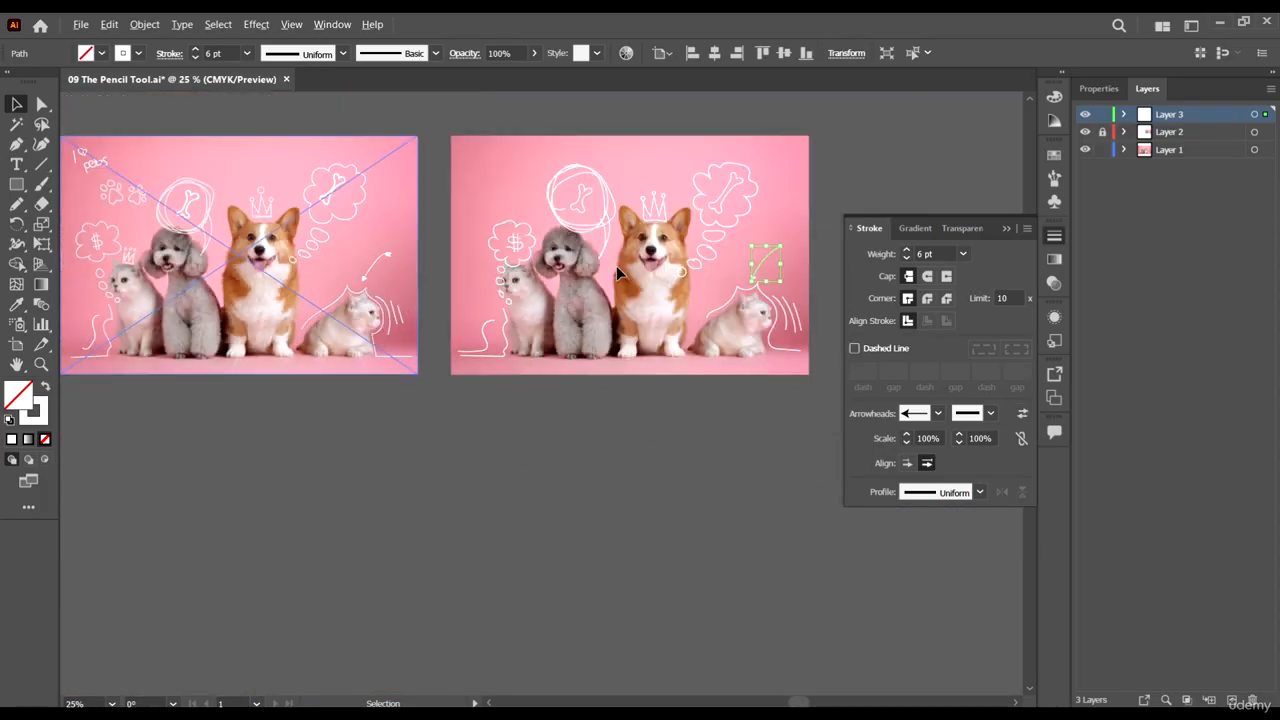
scroll(752, 283, "up", 3)
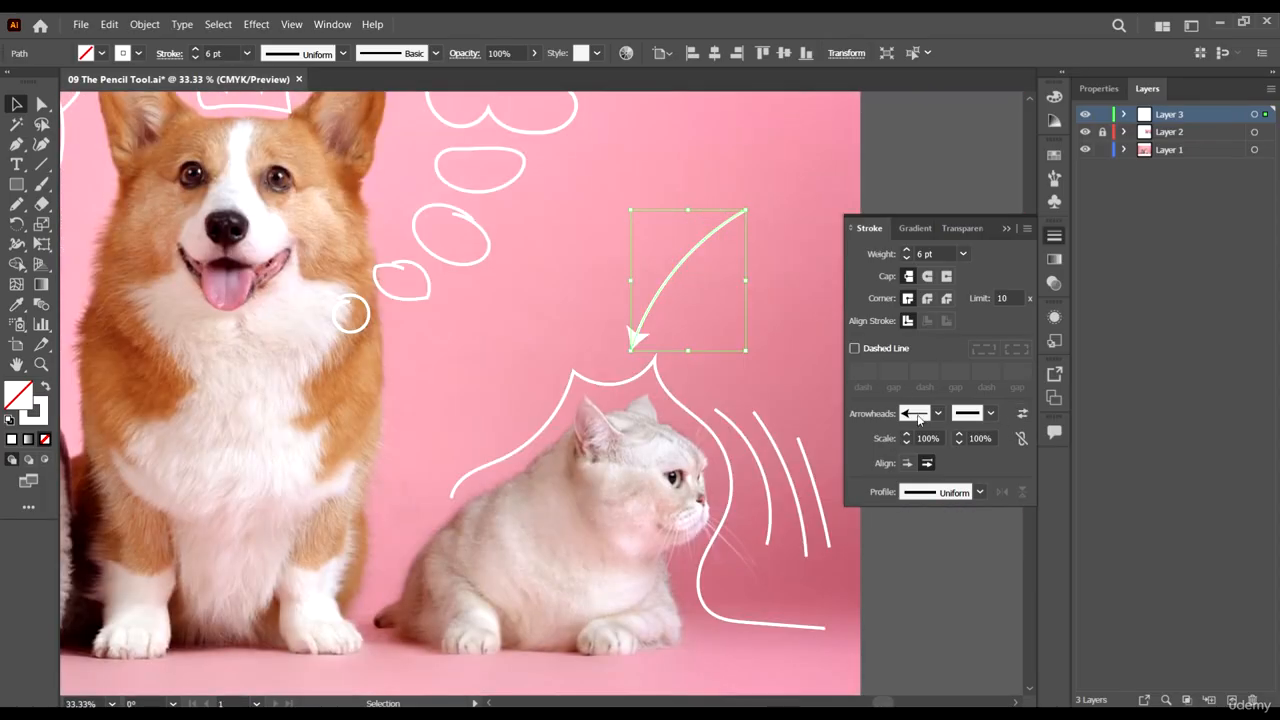
left_click(990, 413)
scroll(966, 486, "down", 3)
scroll(966, 486, "down", 3)
left_click(936, 495)
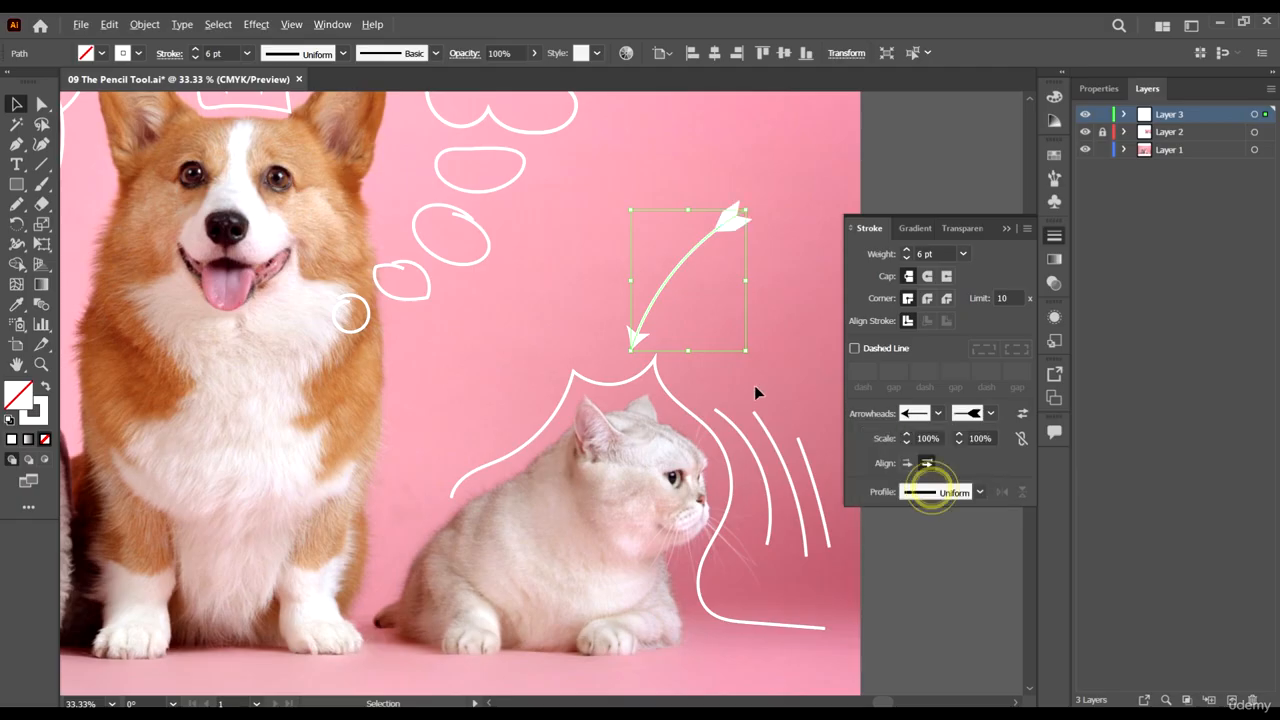
scroll(405, 335, "down", 3)
scroll(750, 330, "up", 3)
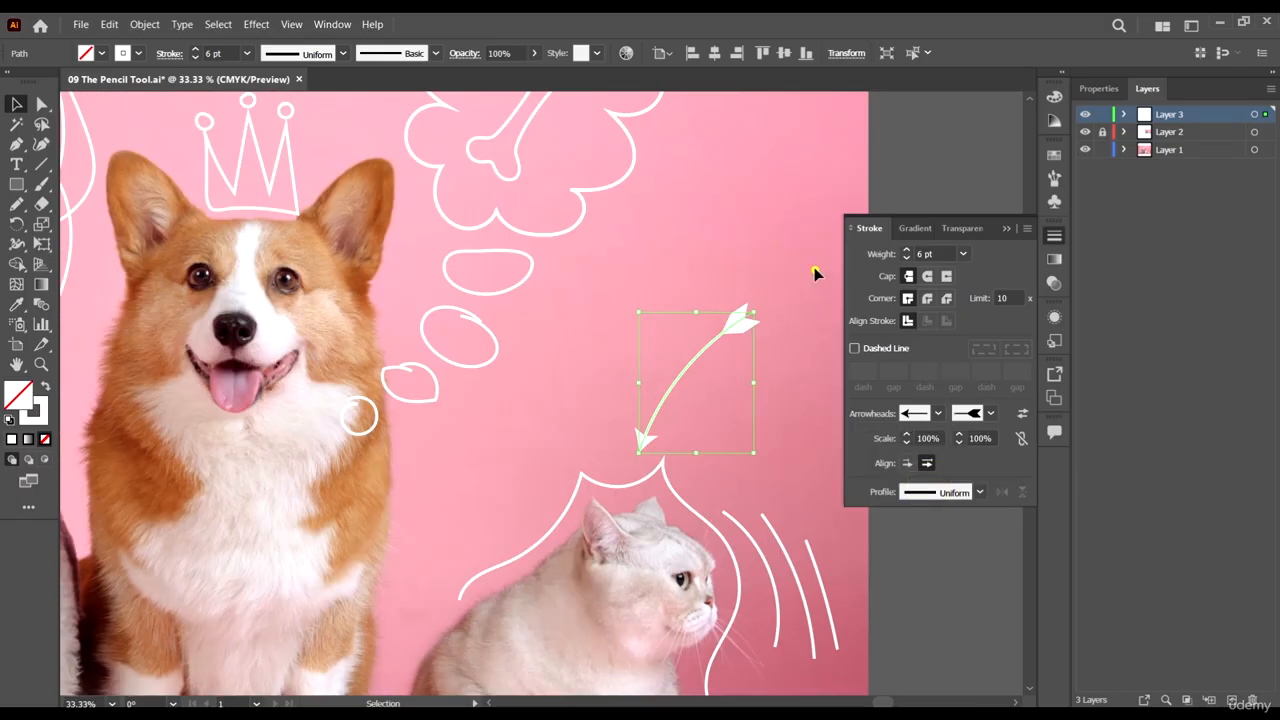
left_click(814, 270)
Check the reference arrow's tail and switch the curved arrow's upper end to the slimmer, split feather style.
scroll(726, 357, "down", 3)
scroll(169, 337, "up", 4)
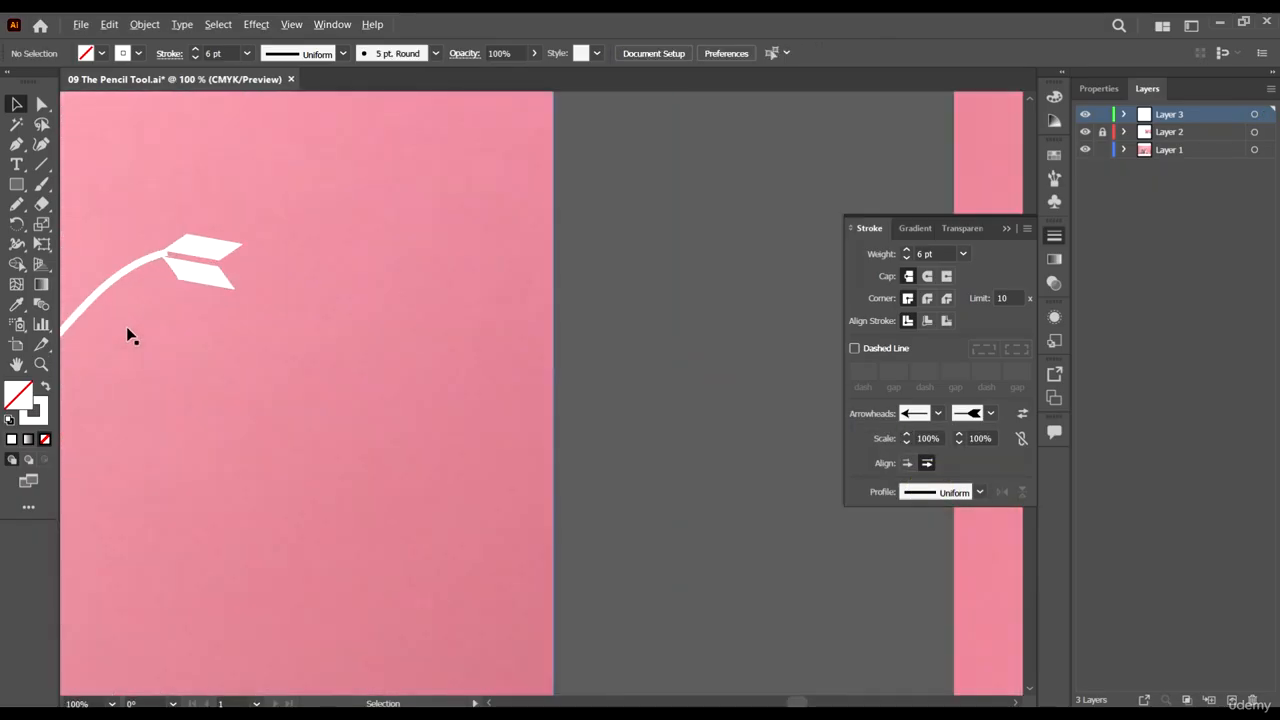
scroll(128, 326, "down", 1)
scroll(128, 320, "down", 2)
scroll(646, 327, "up", 2)
left_click(686, 206)
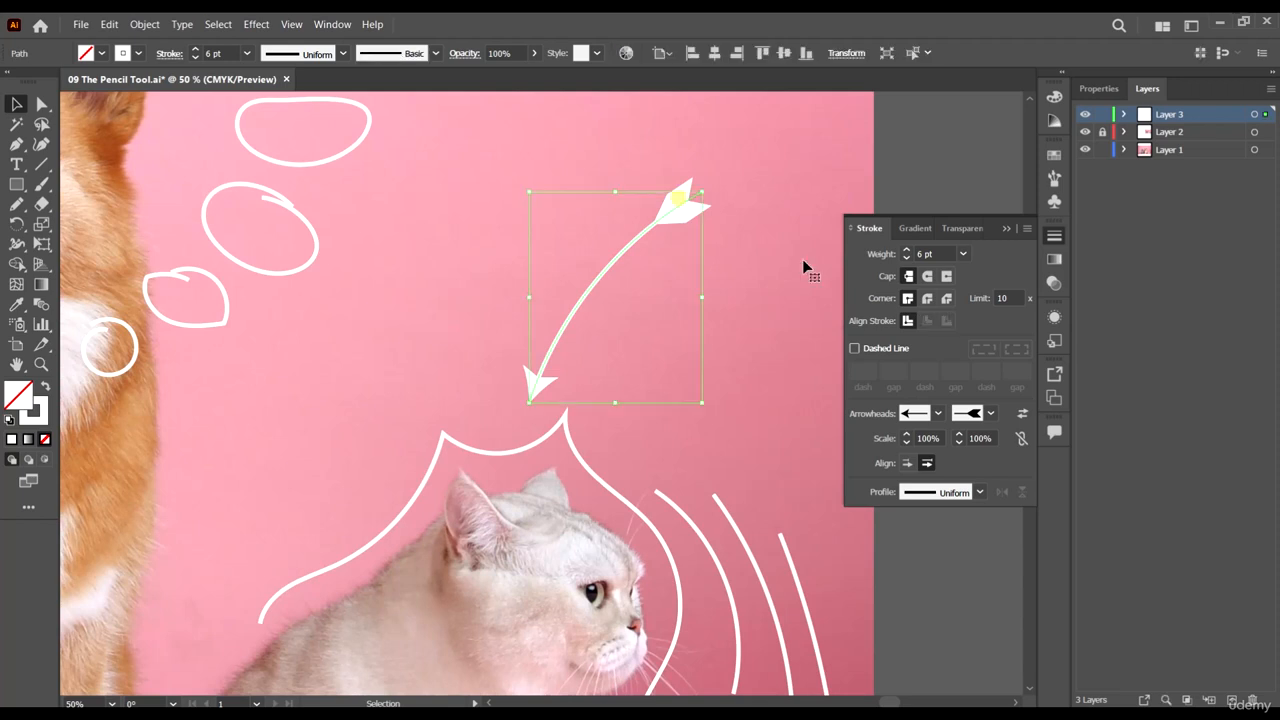
left_click(990, 409)
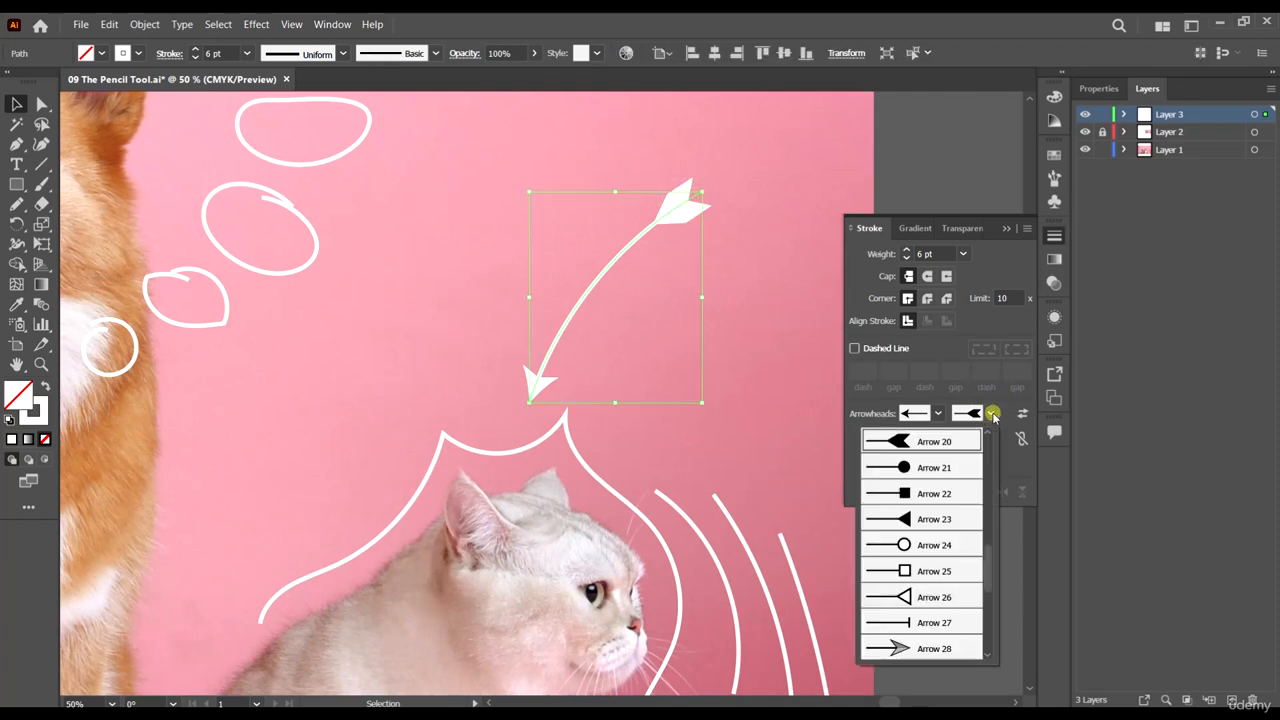
scroll(922, 460, "up", 1)
left_click(931, 441)
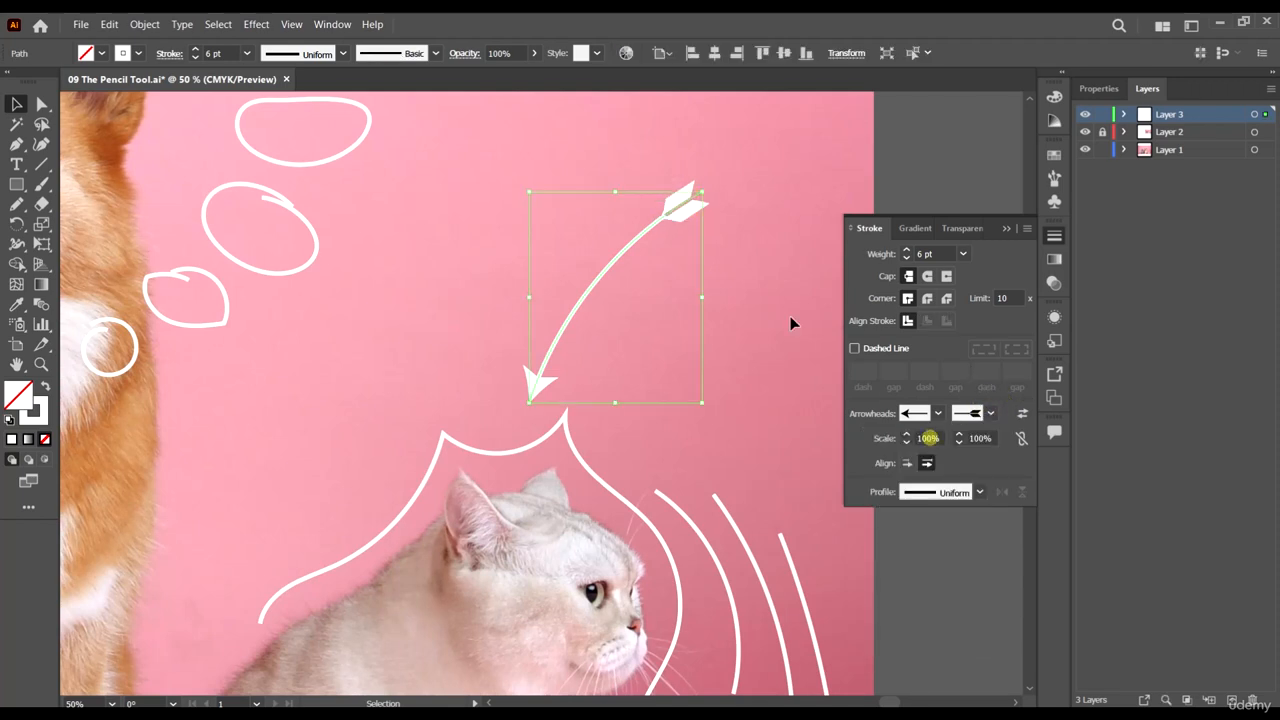
scroll(598, 325, "down", 1)
left_click(811, 504)
Compare the finished doodles on the pets photo with the reference image.
scroll(765, 400, "down", 5)
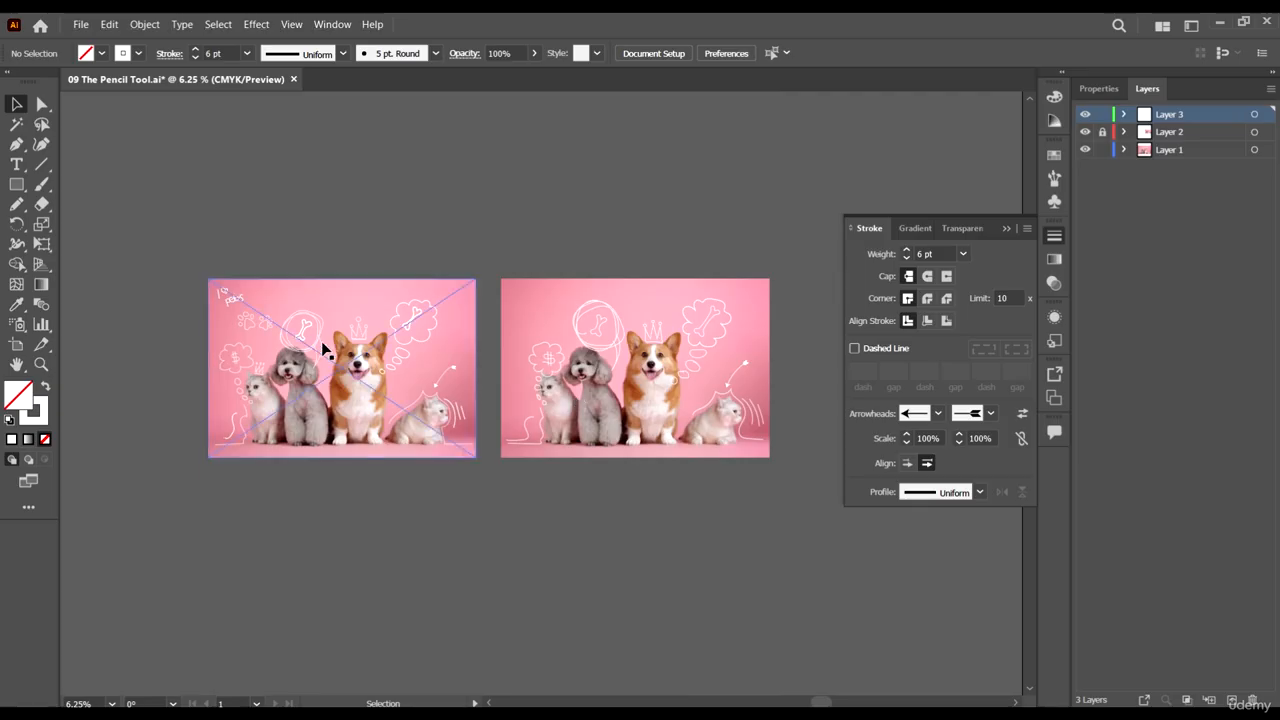
scroll(429, 404, "up", 2)
scroll(403, 343, "down", 1)
scroll(529, 269, "down", 1)
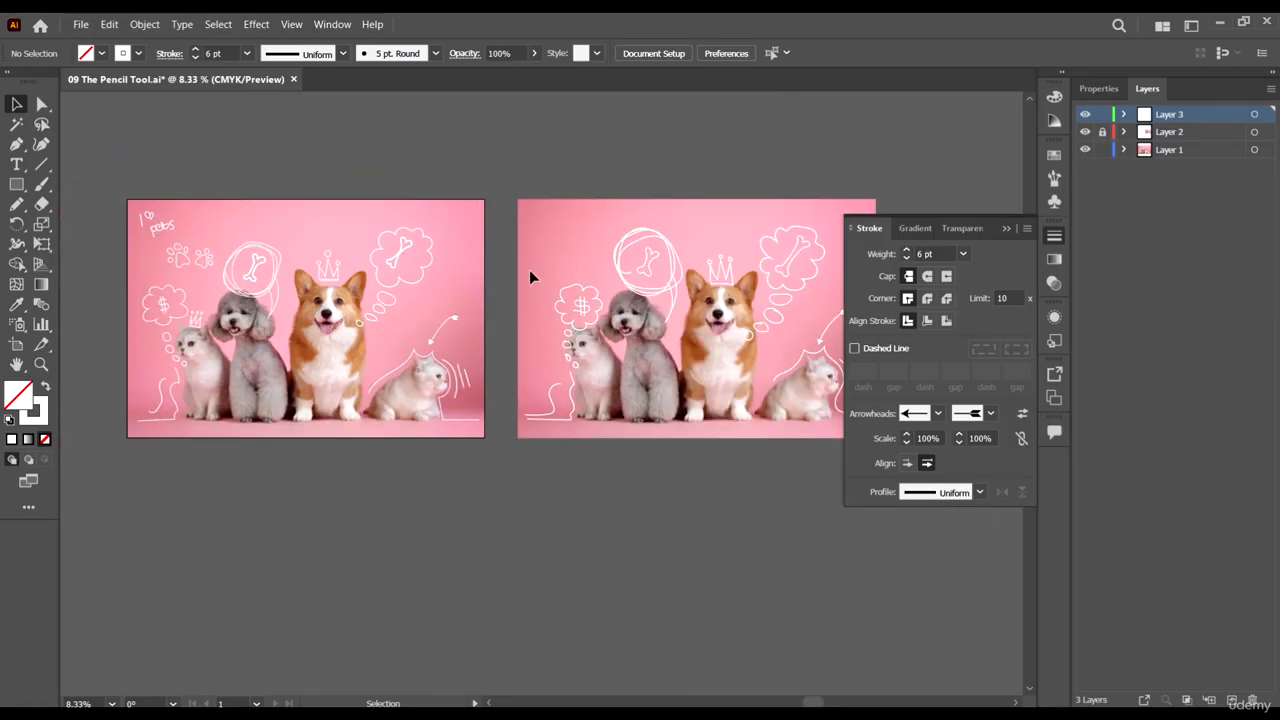
scroll(529, 269, "right", 4)
scroll(643, 379, "up", 2)
scroll(613, 382, "right", 4)
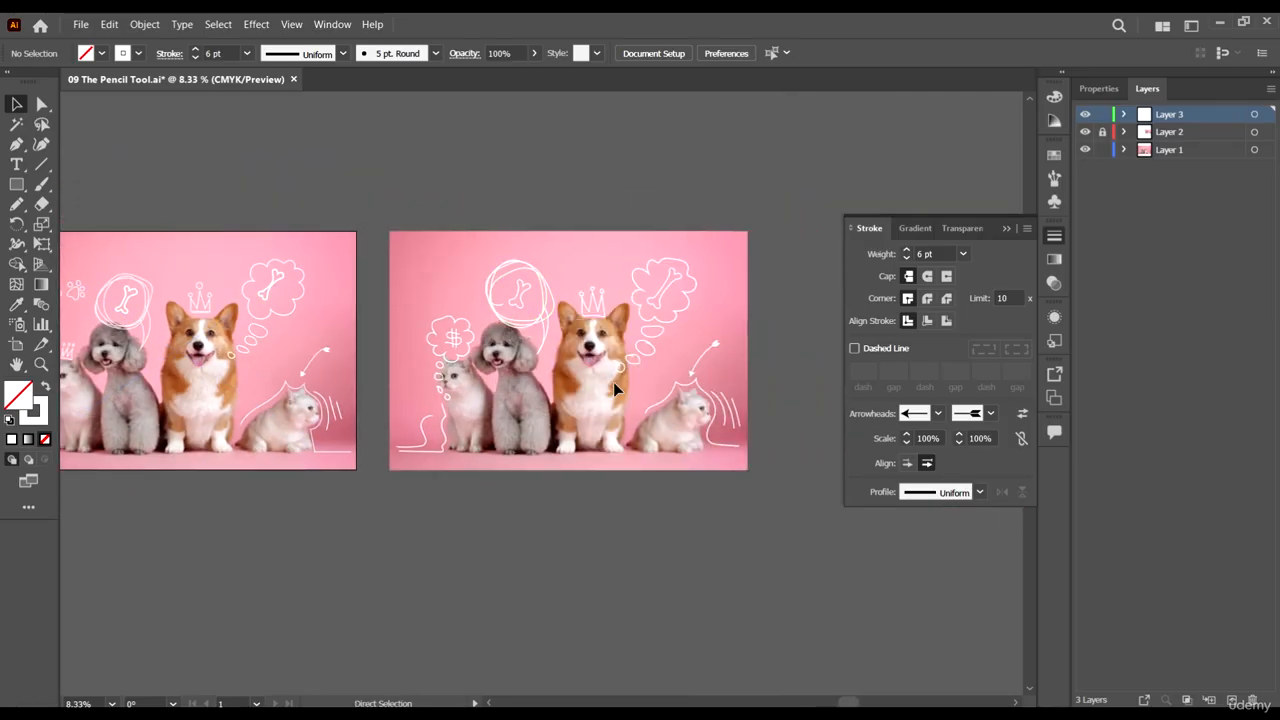
scroll(693, 400, "up", 1)
scroll(617, 307, "up", 3)
scroll(625, 320, "down", 1)
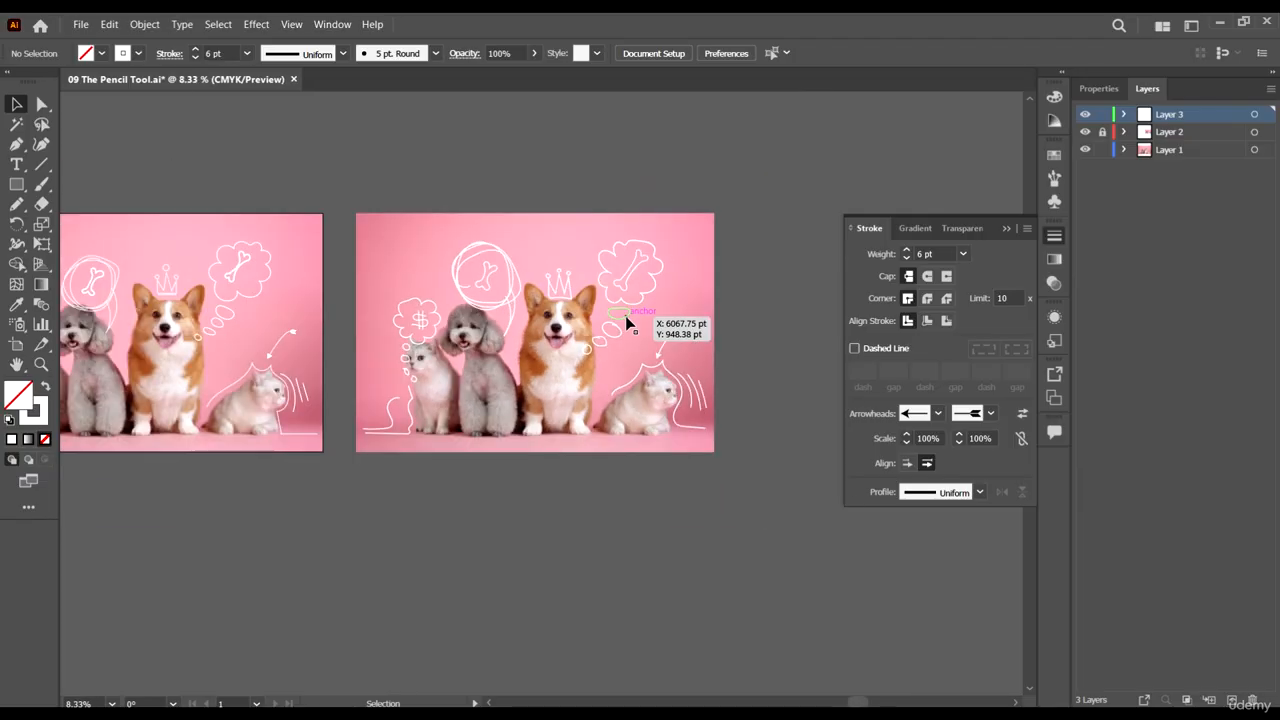
scroll(598, 311, "up", 3)
scroll(623, 352, "up", 1)
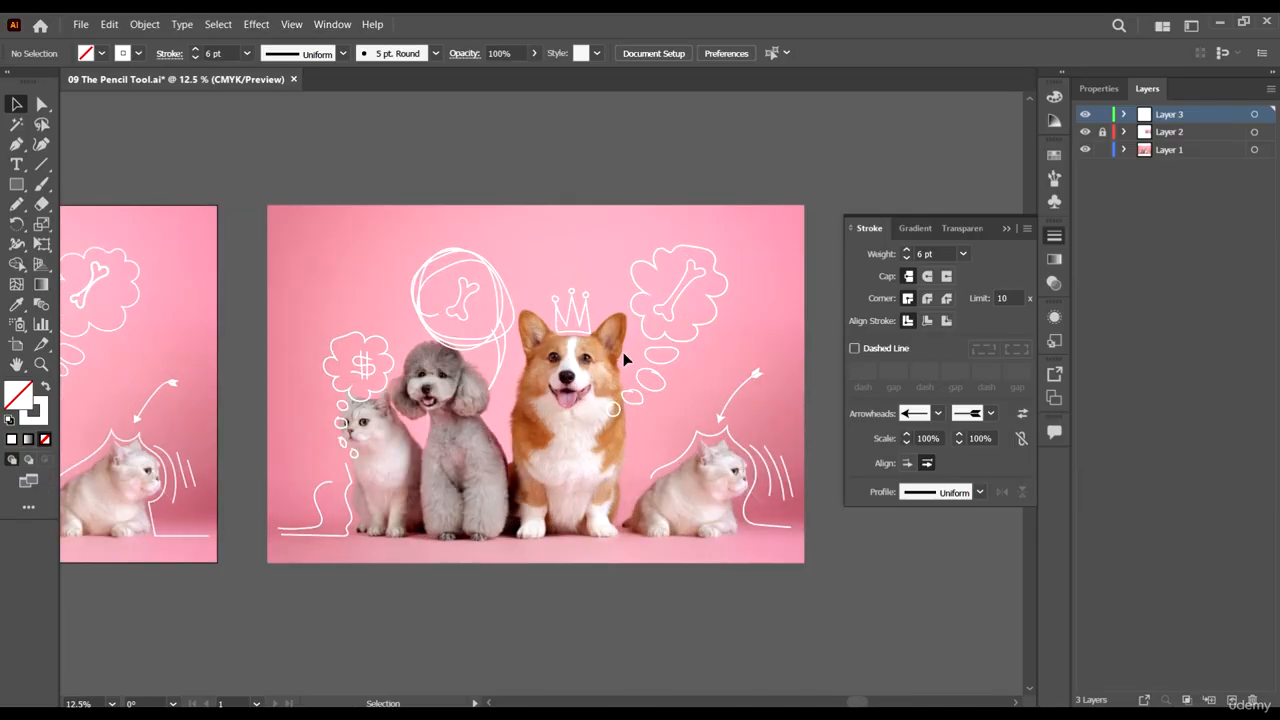
scroll(623, 352, "right", 3)
scroll(404, 175, "down", 1)
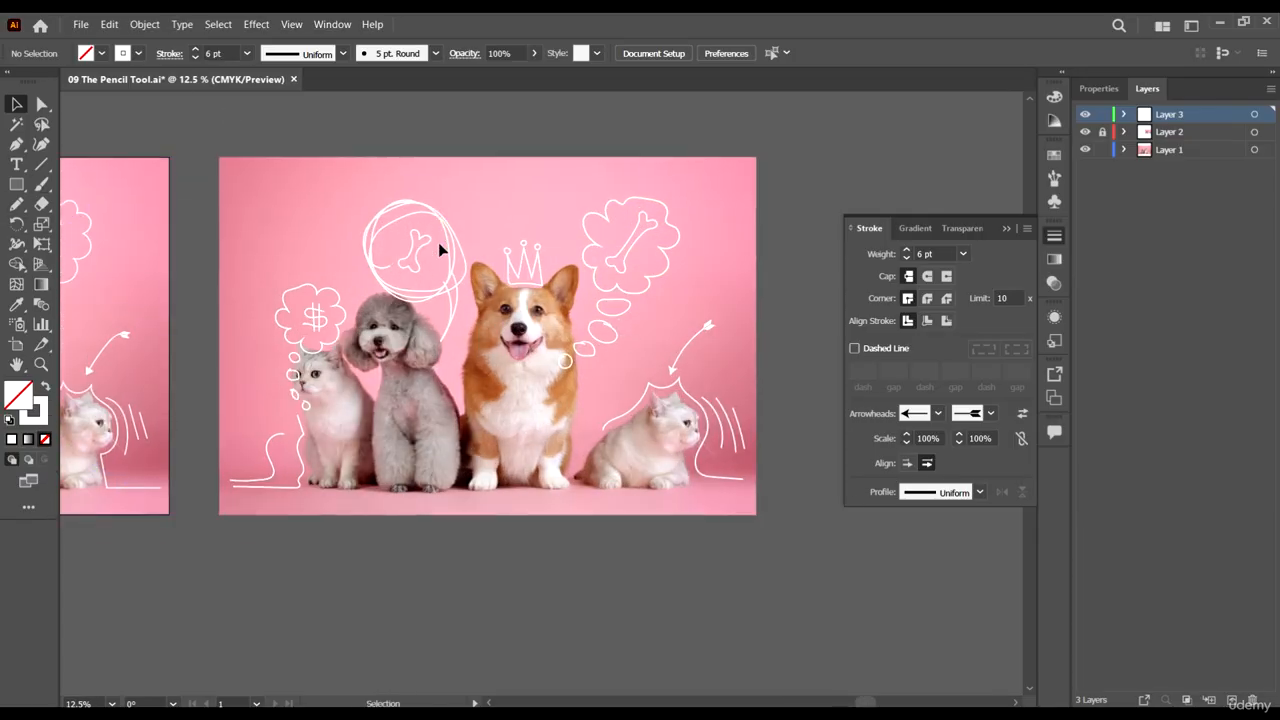
scroll(438, 249, "left", 7)
scroll(591, 285, "up", 1)
scroll(595, 285, "down", 1)
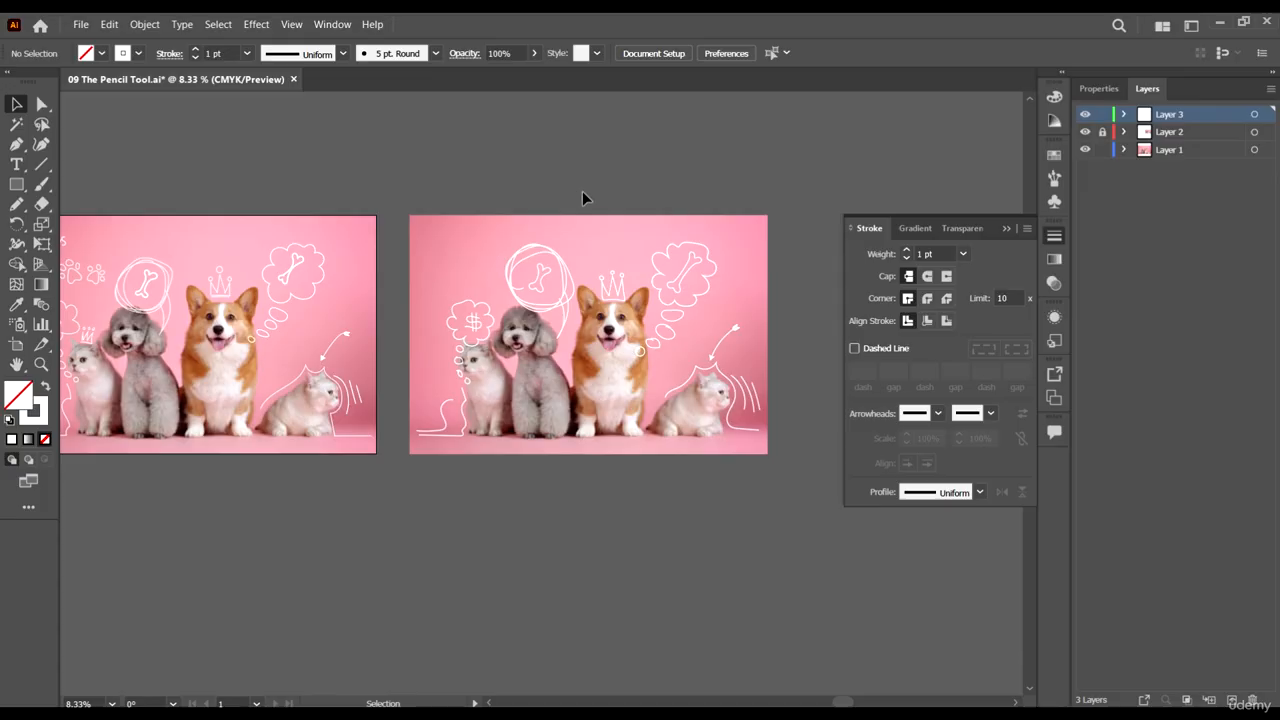
scroll(688, 321, "down", 1)
scroll(706, 326, "up", 2)
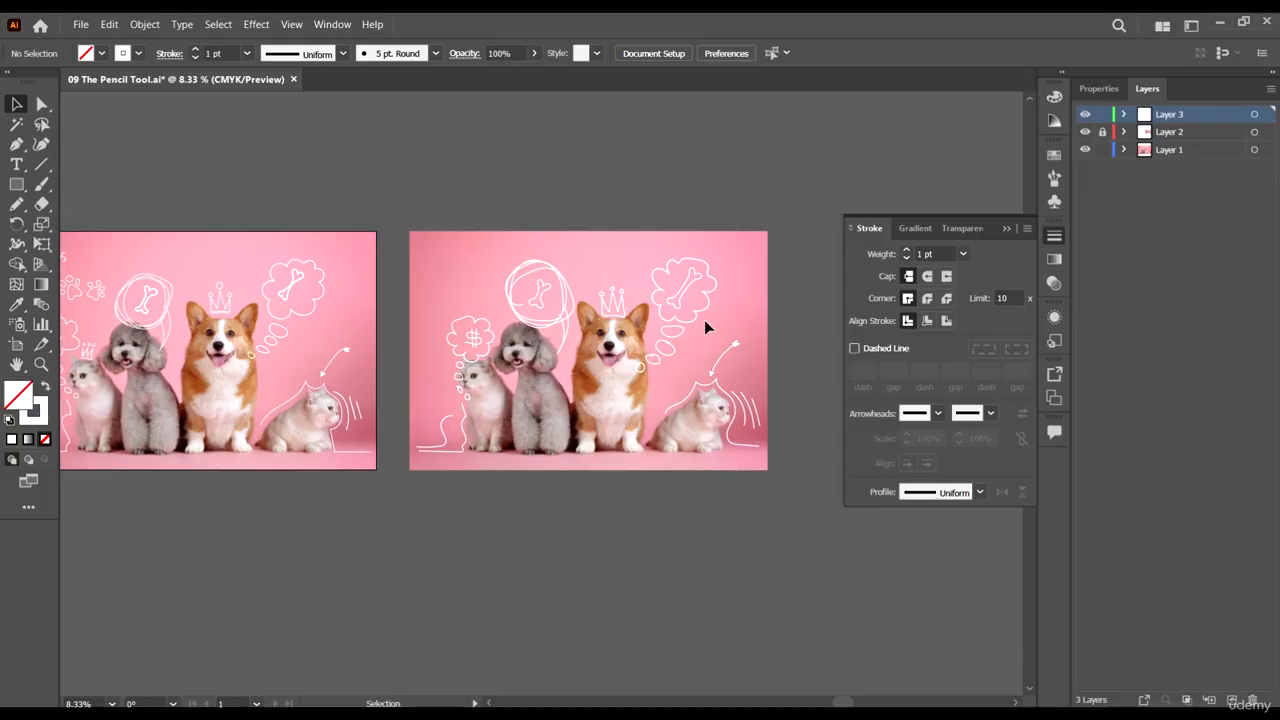